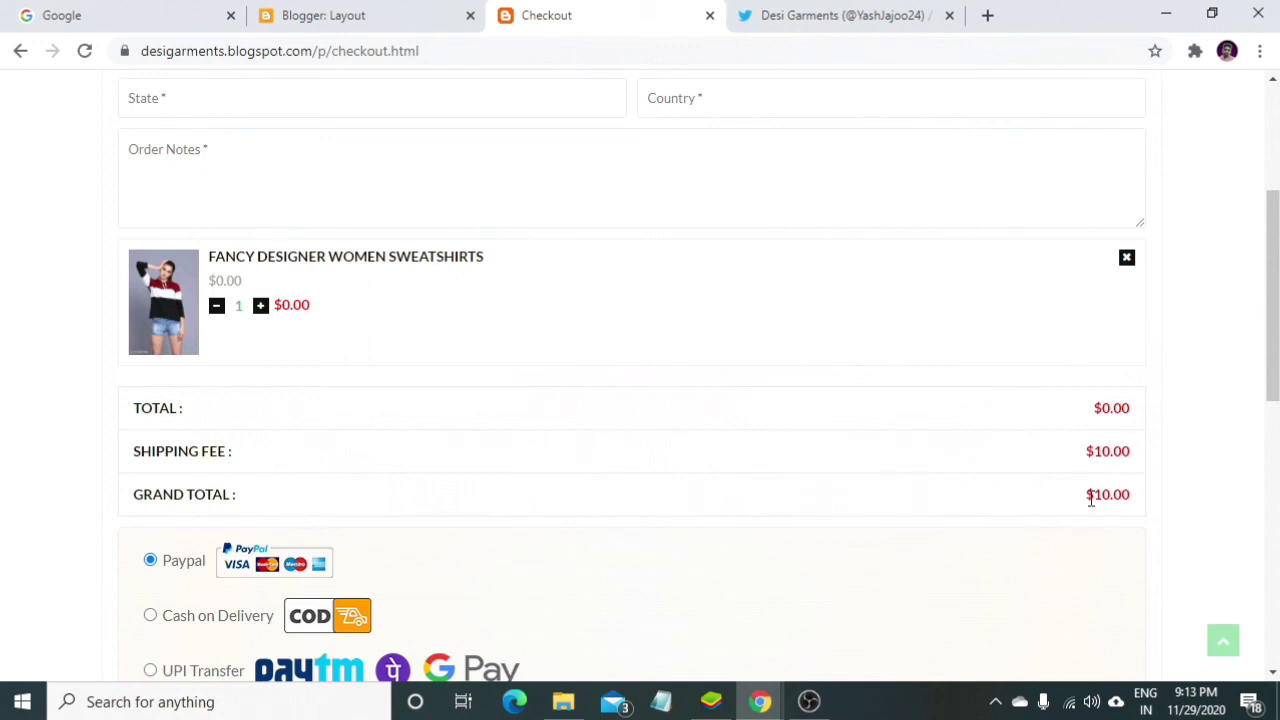
- Fill in the checkout form with the saved customer contact and address details and add a short order note
scroll(360, 515, down, 1)
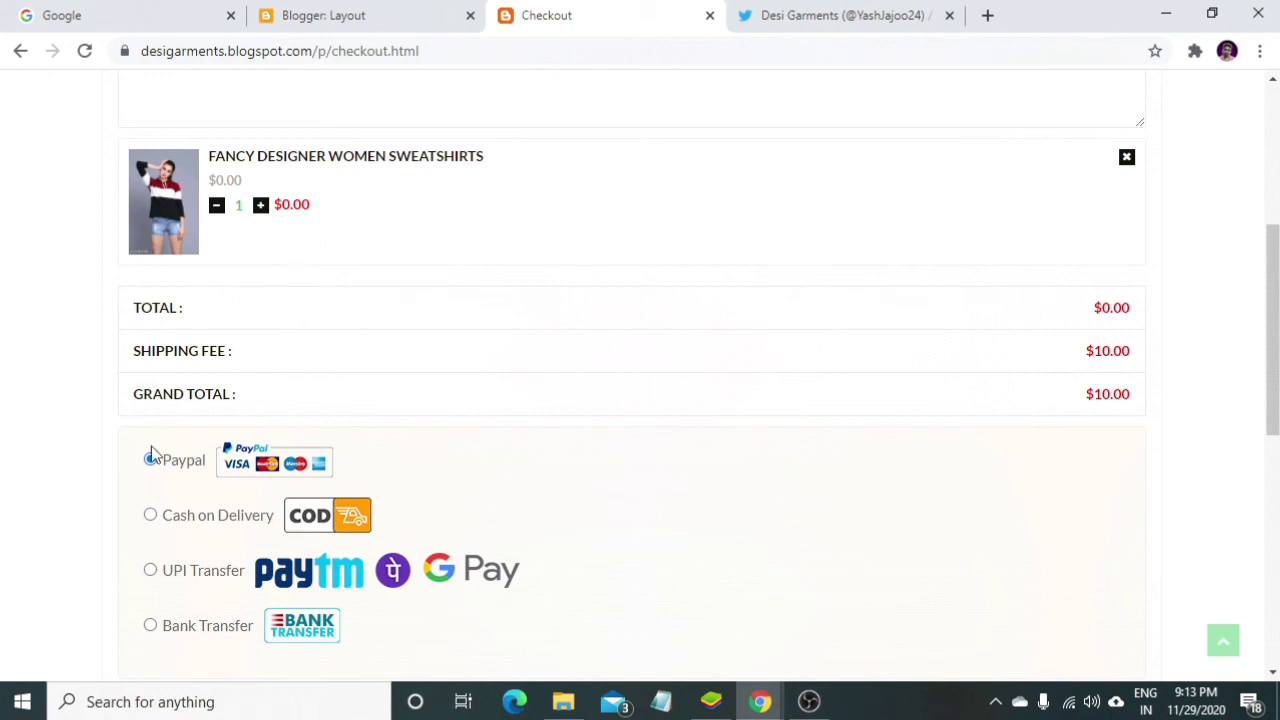
scroll(138, 461, down, 2)
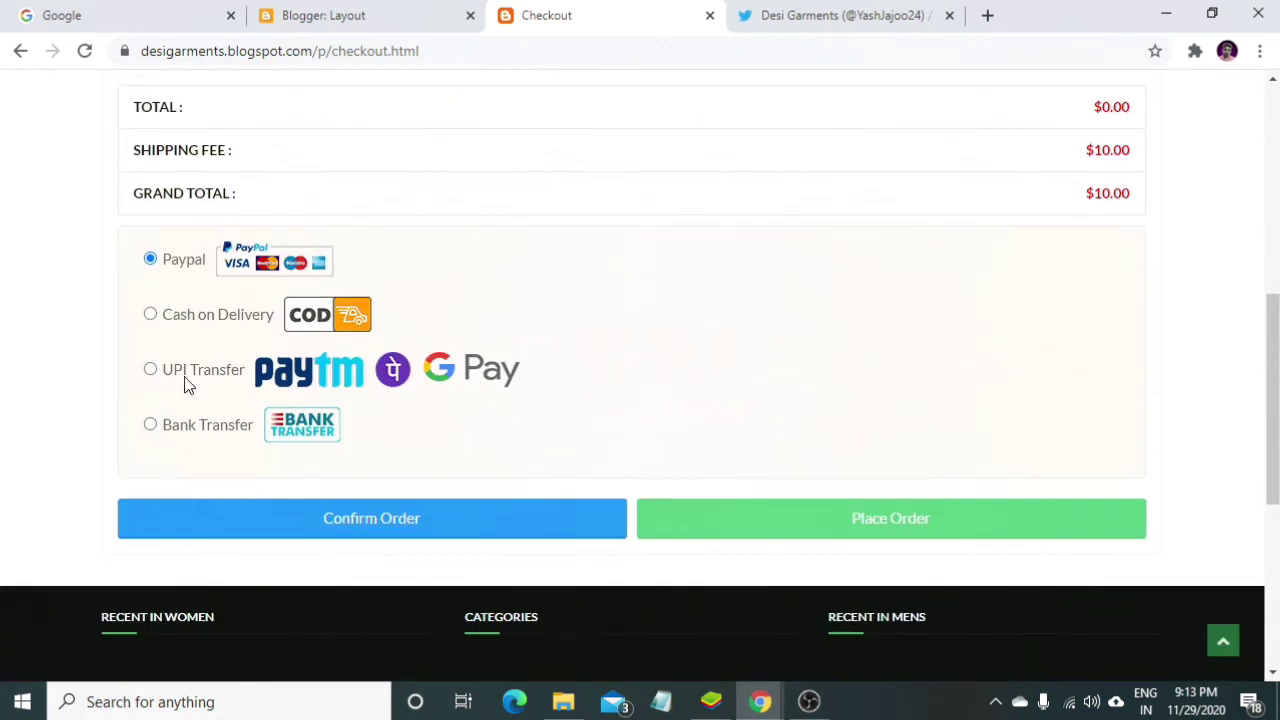
scroll(270, 380, up, 3)
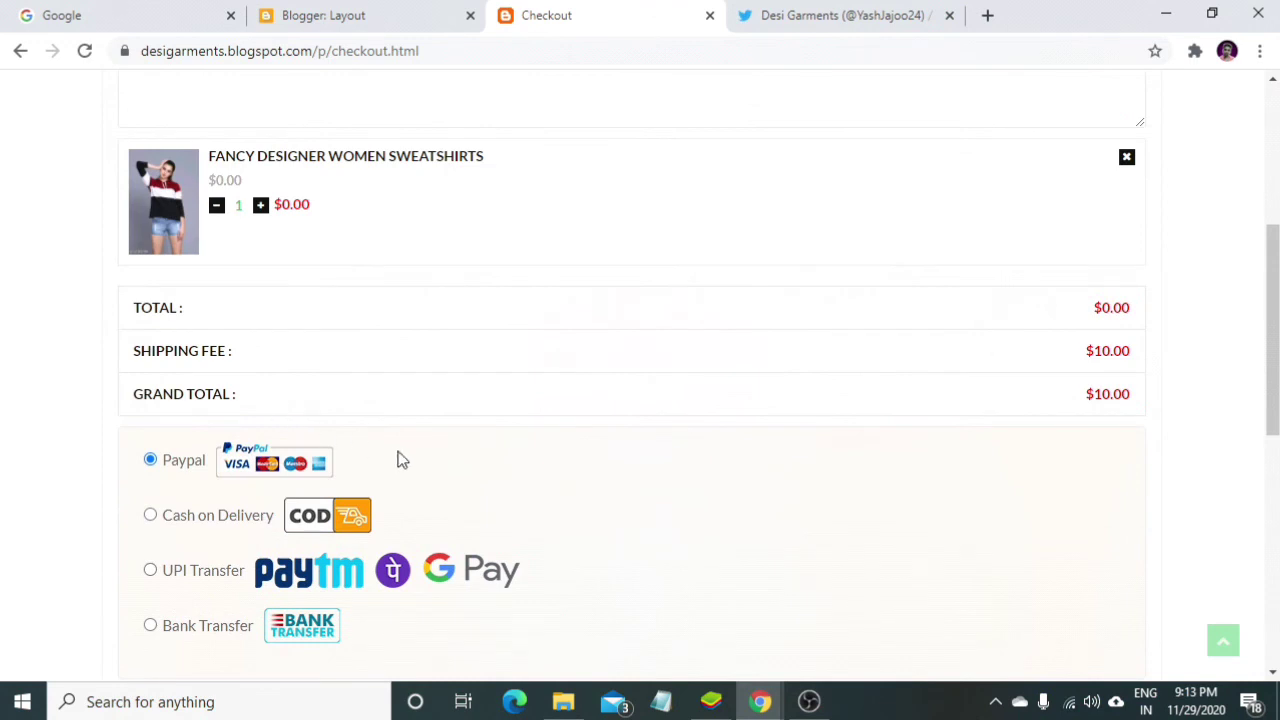
scroll(385, 440, up, 1)
scroll(380, 430, up, 3)
click(204, 252)
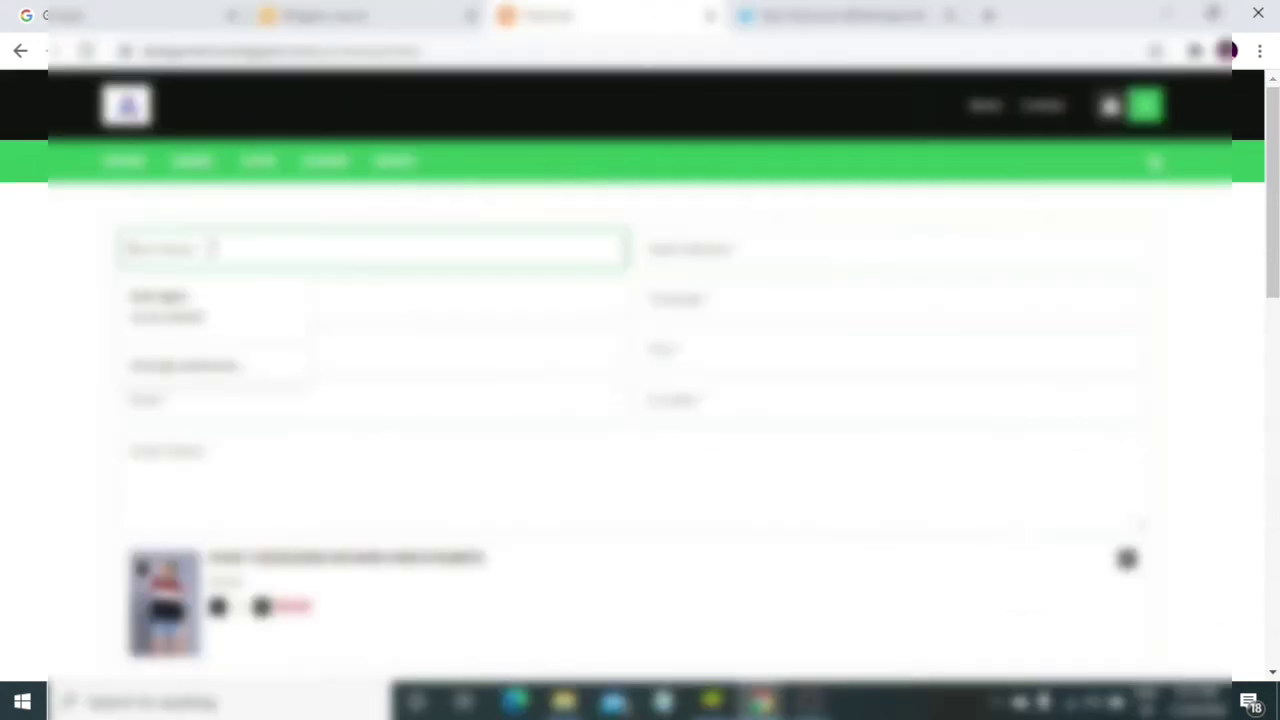
click(240, 310)
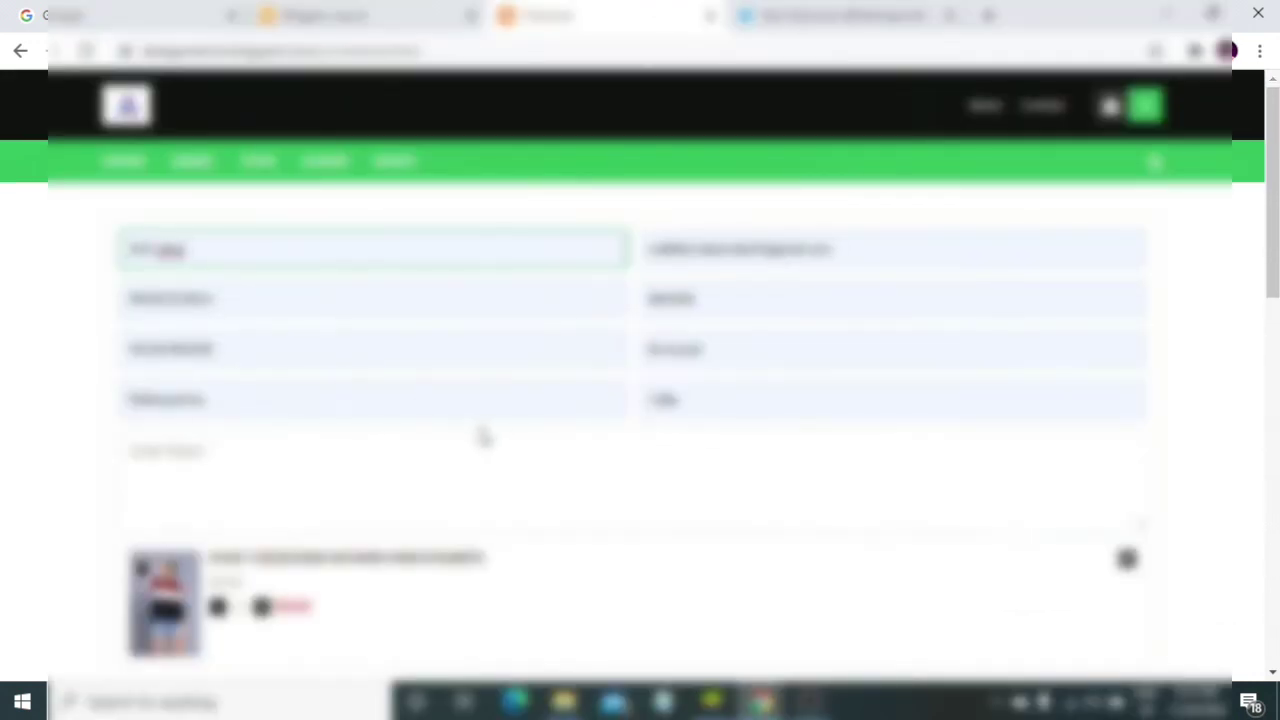
click(398, 470)
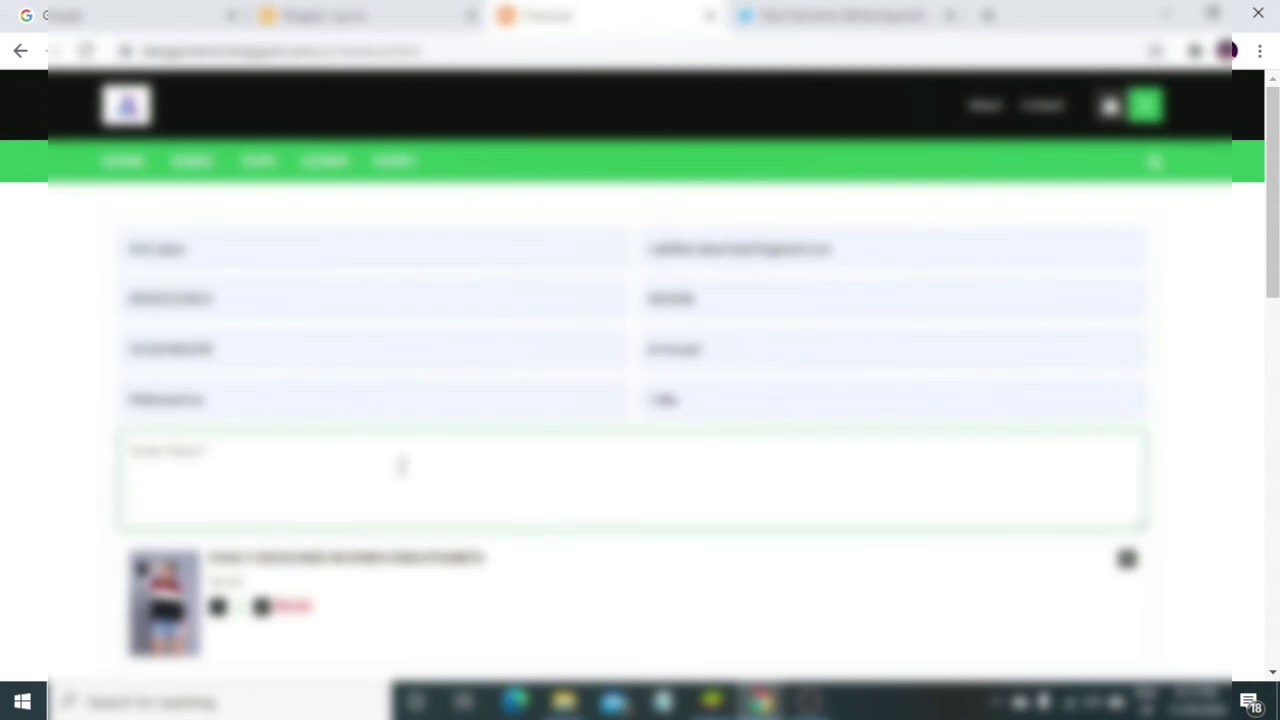
text(H)
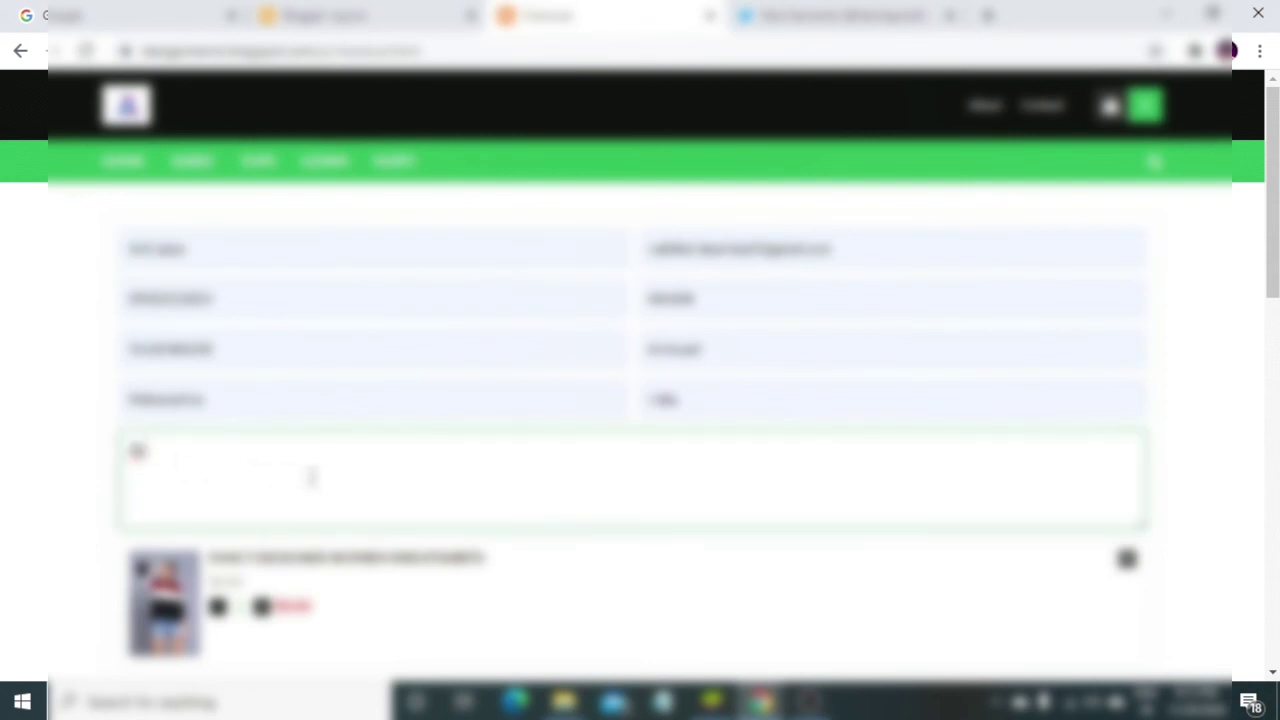
- Choose Cash on Delivery as the payment method, confirm and place the sweatshirt order, and view the order details
scroll(311, 478, down, 10)
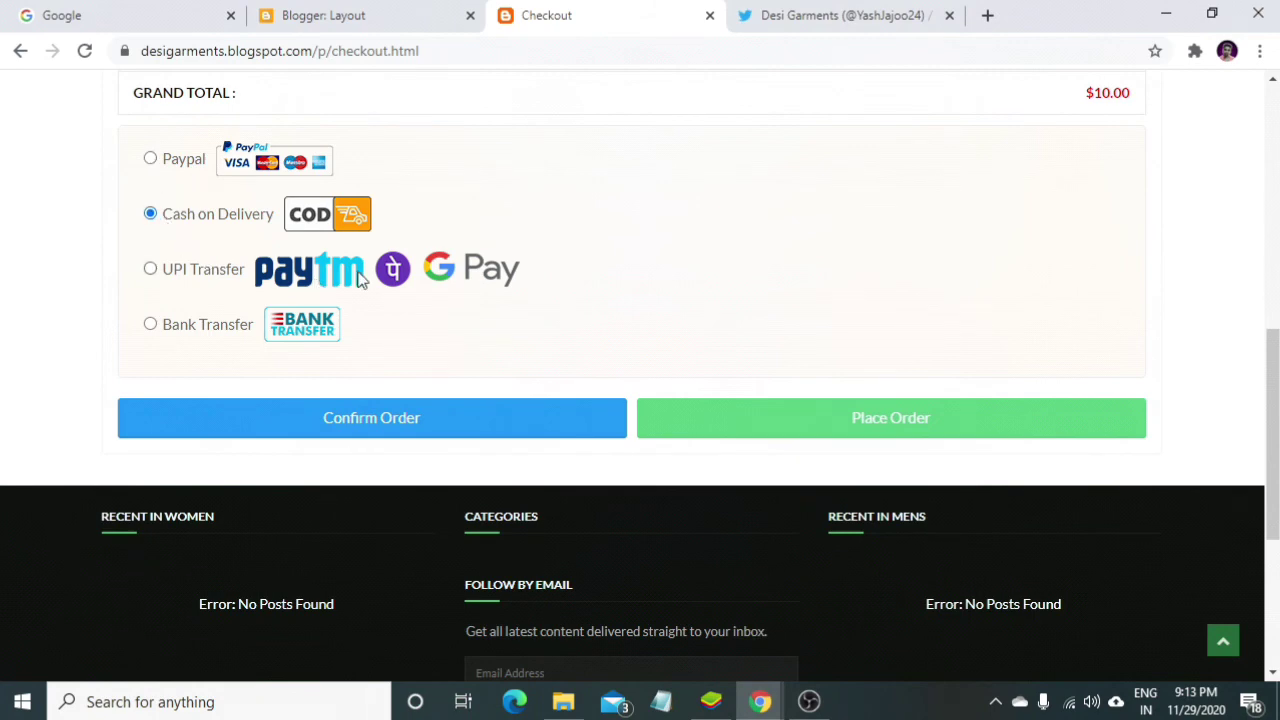
click(437, 440)
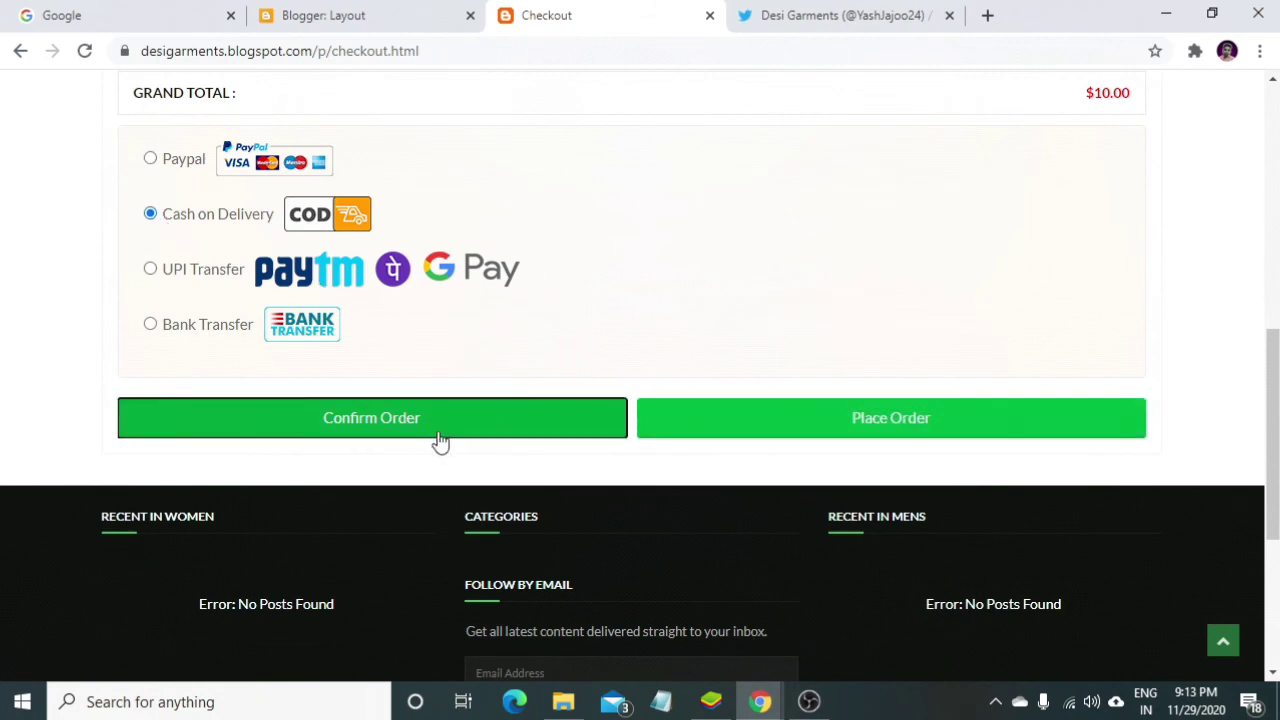
click(743, 432)
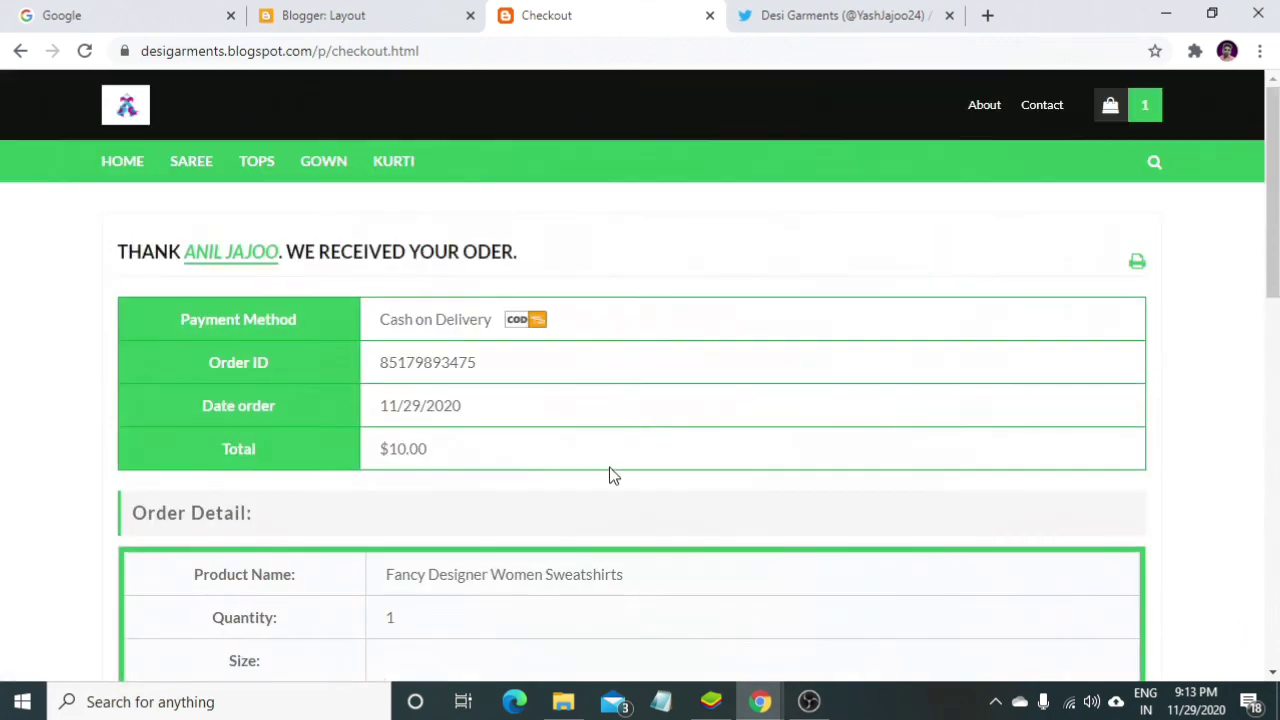
scroll(490, 378, down, 1)
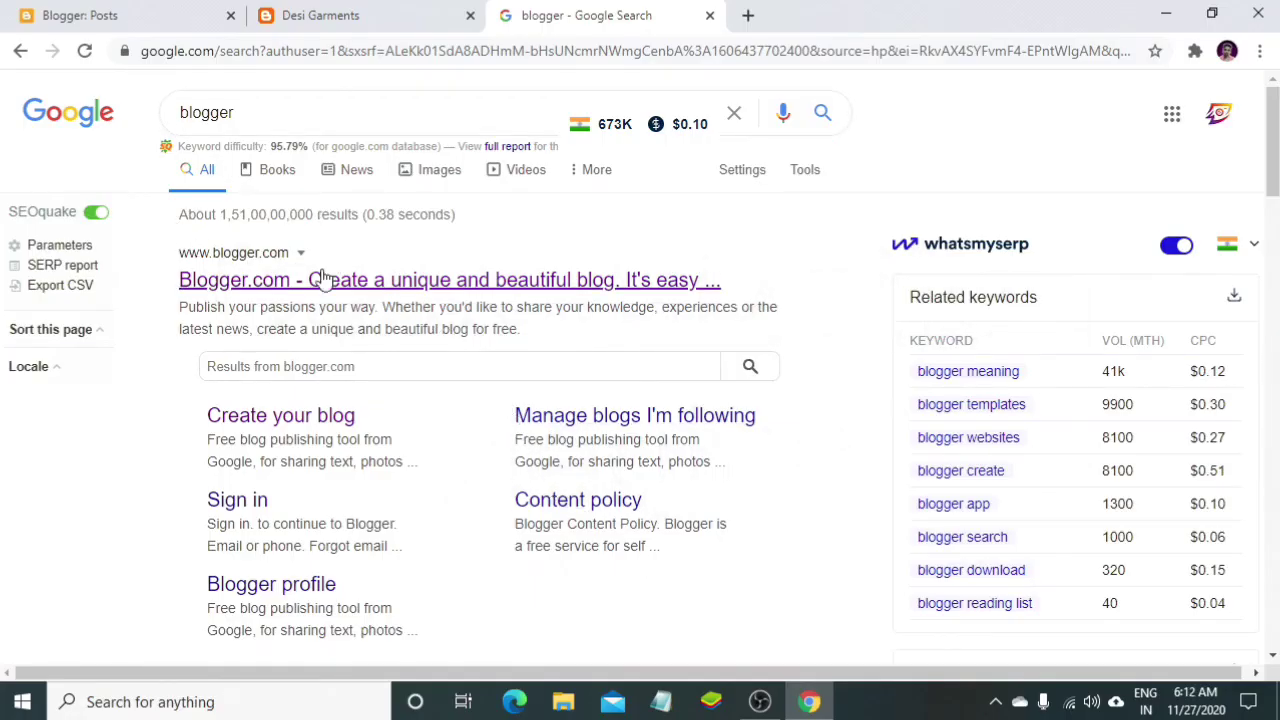
- Open Blogger from the search results and start a new blog titled "Desi Garment"
click(388, 283)
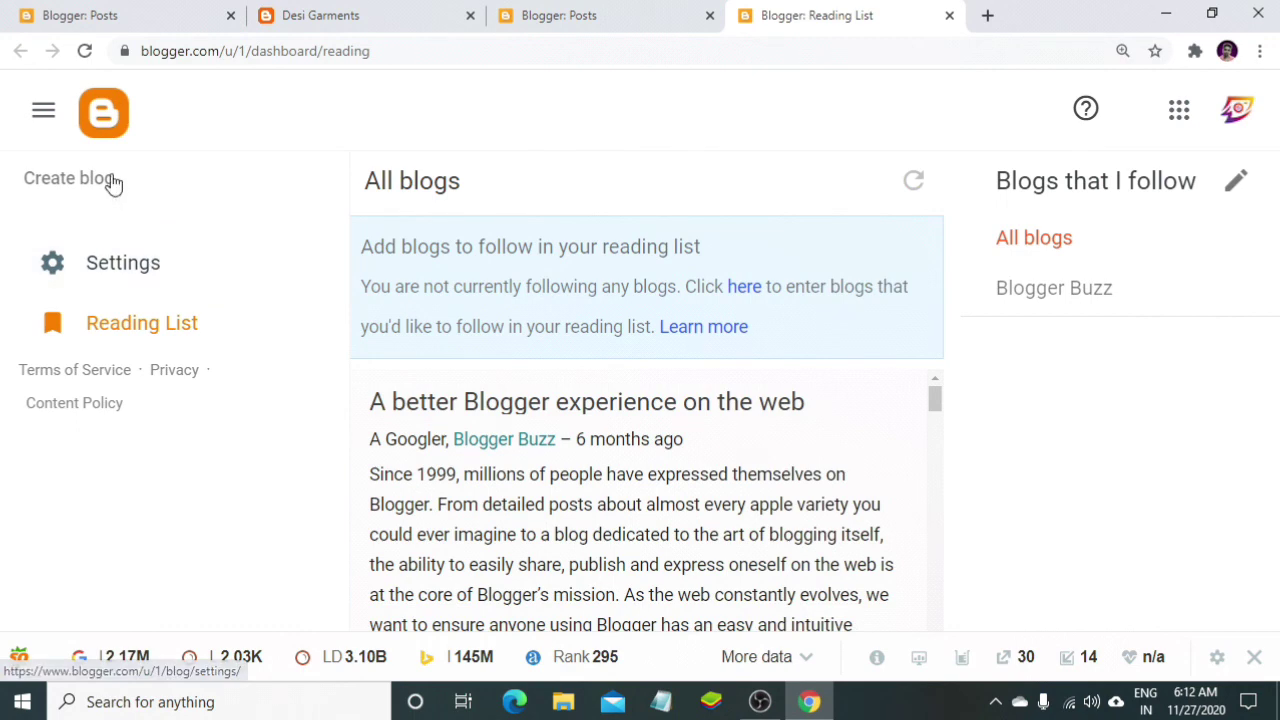
click(111, 180)
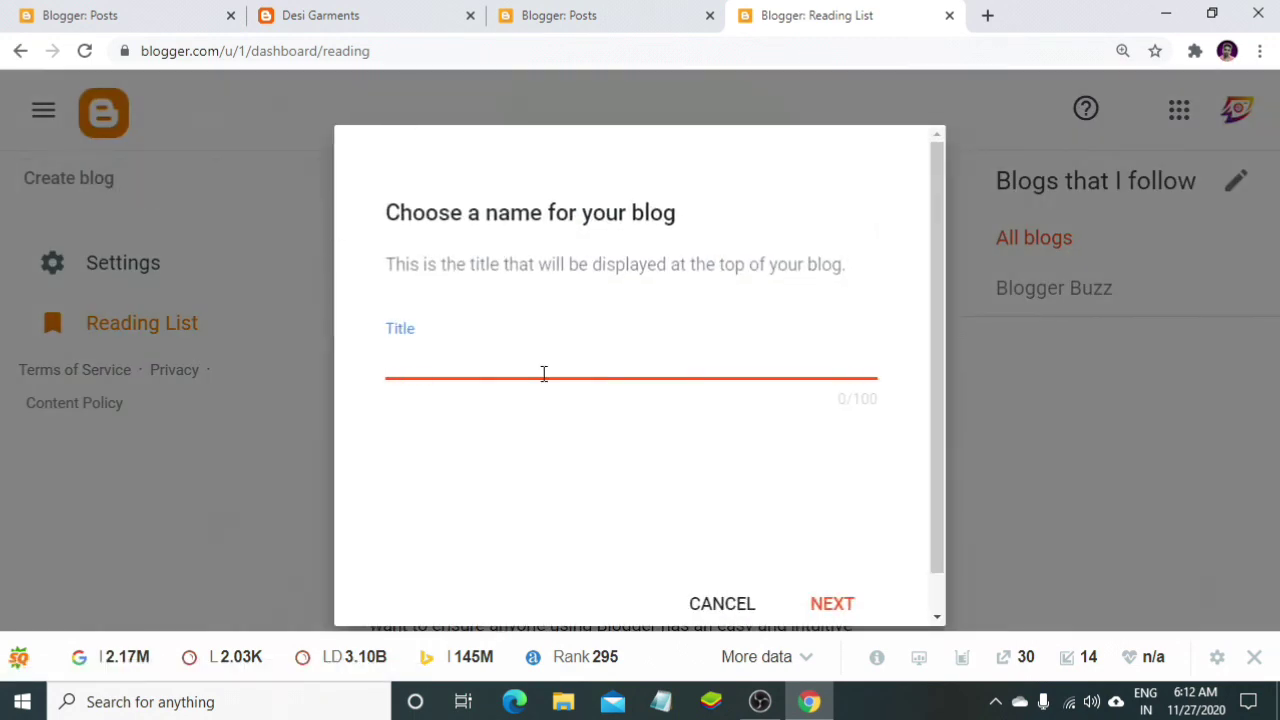
text(Desi Garment)
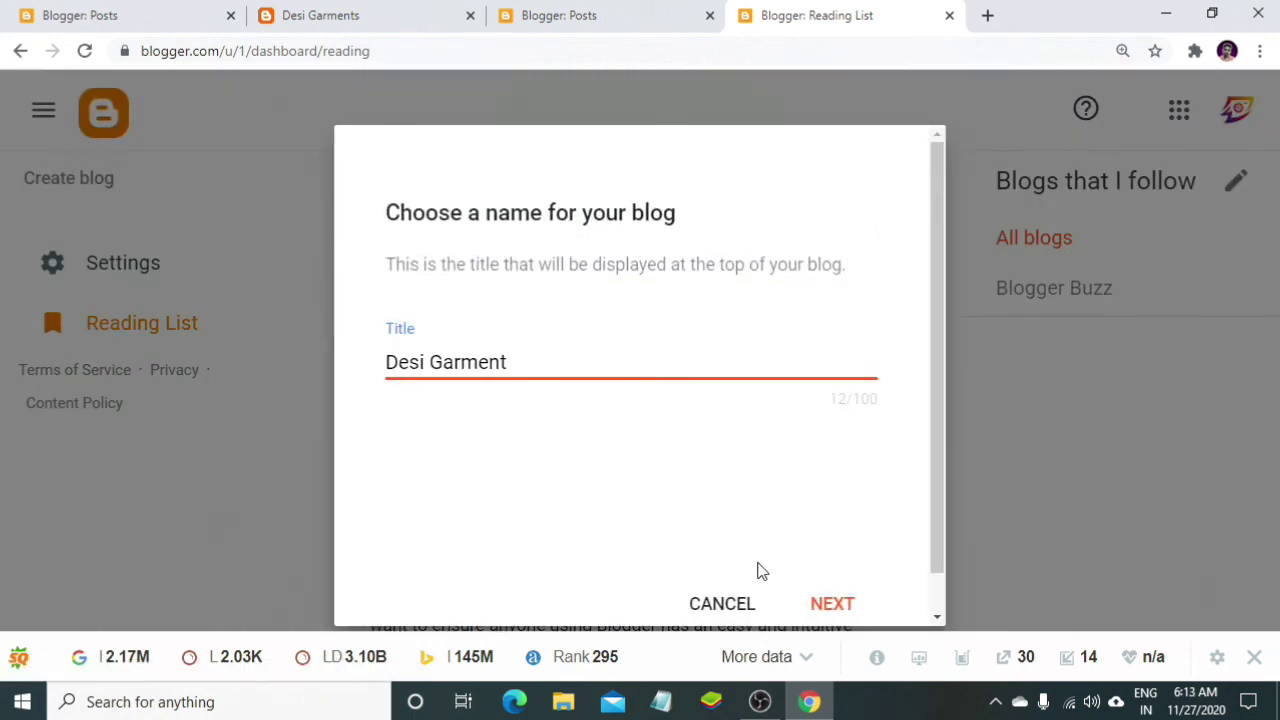
click(838, 608)
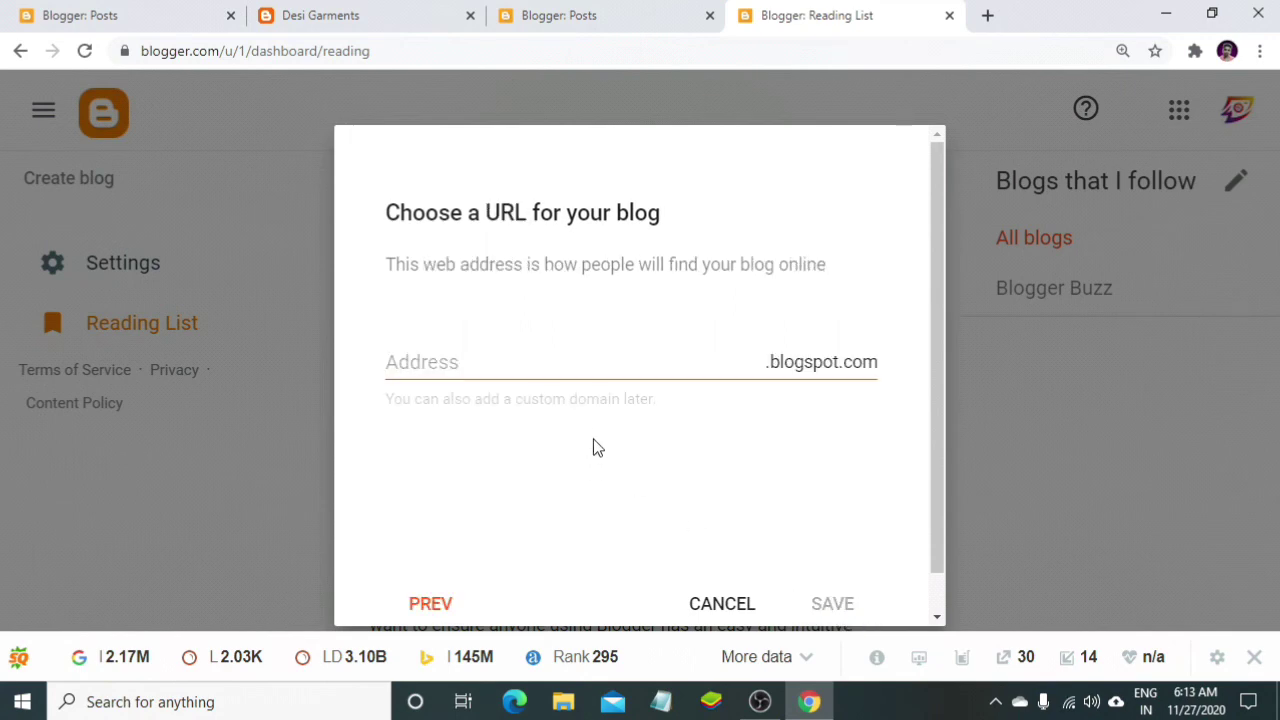
- Set the new blog's address to desigarment.blogspot.com and save the blog
click(586, 378)
text(desigarment)
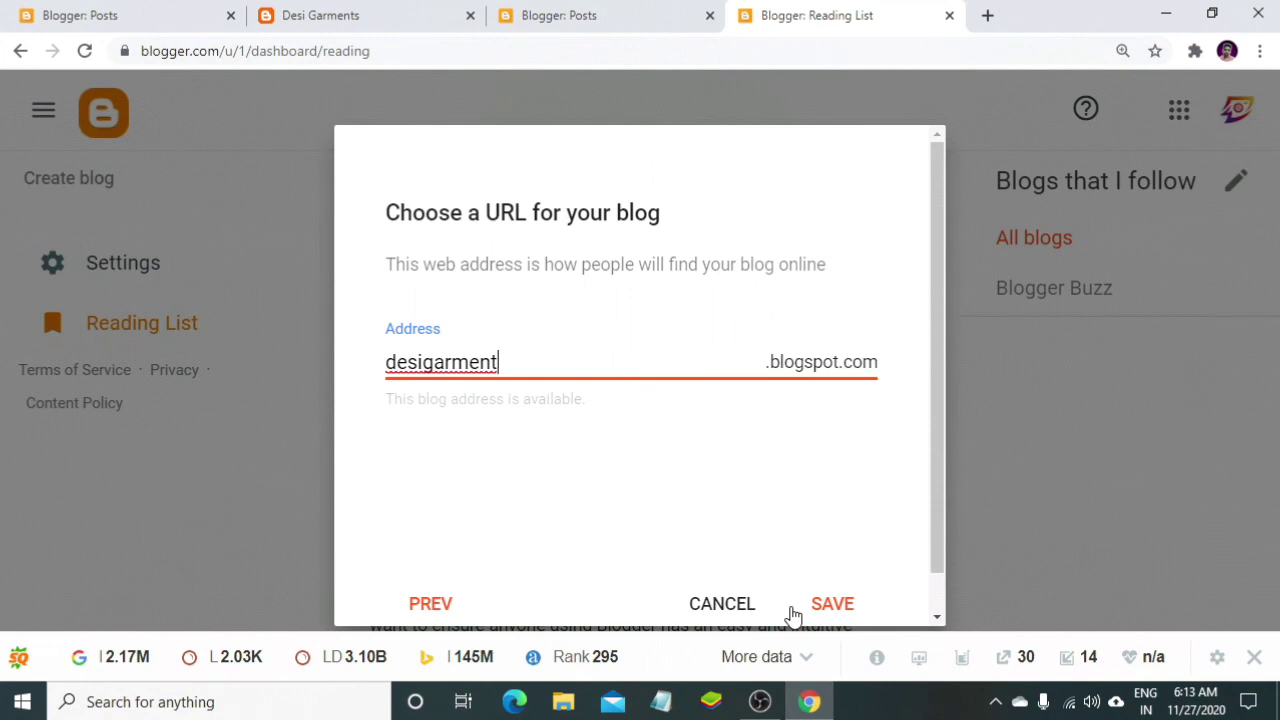
click(846, 614)
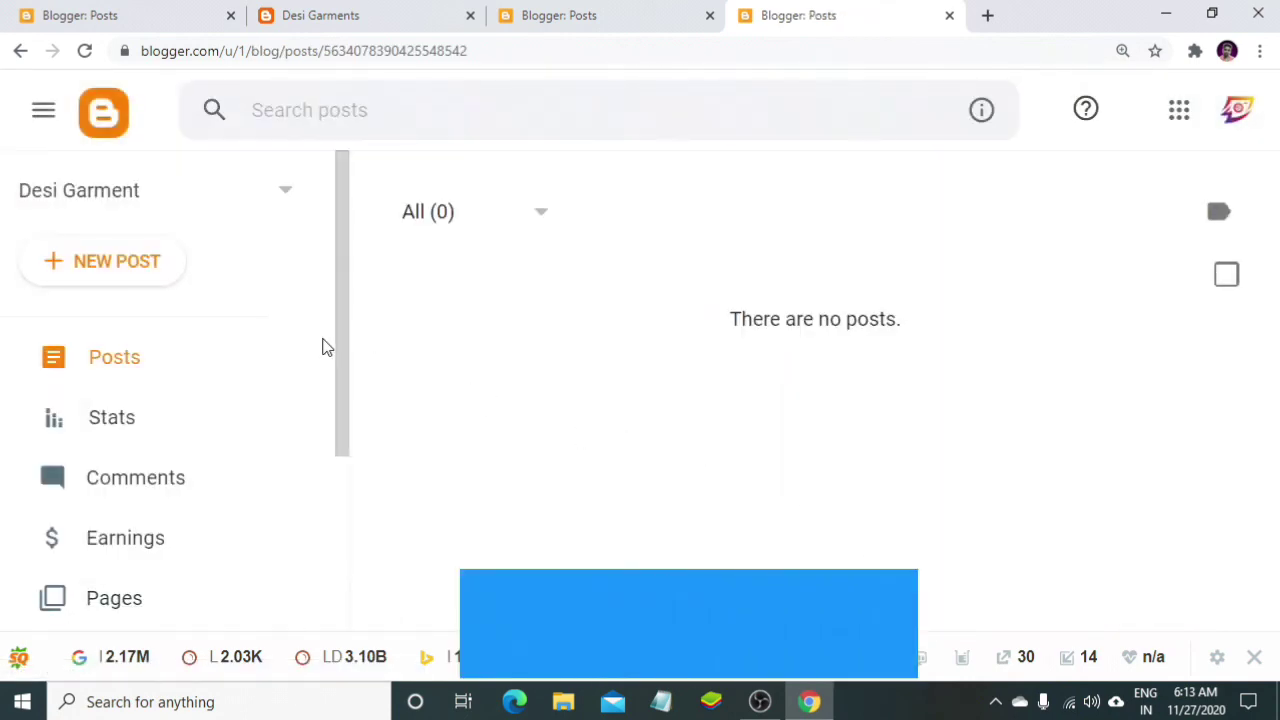
- Open the new blog's settings, look through the Basic section, and check the Description editor without entering anything
scroll(190, 365, down, 4)
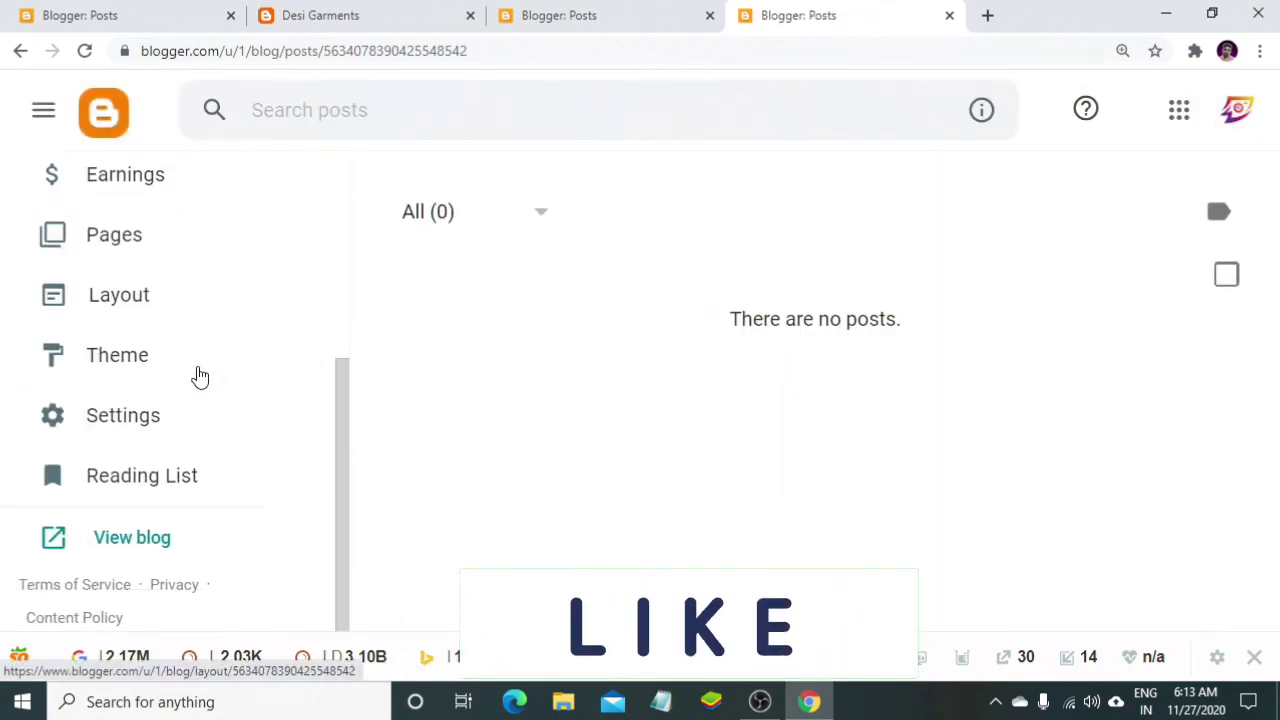
click(172, 397)
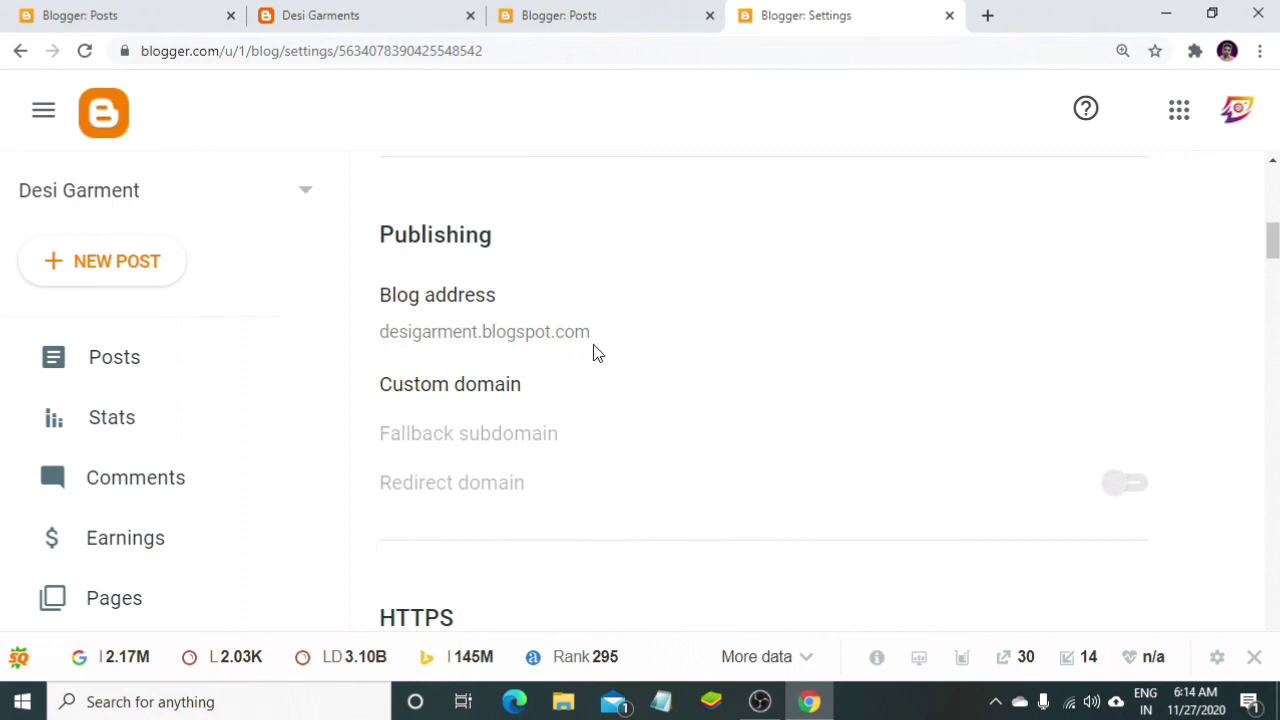
scroll(509, 458, up, 10)
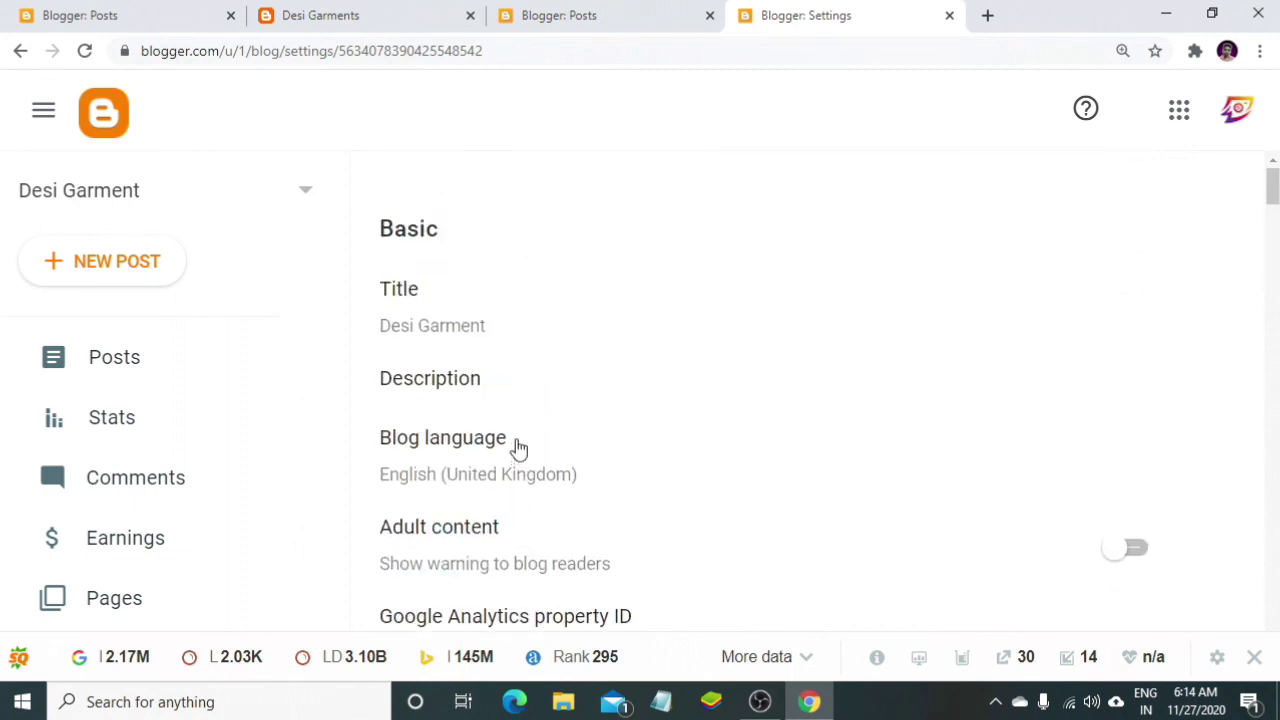
scroll(40, 530, down, 4)
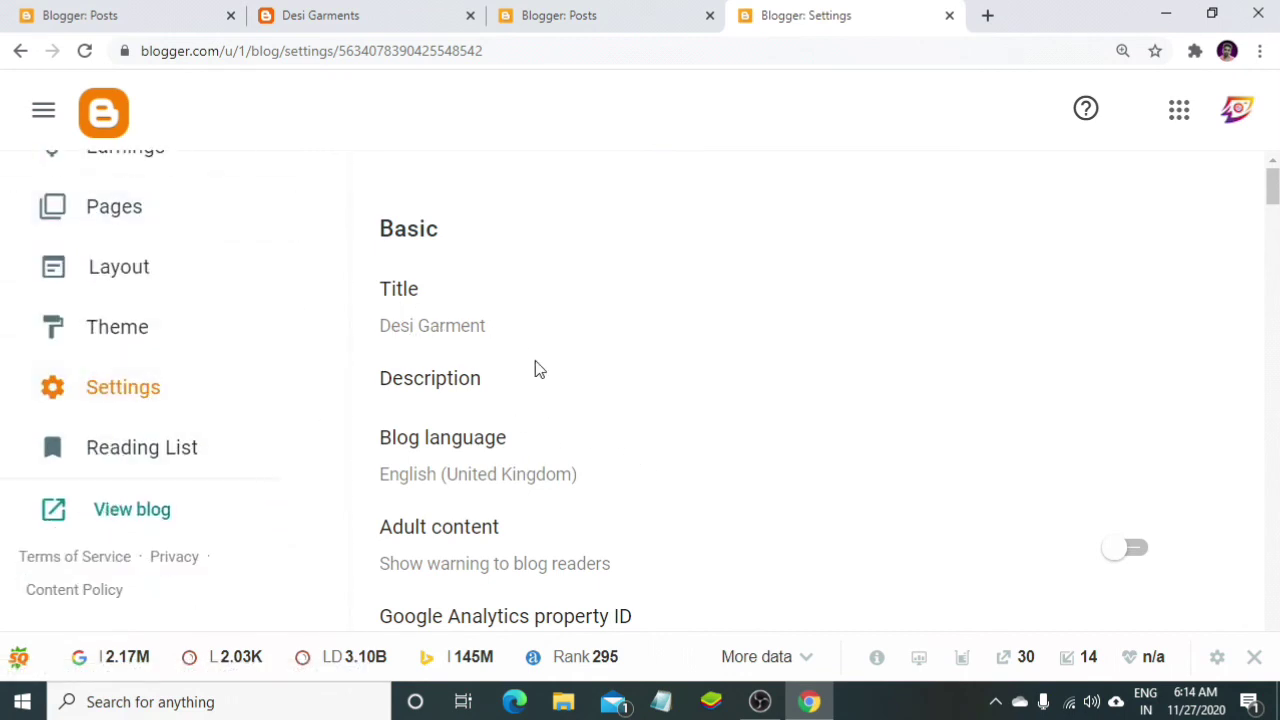
click(420, 404)
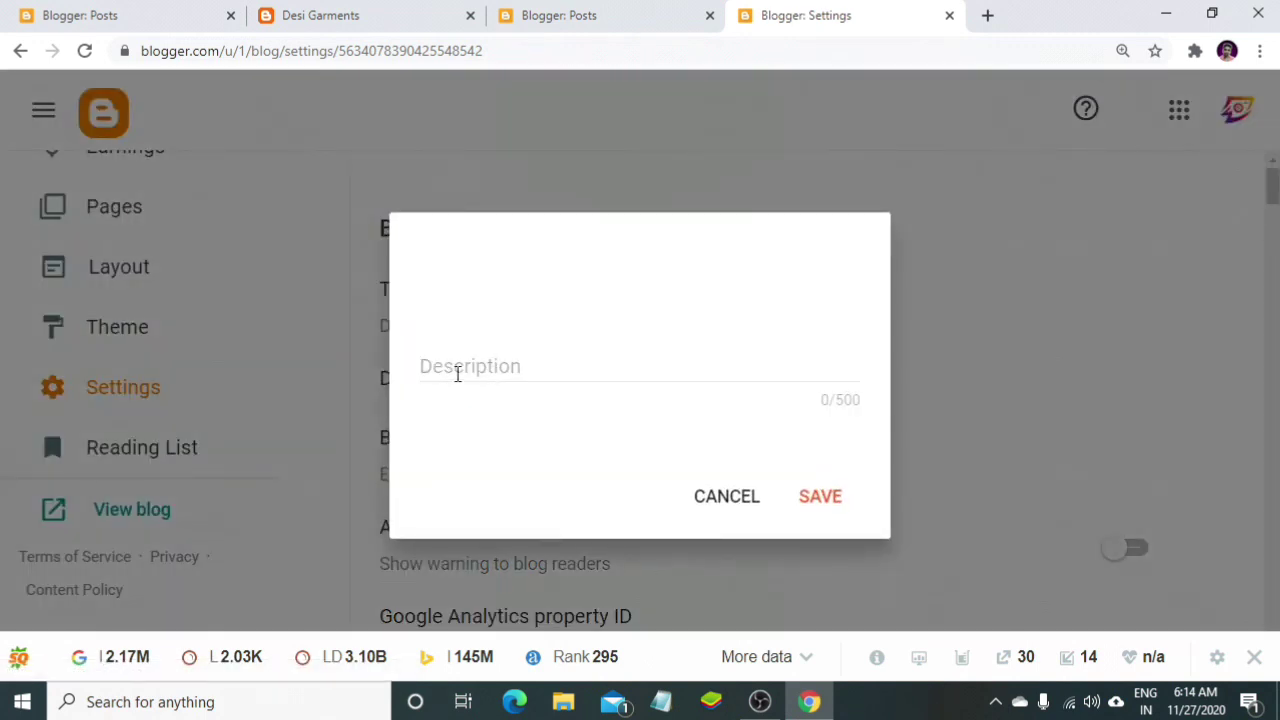
click(736, 500)
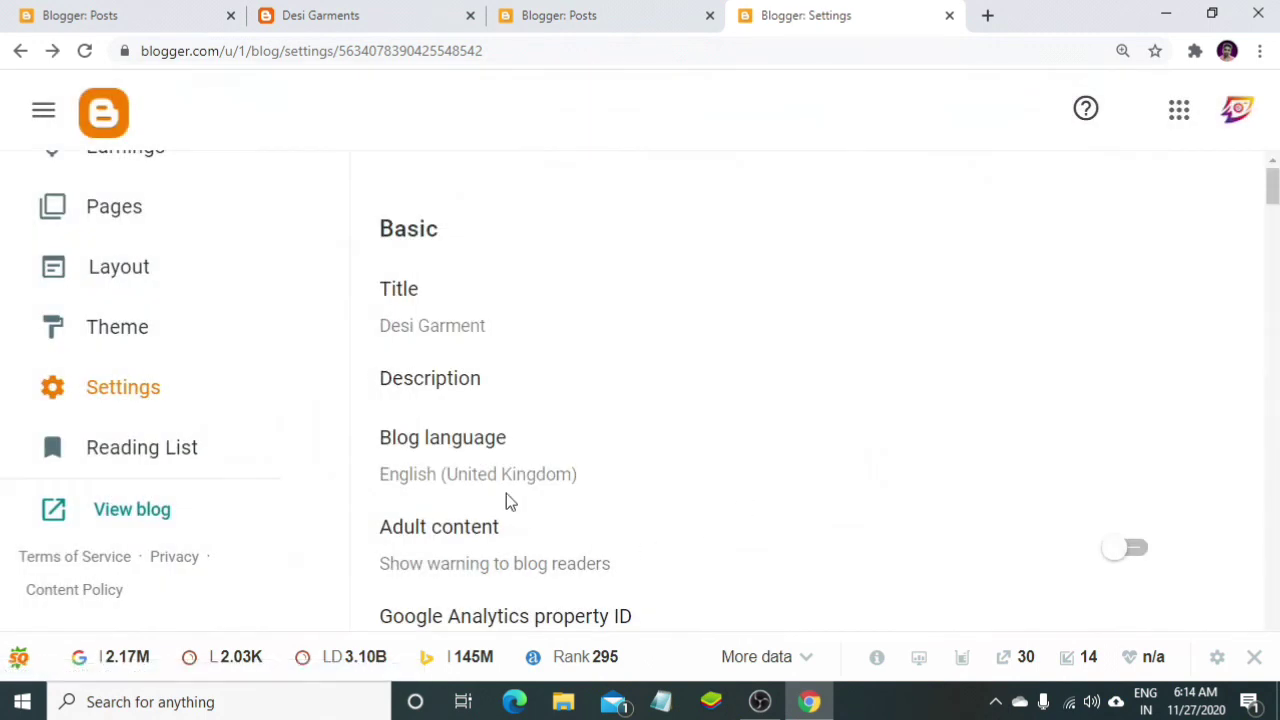
- Change the blog language to English and save the setting
scroll(470, 470, down, 1)
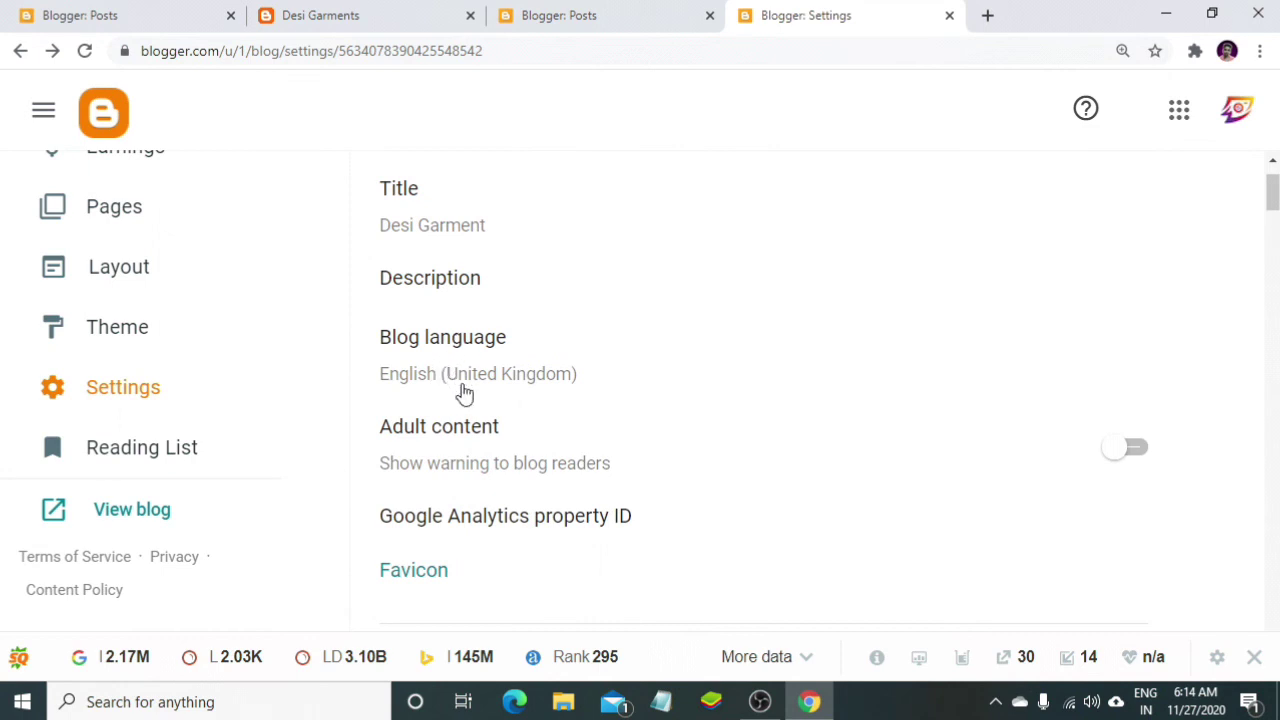
click(531, 377)
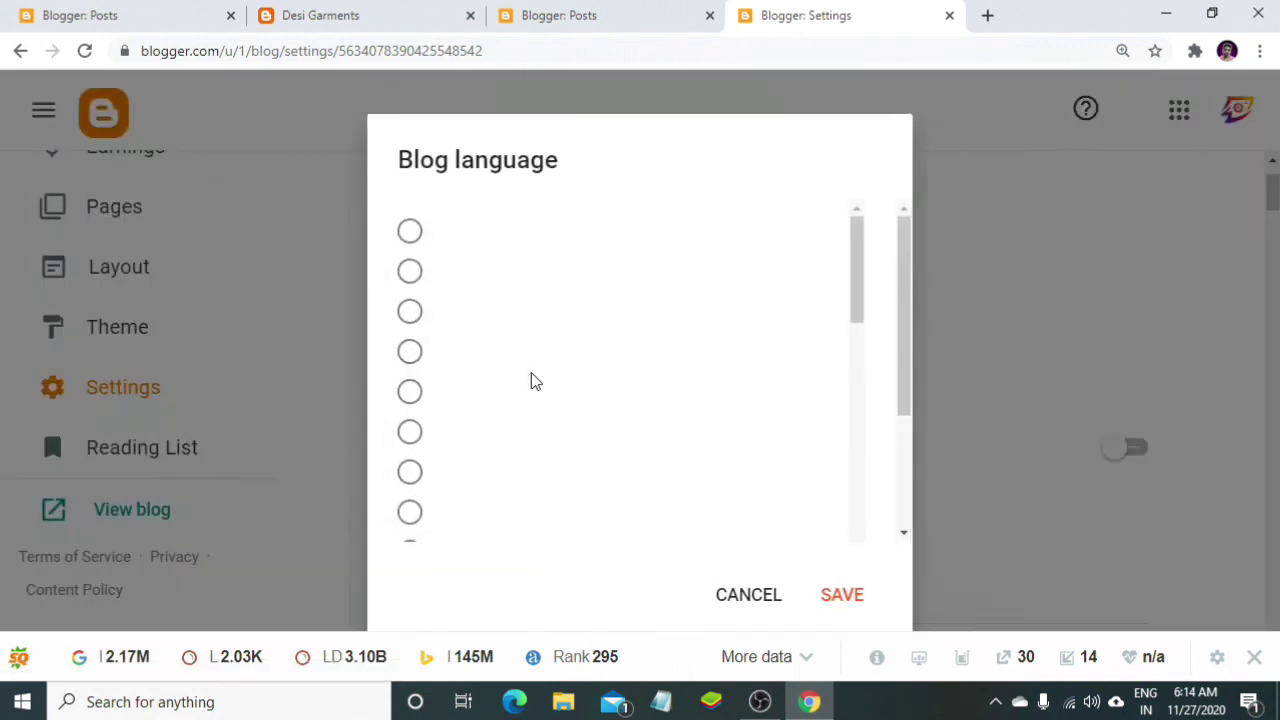
scroll(495, 458, down, 6)
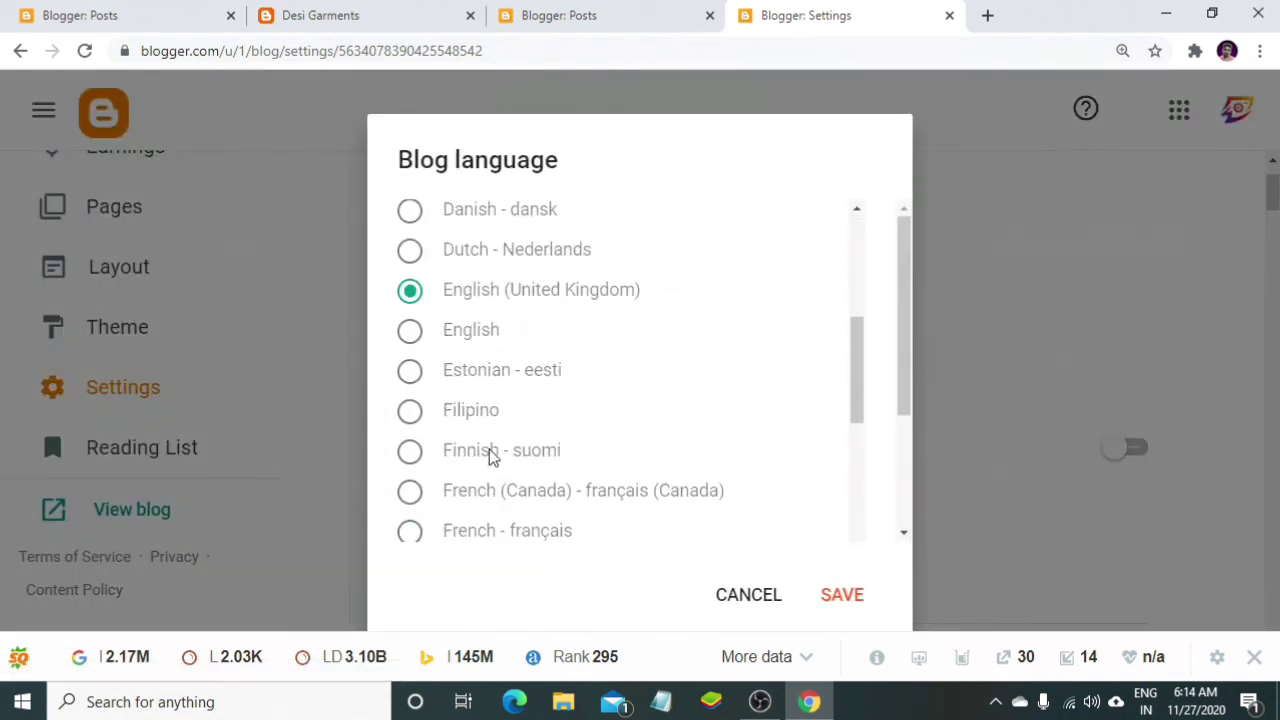
scroll(480, 440, up, 3)
click(410, 431)
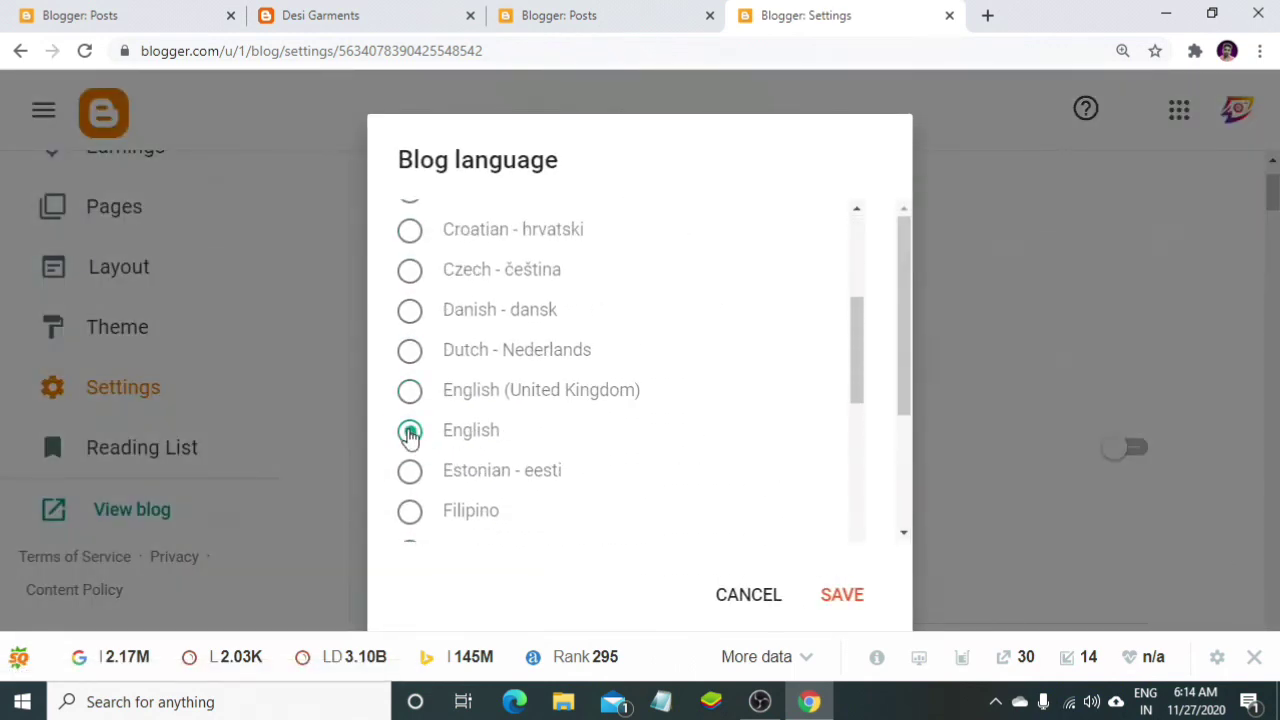
click(842, 597)
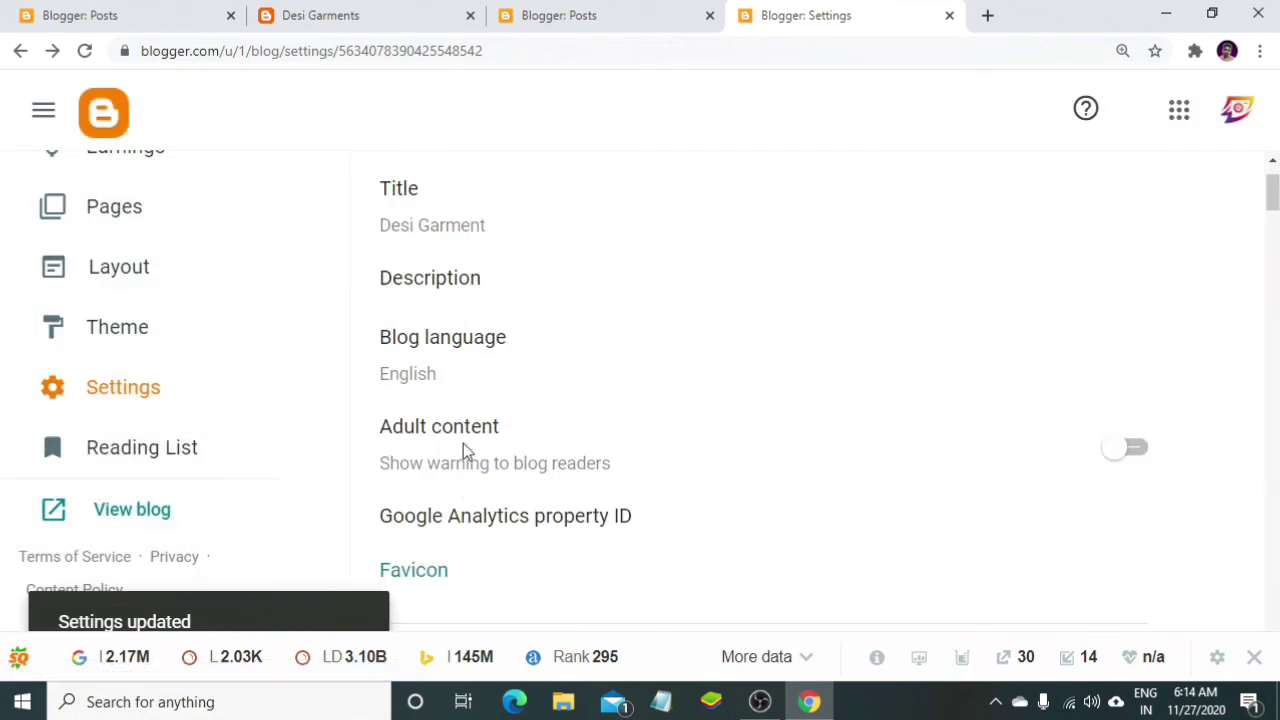
- Try to upload Digital Visiting Card.jpg as the blog's favicon
scroll(463, 450, down, 2)
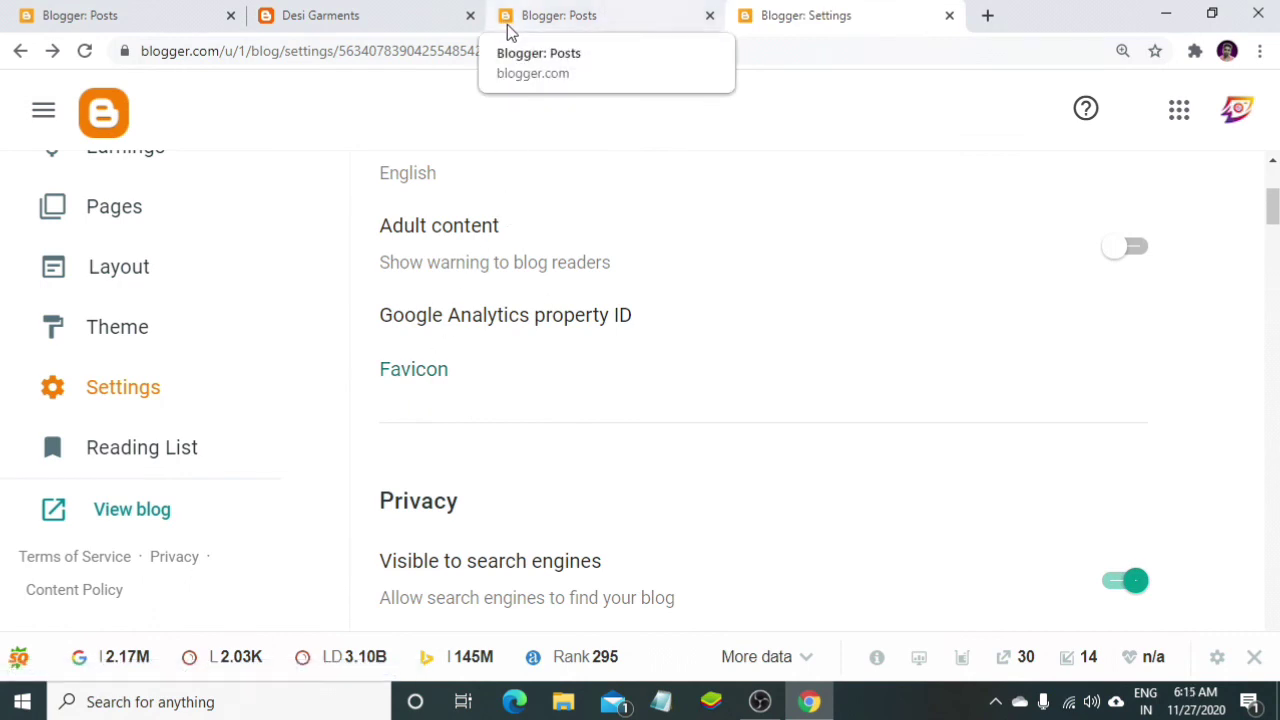
click(420, 378)
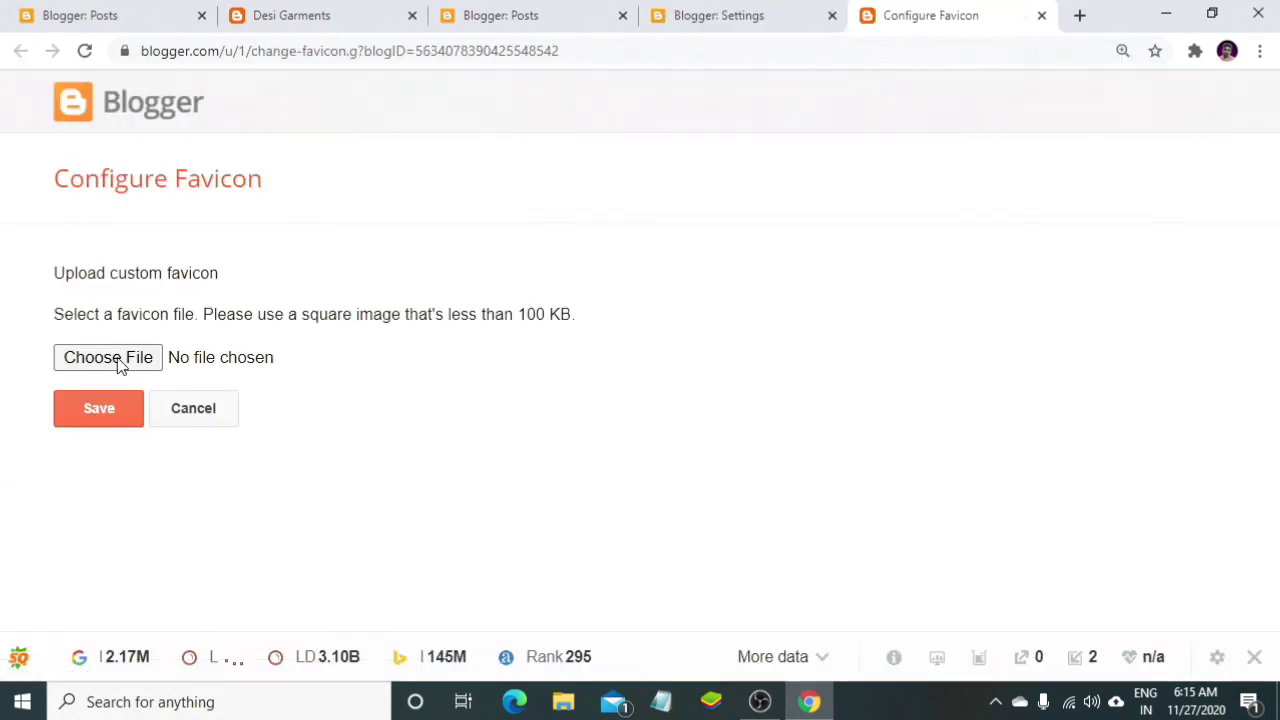
click(127, 358)
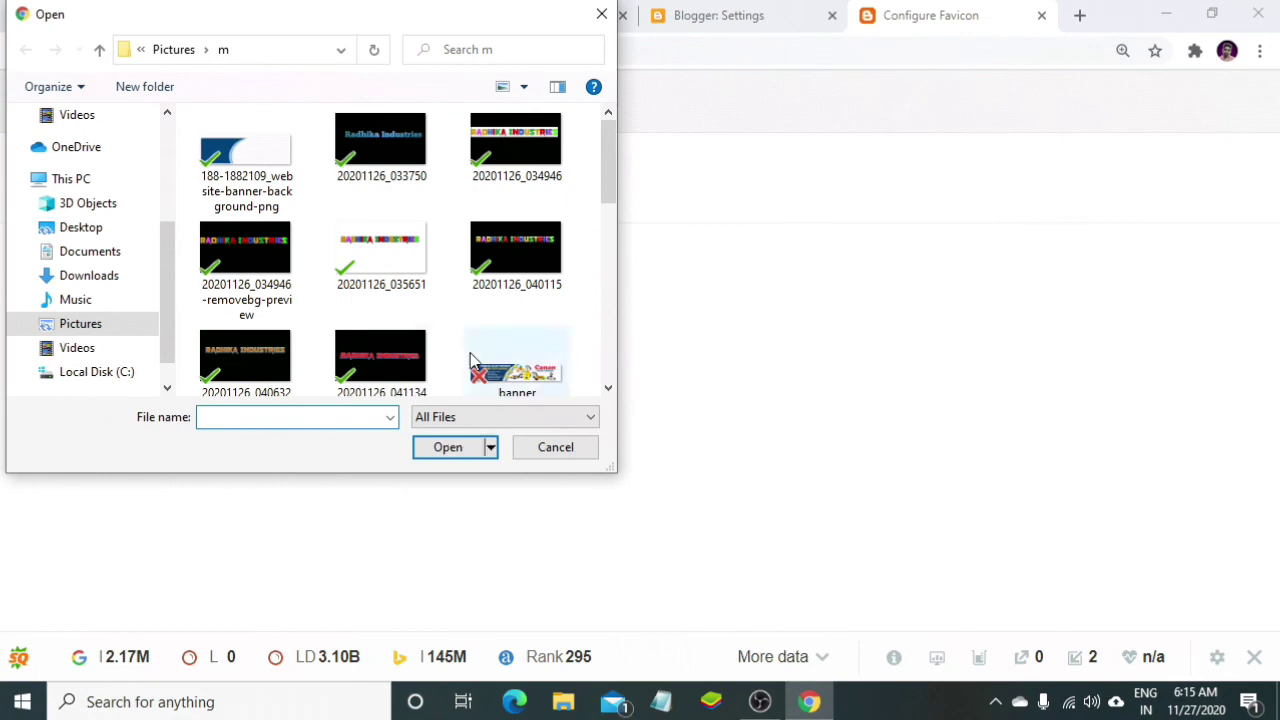
scroll(470, 360, down, 5)
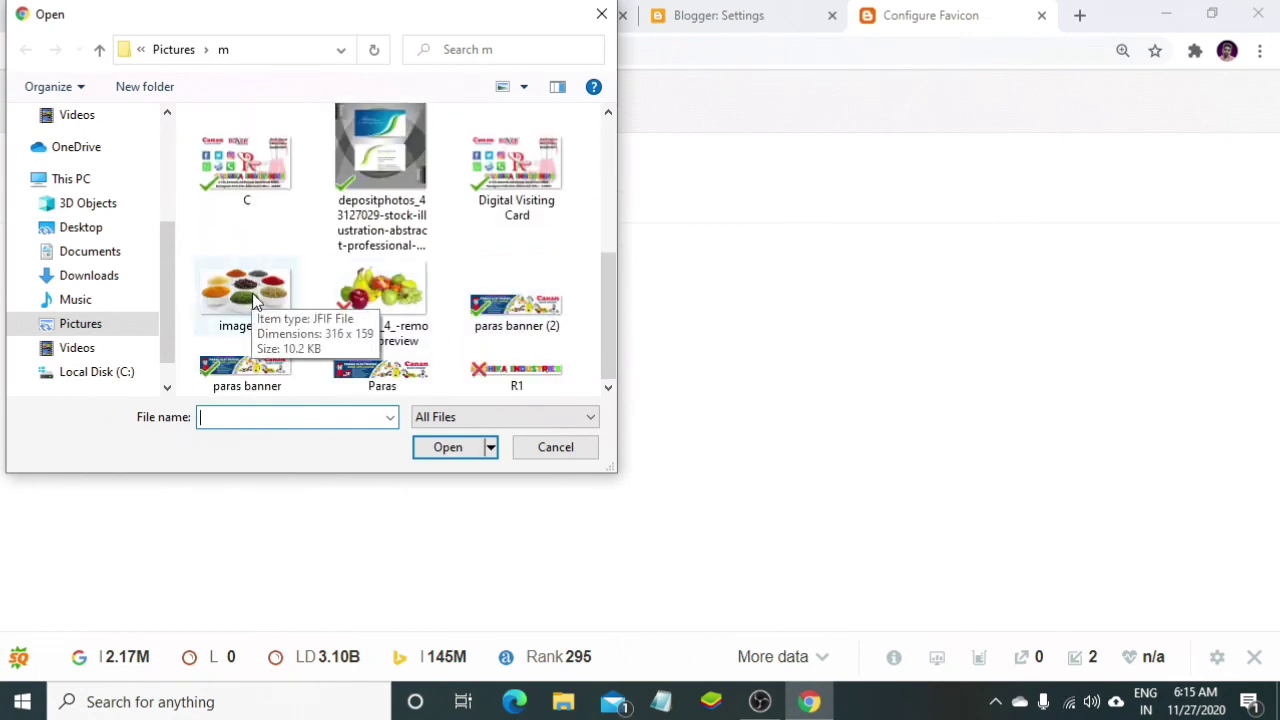
key(Escape)
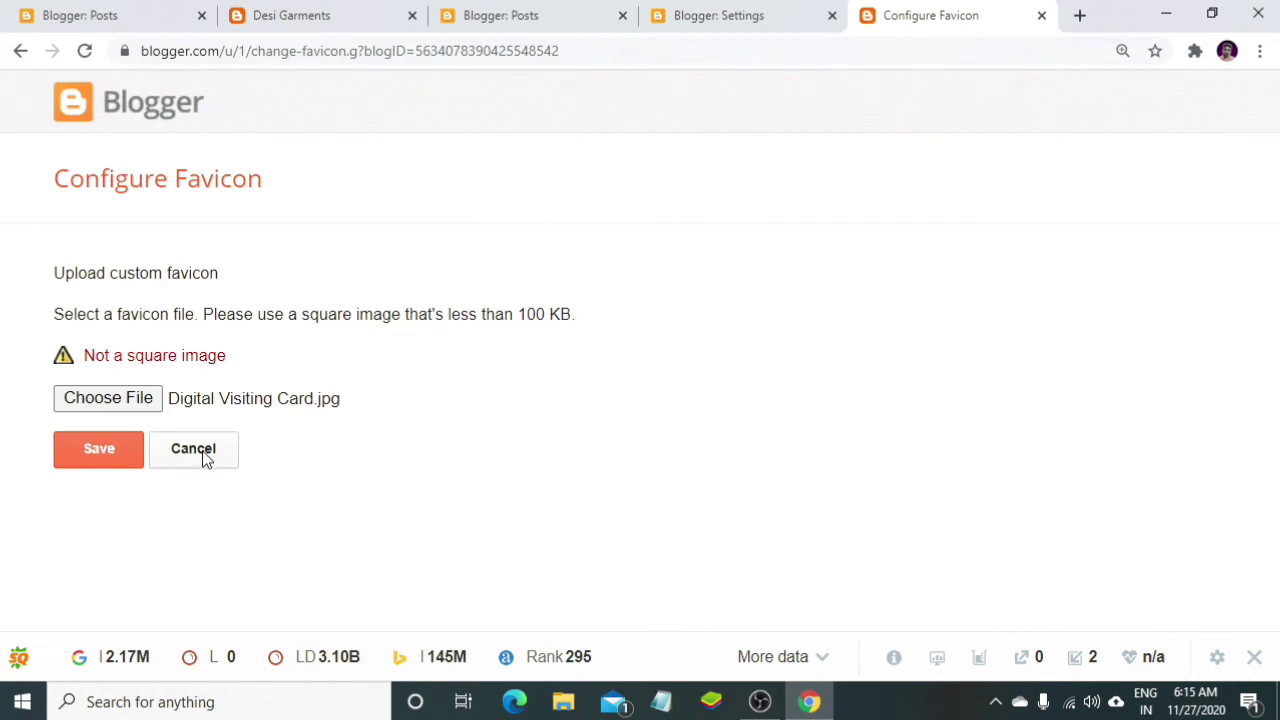
click(203, 458)
- Look through the new blog's Privacy, Publishing, Permissions, Posts and Comments settings
scroll(563, 439, down, 3)
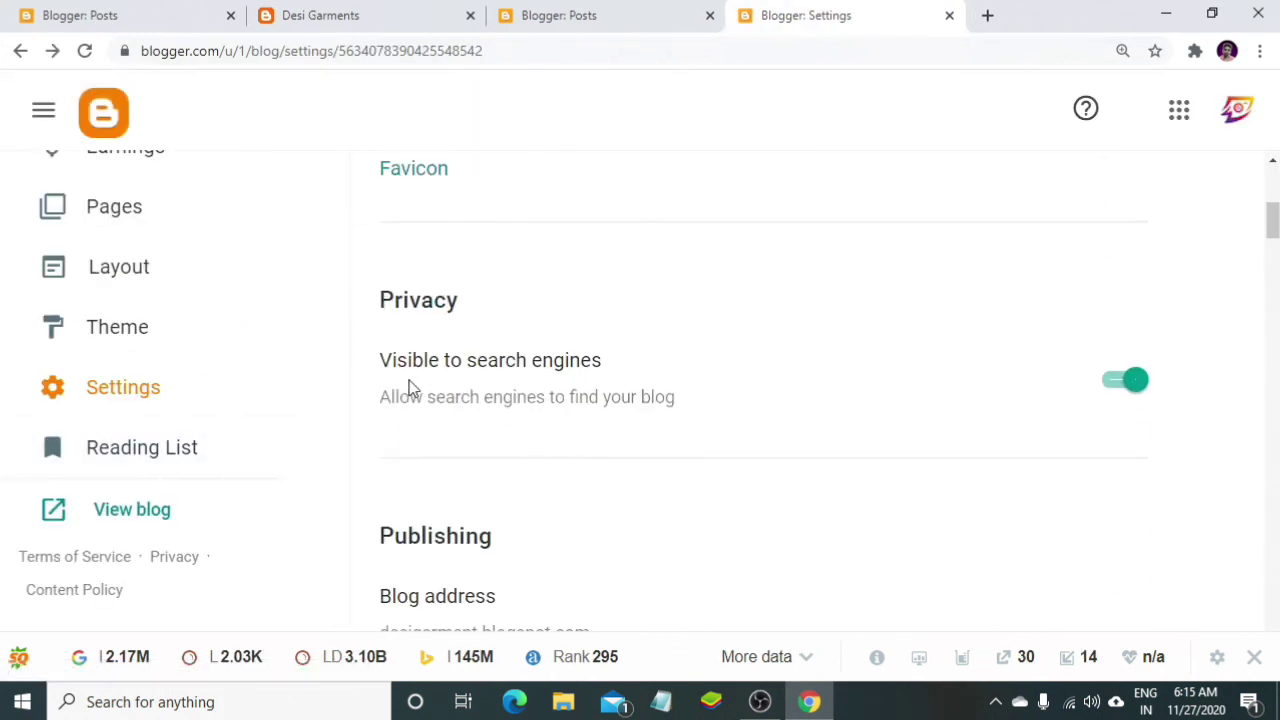
scroll(466, 405, down, 4)
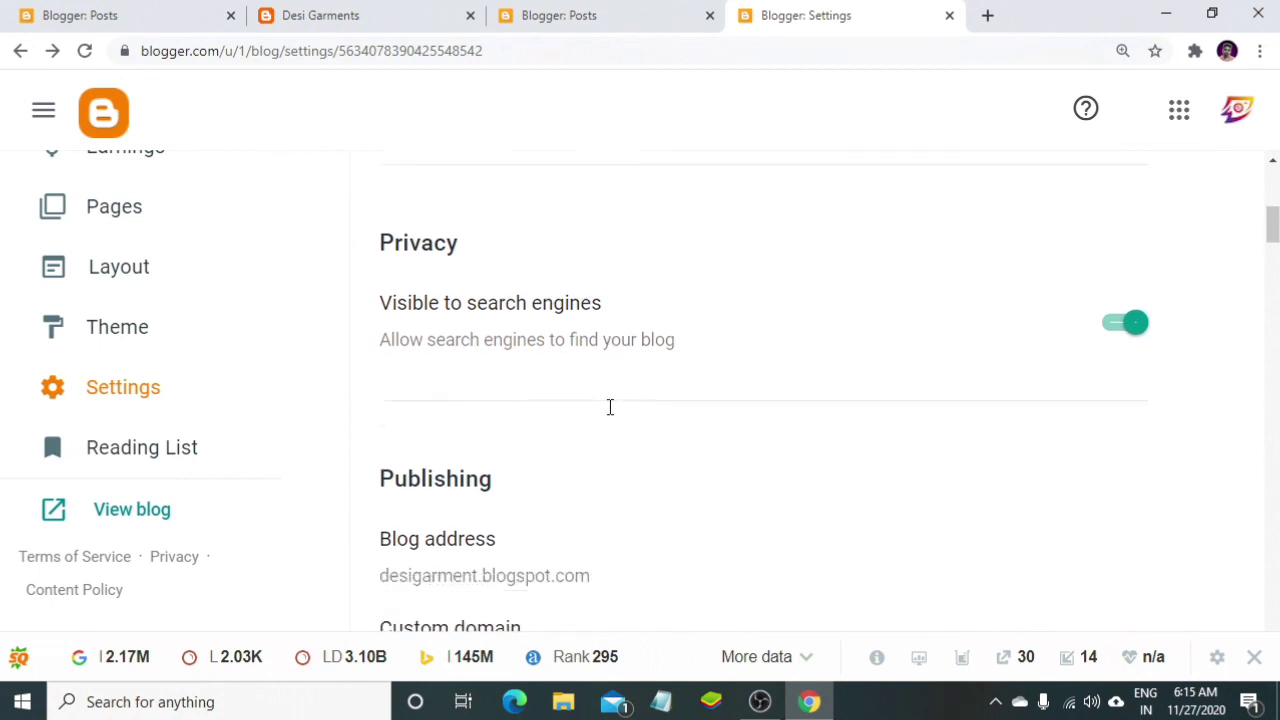
scroll(523, 411, down, 3)
scroll(523, 412, down, 4)
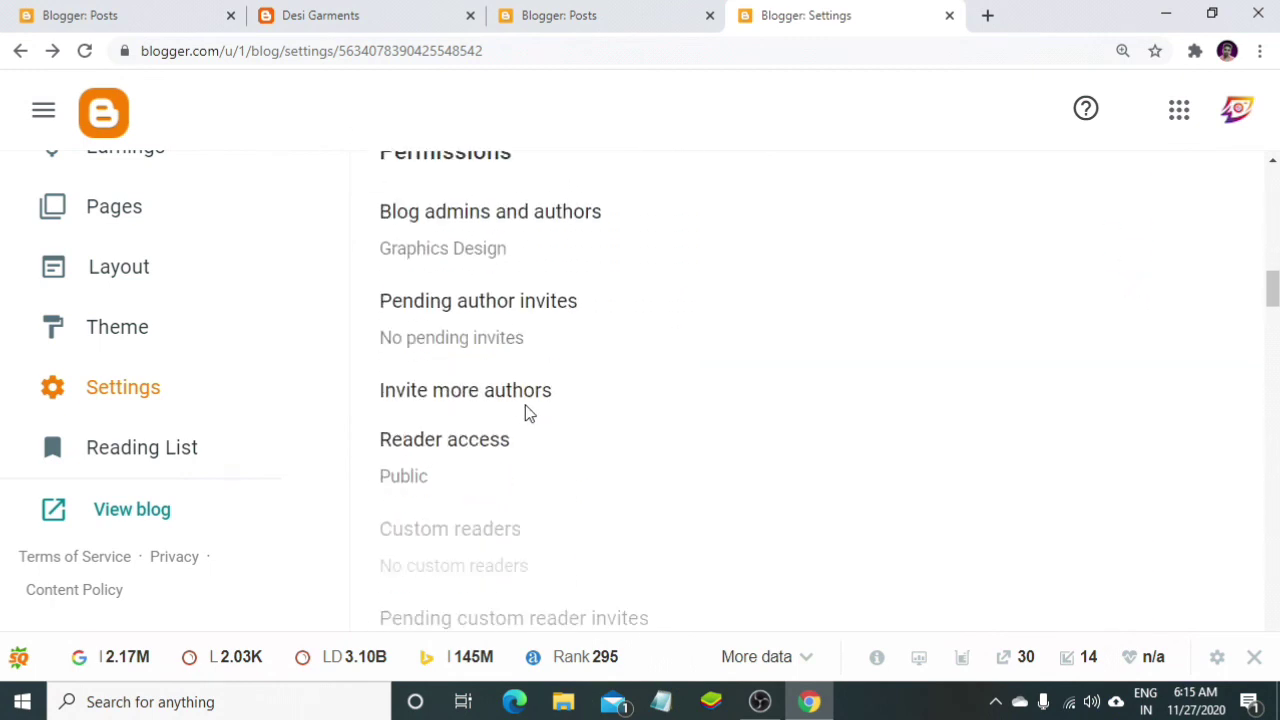
scroll(630, 400, down, 2)
scroll(600, 418, down, 3)
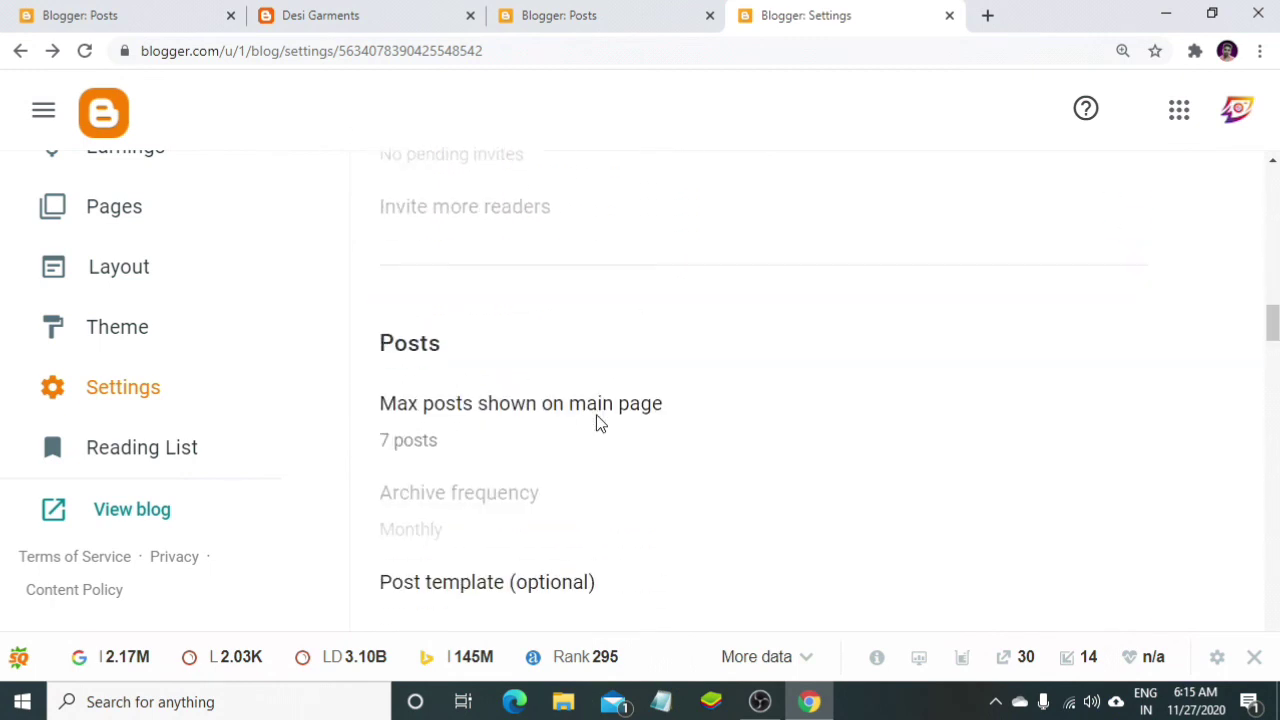
scroll(520, 400, down, 2)
scroll(536, 404, down, 13)
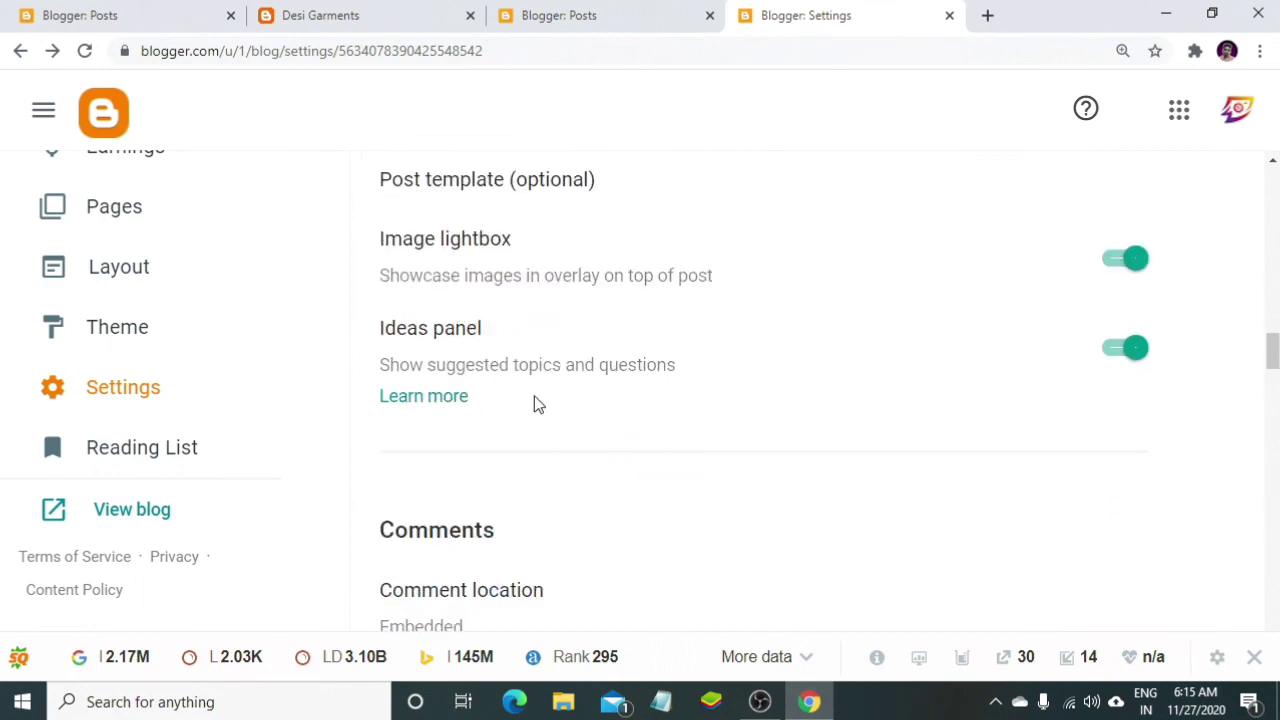
scroll(534, 404, down, 4)
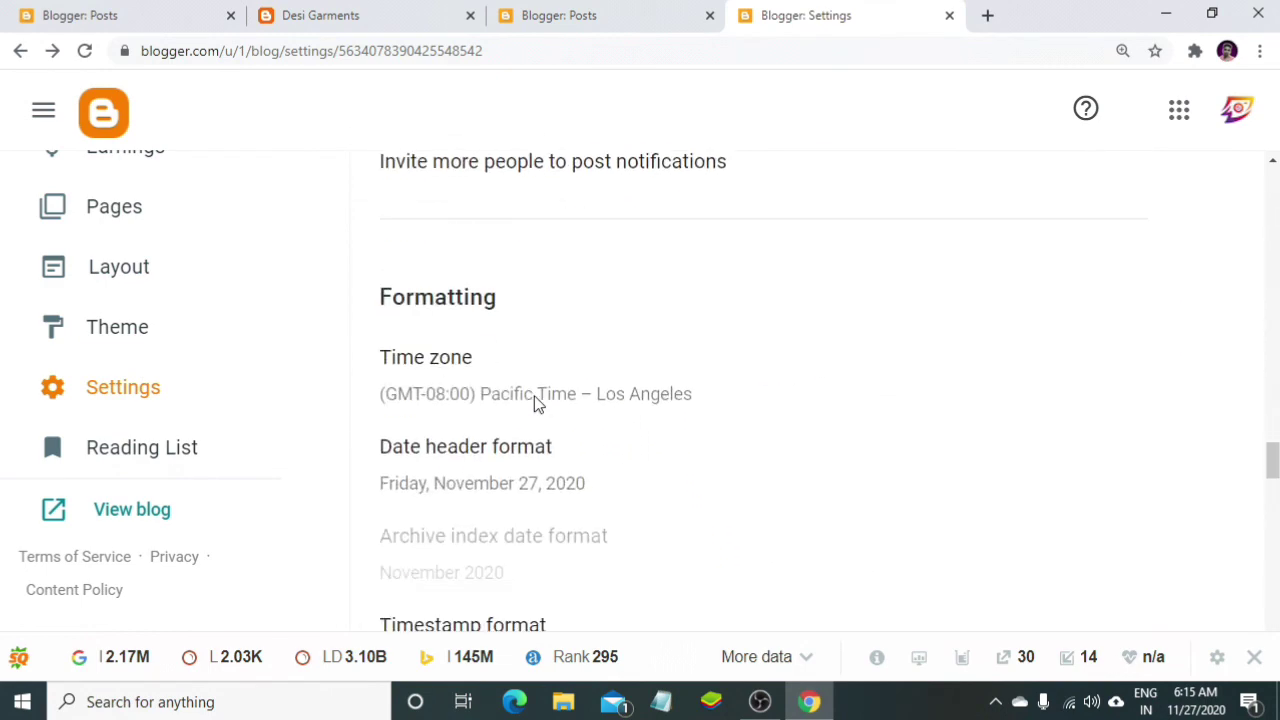
- Set the blog's time zone to (GMT+05:30) India Standard Time – Kolkata and save the setting
scroll(534, 406, down, 3)
scroll(530, 403, up, 2)
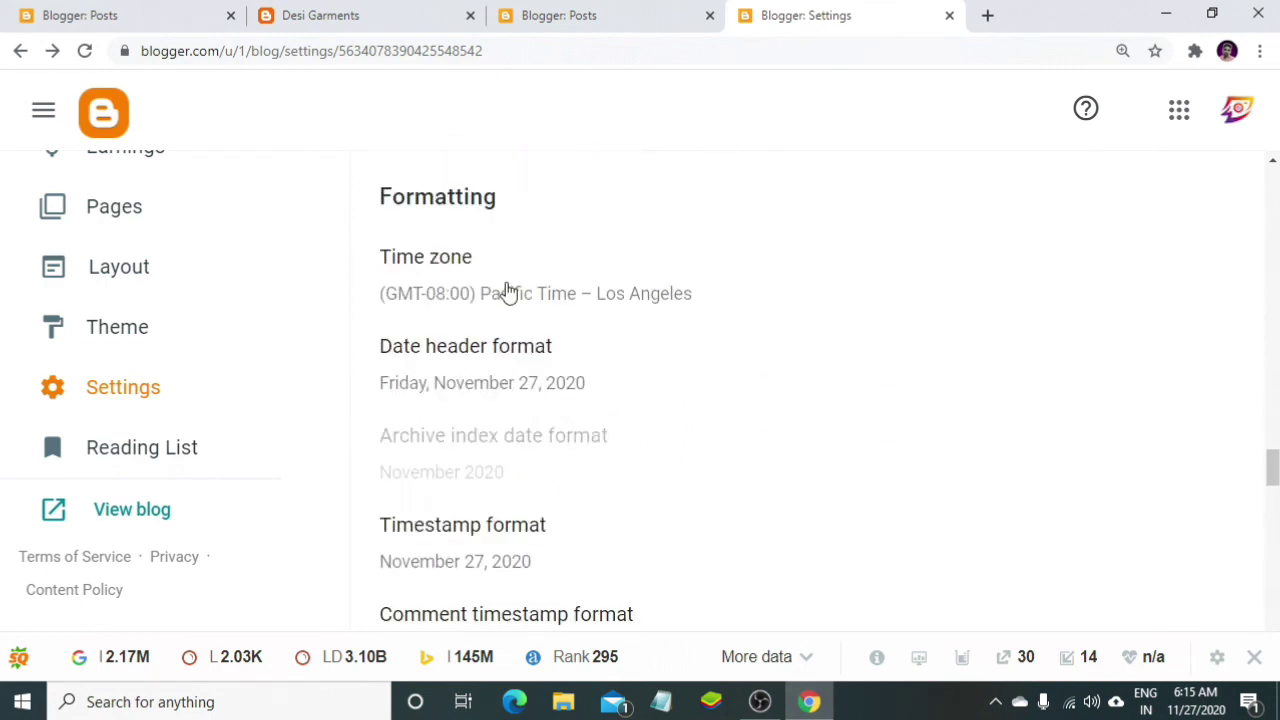
click(450, 290)
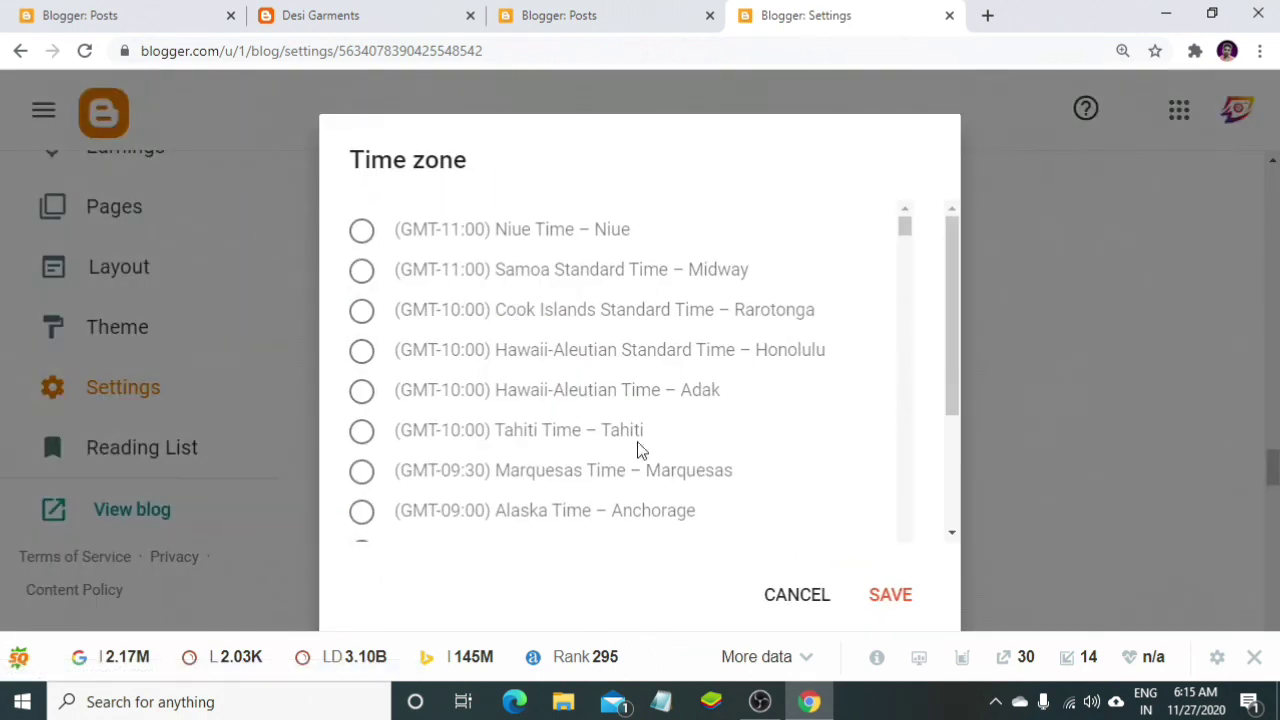
drag(909, 527, 908, 528)
scroll(536, 411, up, 4)
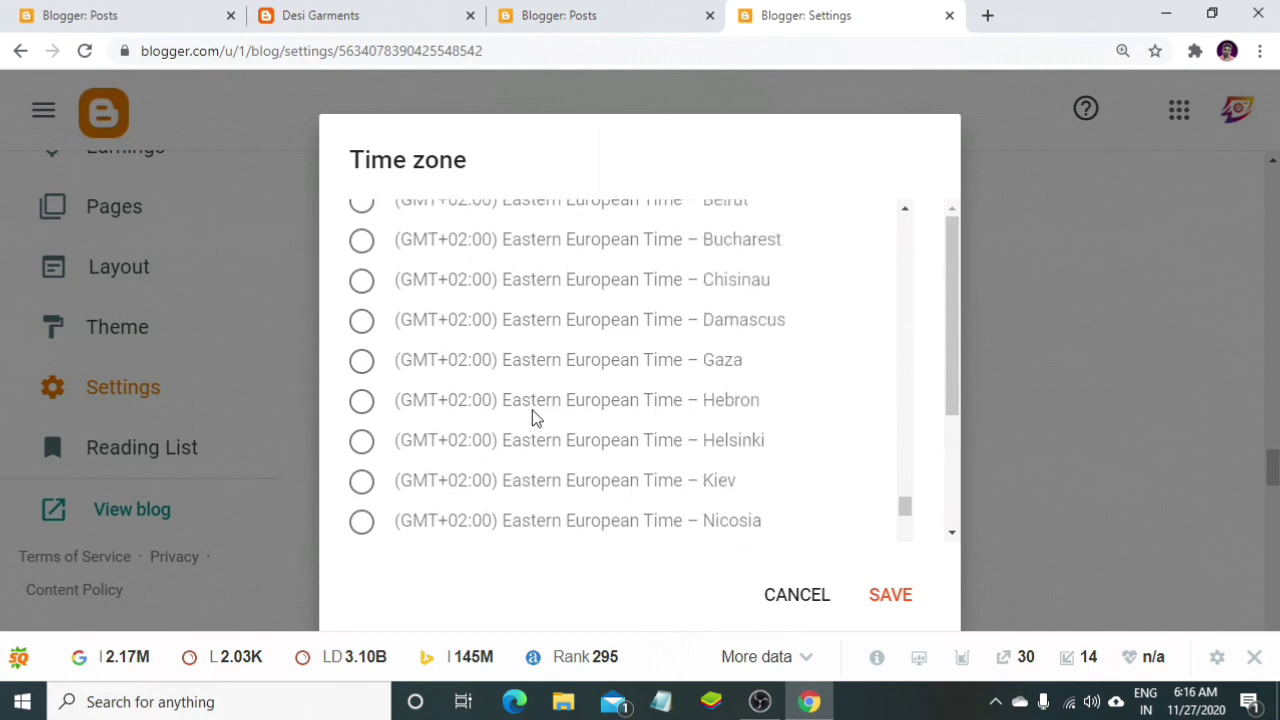
scroll(532, 409, down, 10)
scroll(532, 410, down, 8)
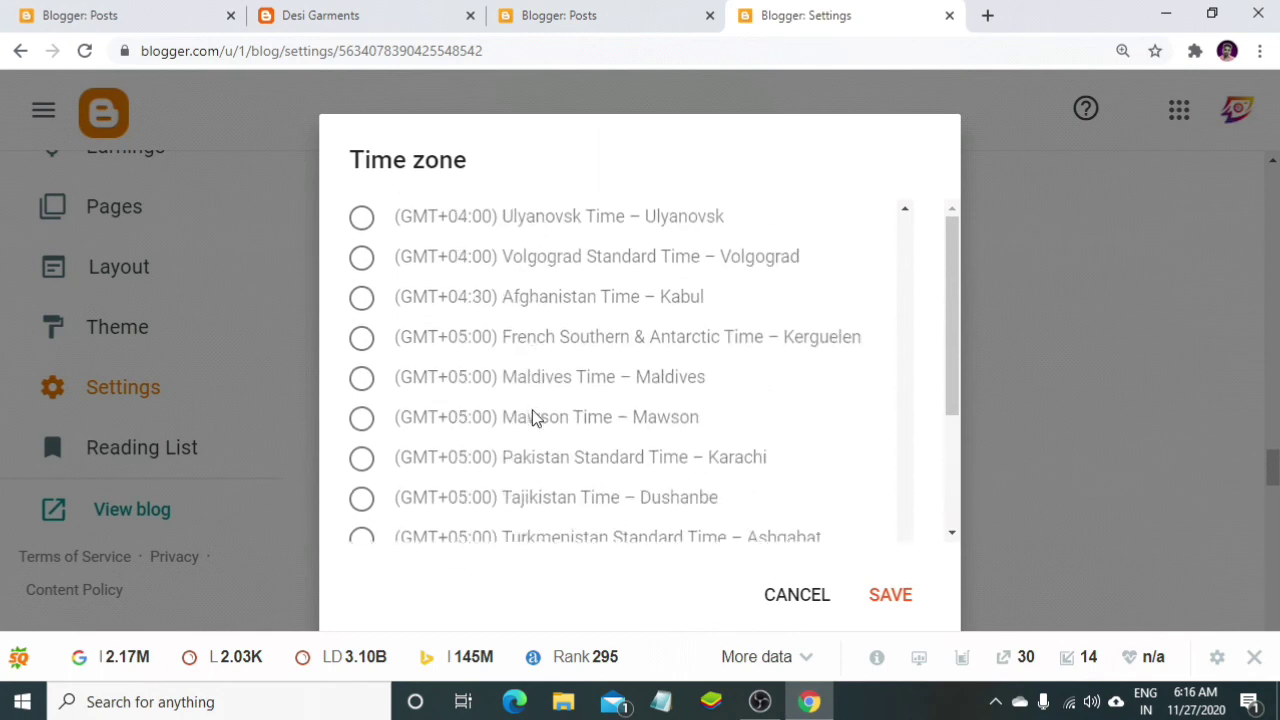
scroll(458, 444, down, 3)
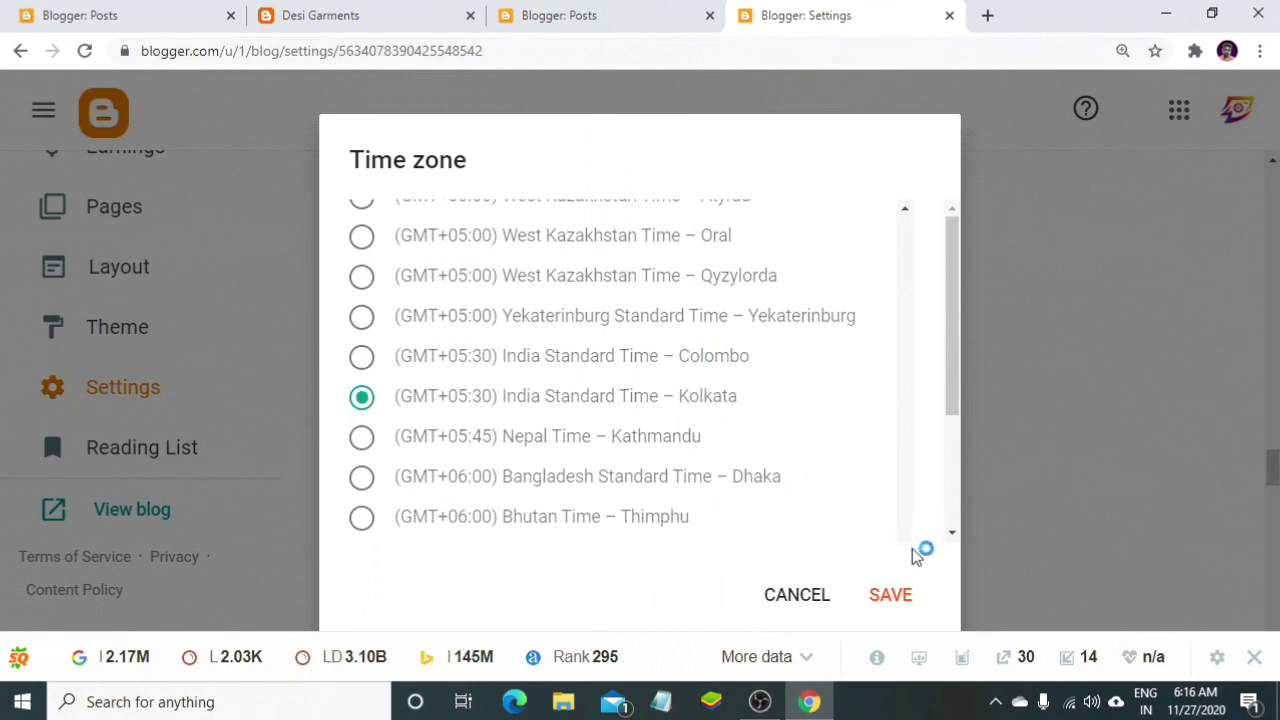
click(884, 600)
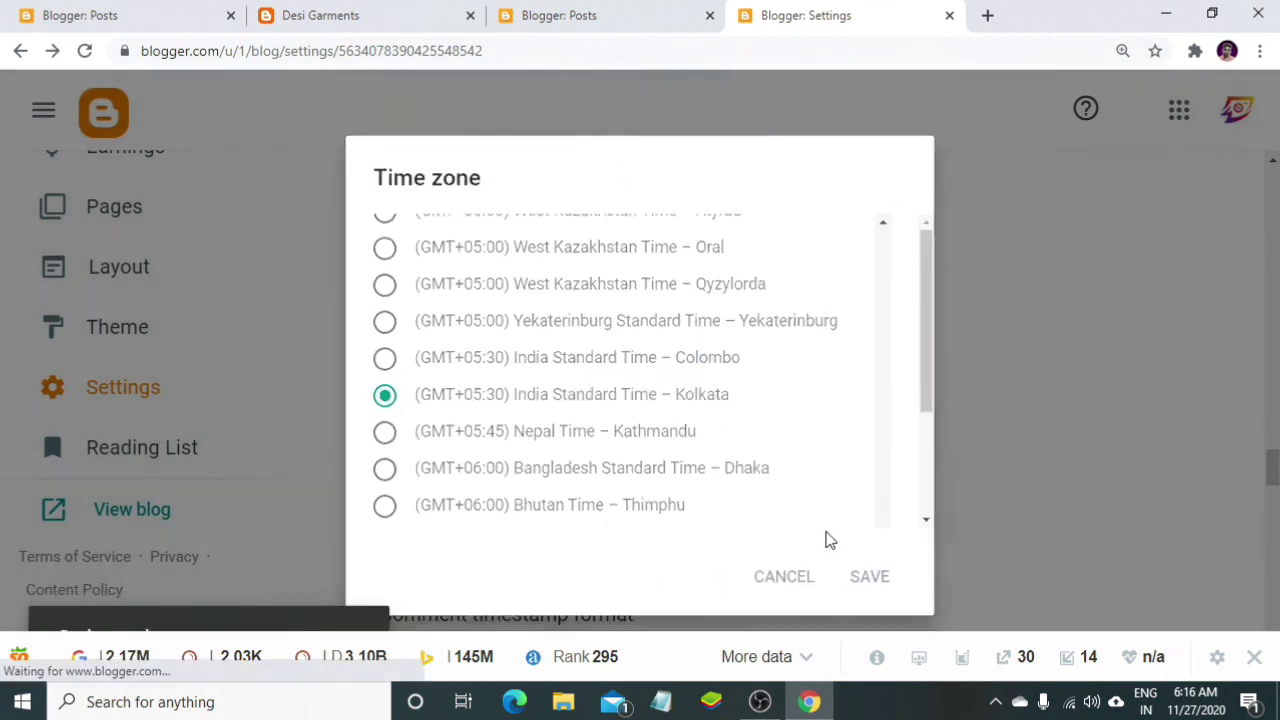
- Review the Meta tags, Errors and redirects, and Crawlers and indexing settings of the blog
scroll(613, 519, down, 5)
scroll(610, 516, down, 3)
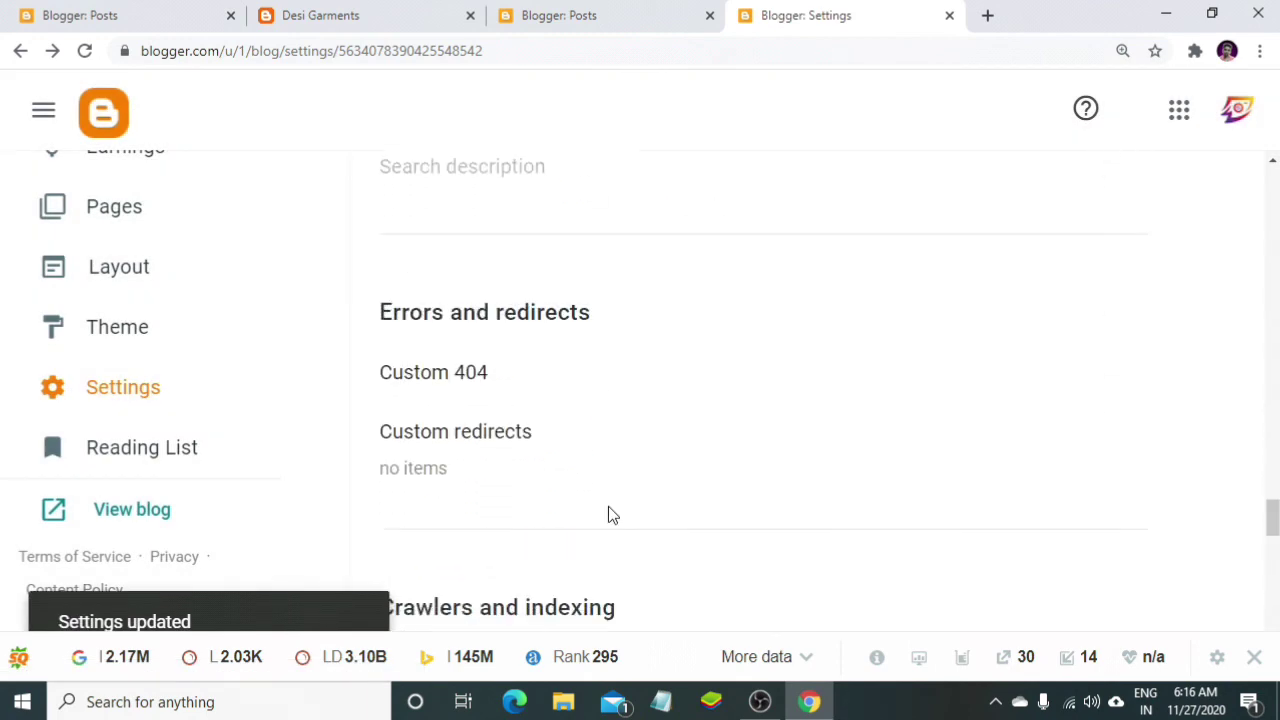
scroll(608, 514, up, 2)
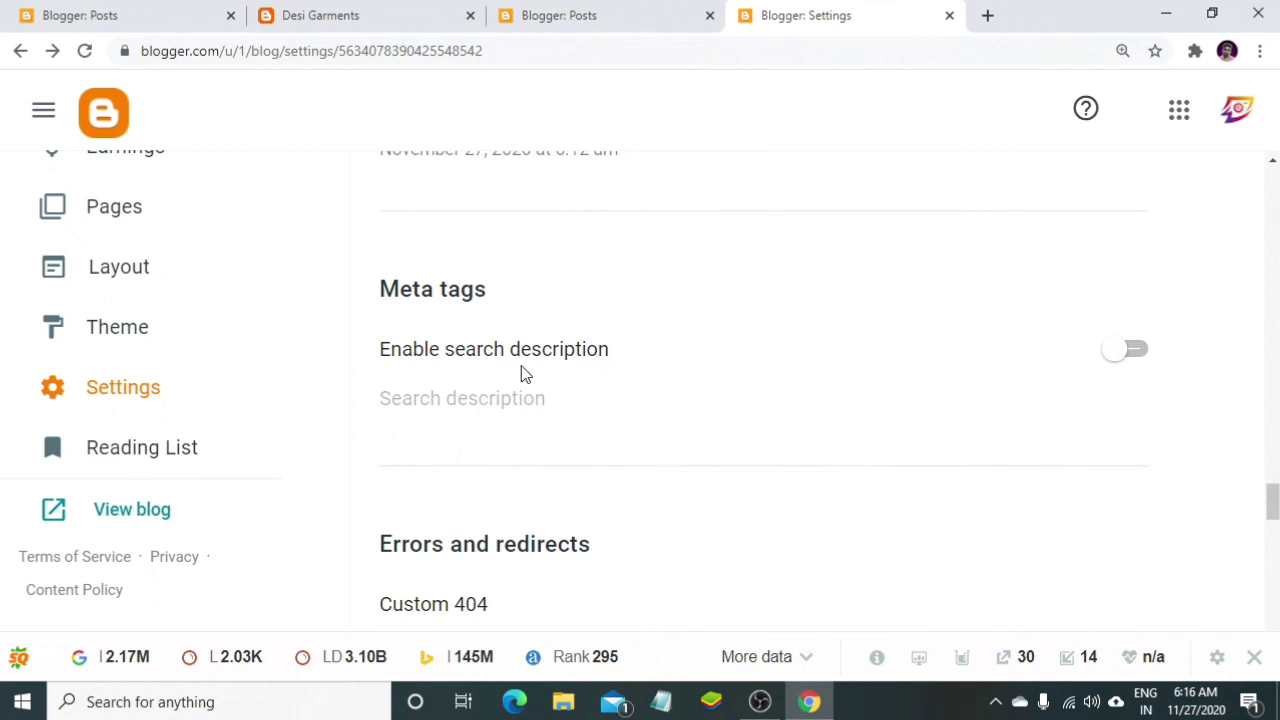
scroll(528, 443, down, 4)
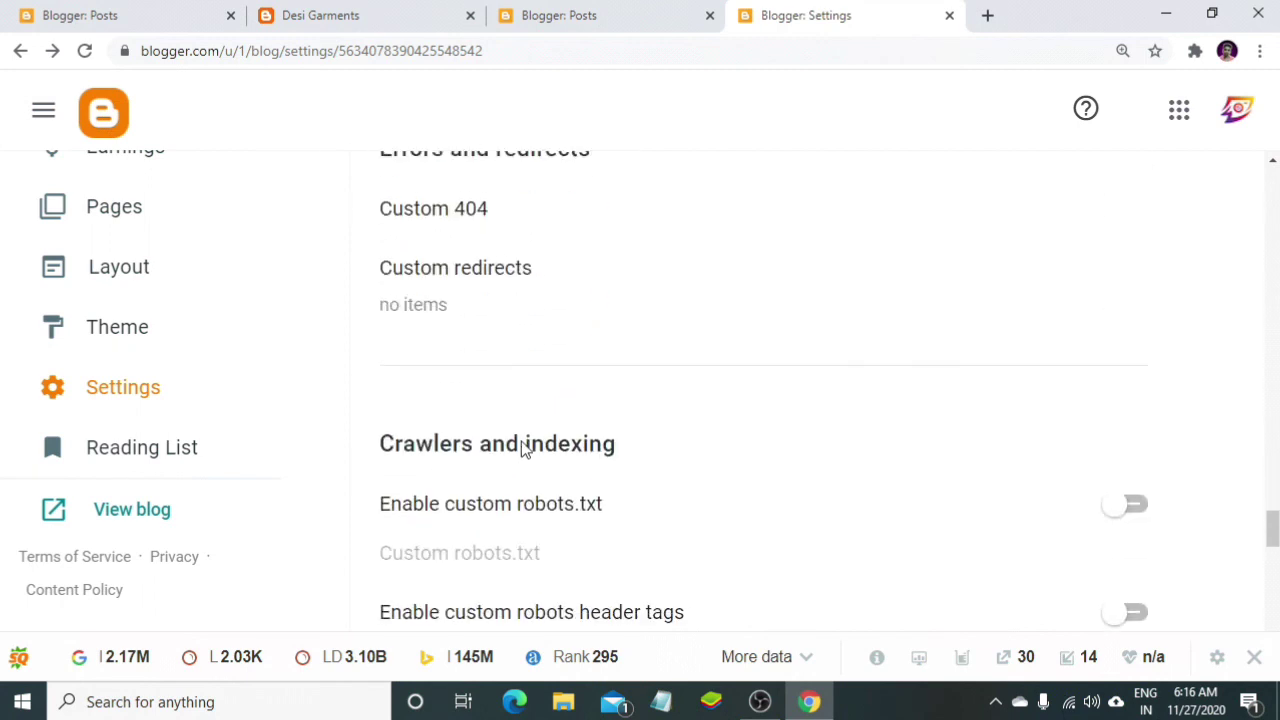
scroll(524, 441, down, 4)
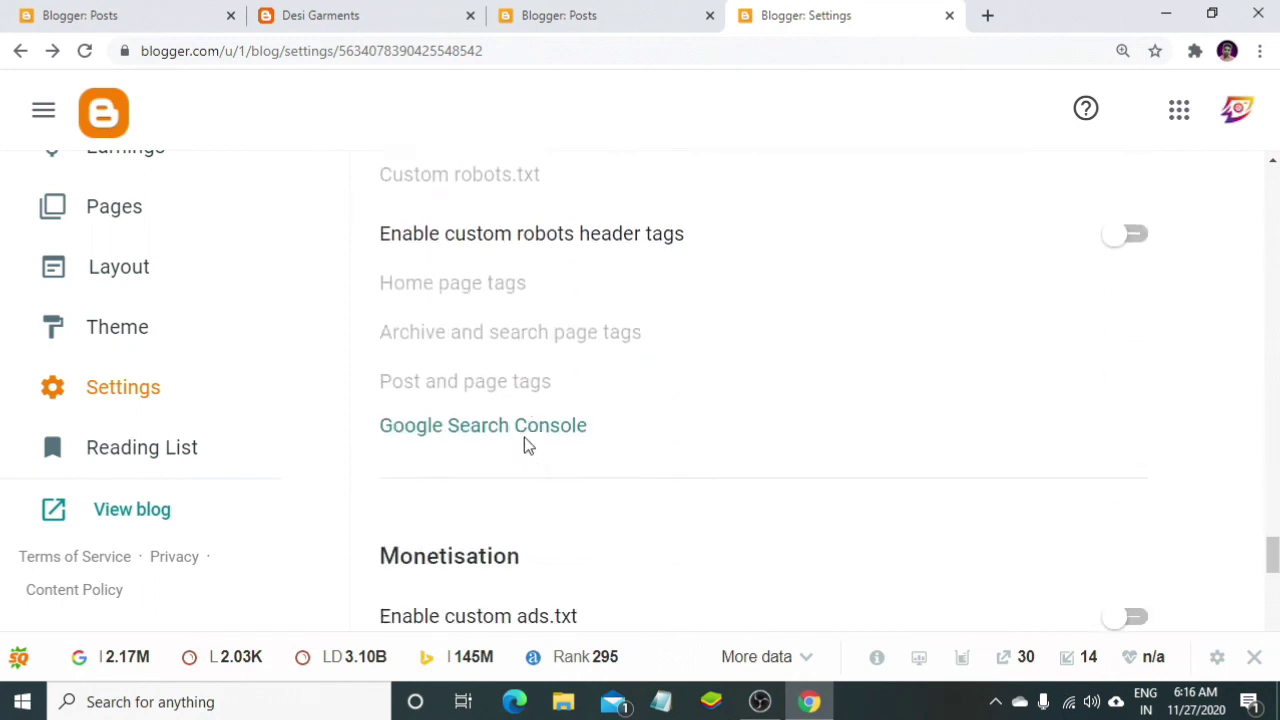
scroll(524, 439, up, 6)
scroll(1112, 341, up, 3)
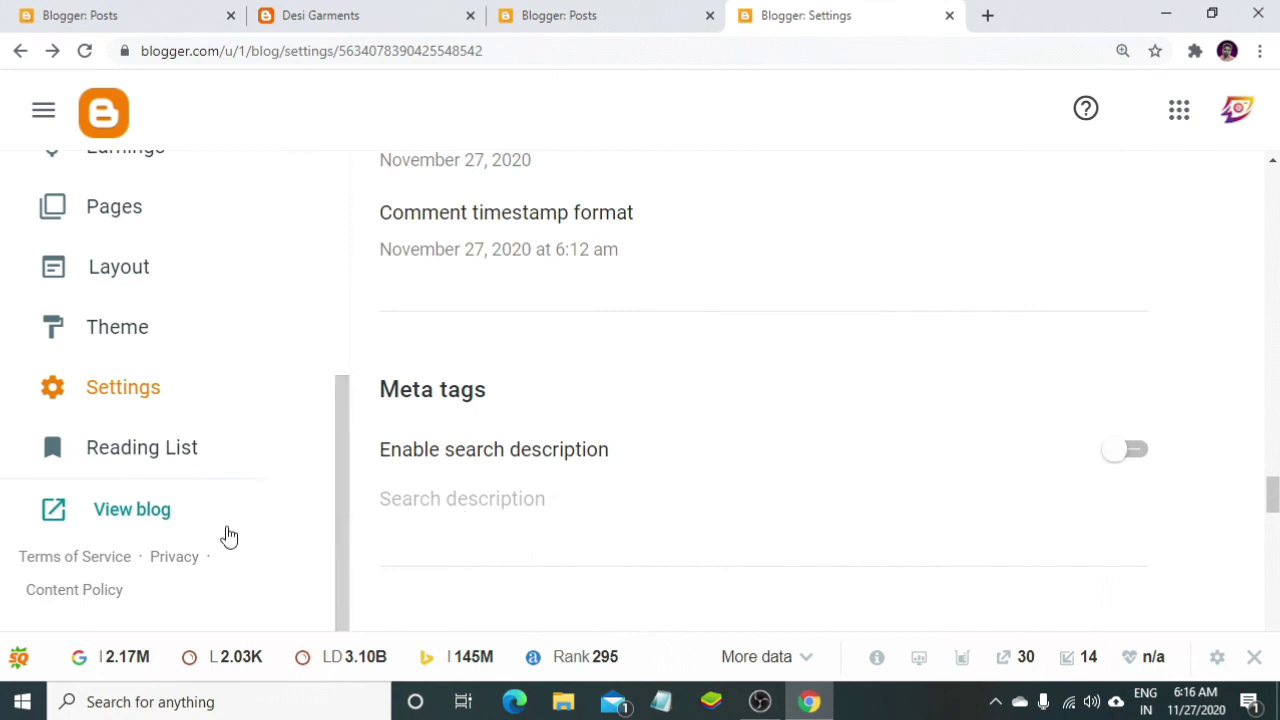
scroll(207, 533, up, 3)
scroll(207, 534, down, 2)
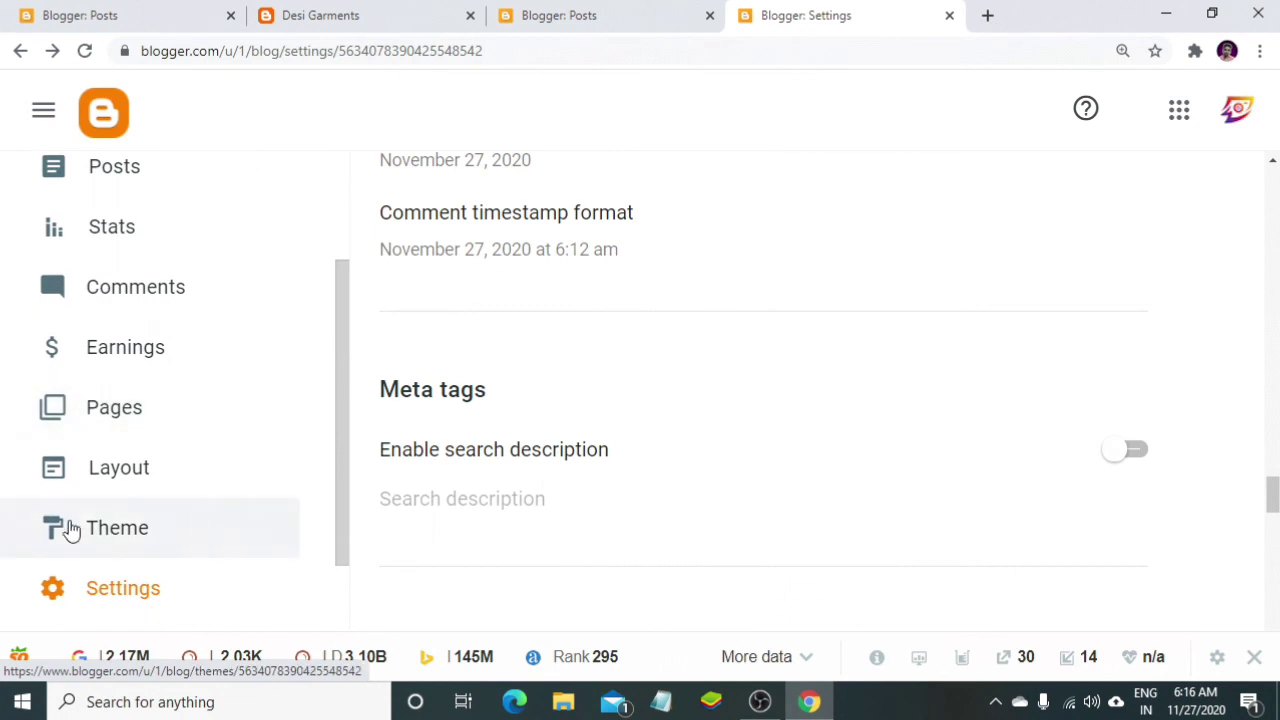
- Examine the live Desi Garments store page, including its header menu and cart, sidebar widgets, product grid and footer
click(345, 18)
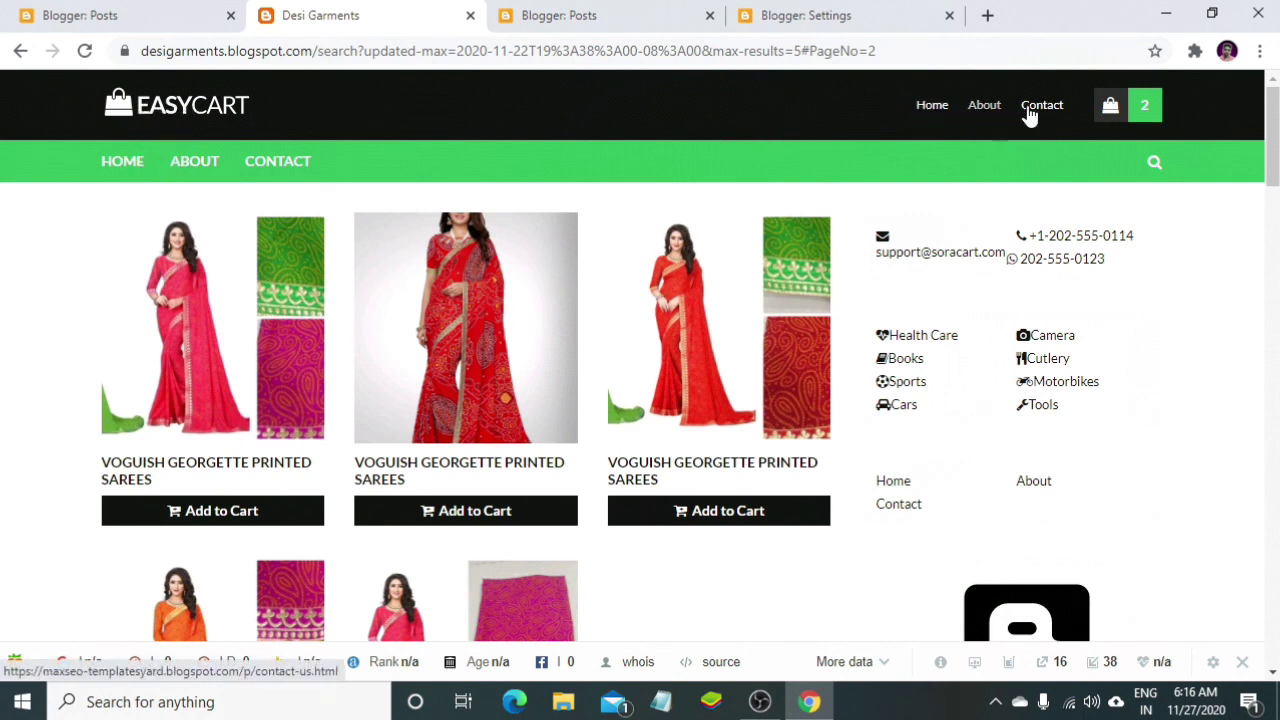
click(1110, 105)
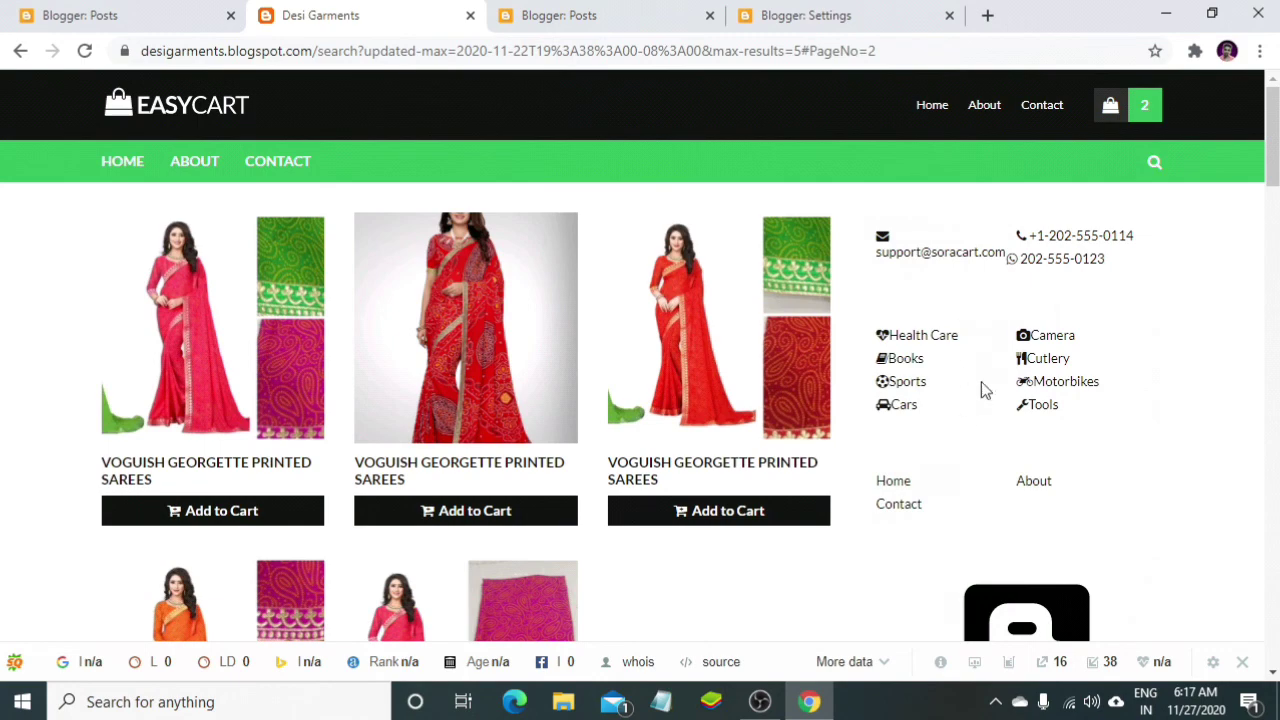
scroll(981, 383, down, 3)
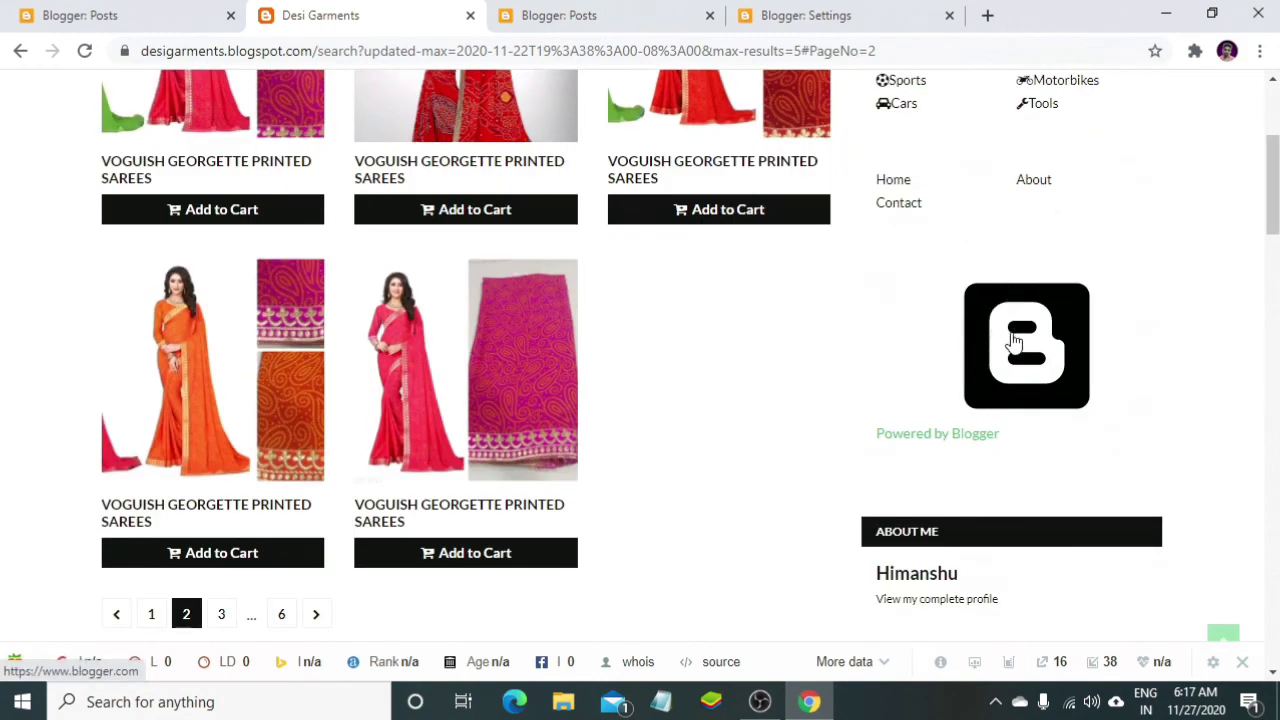
scroll(1000, 355, down, 5)
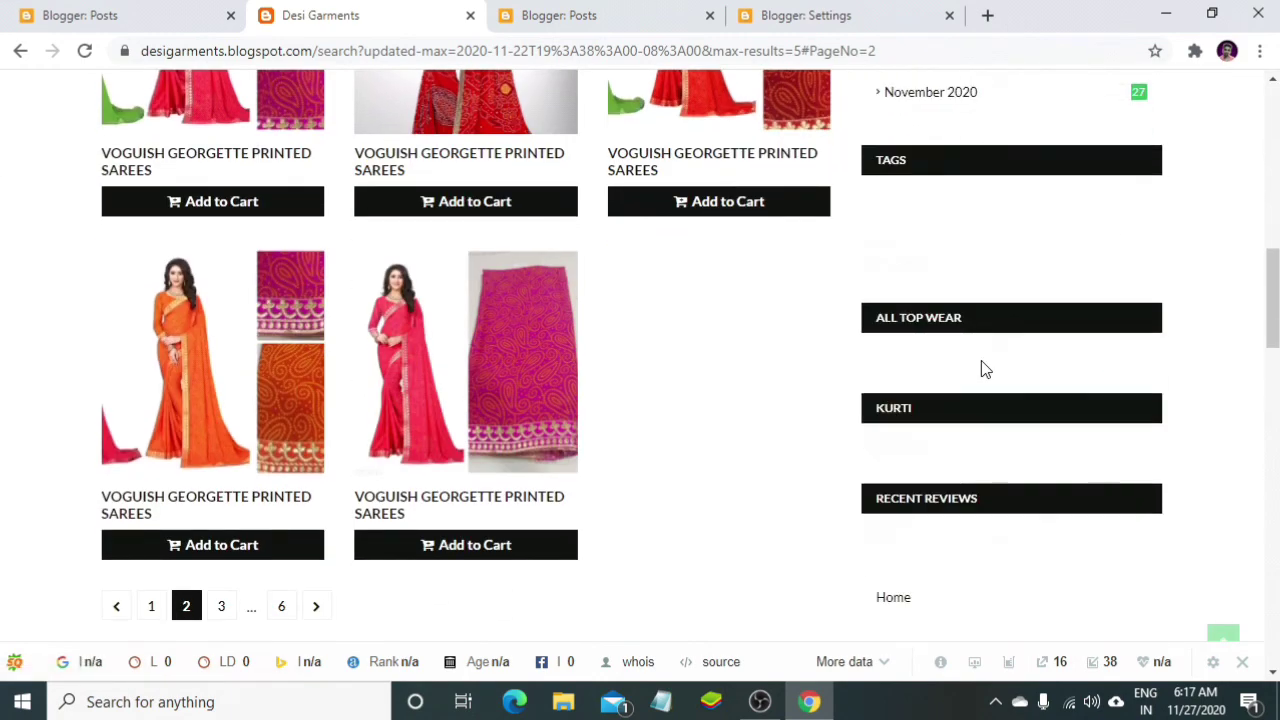
scroll(977, 426, down, 5)
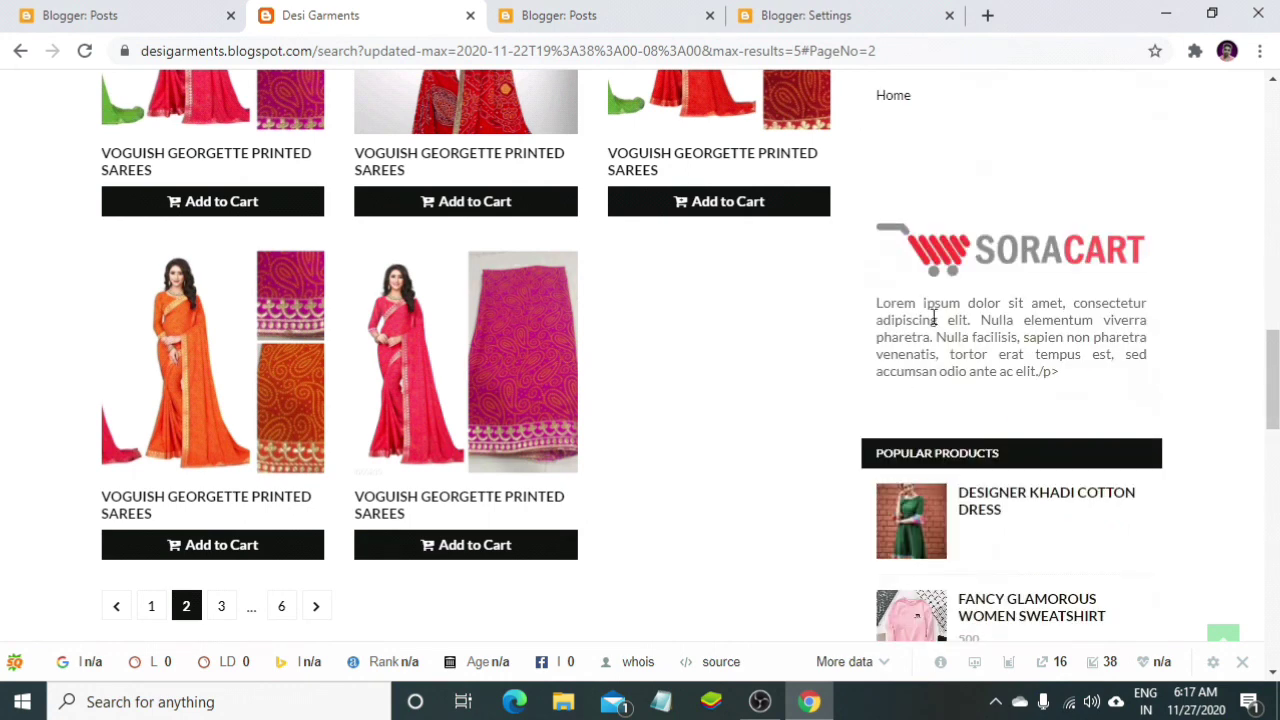
scroll(957, 369, down, 3)
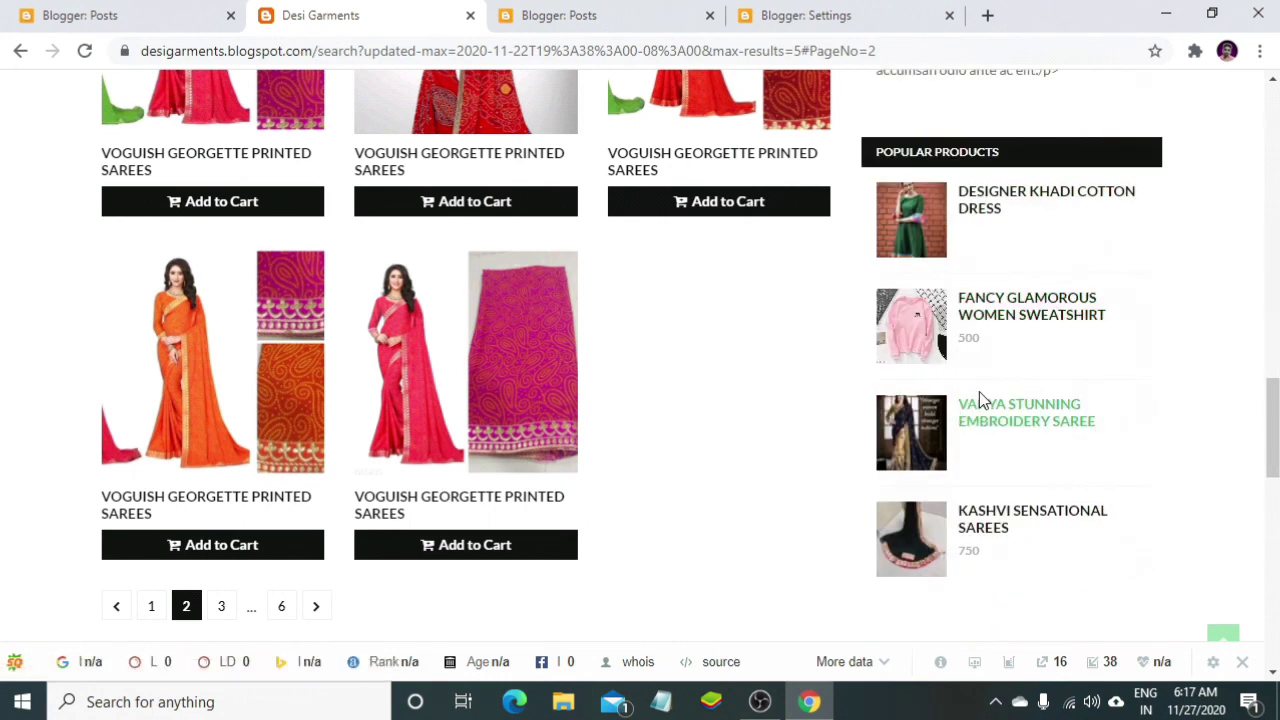
scroll(986, 351, down, 8)
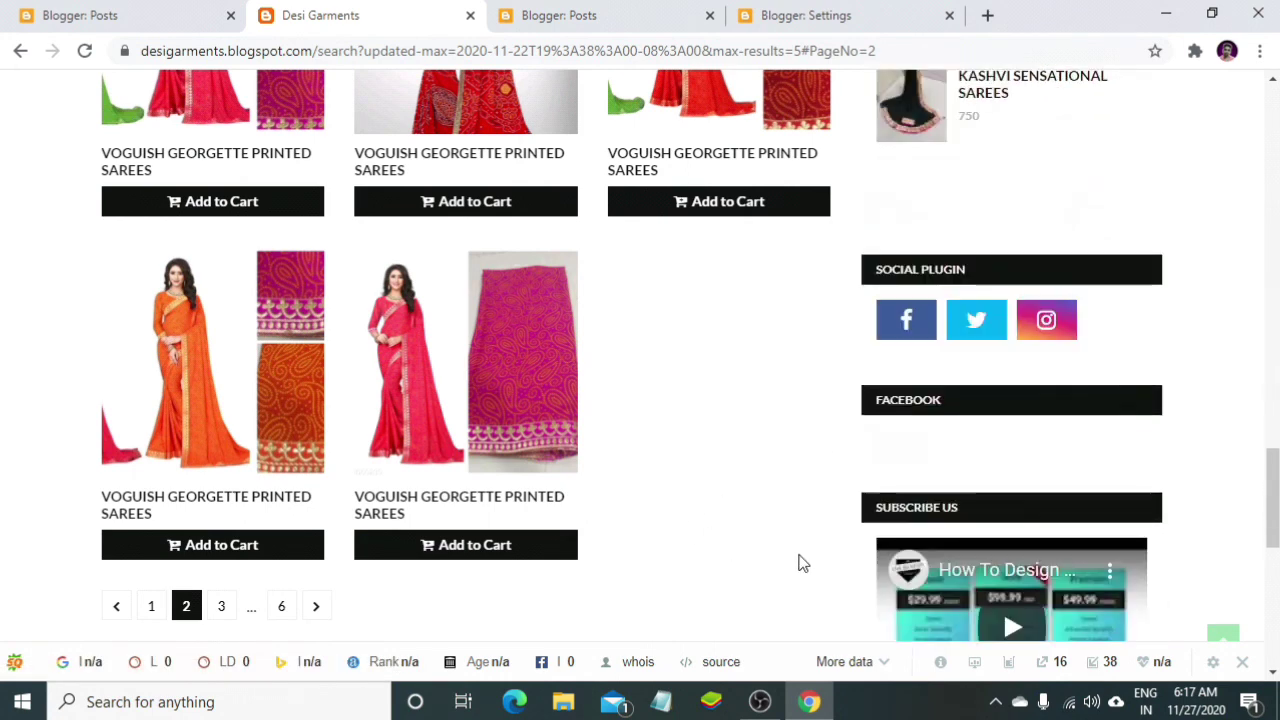
scroll(965, 473, down, 3)
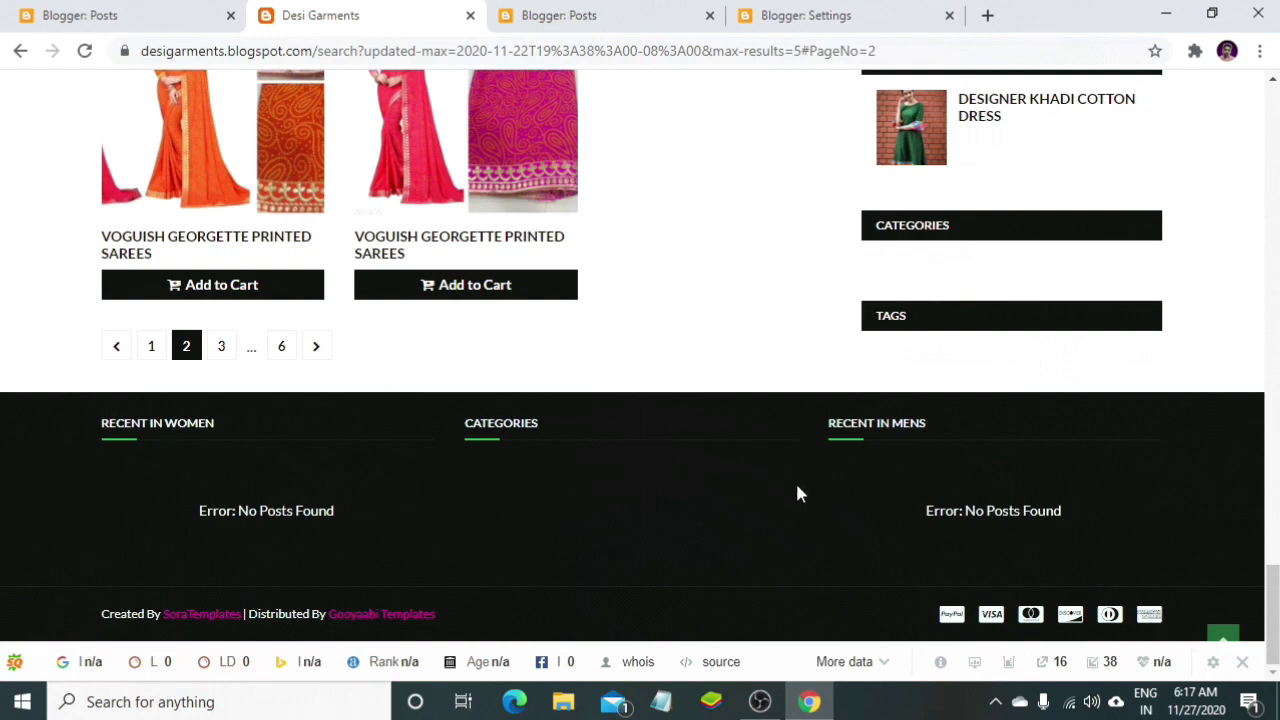
scroll(583, 625, up, 5)
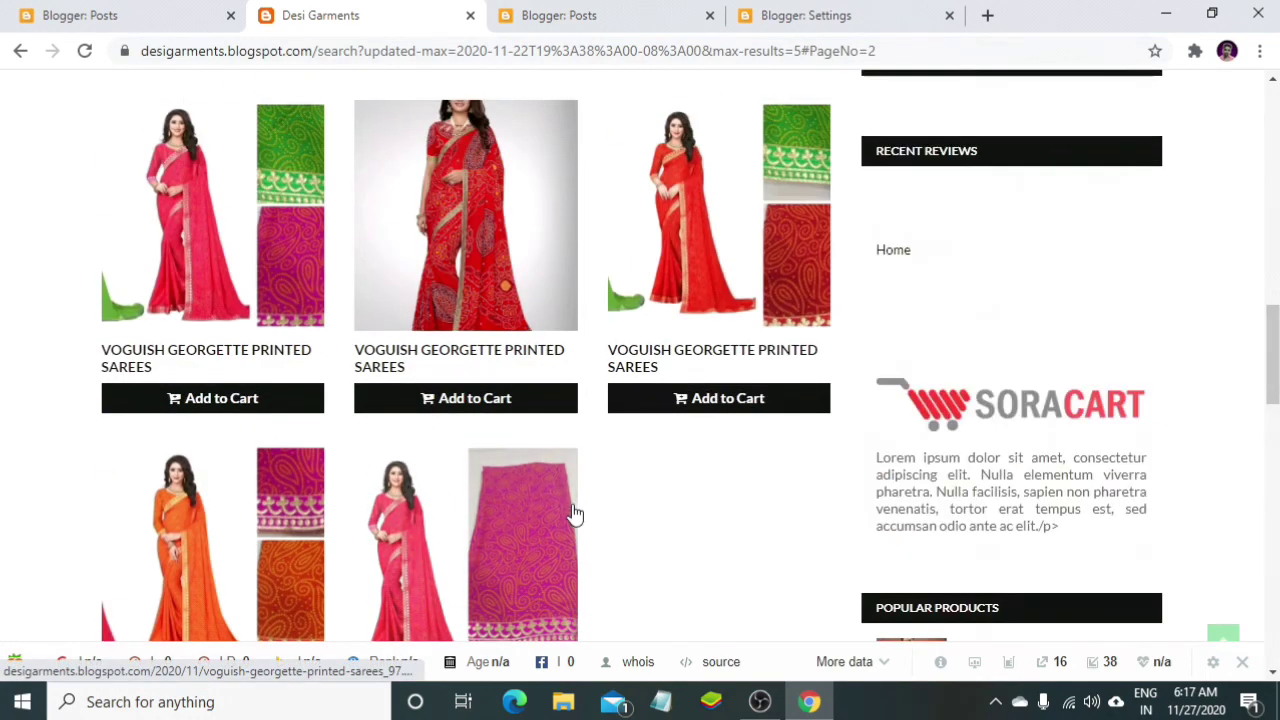
scroll(536, 416, up, 1)
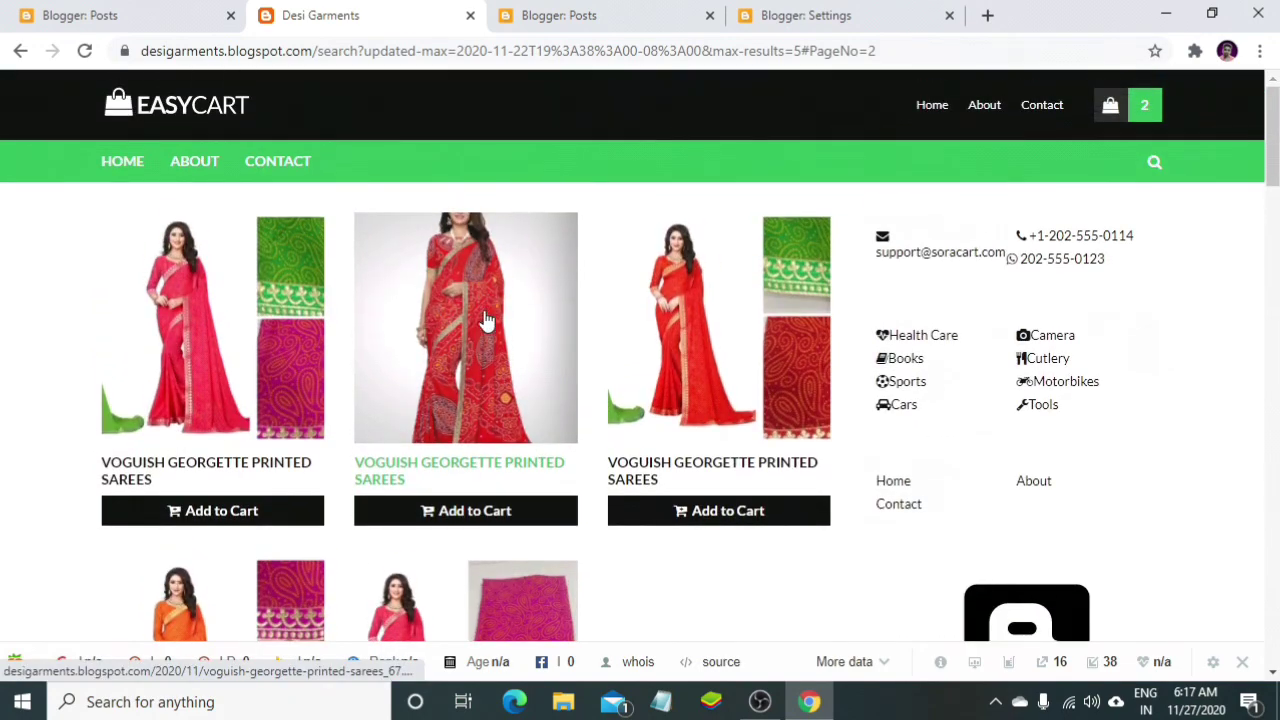
- Return to the Desi Garment blog's dashboard and open its Layout page
click(200, 20)
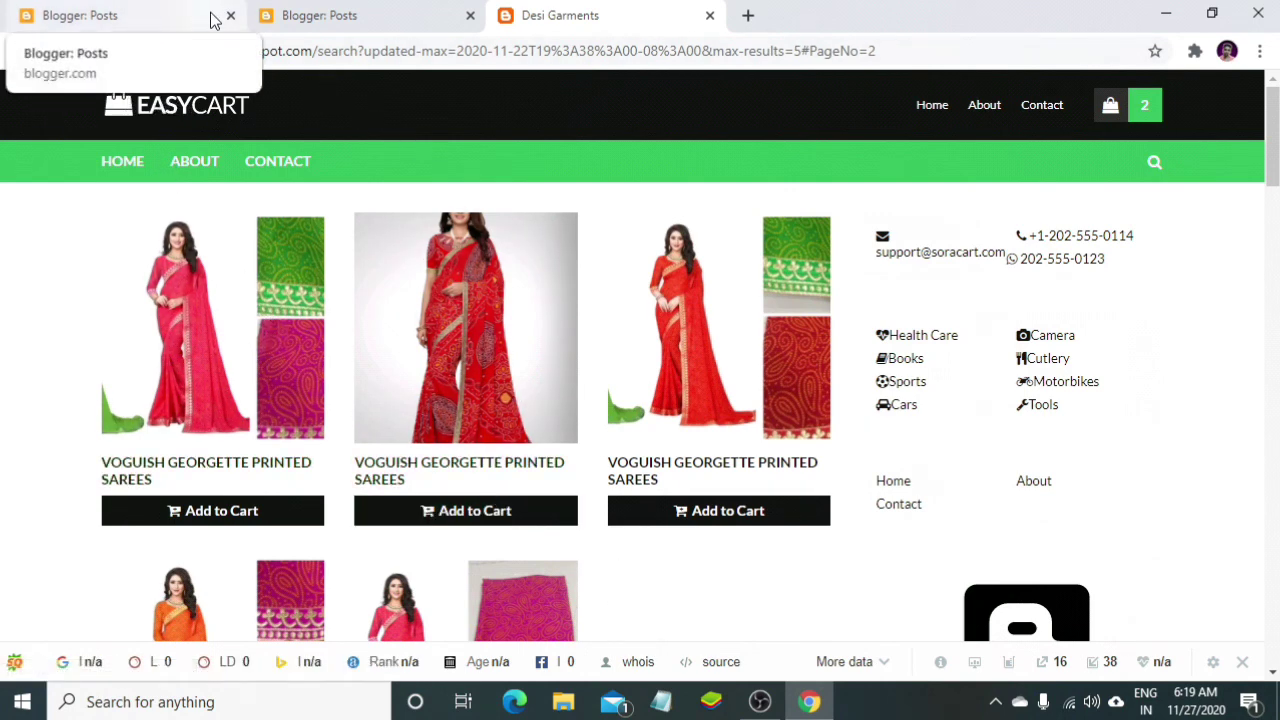
click(360, 18)
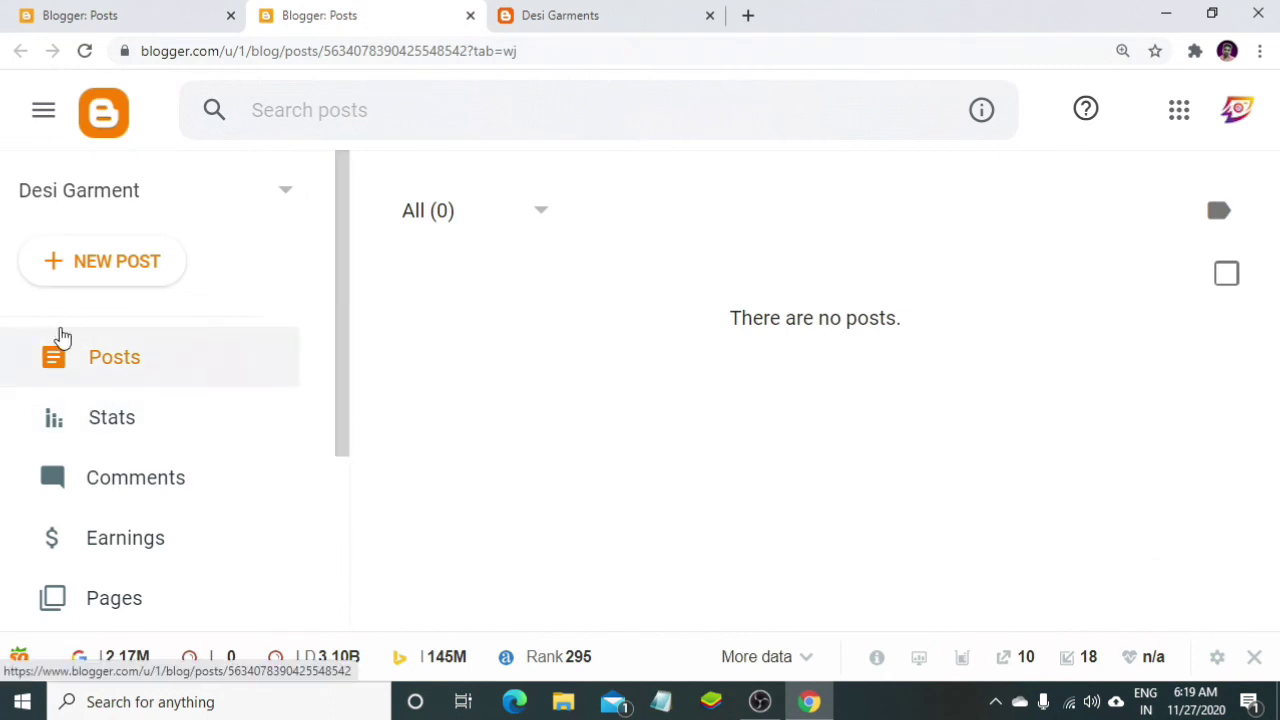
scroll(143, 490, down, 2)
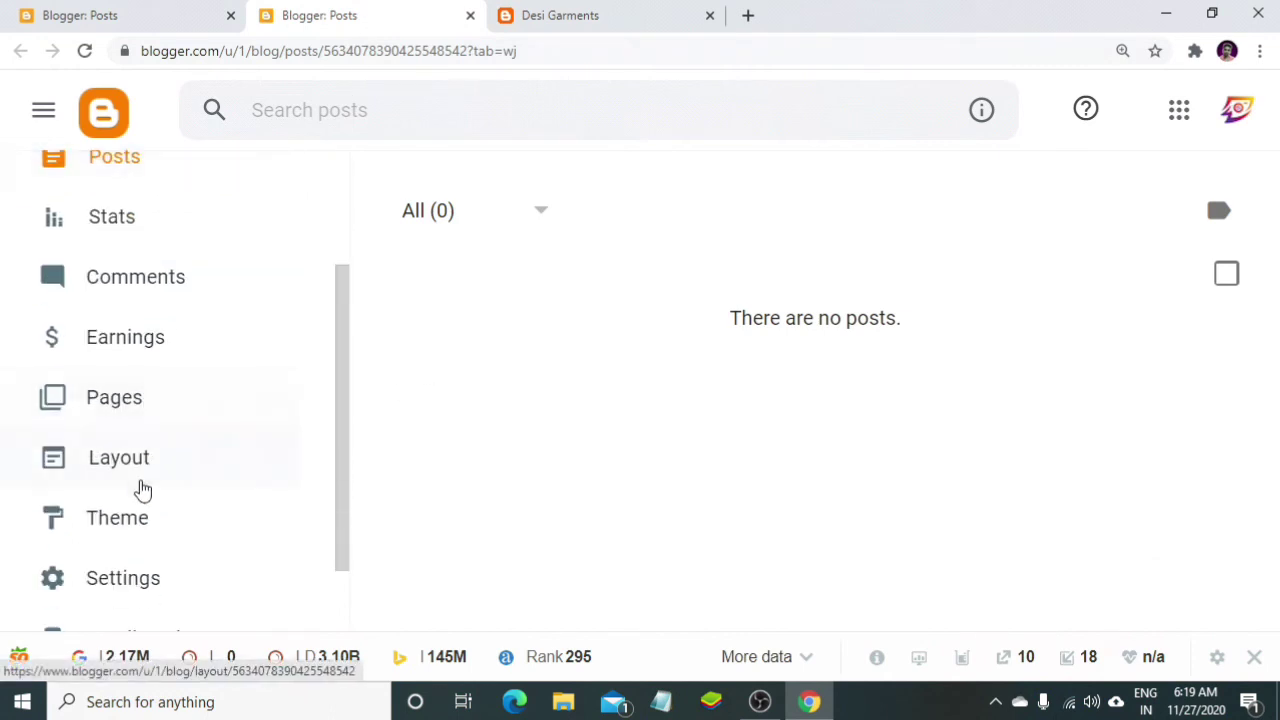
click(143, 476)
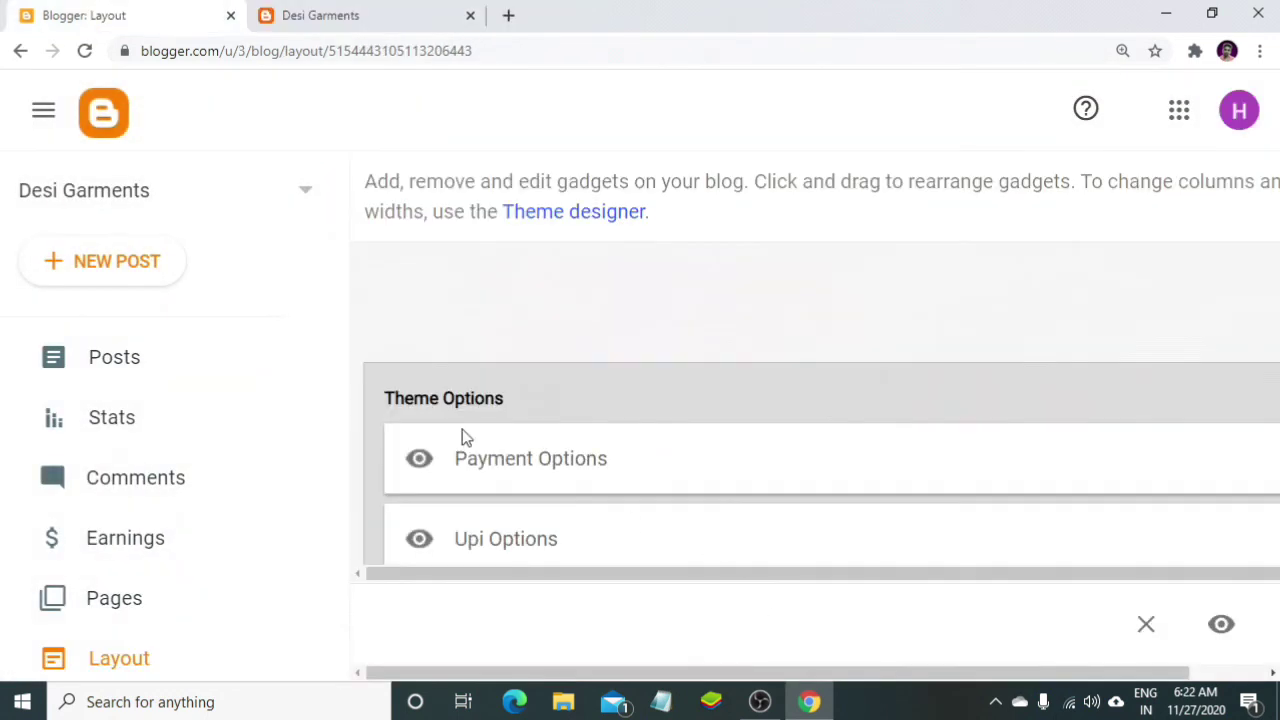
- Remove the logo image from the Desi Garments header gadget, save the gadget and view the blog
click(35, 122)
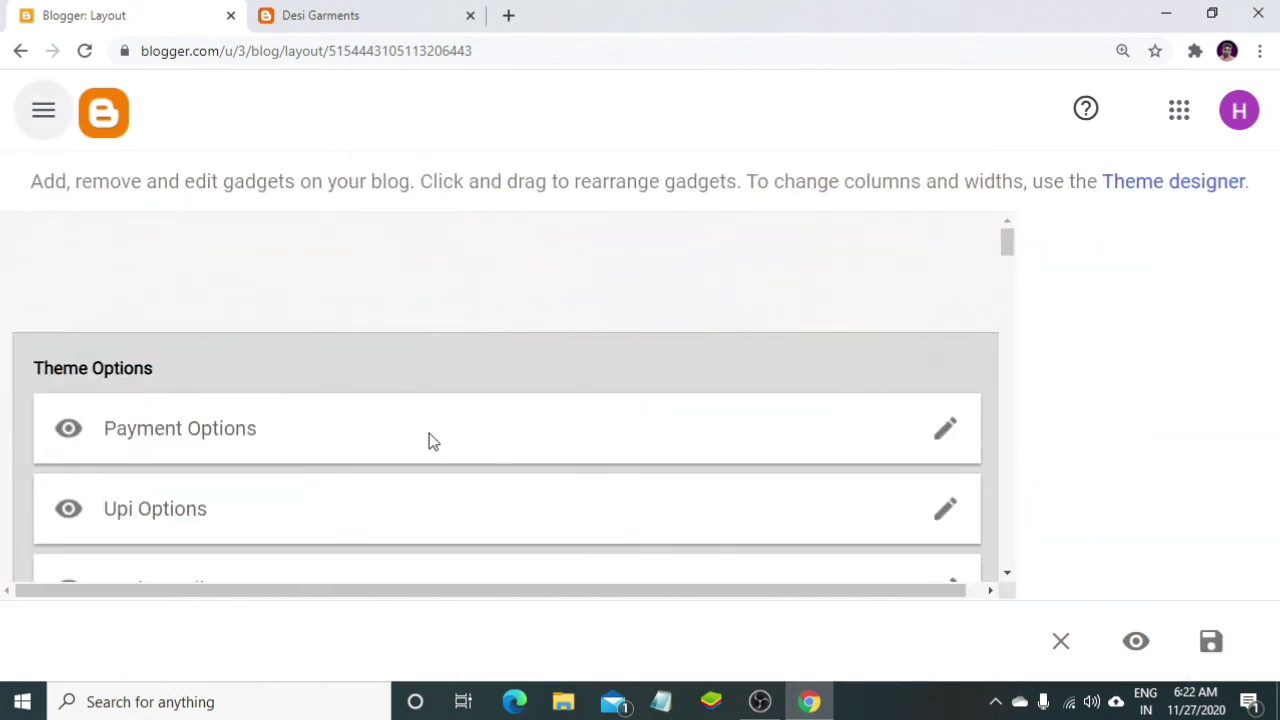
scroll(428, 440, down, 2)
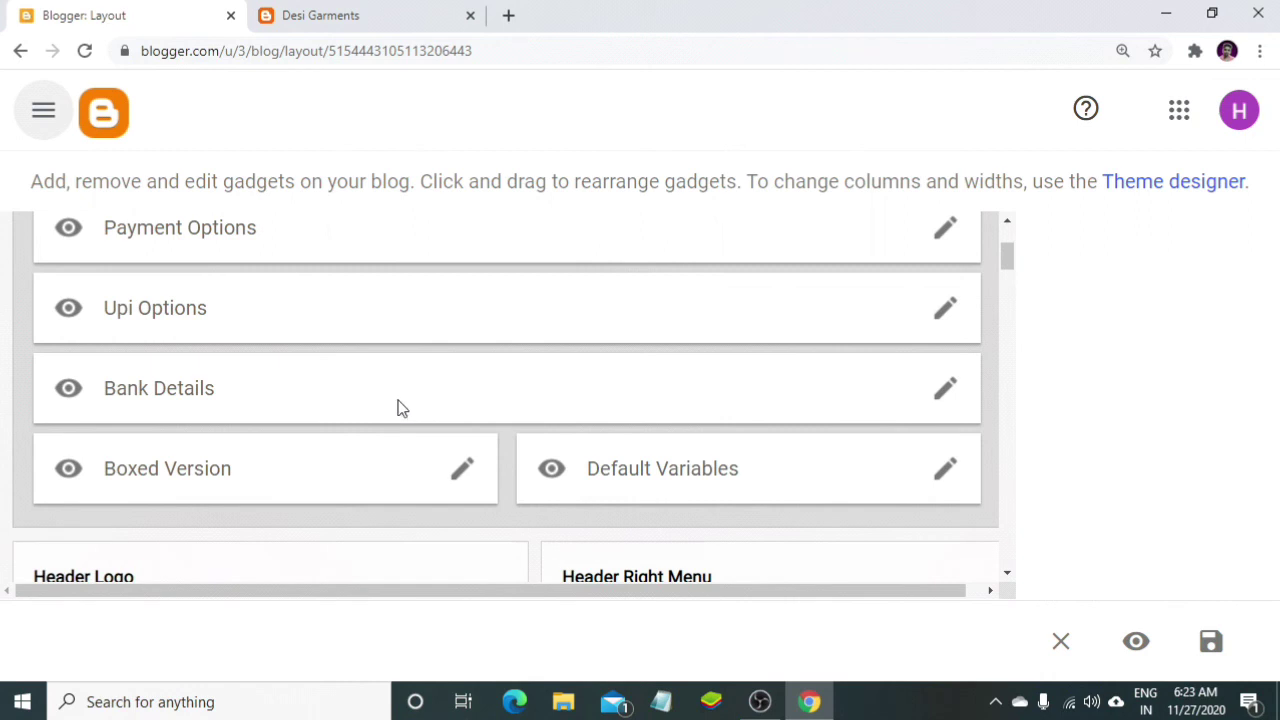
scroll(325, 401, down, 2)
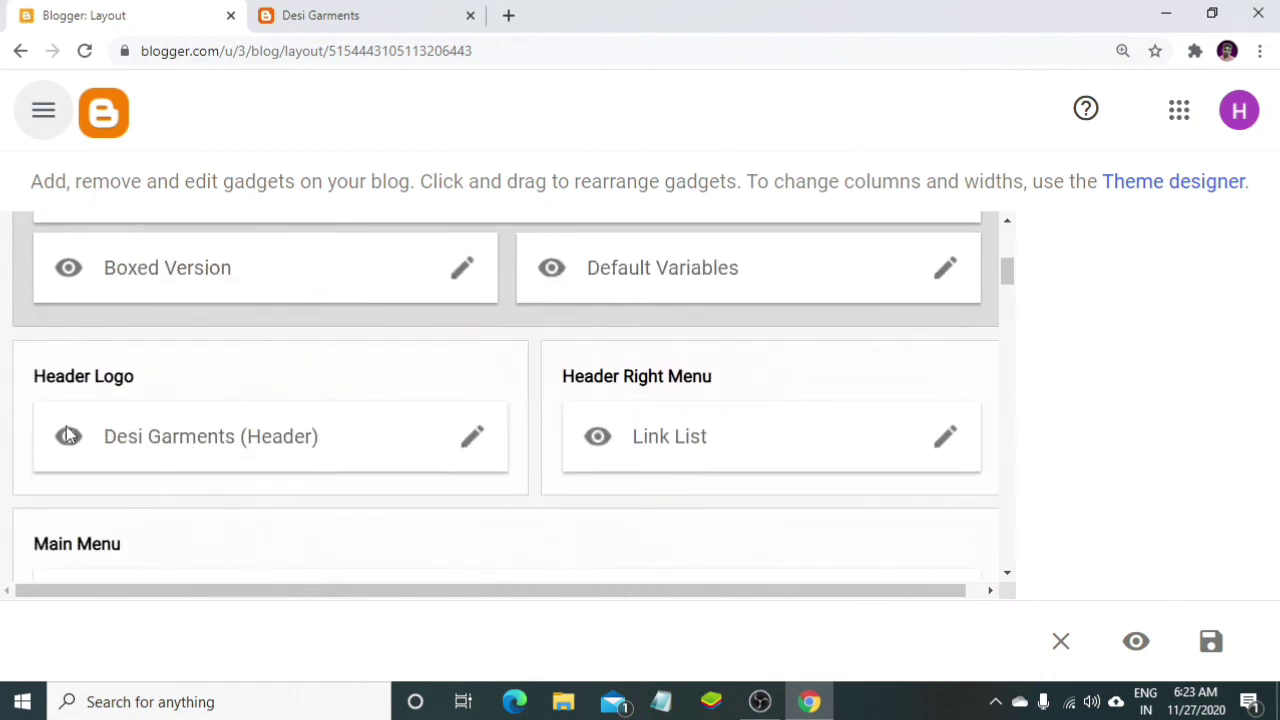
click(471, 442)
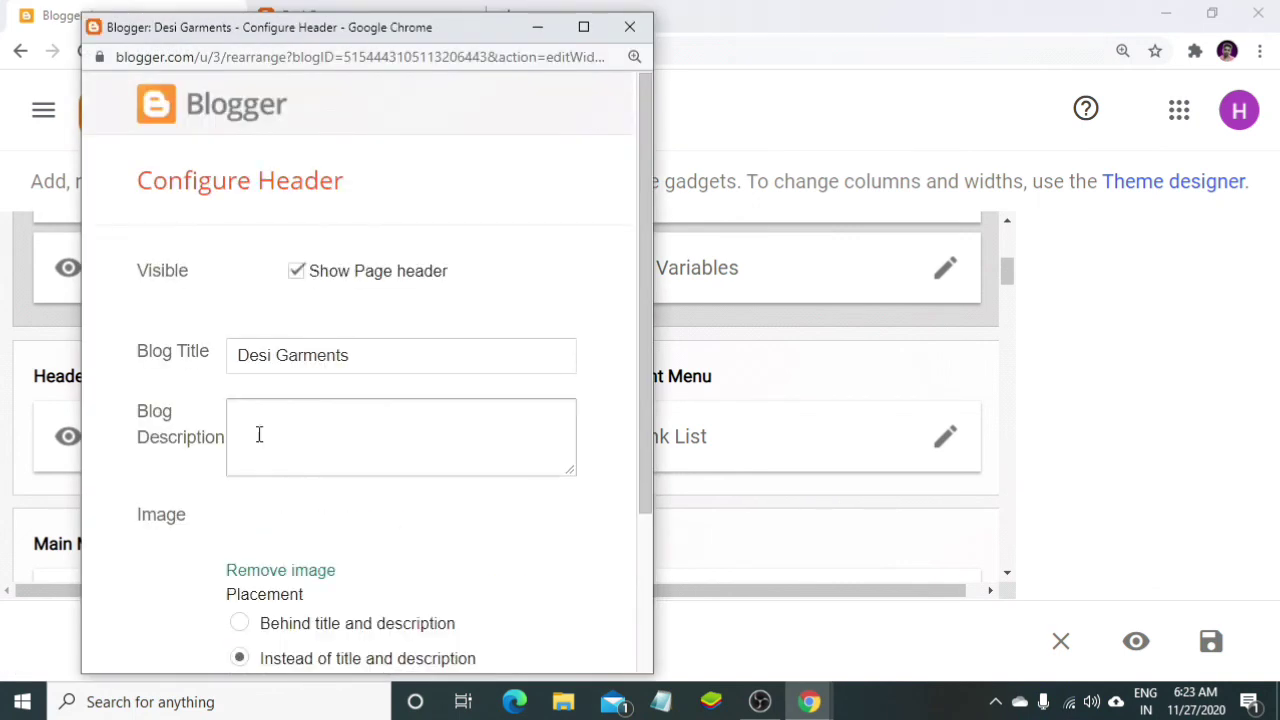
scroll(300, 495, down, 2)
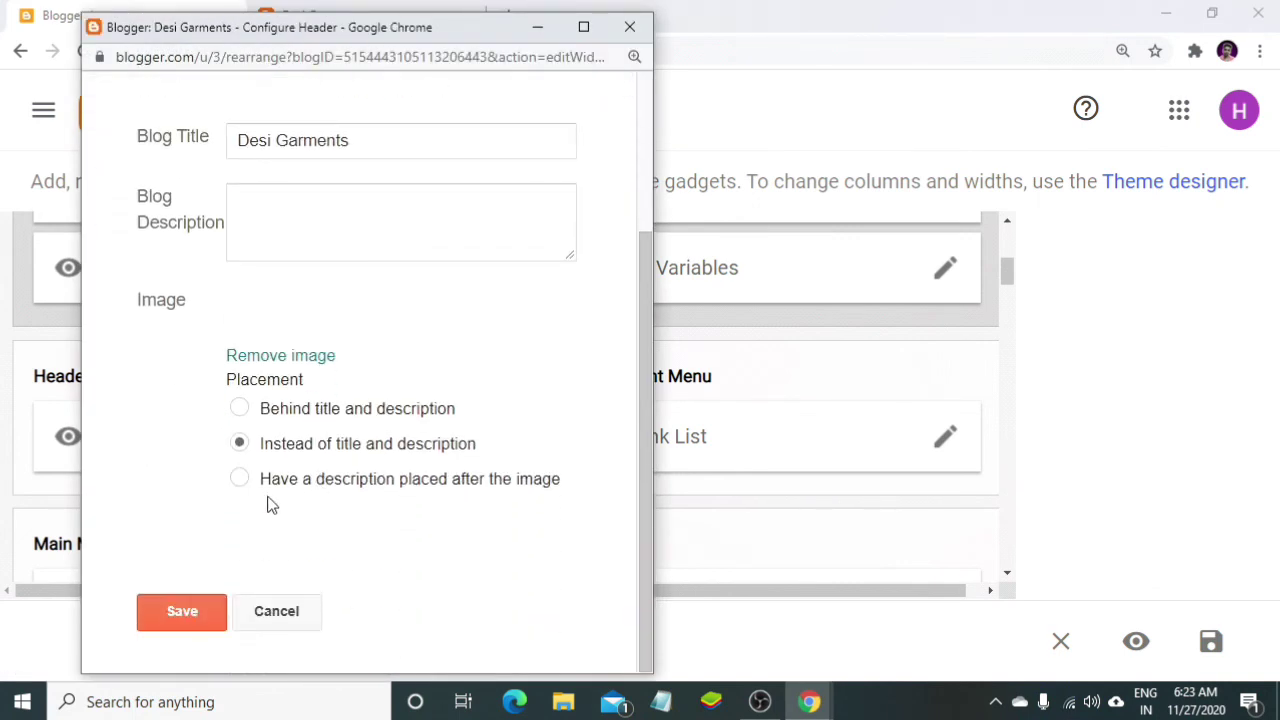
click(268, 360)
scroll(365, 537, down, 1)
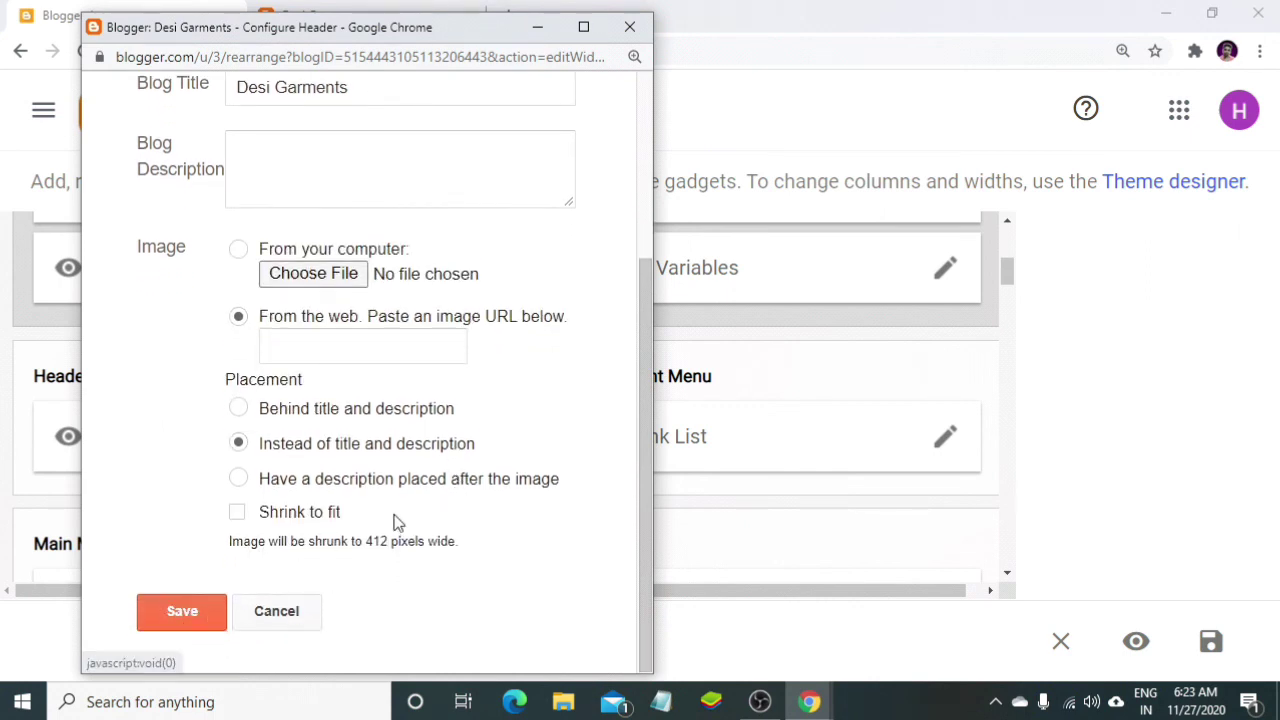
scroll(394, 523, up, 3)
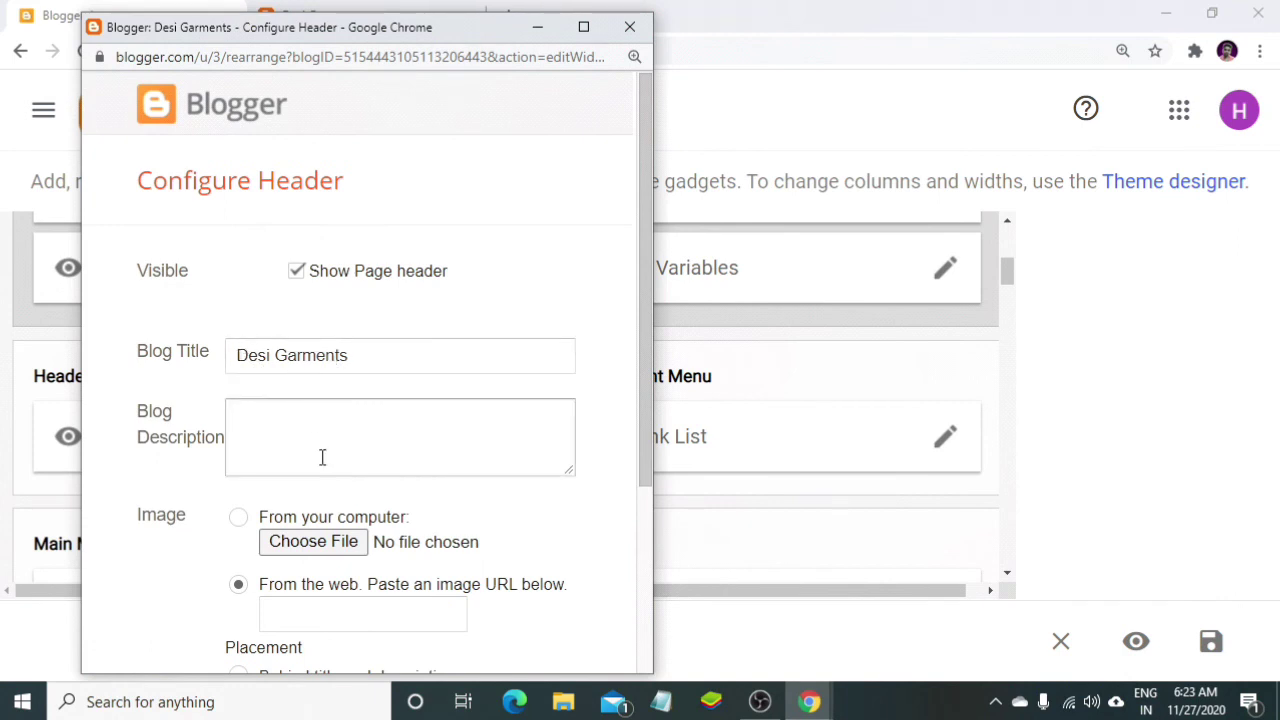
scroll(320, 457, down, 3)
scroll(228, 612, down, 1)
click(182, 620)
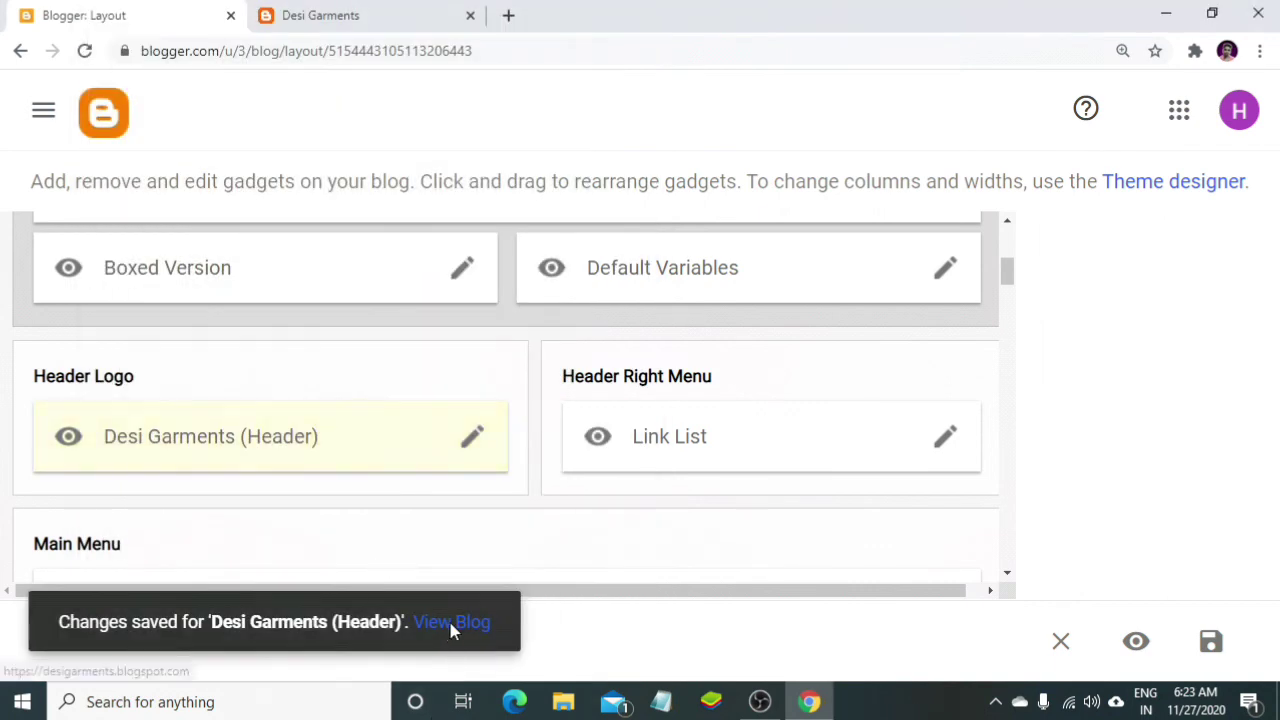
click(450, 622)
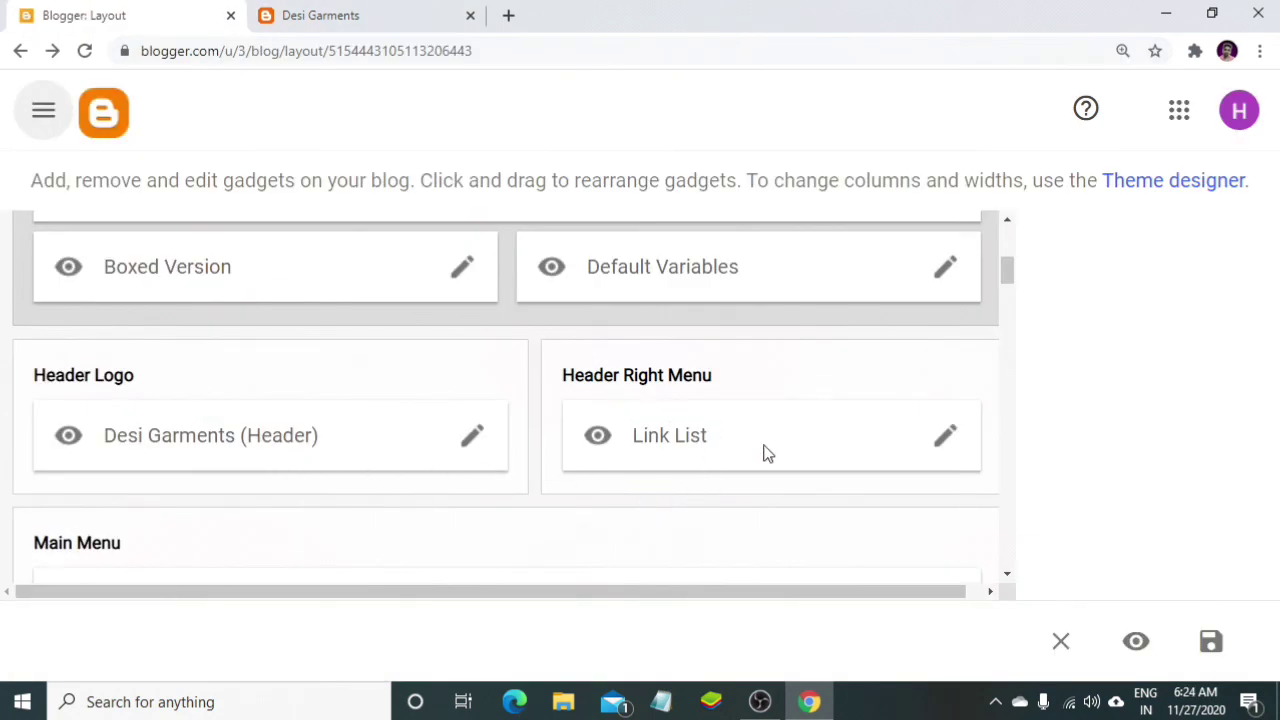
- Rename the About link in the Header Right Menu link list to "About us" and save the gadget
click(946, 447)
scroll(418, 490, down, 1)
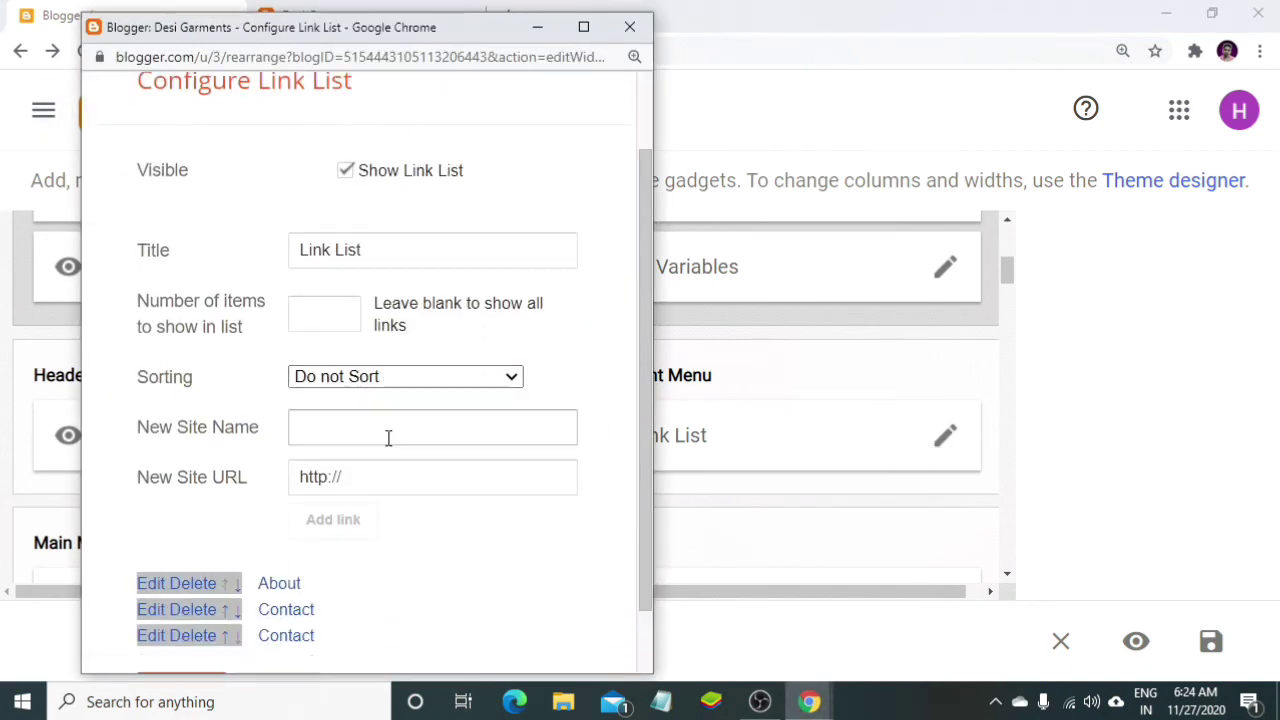
scroll(383, 450, down, 1)
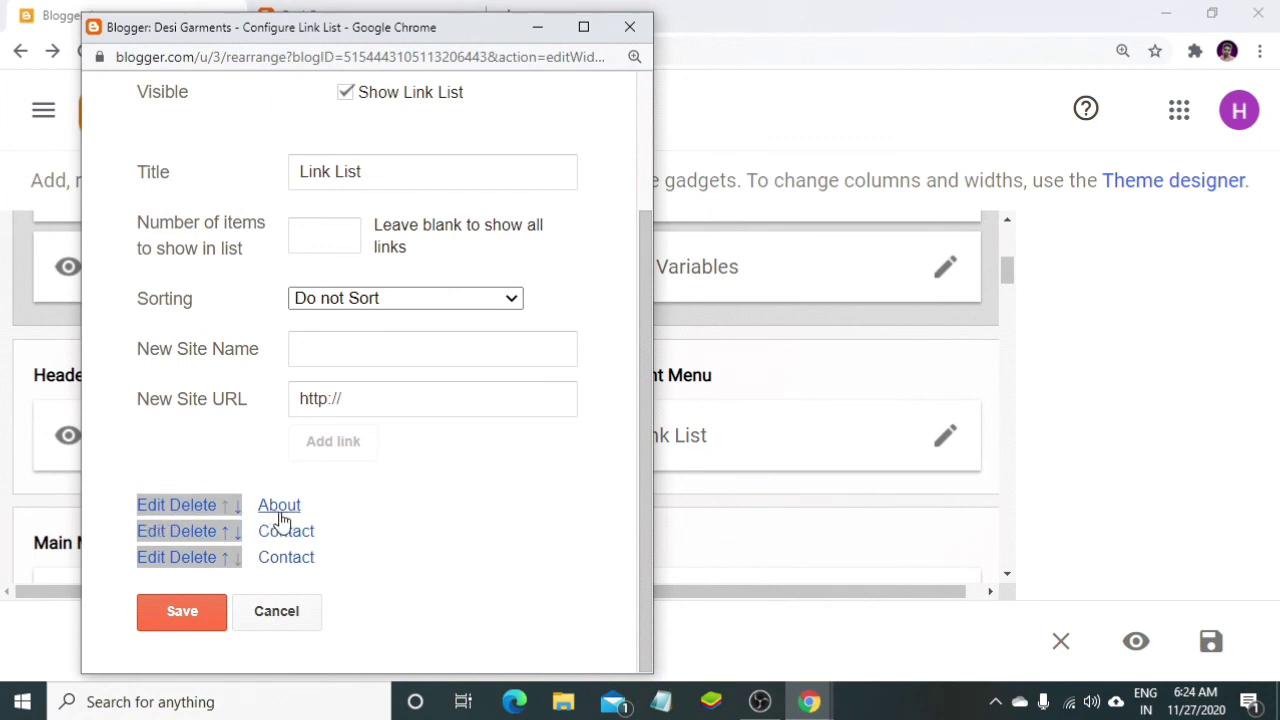
click(157, 513)
scroll(449, 577, down, 1)
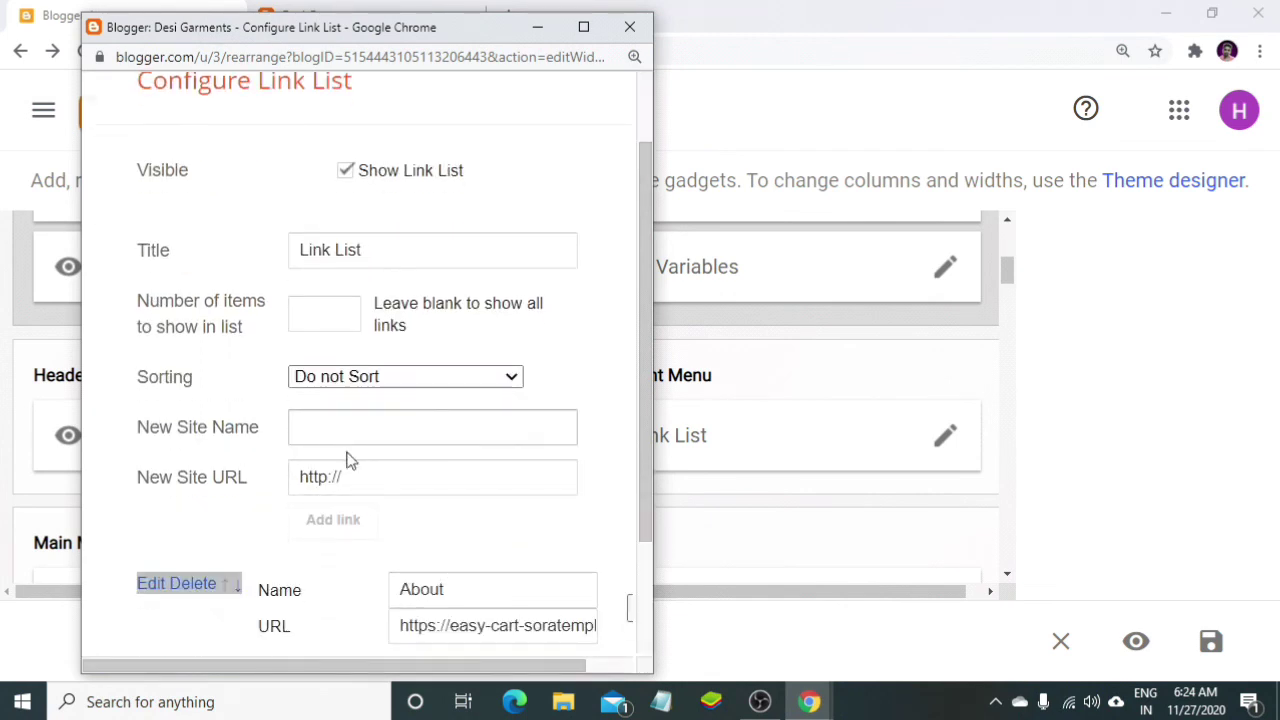
scroll(429, 549, down, 2)
click(466, 440)
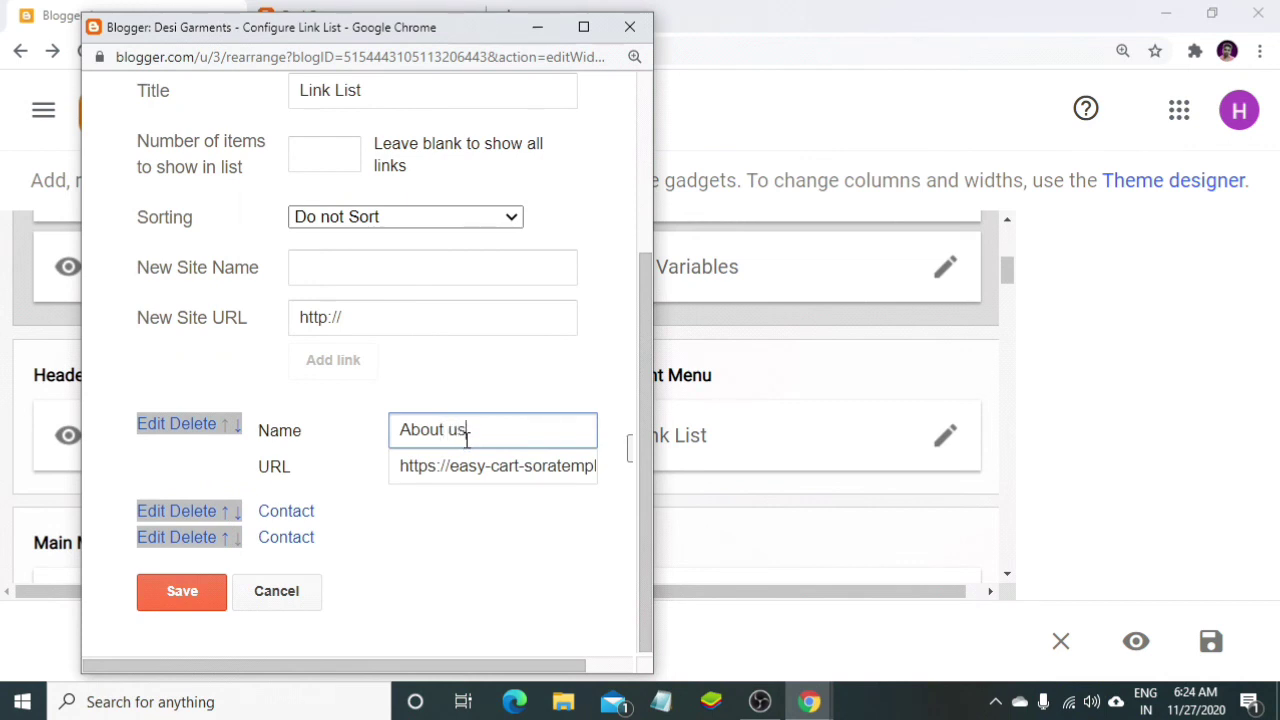
click(592, 470)
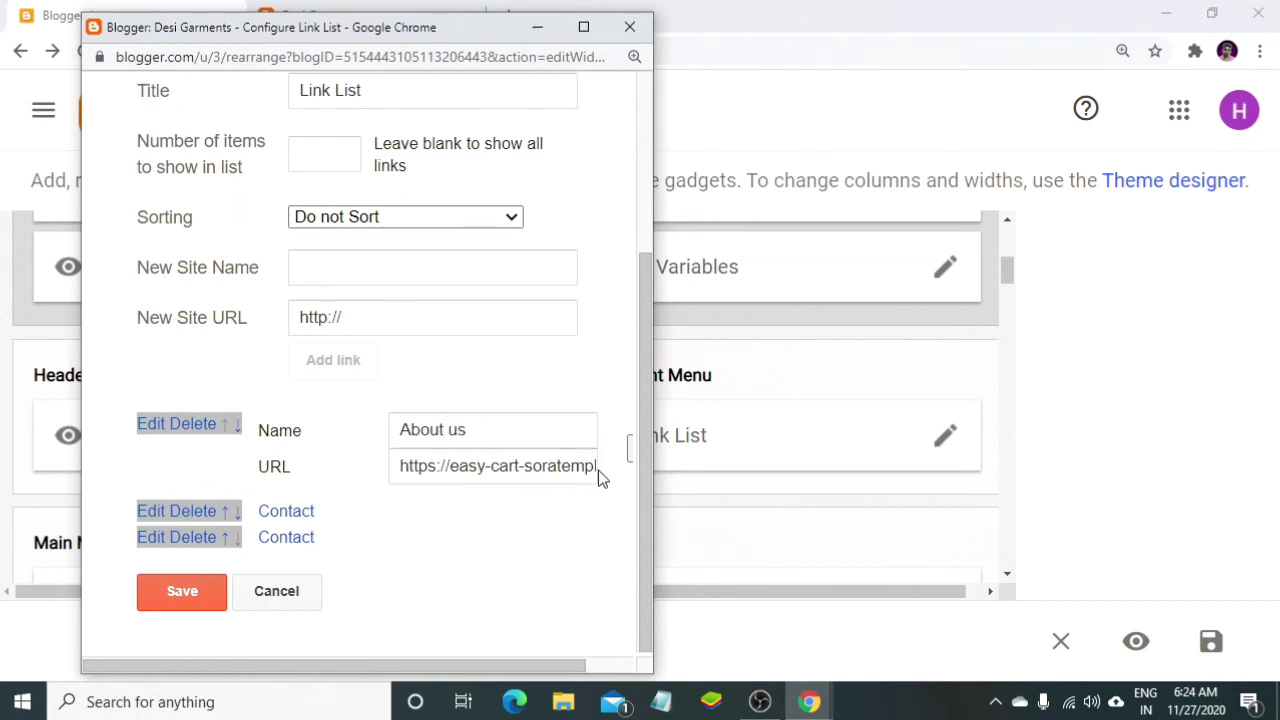
drag(592, 470, 403, 473)
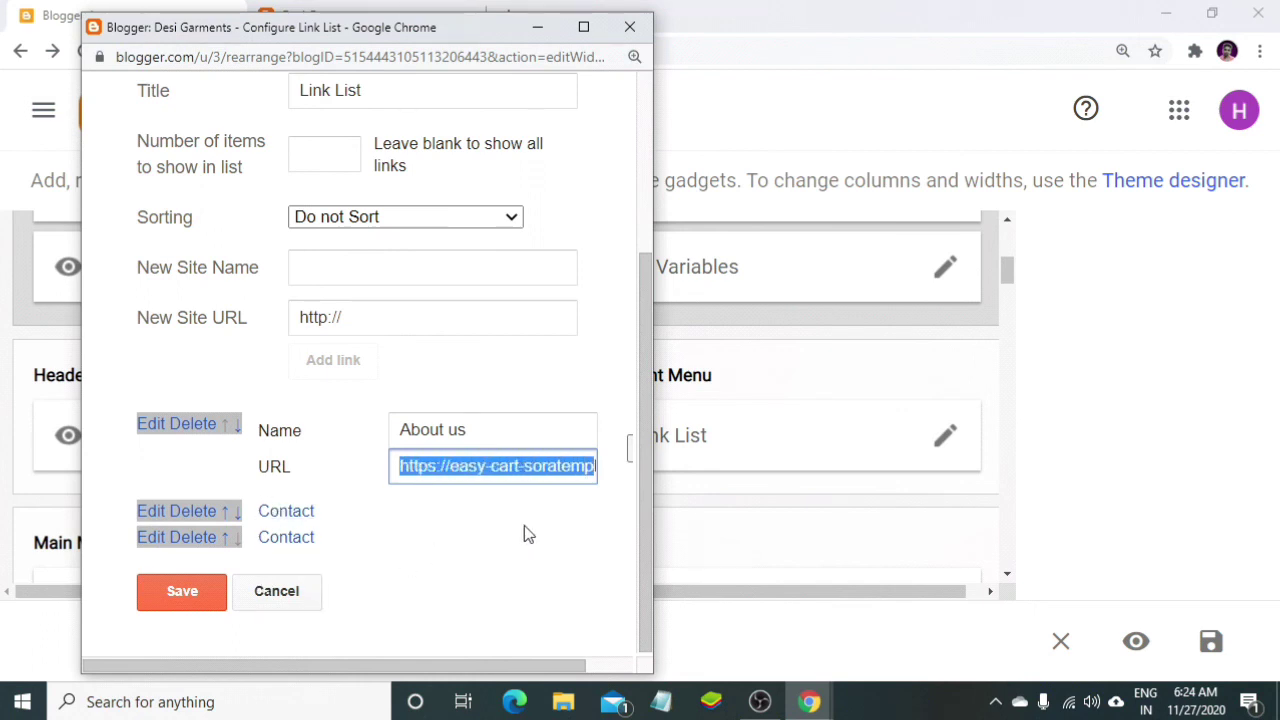
click(171, 602)
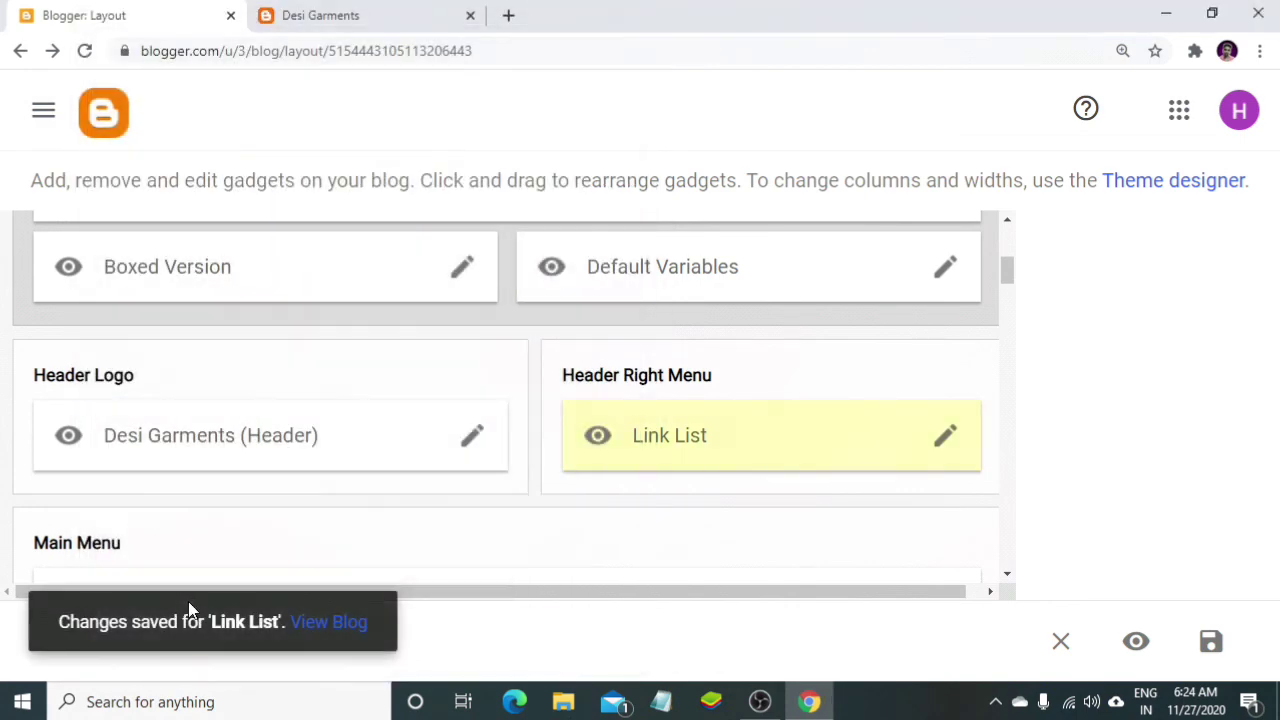
- Reload the live Desi Garments store page to check its header, and return to the blog's layout
click(391, 23)
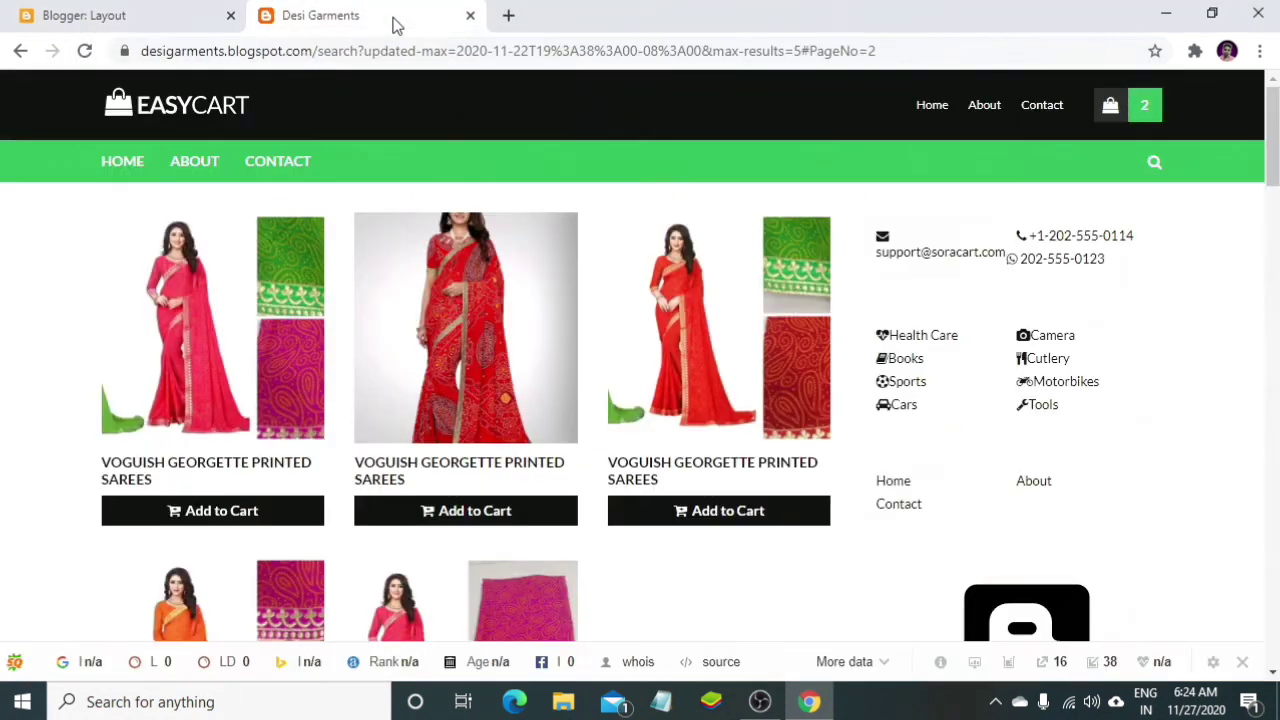
click(86, 51)
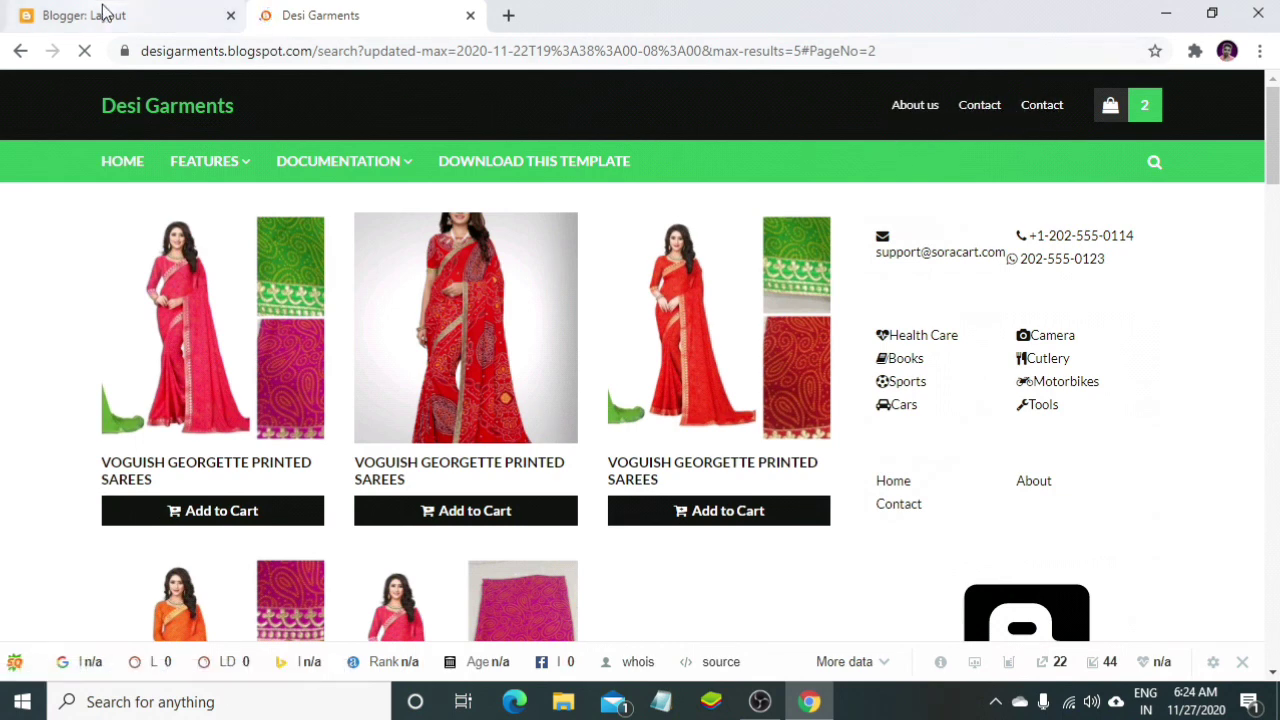
click(150, 16)
- Delete both Contact links from the Header Right Menu link list and save the gadget
scroll(275, 275, down, 2)
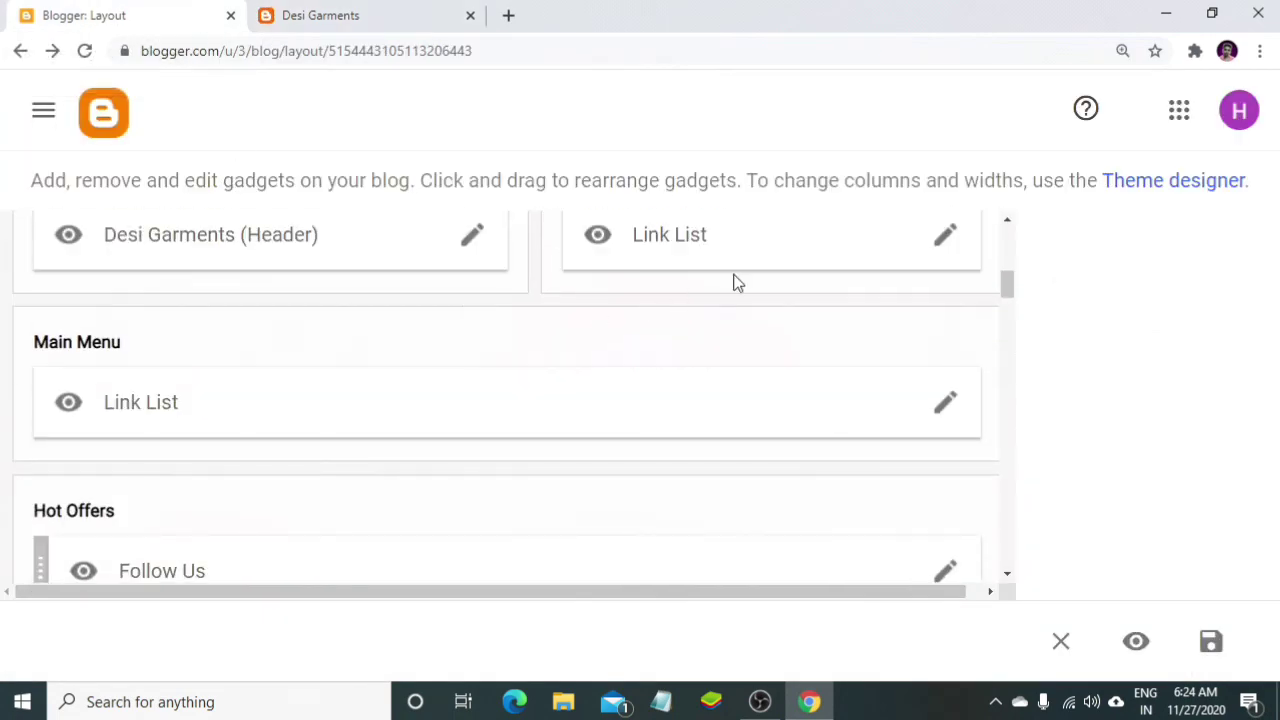
scroll(770, 300, up, 1)
click(943, 340)
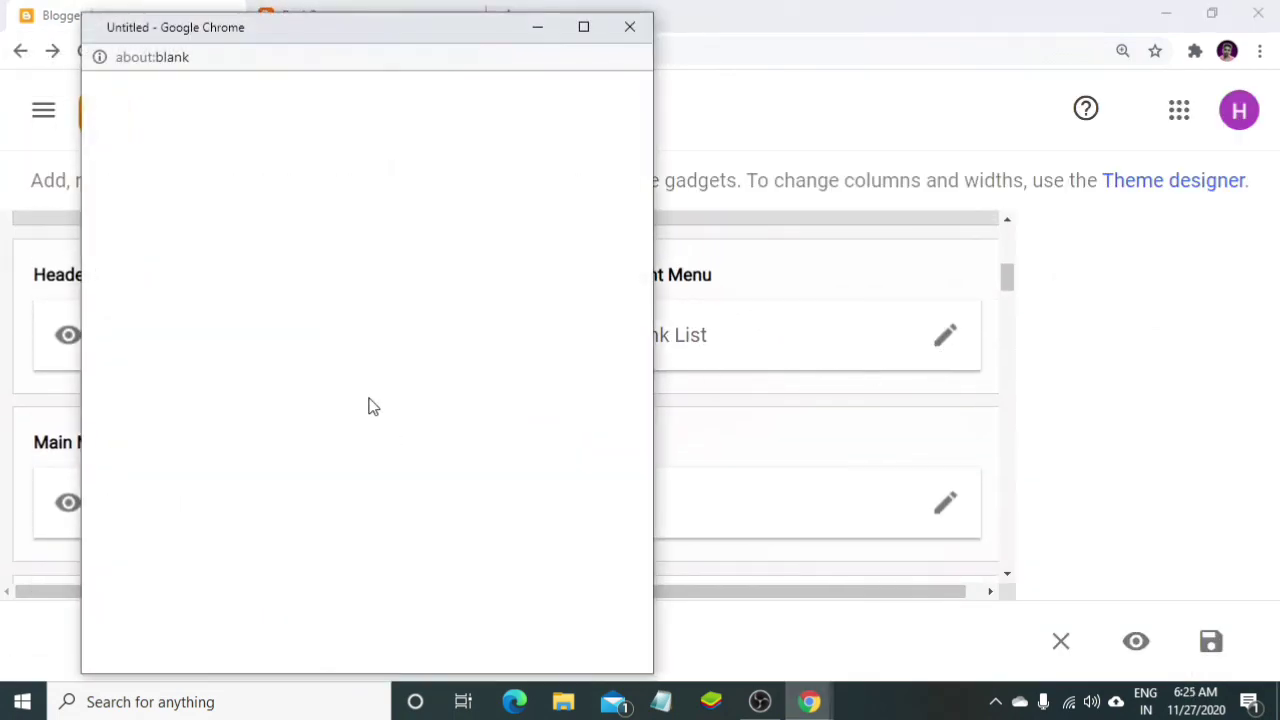
click(190, 533)
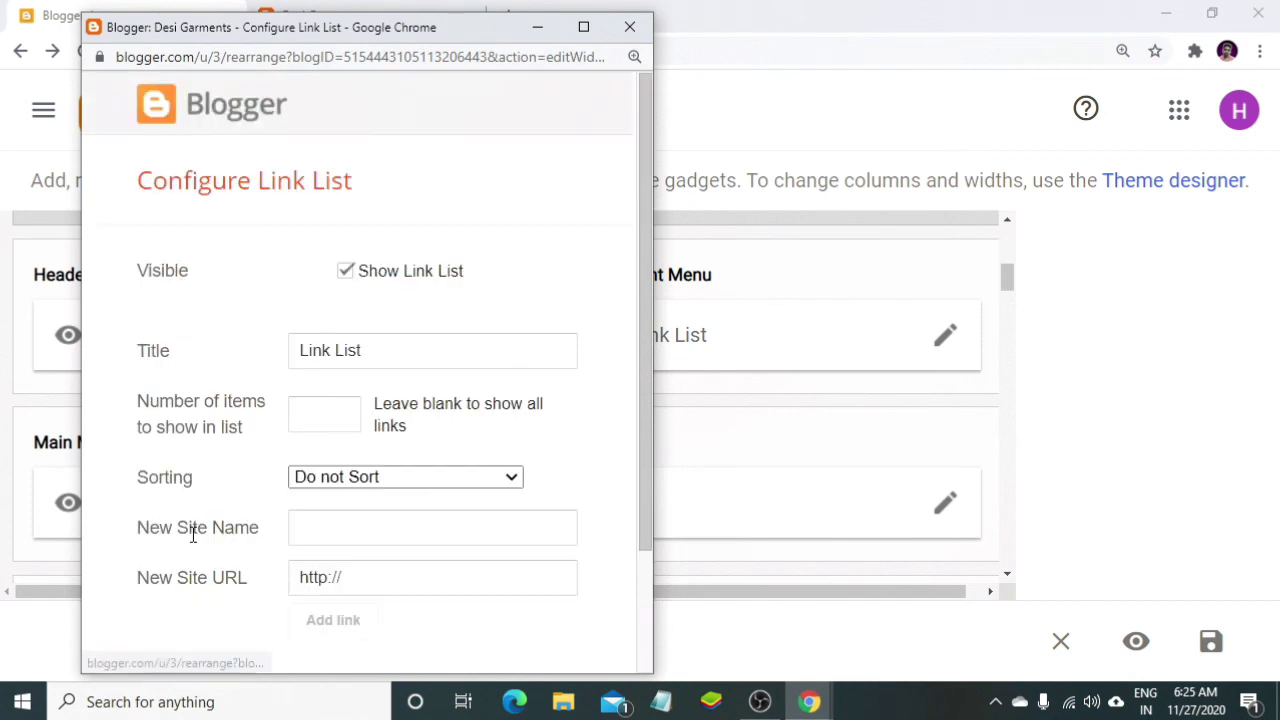
click(190, 560)
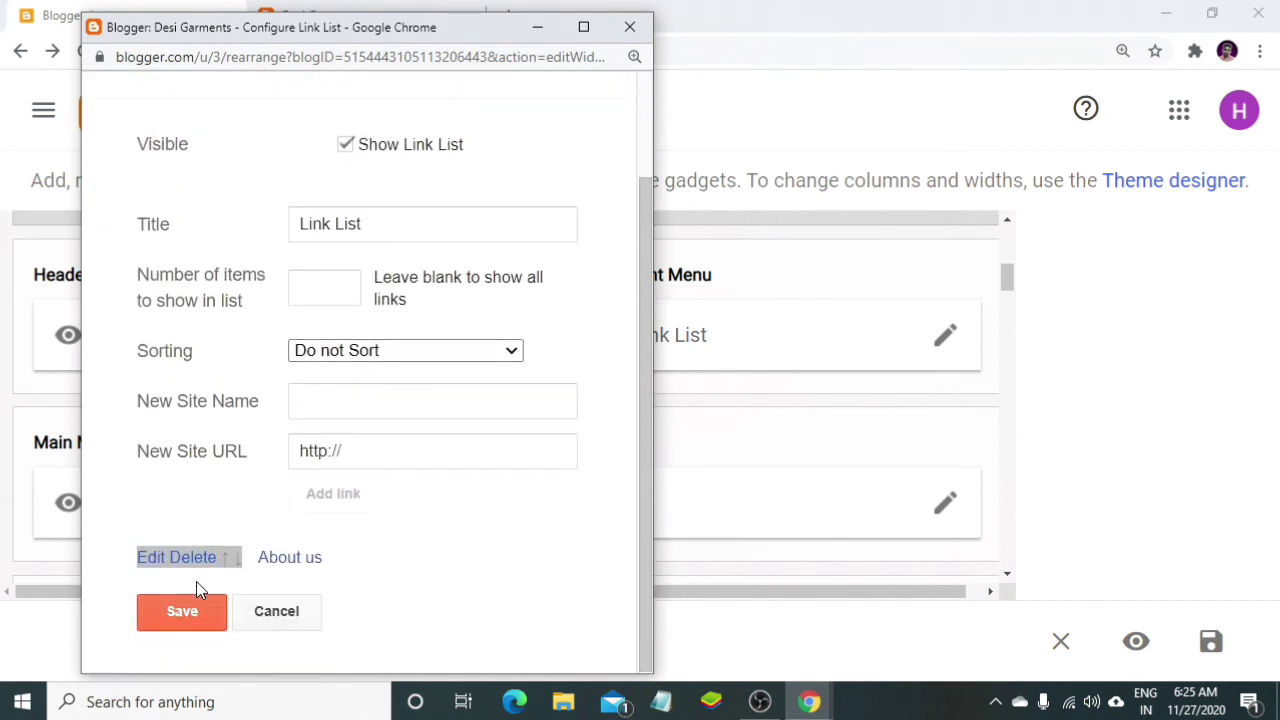
click(182, 612)
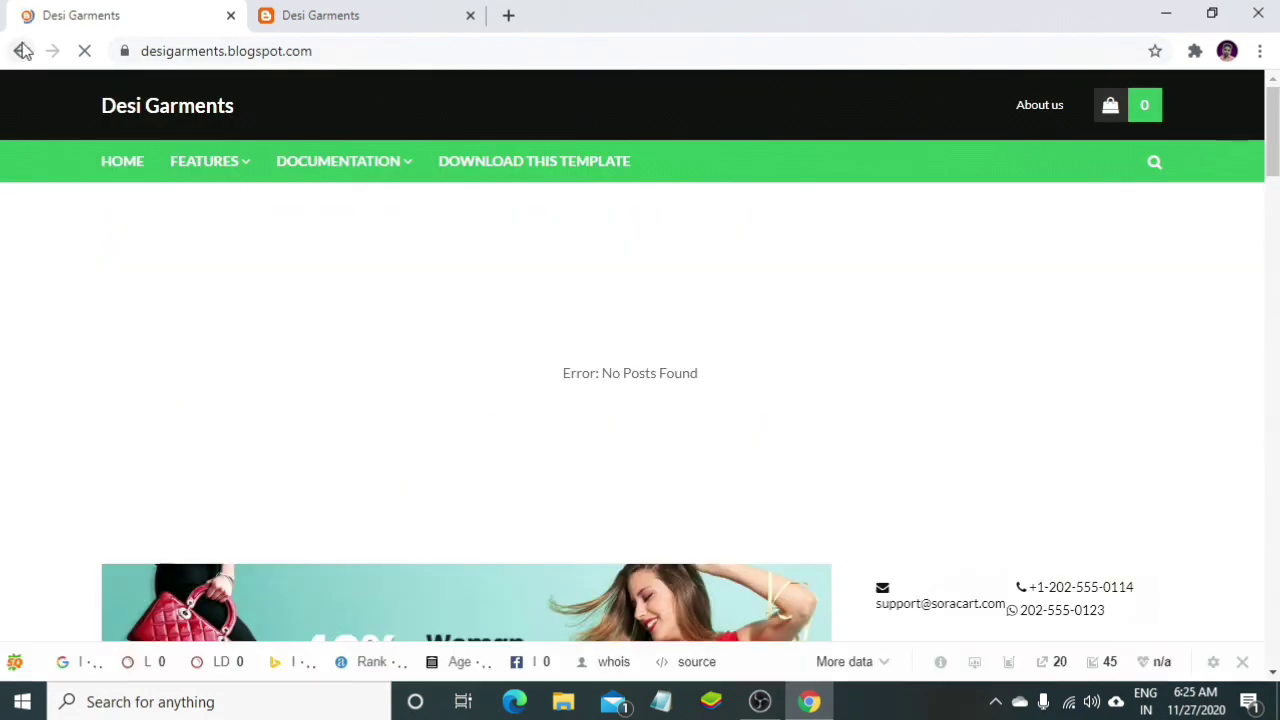
- Go back to the layout page, and reload the live store page to check its header links and cart
click(22, 51)
click(286, 15)
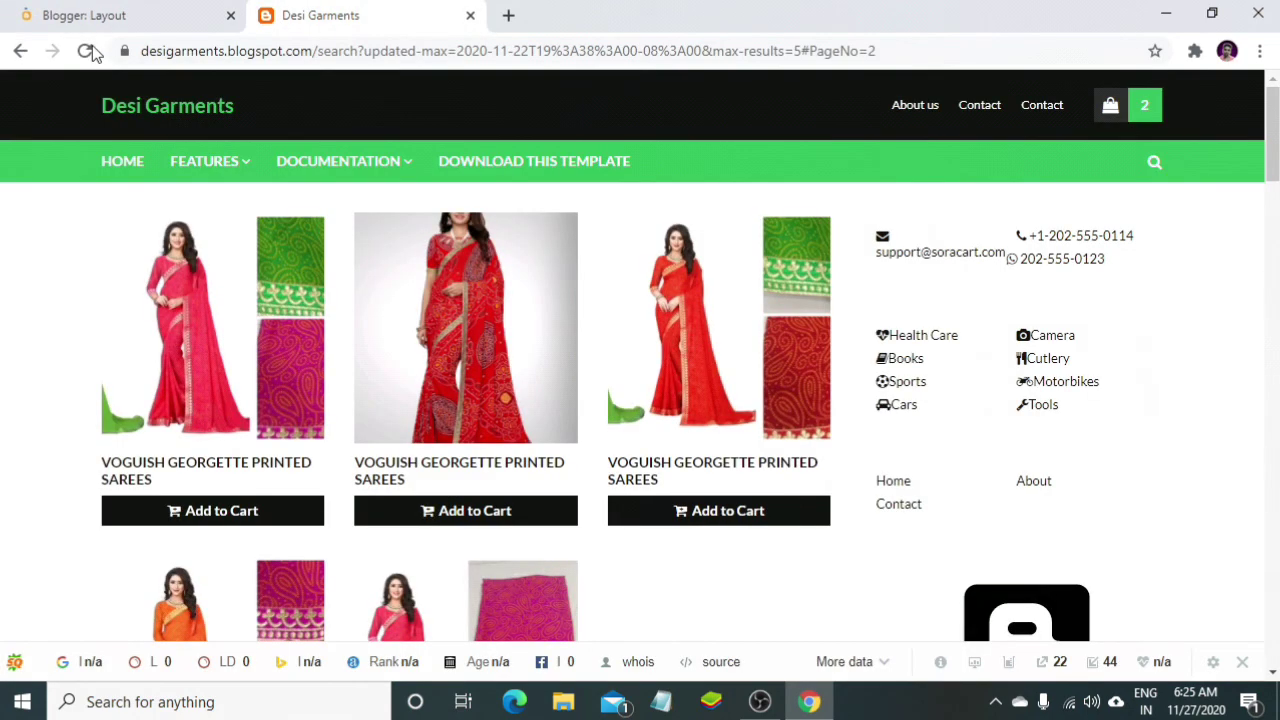
click(86, 51)
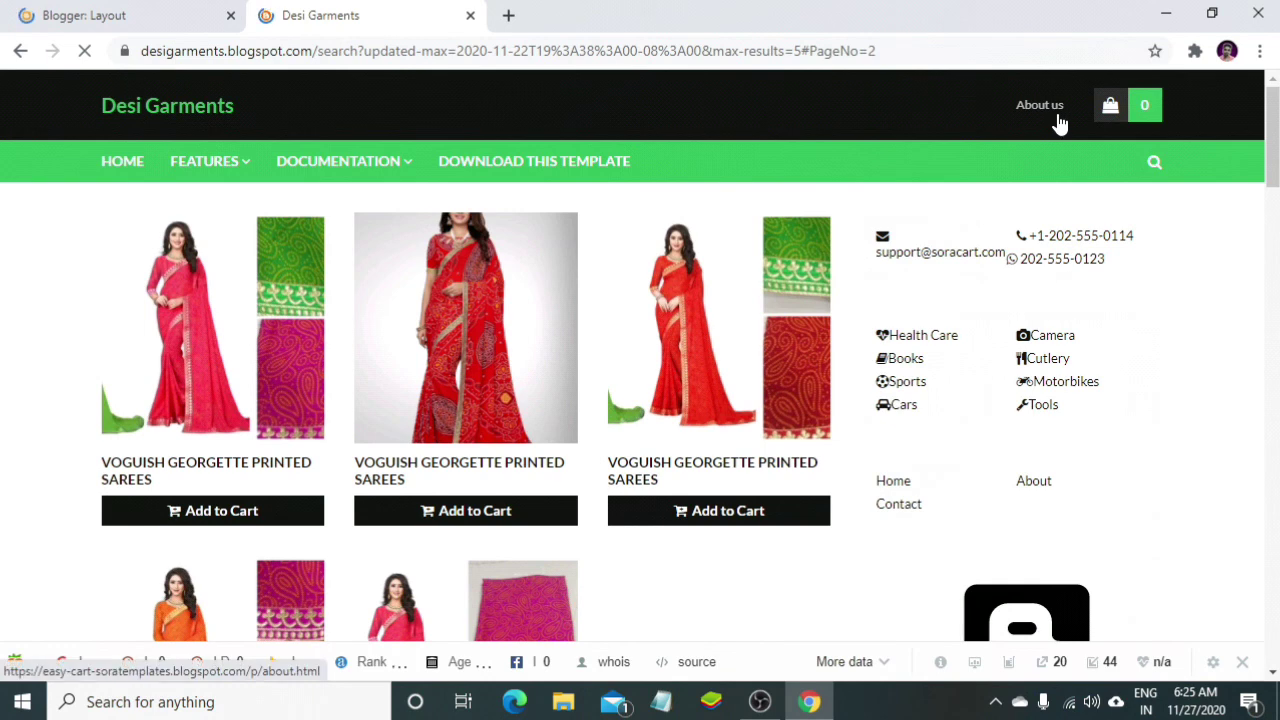
click(1110, 105)
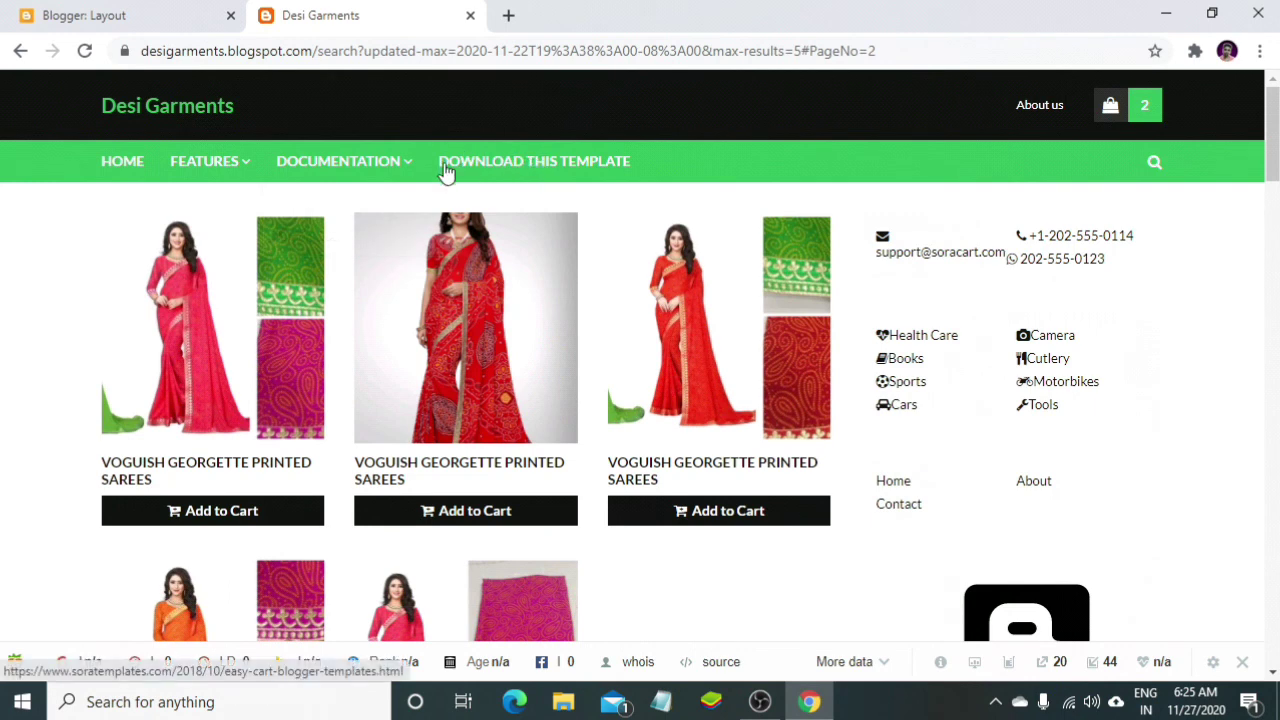
- Open the Main Menu's link list gadget from the blog's layout and review its links
click(158, 18)
scroll(596, 517, down, 7)
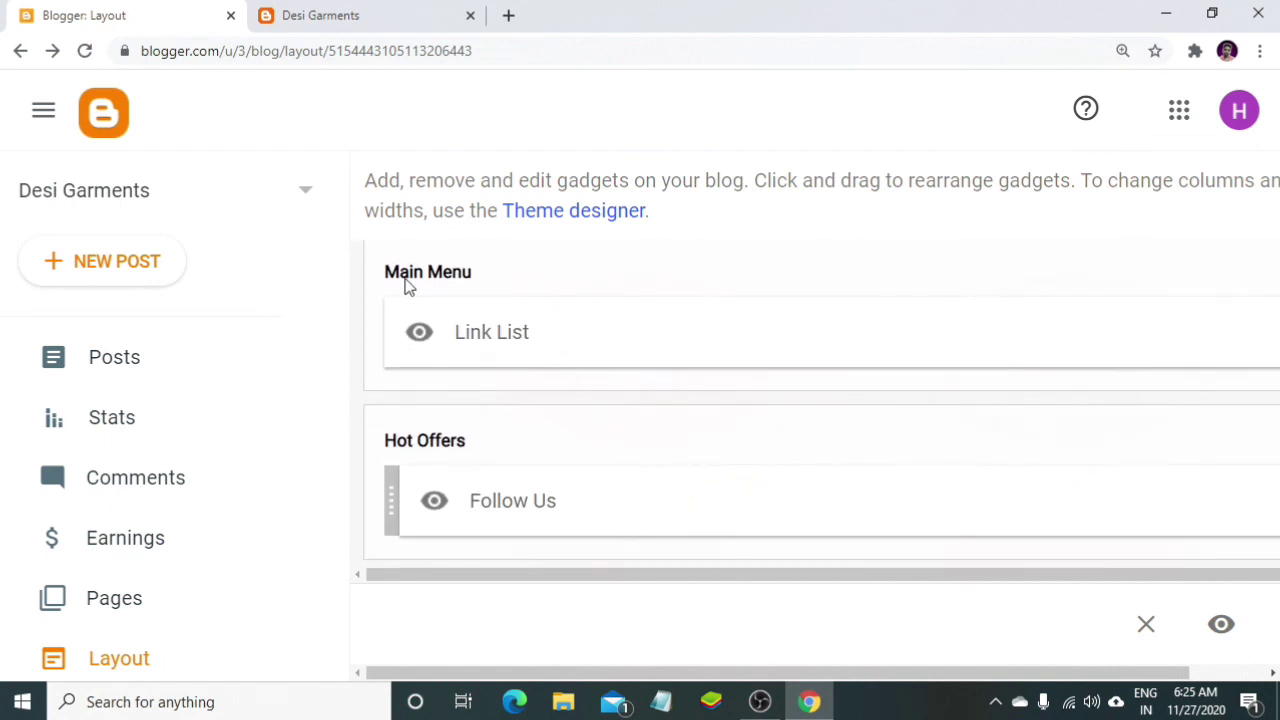
click(43, 110)
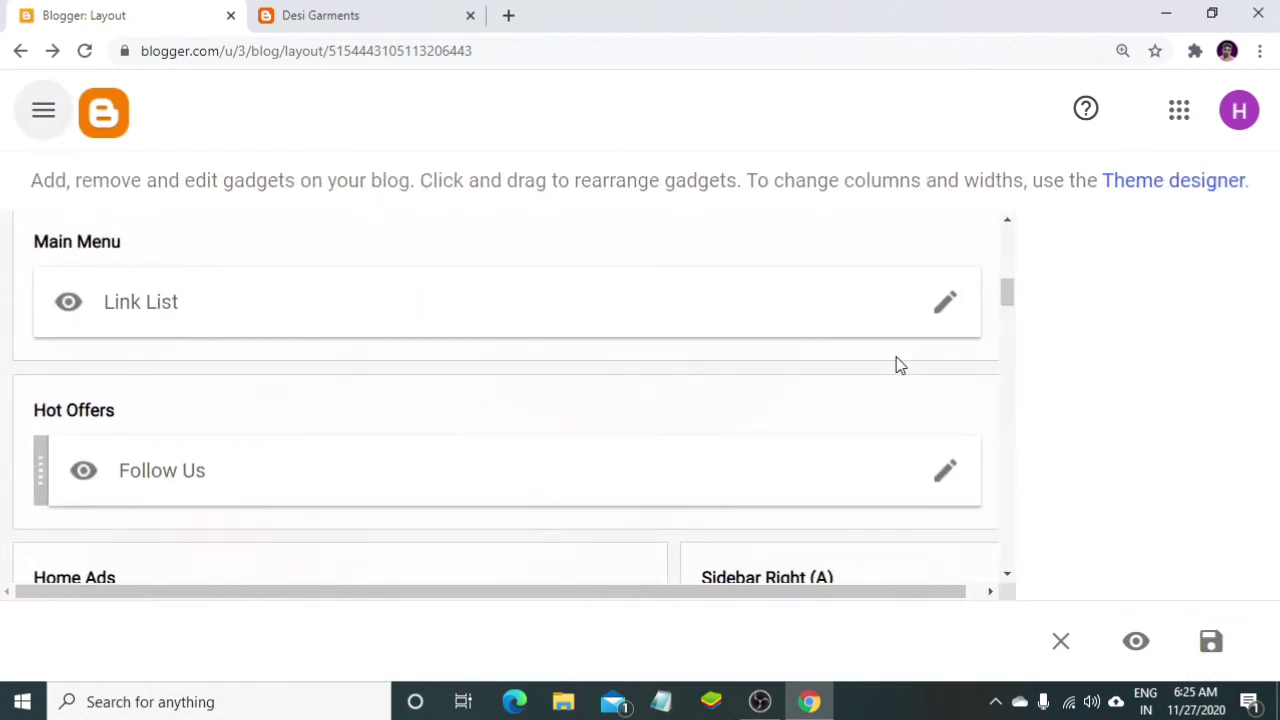
click(943, 302)
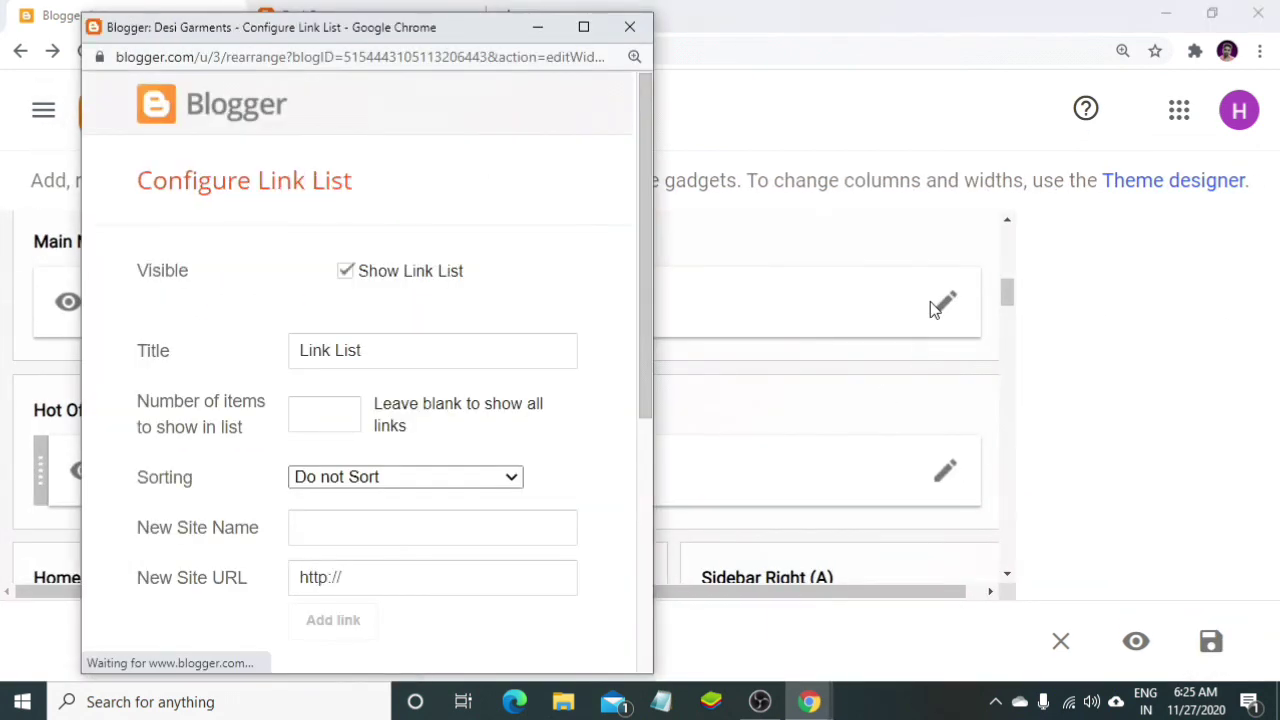
scroll(450, 462, down, 3)
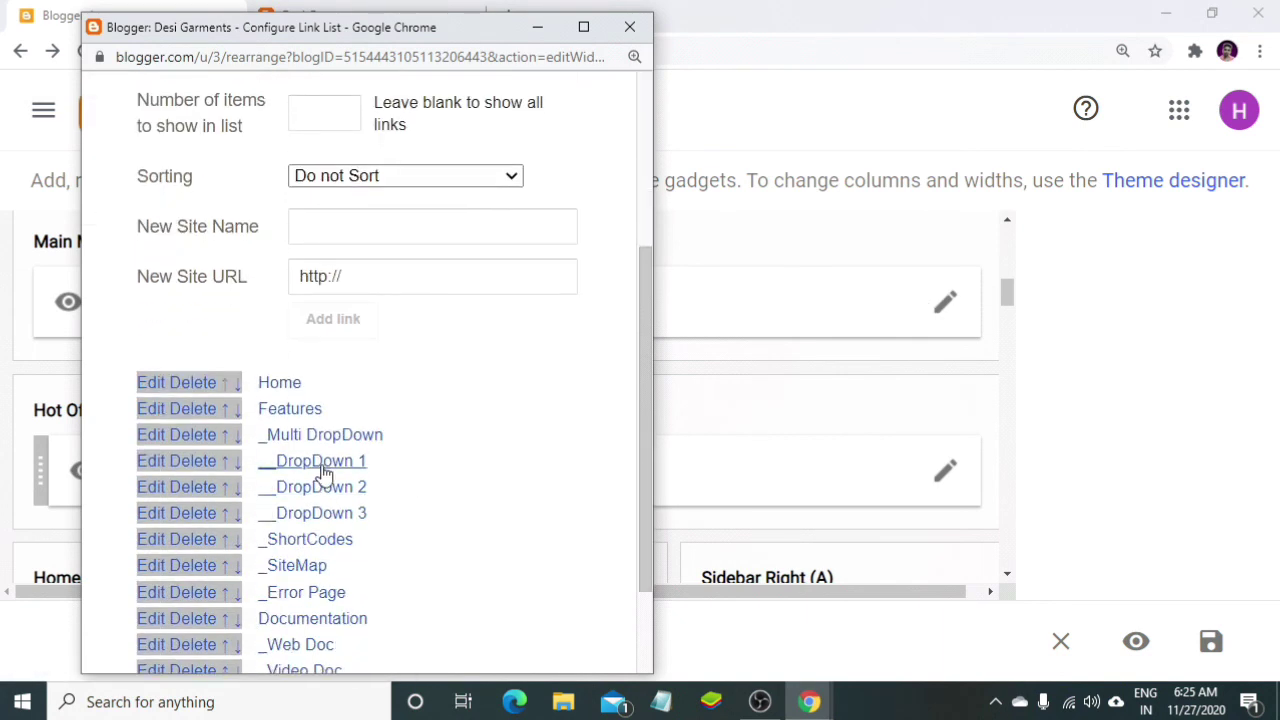
scroll(322, 470, down, 1)
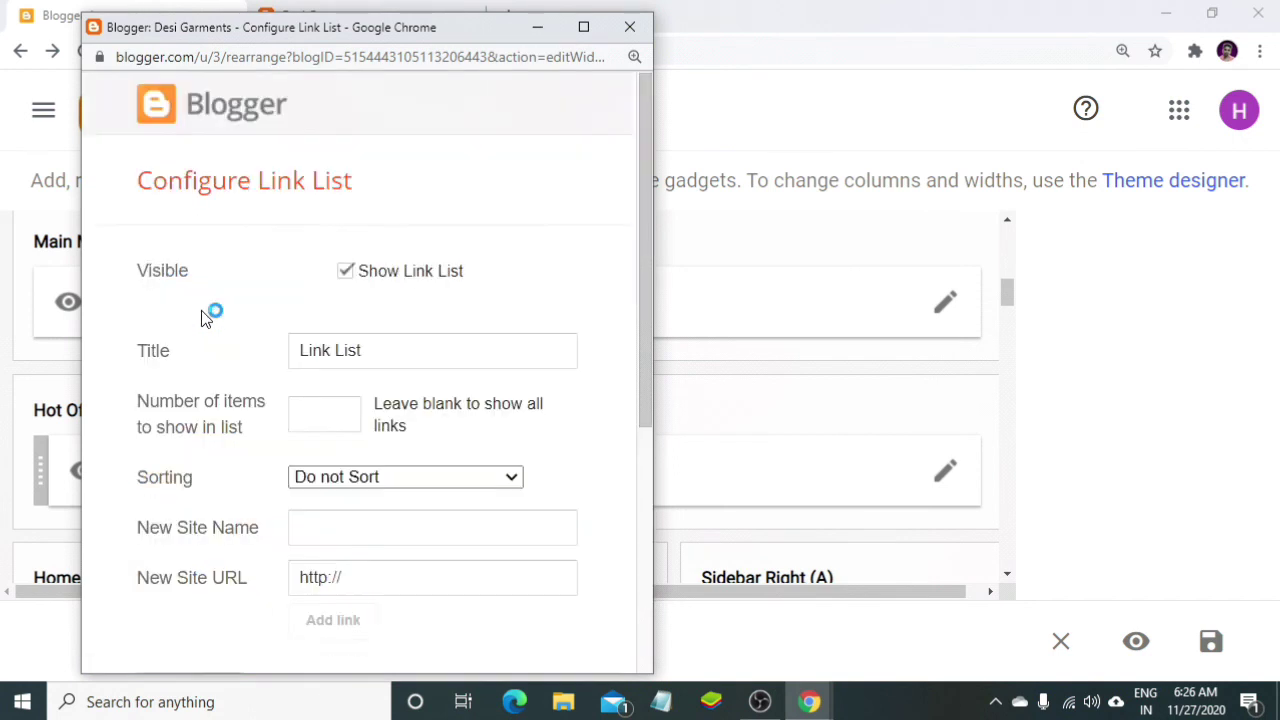
- Delete the _Multi DropDown, __DropDown 1, 2 and 3, _ShortCodes, _SiteMap and _Video Doc links from the Main Menu and save the gadget
scroll(206, 314, down, 3)
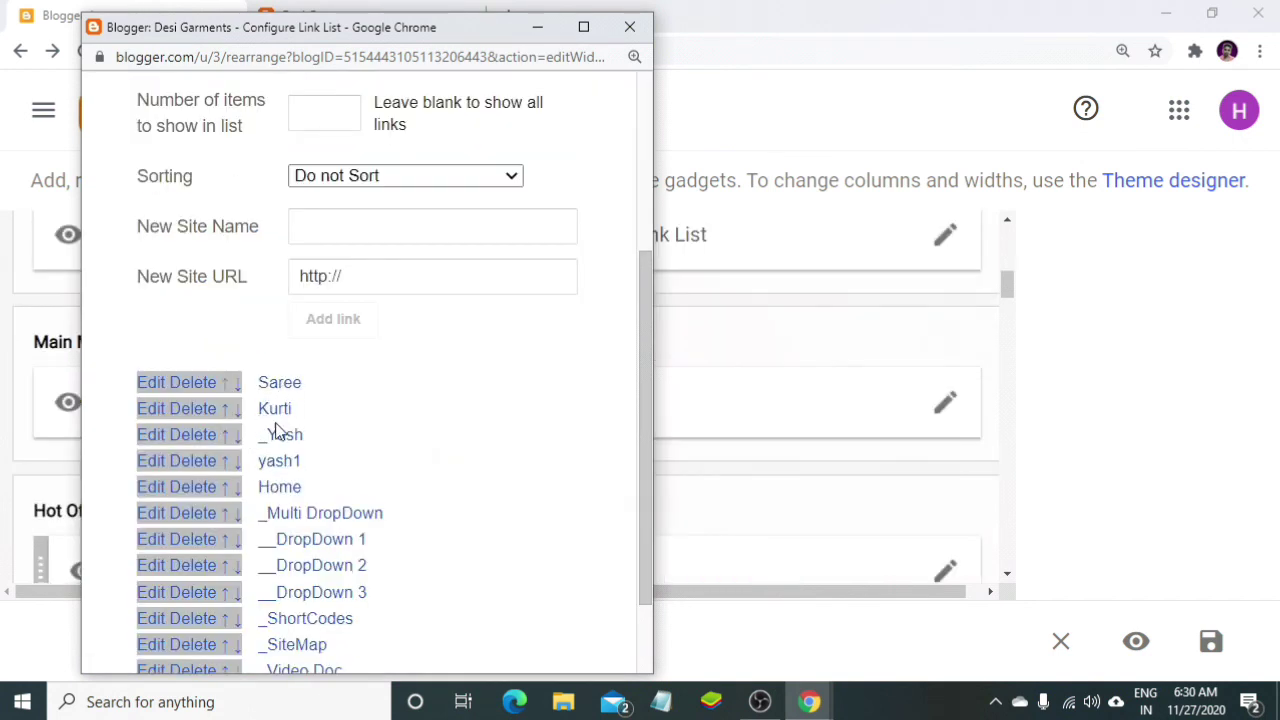
scroll(280, 430, down, 1)
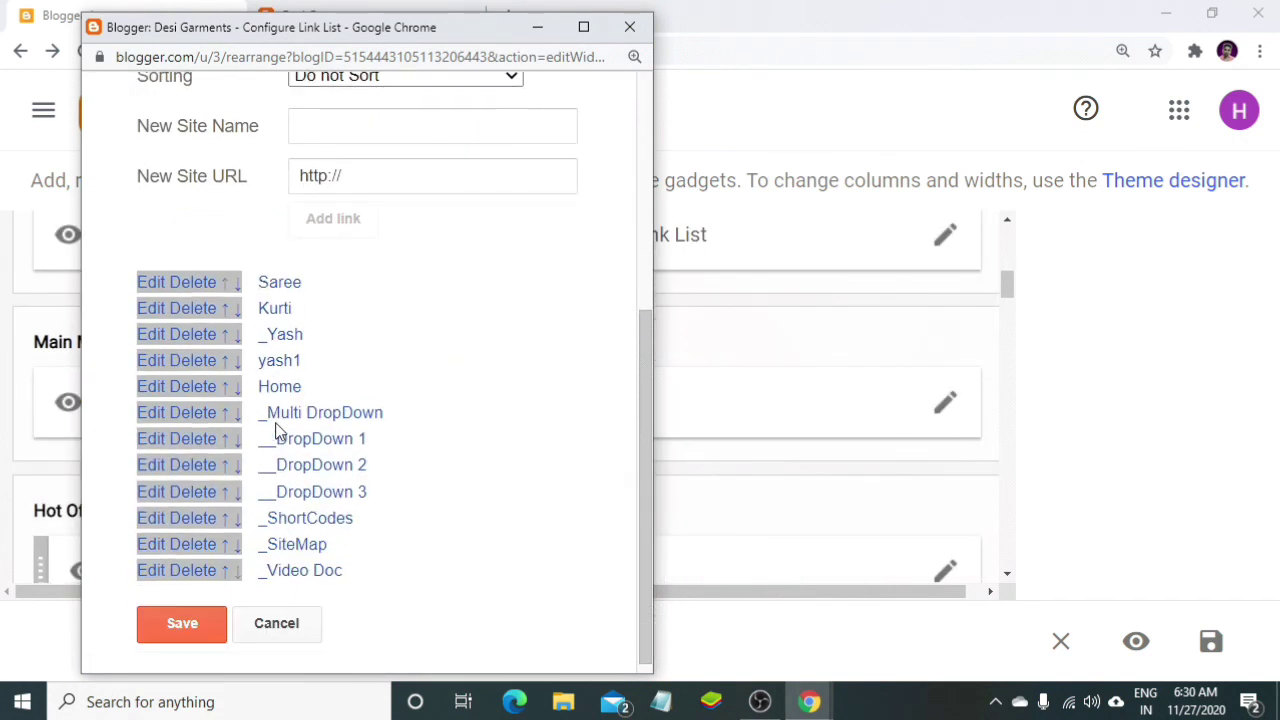
click(178, 570)
scroll(211, 571, down, 3)
click(210, 570)
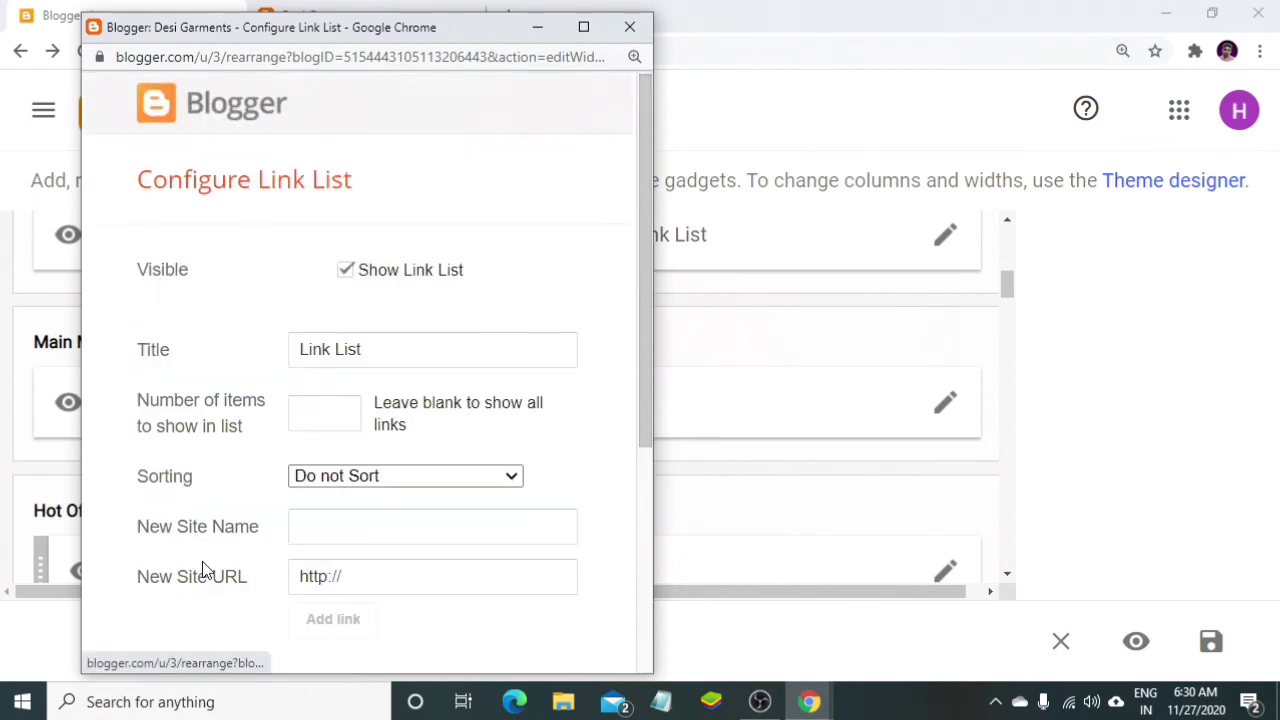
scroll(197, 569, down, 3)
click(197, 569)
scroll(197, 569, down, 3)
click(197, 569)
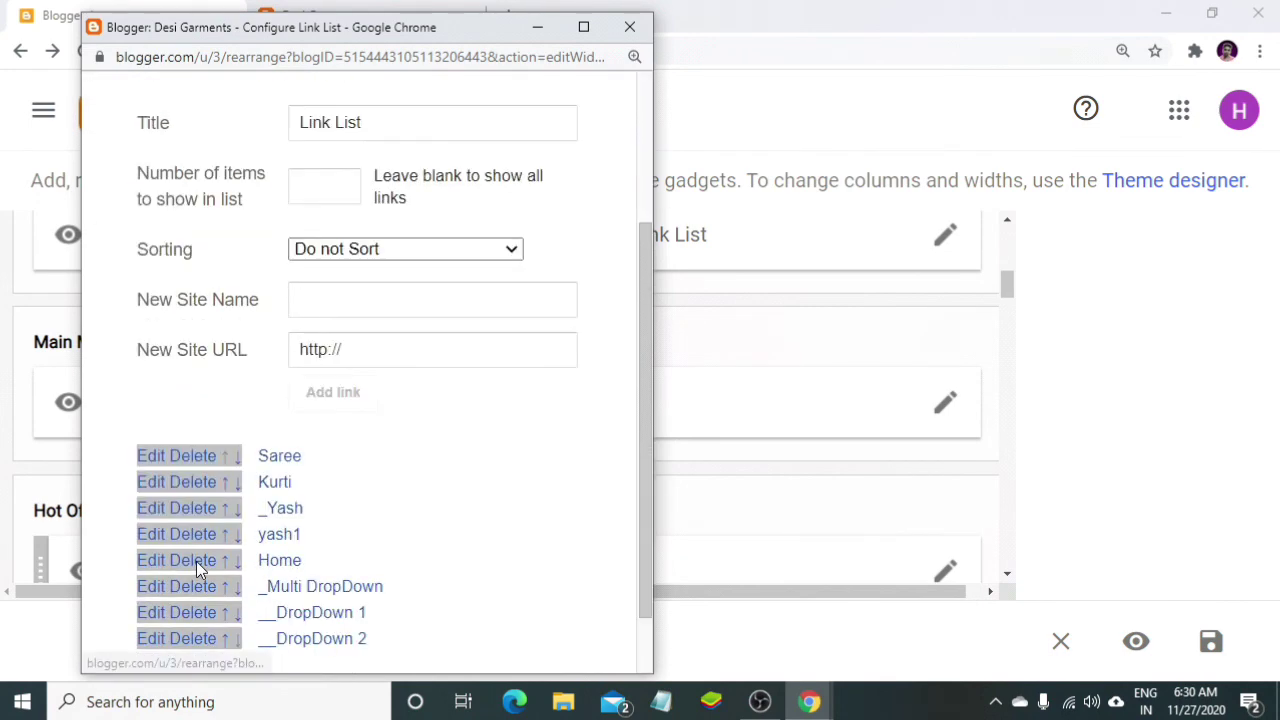
scroll(197, 570, down, 3)
click(197, 572)
scroll(195, 572, down, 3)
click(196, 570)
scroll(194, 561, down, 3)
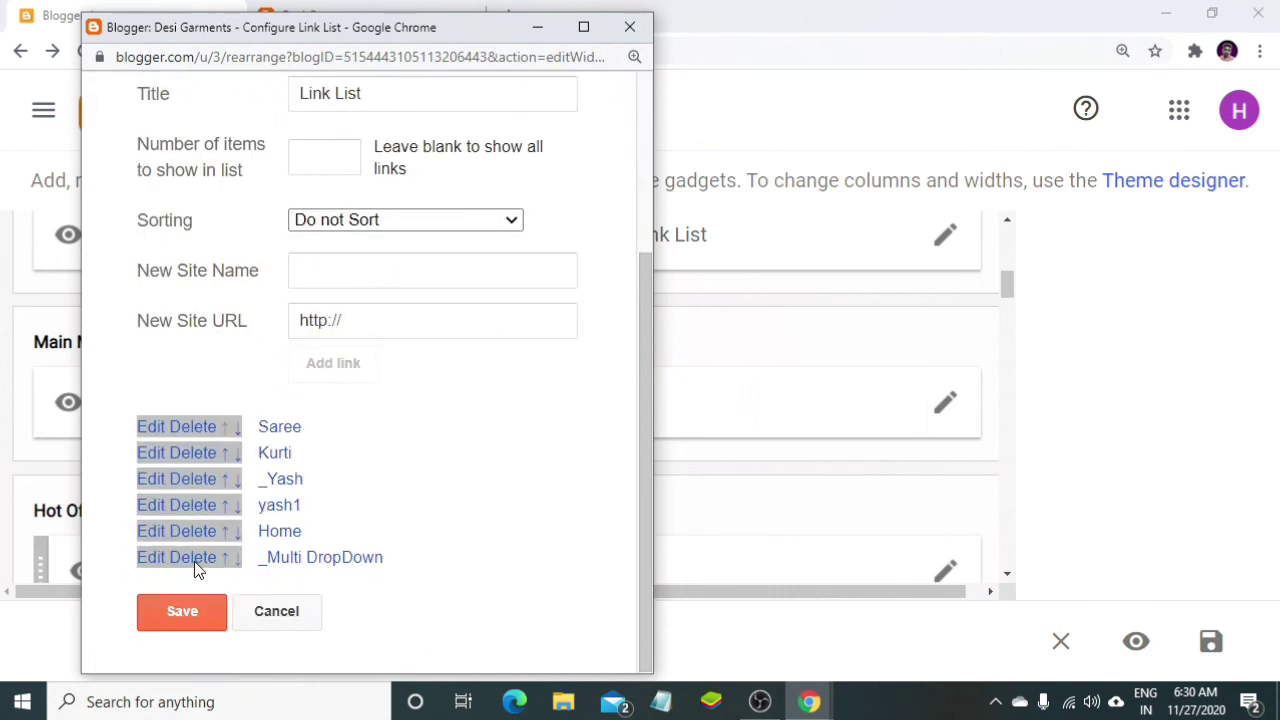
click(194, 561)
scroll(194, 561, down, 3)
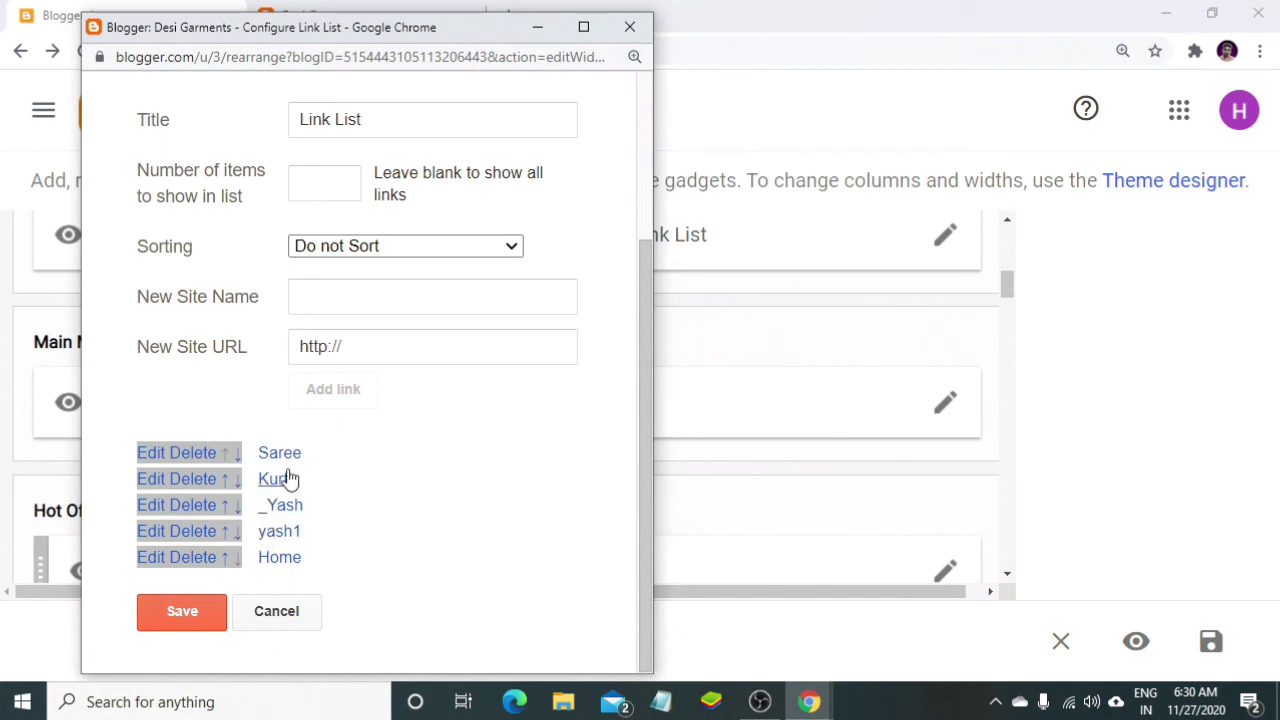
click(212, 620)
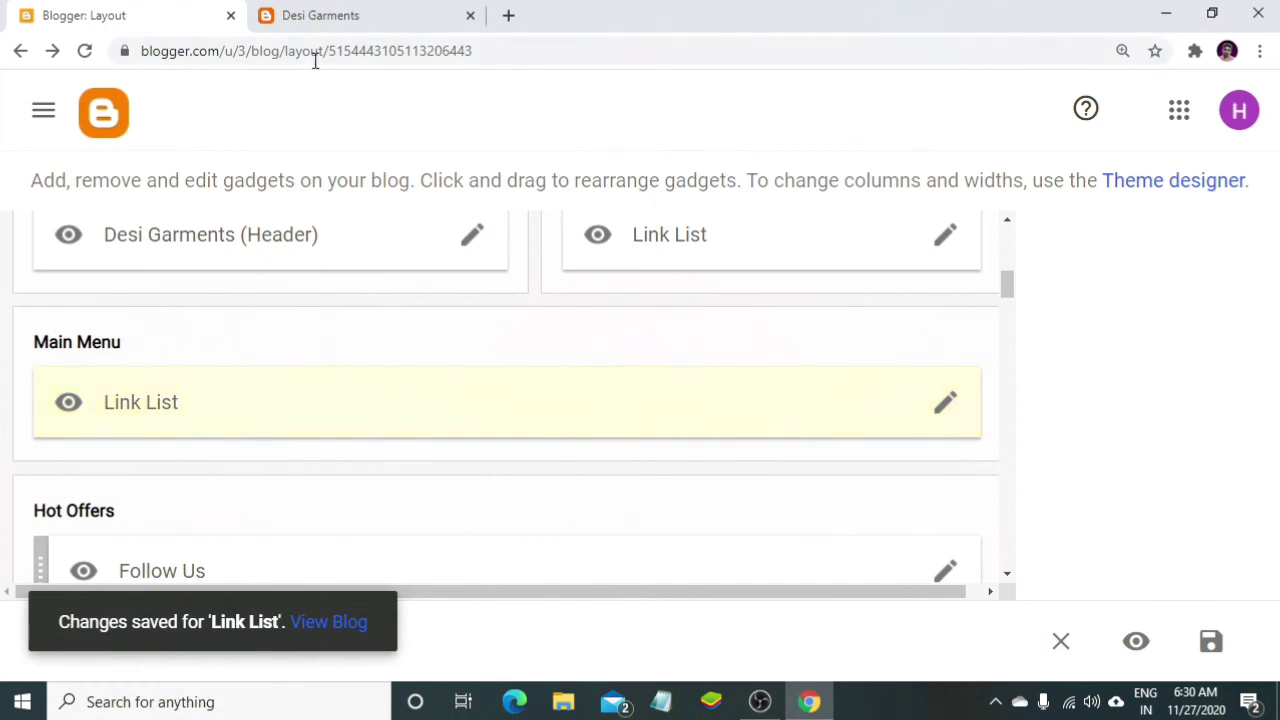
- Reload the live store page to check its main menu links and Kurti dropdown, and return to the blog's layout
click(321, 24)
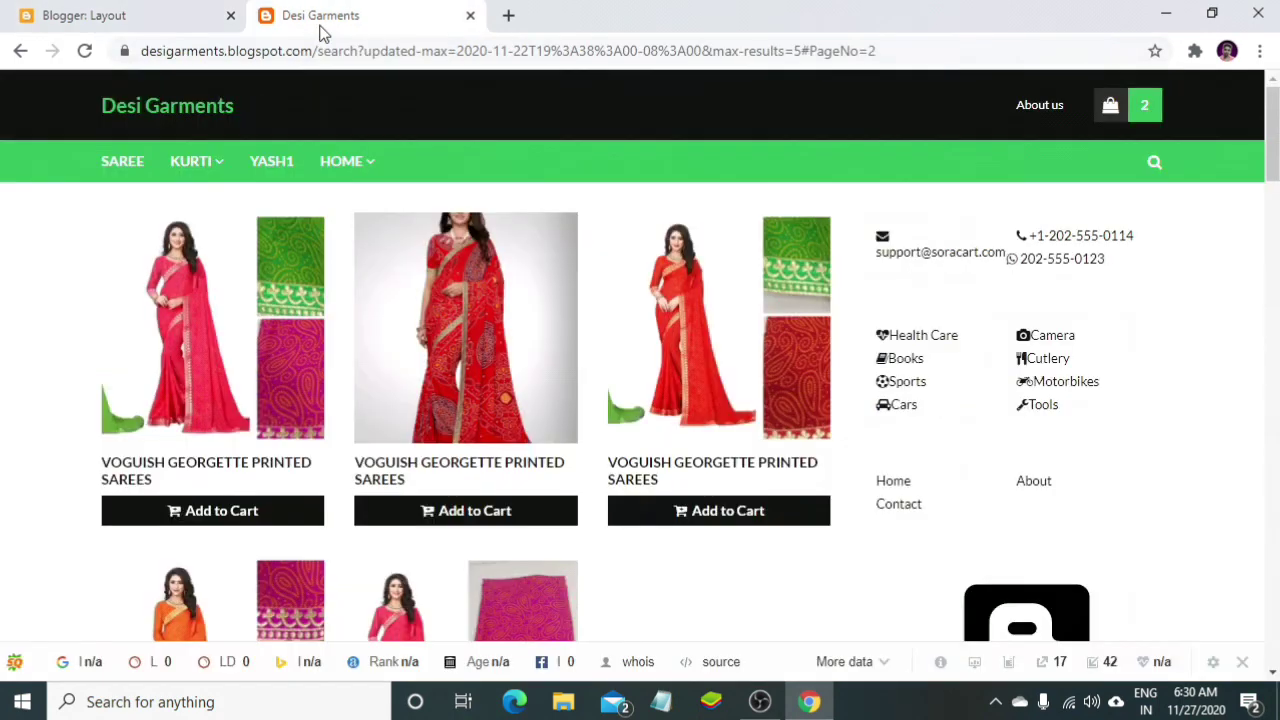
click(85, 51)
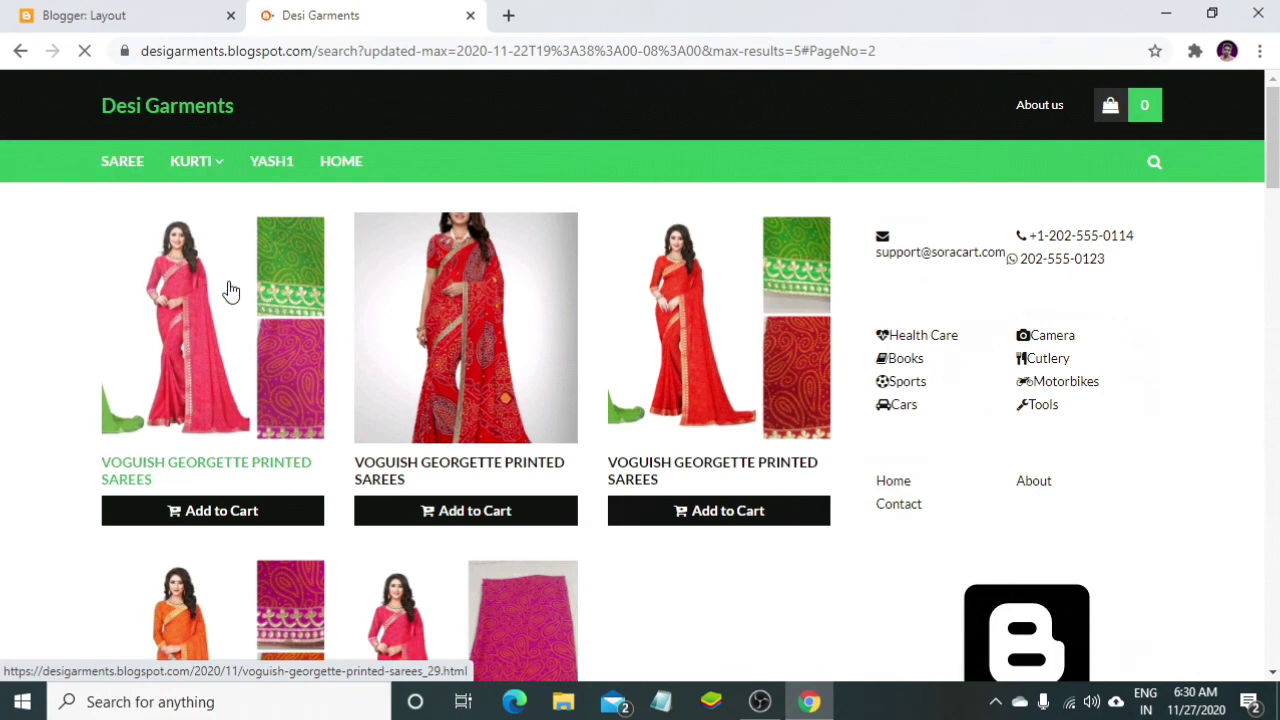
mouse_move(200, 177)
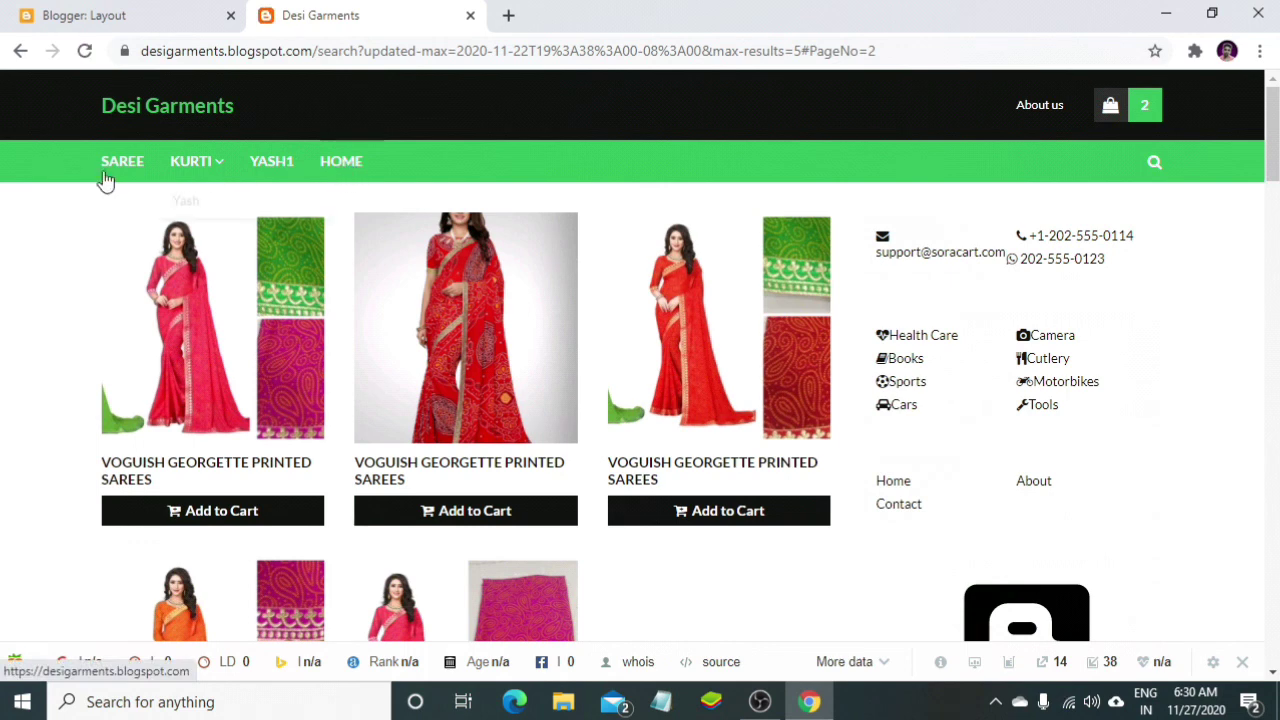
click(163, 13)
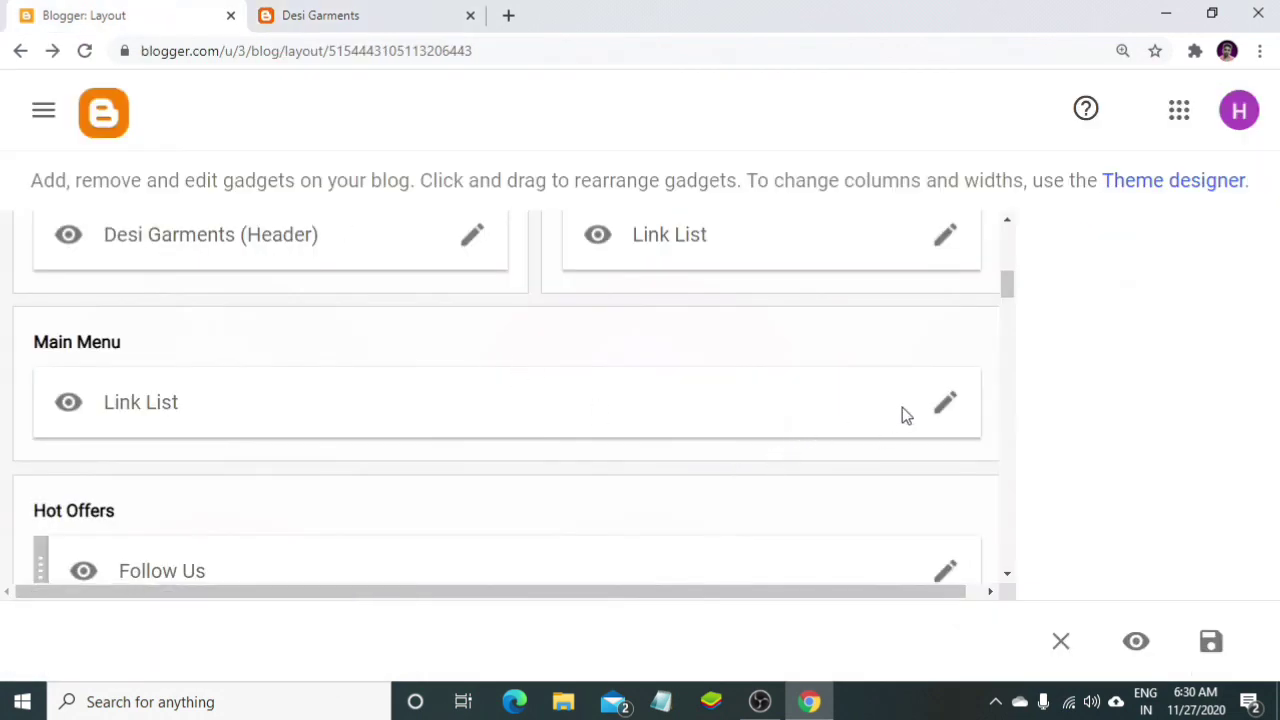
- Move the Home link to the first place in the Main Menu's link list and save the gadget
click(945, 404)
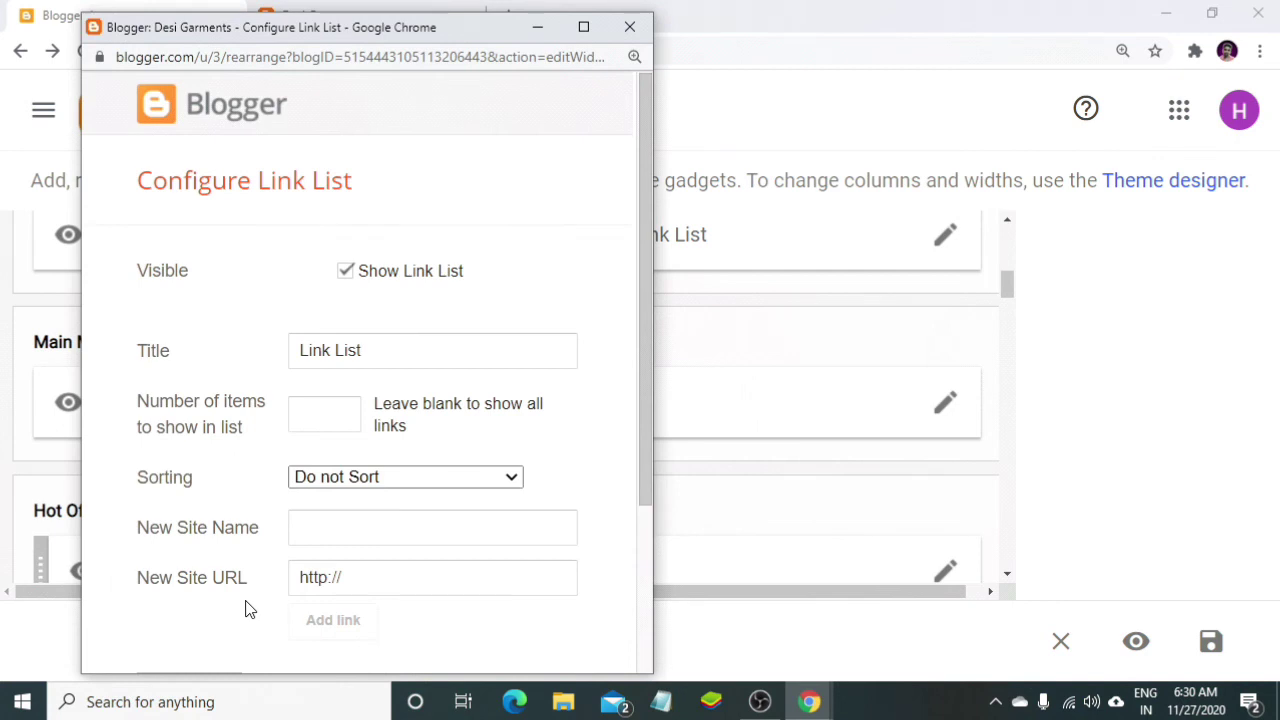
scroll(245, 608, down, 3)
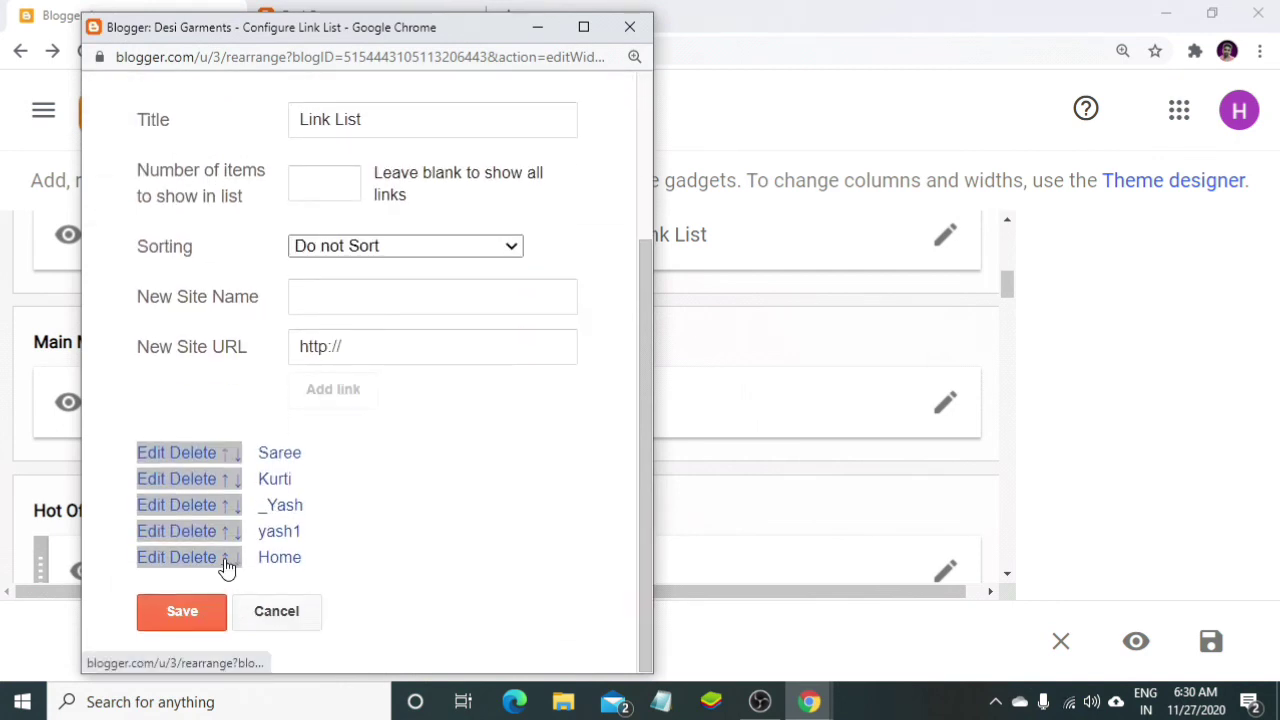
click(225, 558)
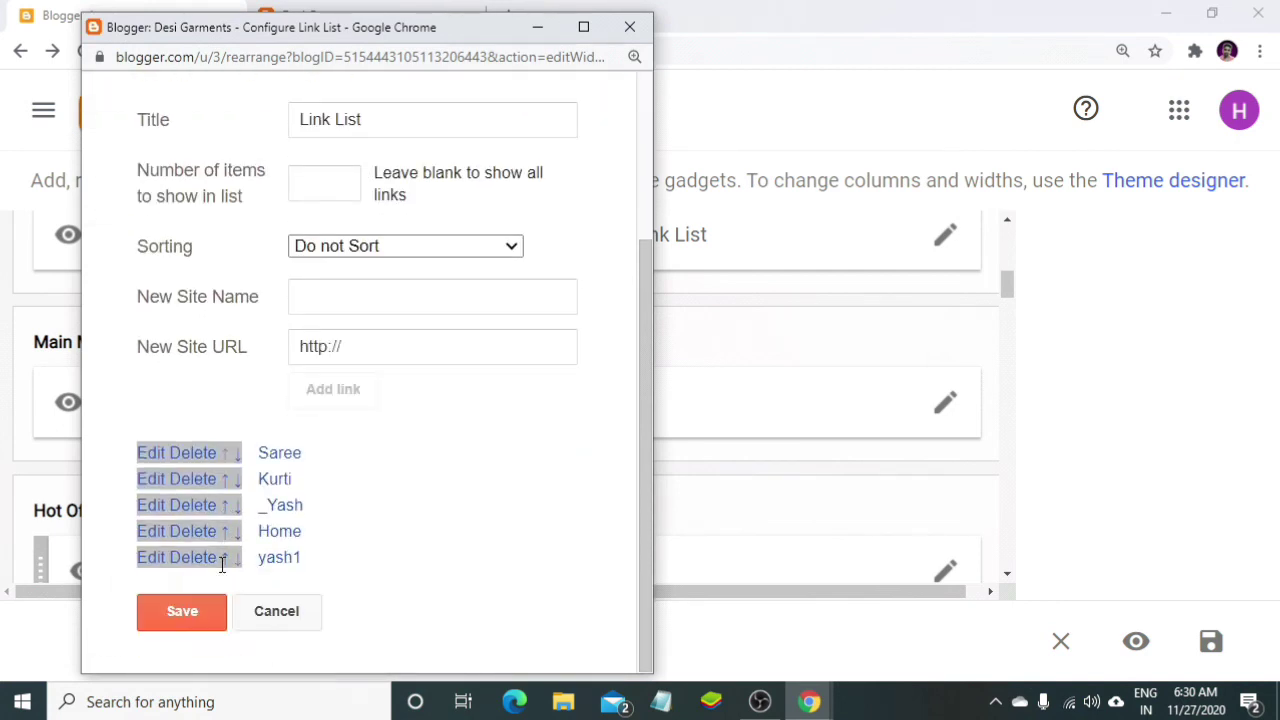
click(228, 538)
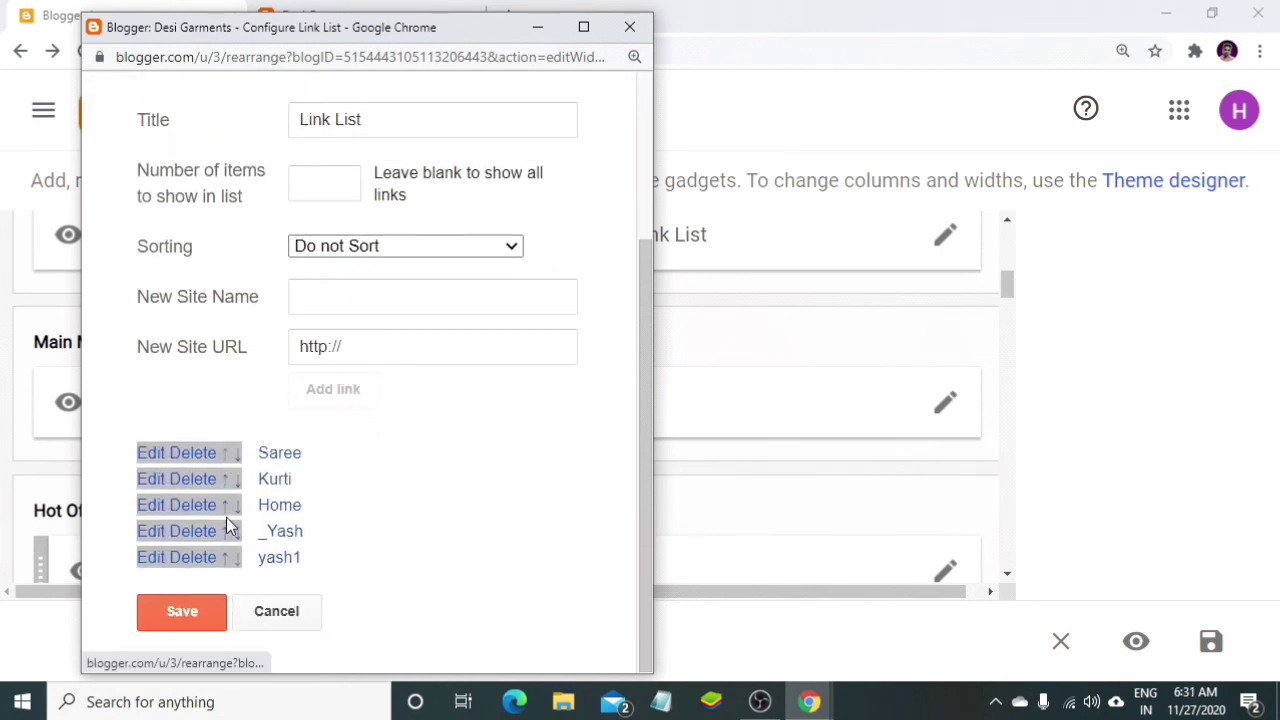
click(226, 517)
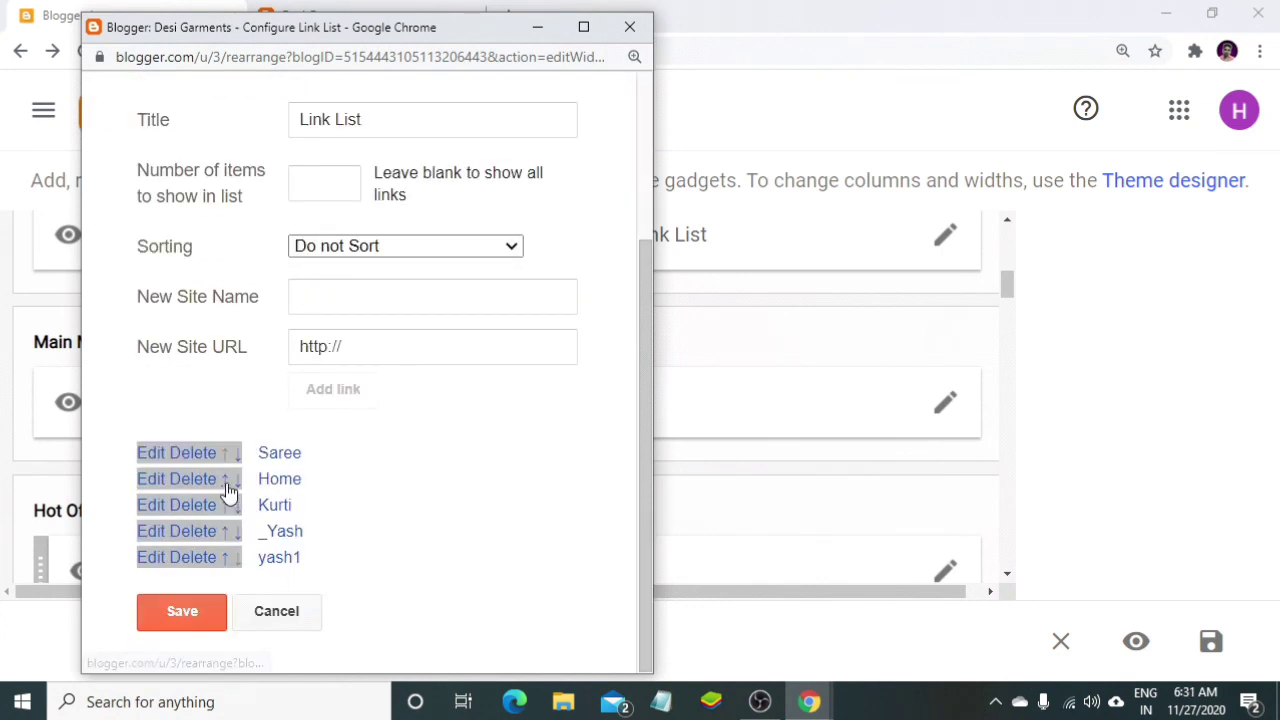
click(226, 482)
click(195, 614)
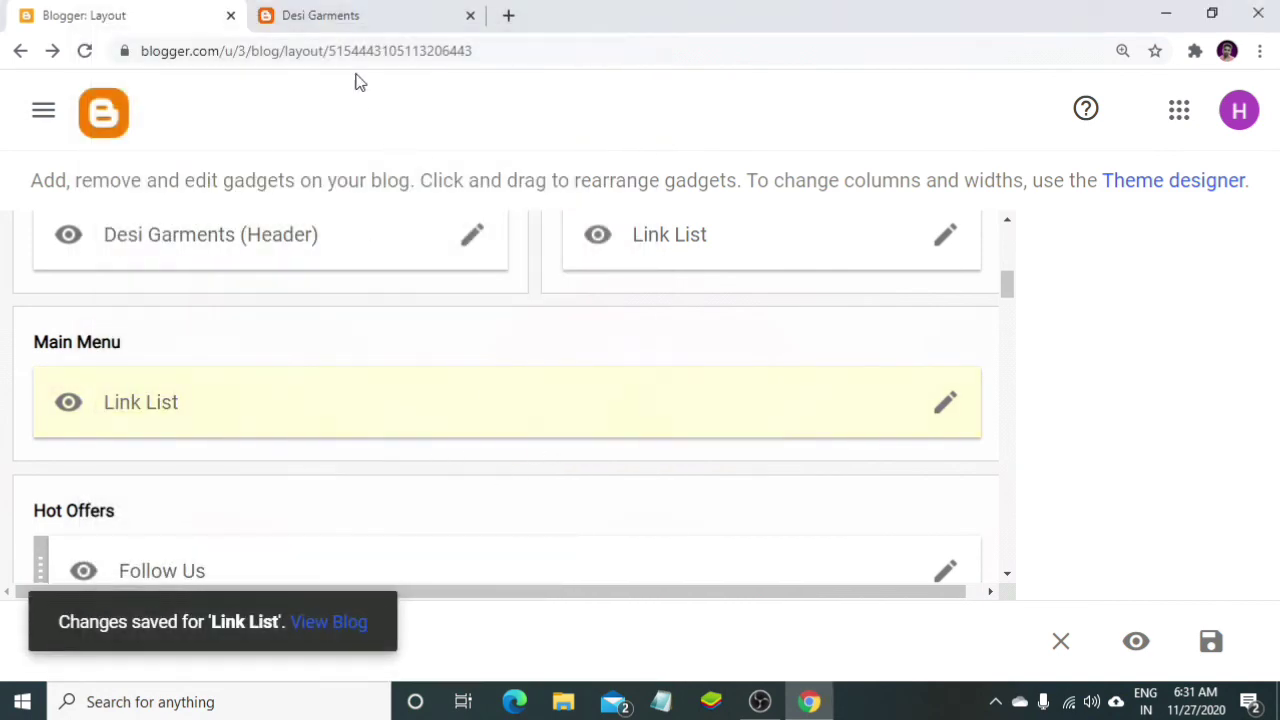
- Reload the live store page to check the order of its main menu links, and go back to the layout page
click(346, 18)
click(86, 50)
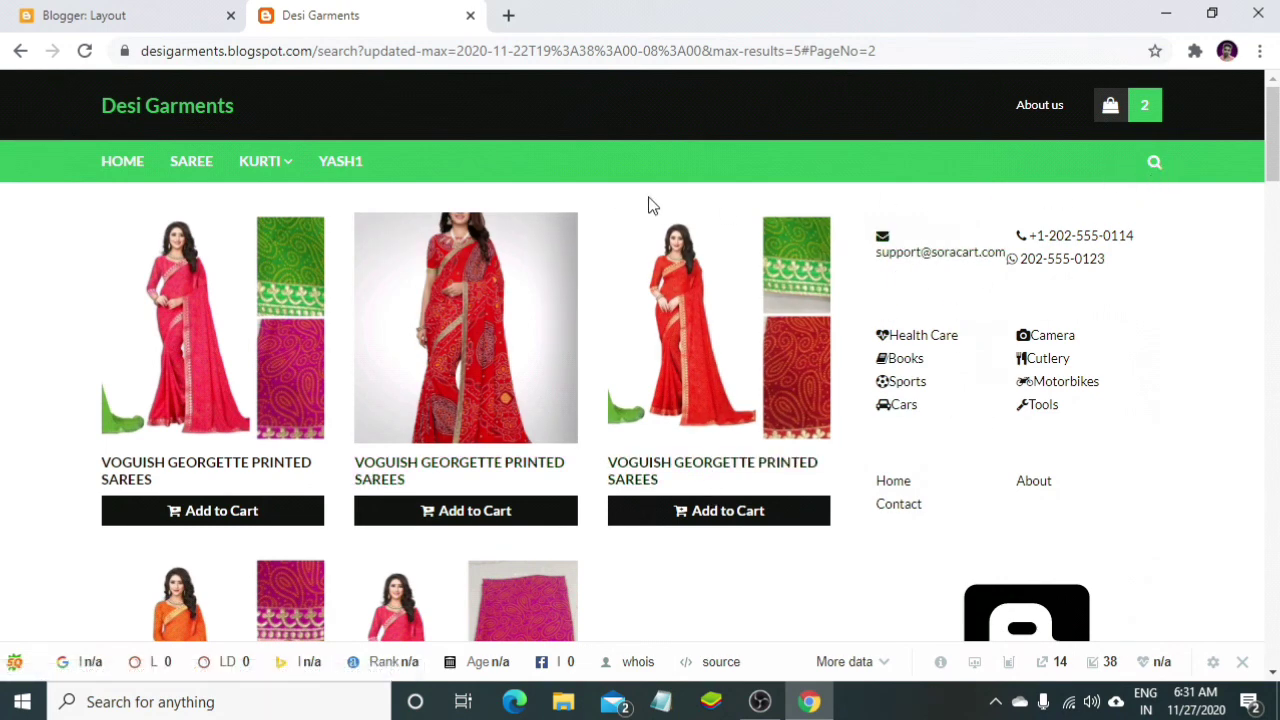
click(212, 12)
- Open the first Main Menu gadget in the layout's Sidebar Right (A) section and go to its contact links
scroll(760, 440, down, 4)
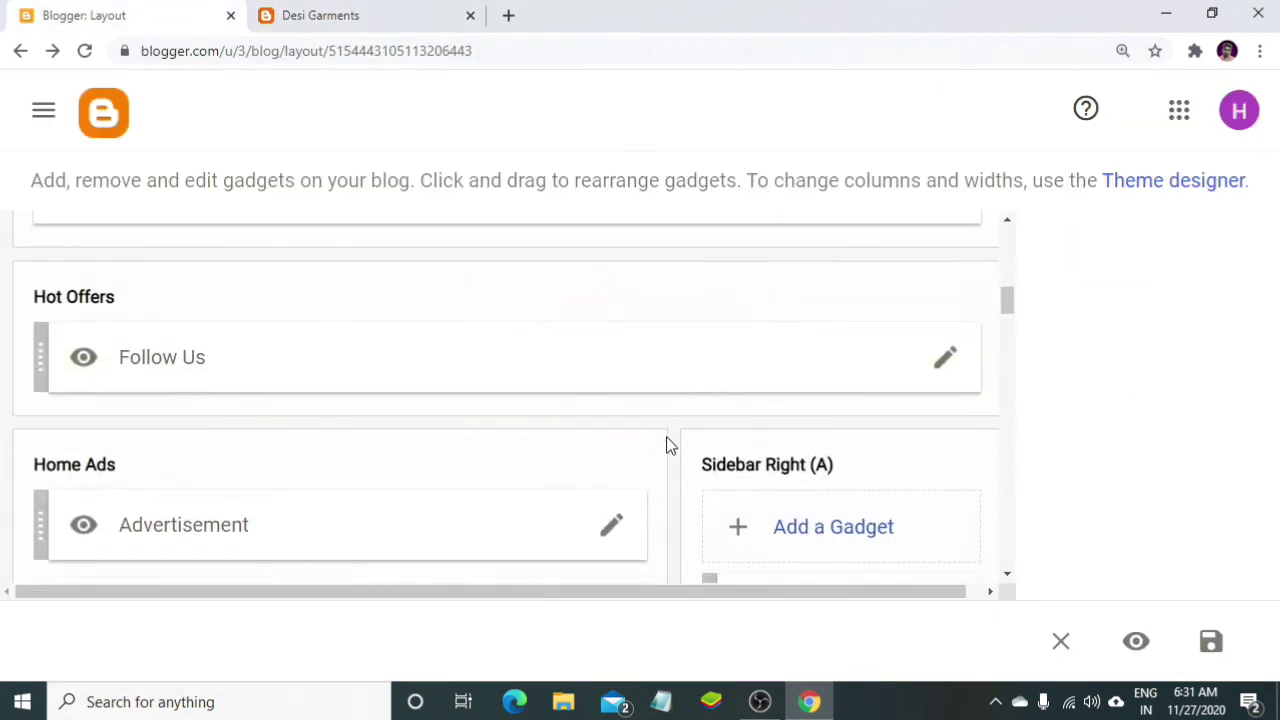
scroll(860, 370, down, 2)
scroll(900, 314, up, 2)
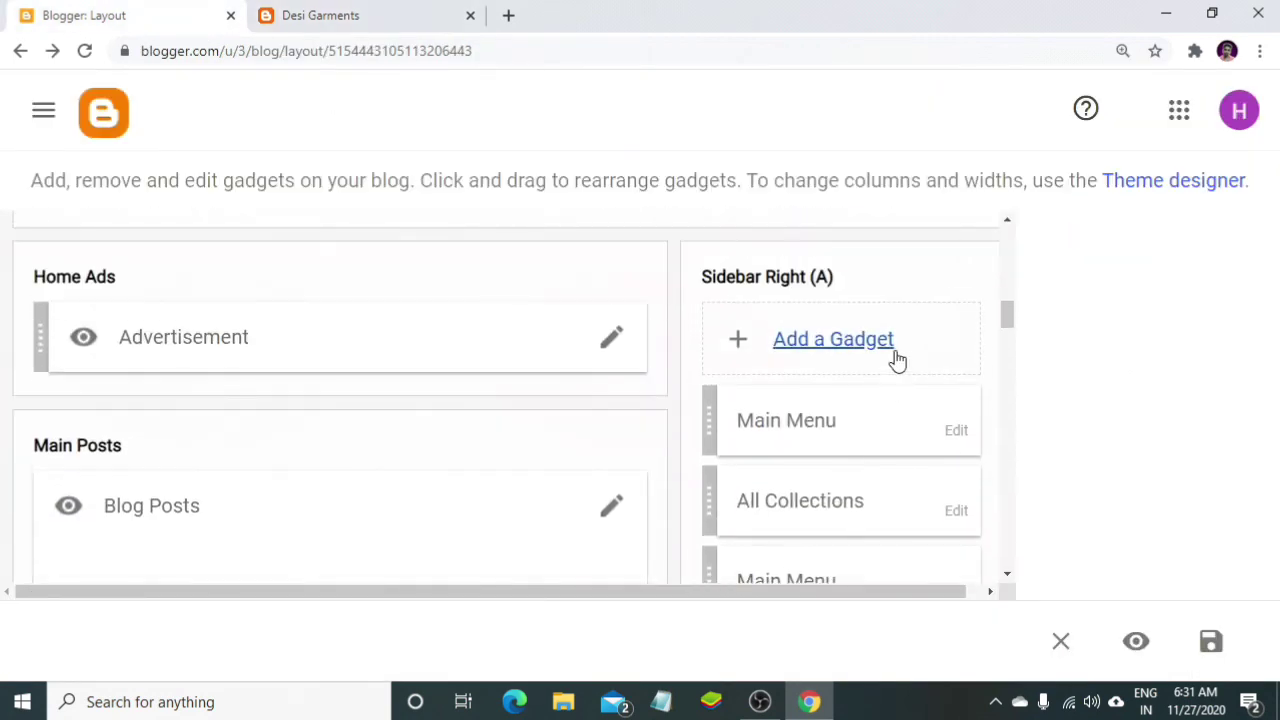
scroll(894, 360, down, 1)
click(956, 335)
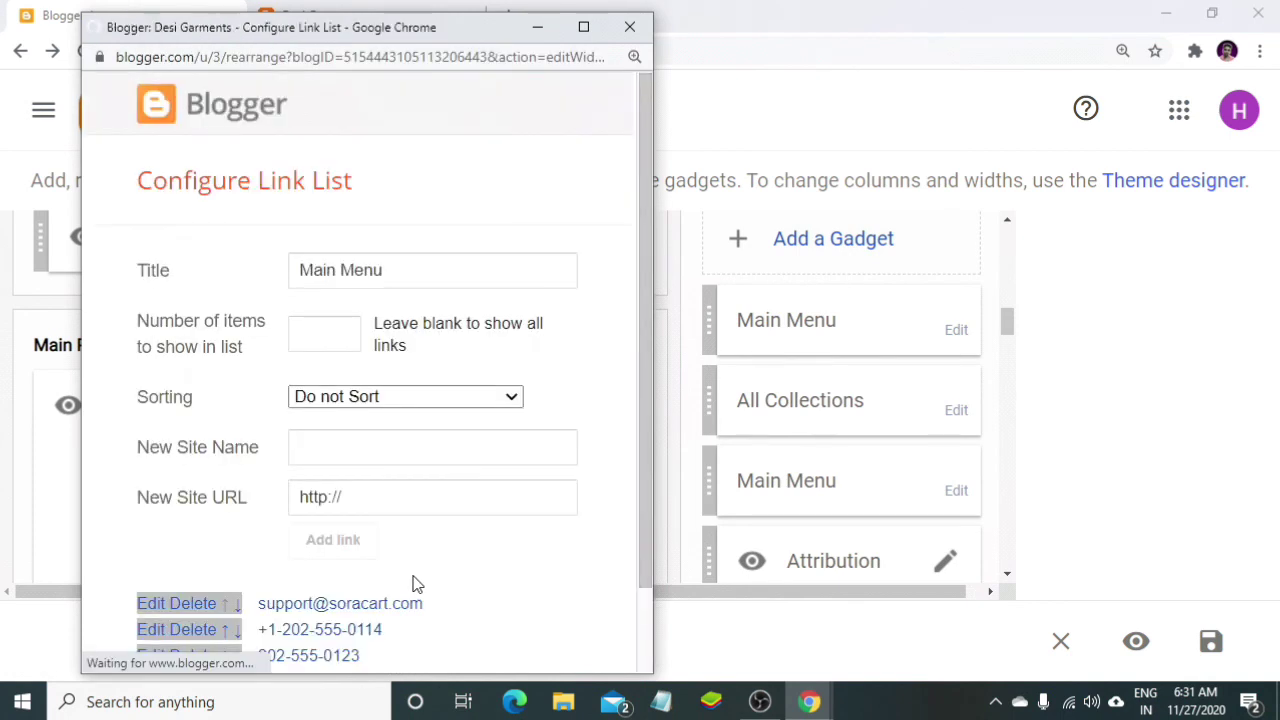
scroll(425, 565, down, 1)
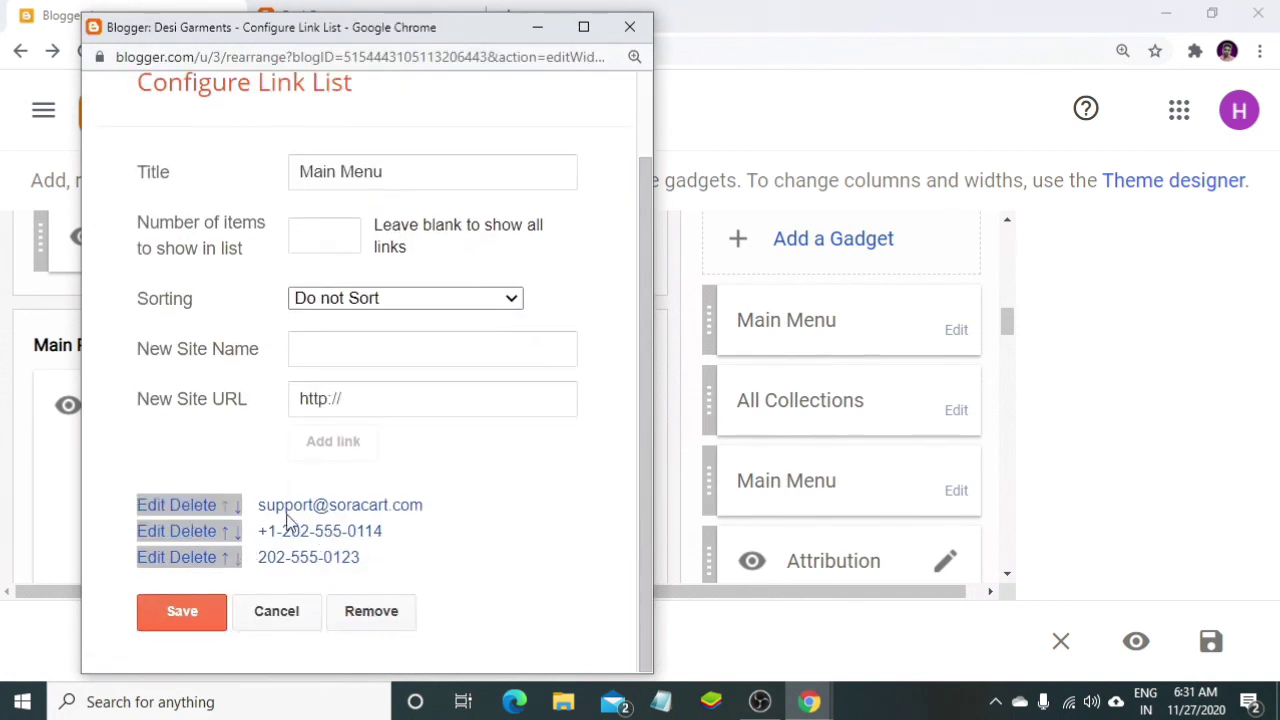
- Expand the e-mail and first phone links for editing and examine the icon code, contact text and URL in their fields
click(150, 505)
scroll(369, 583, down, 2)
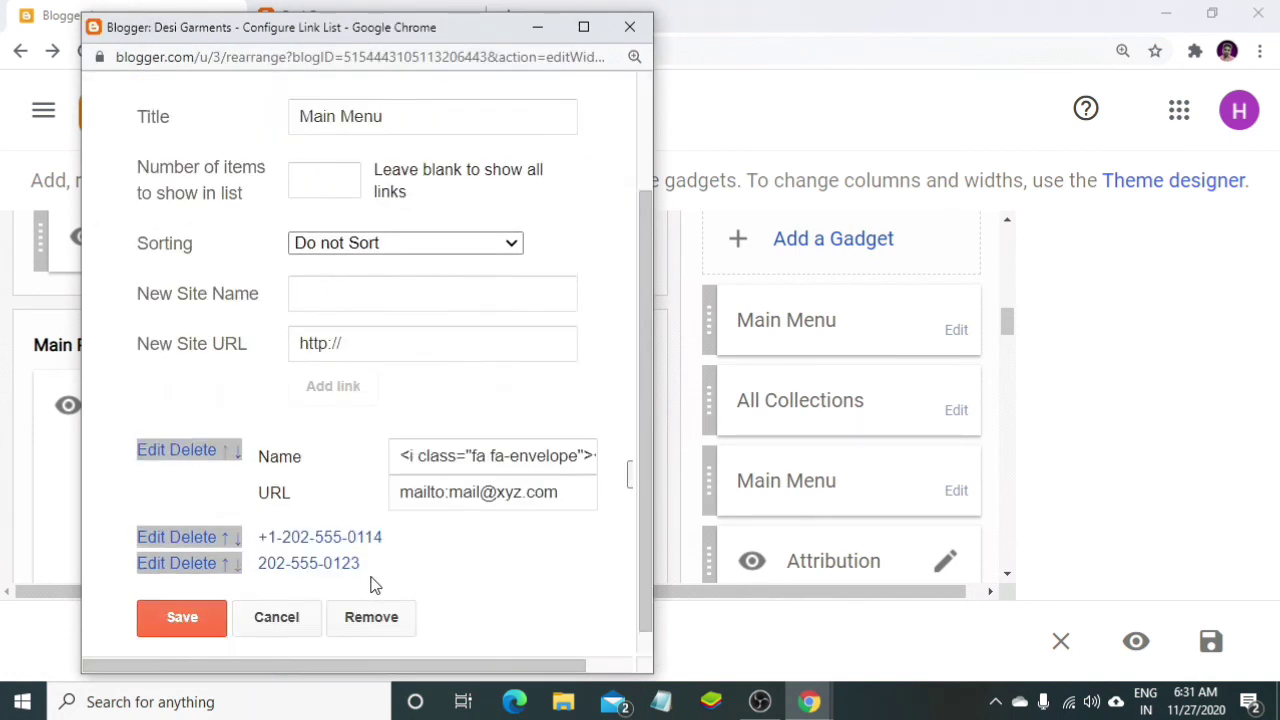
click(567, 431)
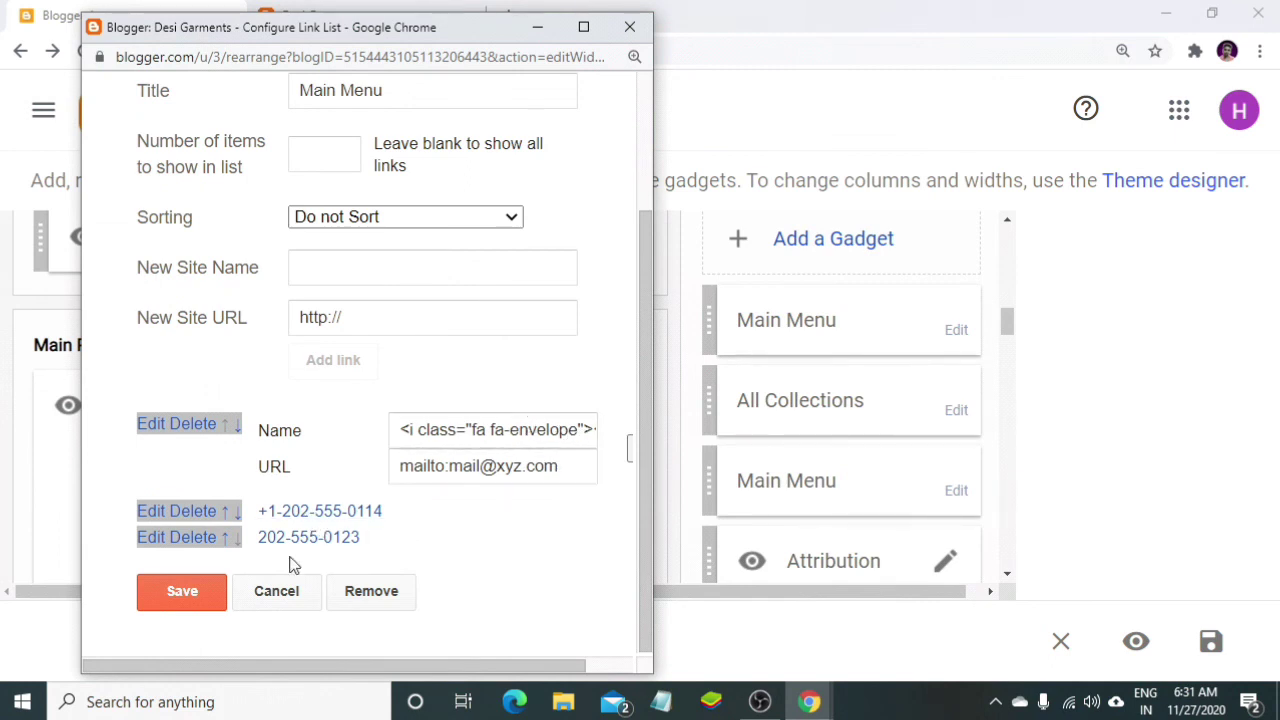
click(150, 511)
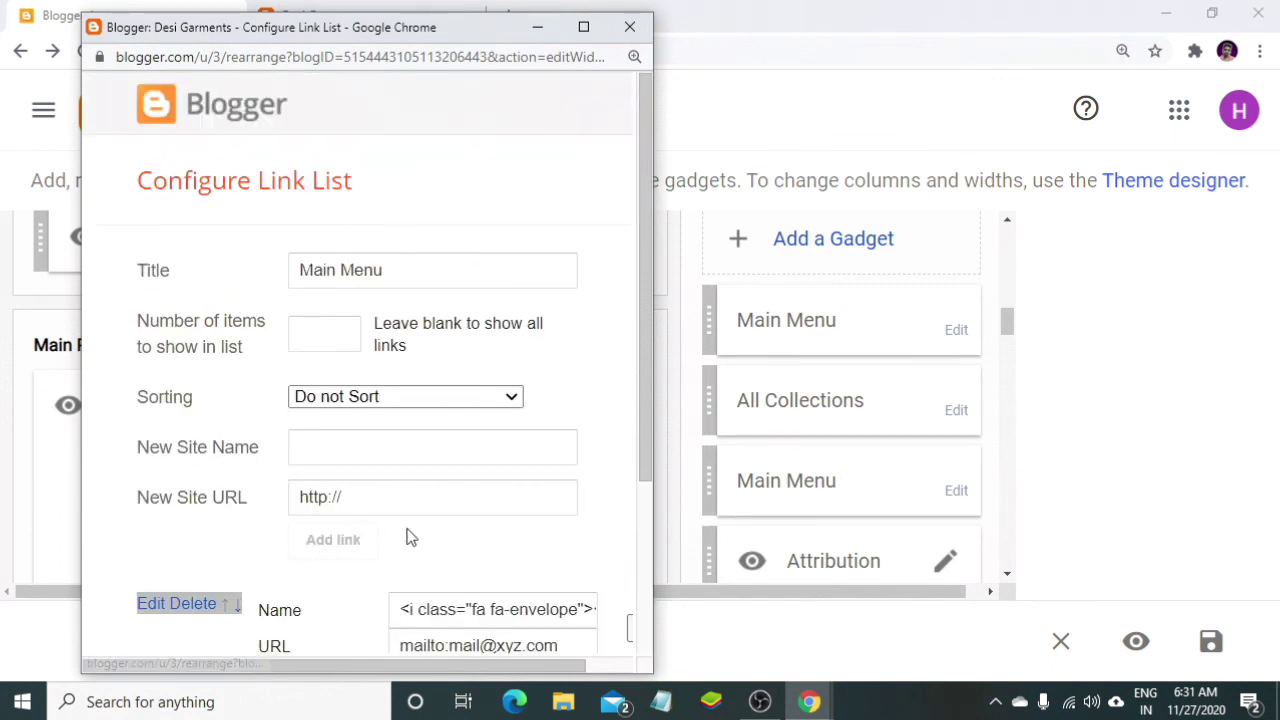
scroll(409, 534, down, 2)
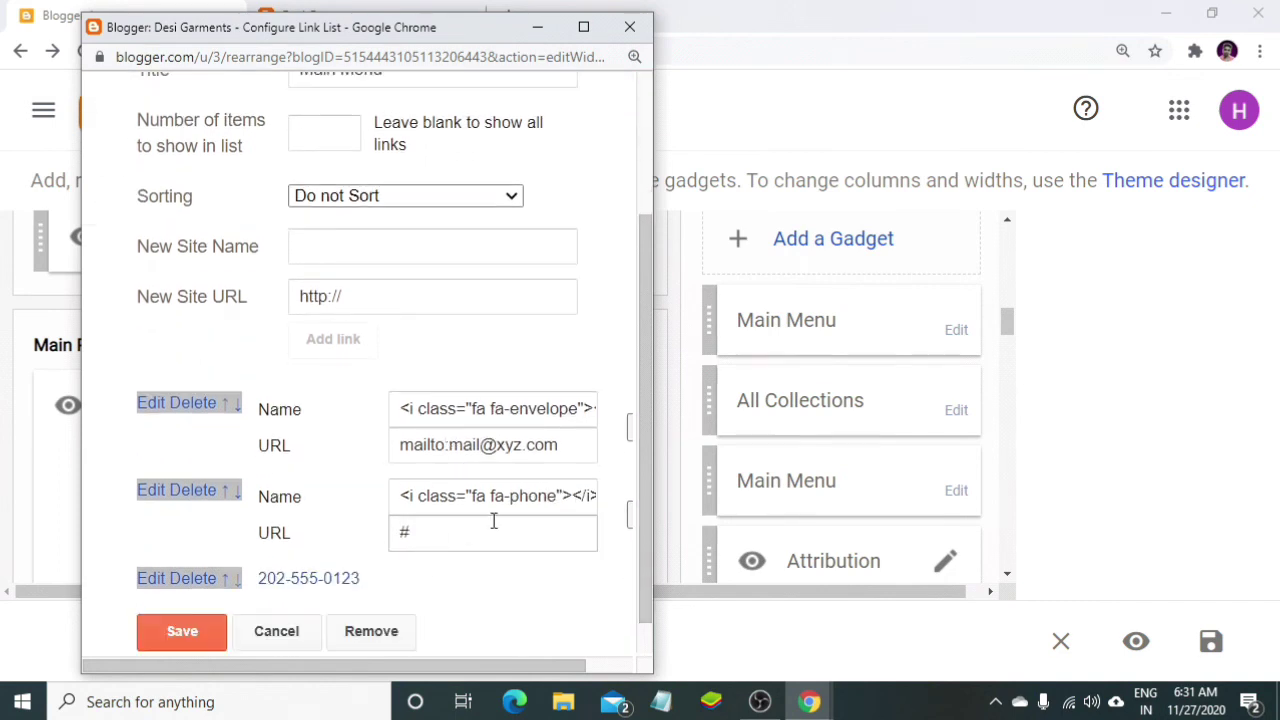
drag(548, 495, 323, 503)
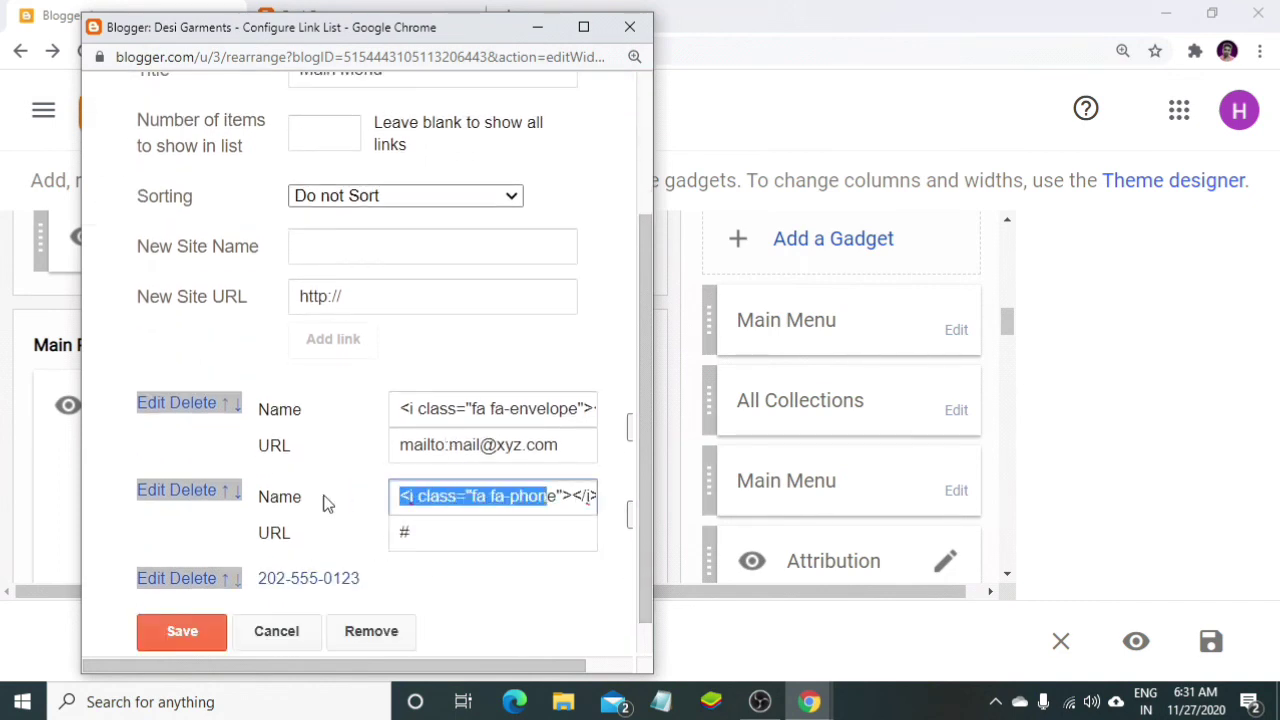
drag(572, 495, 400, 496)
click(575, 497)
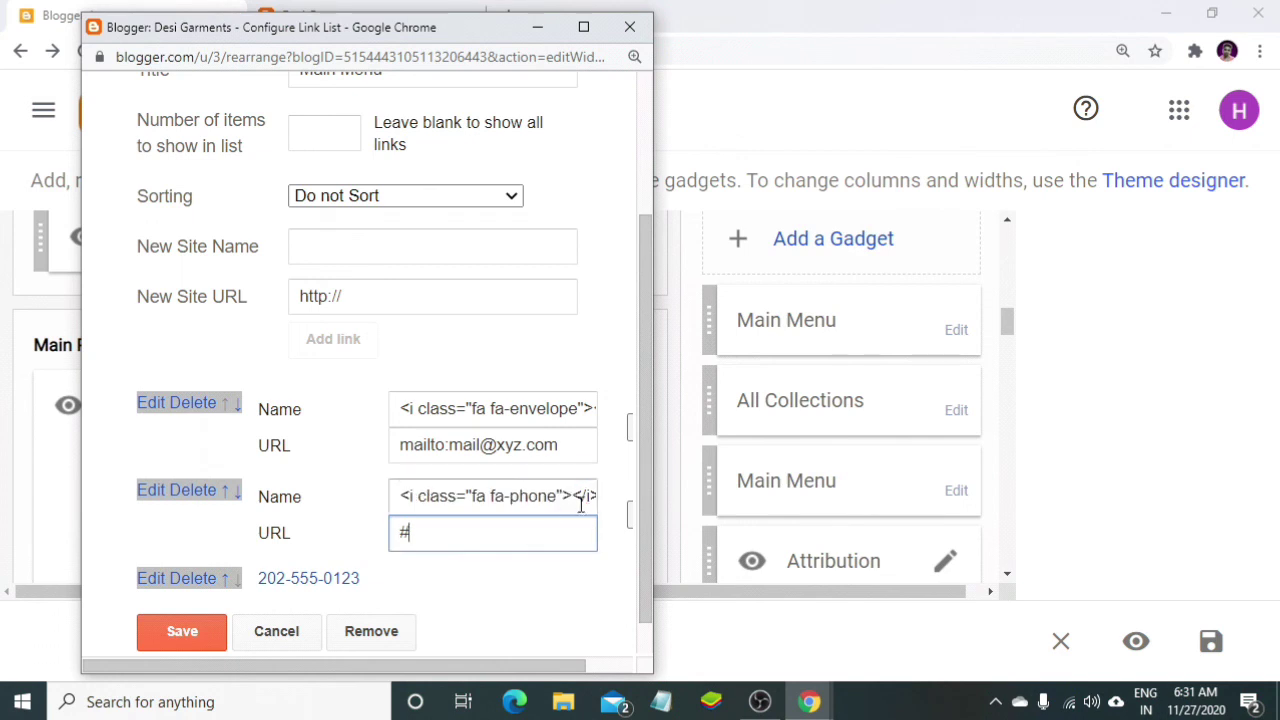
key(ctrl+v)
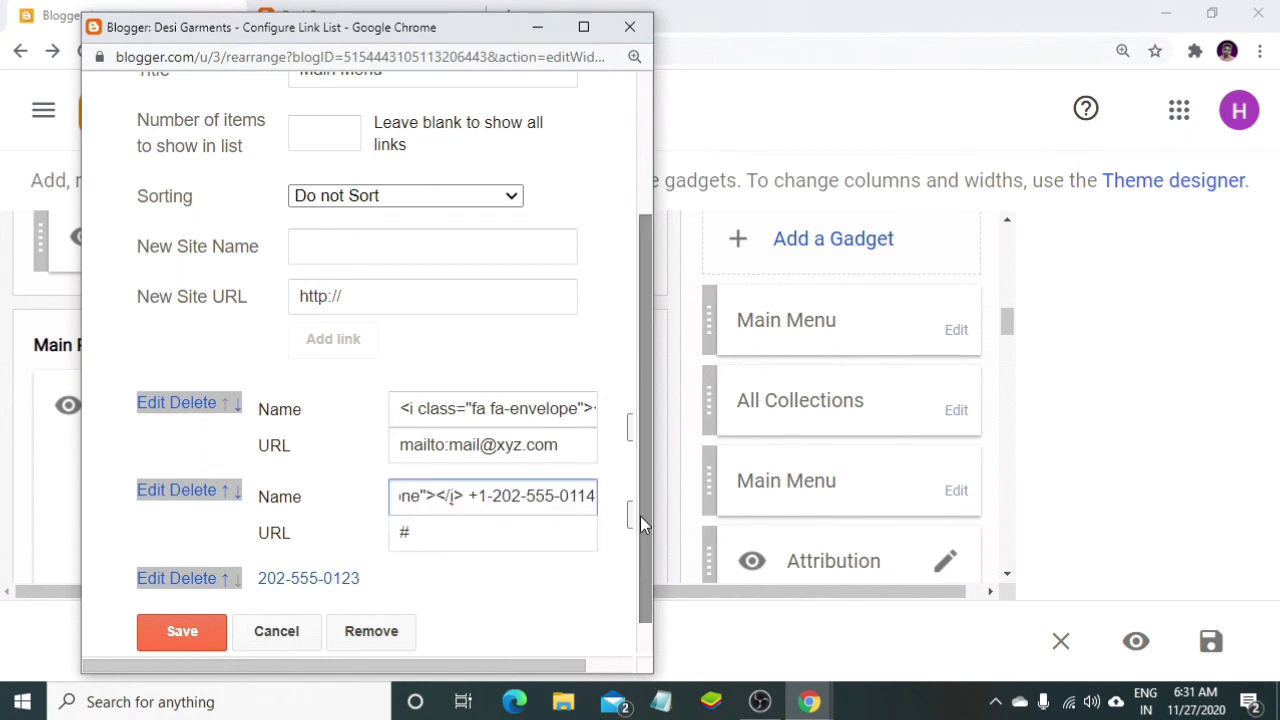
drag(597, 494, 484, 497)
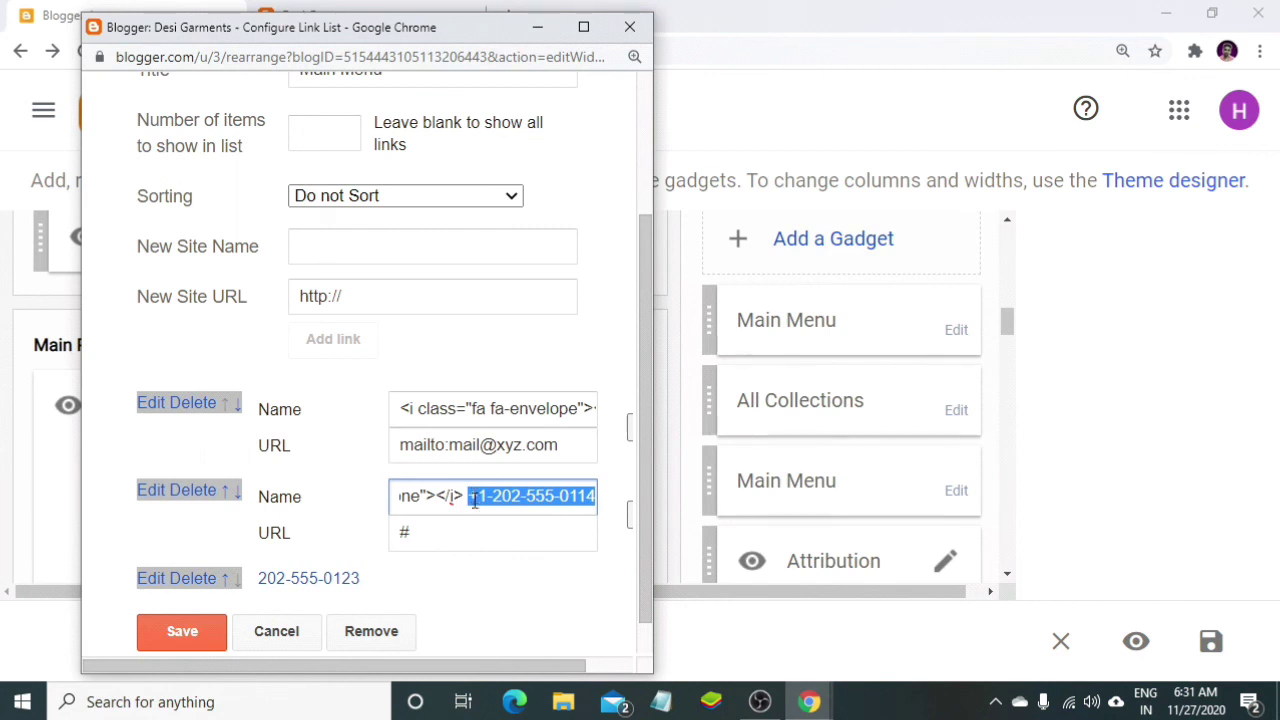
- Delete the e-mail link and the first phone link from the sidebar's Main Menu gadget and save it
click(190, 490)
click(197, 608)
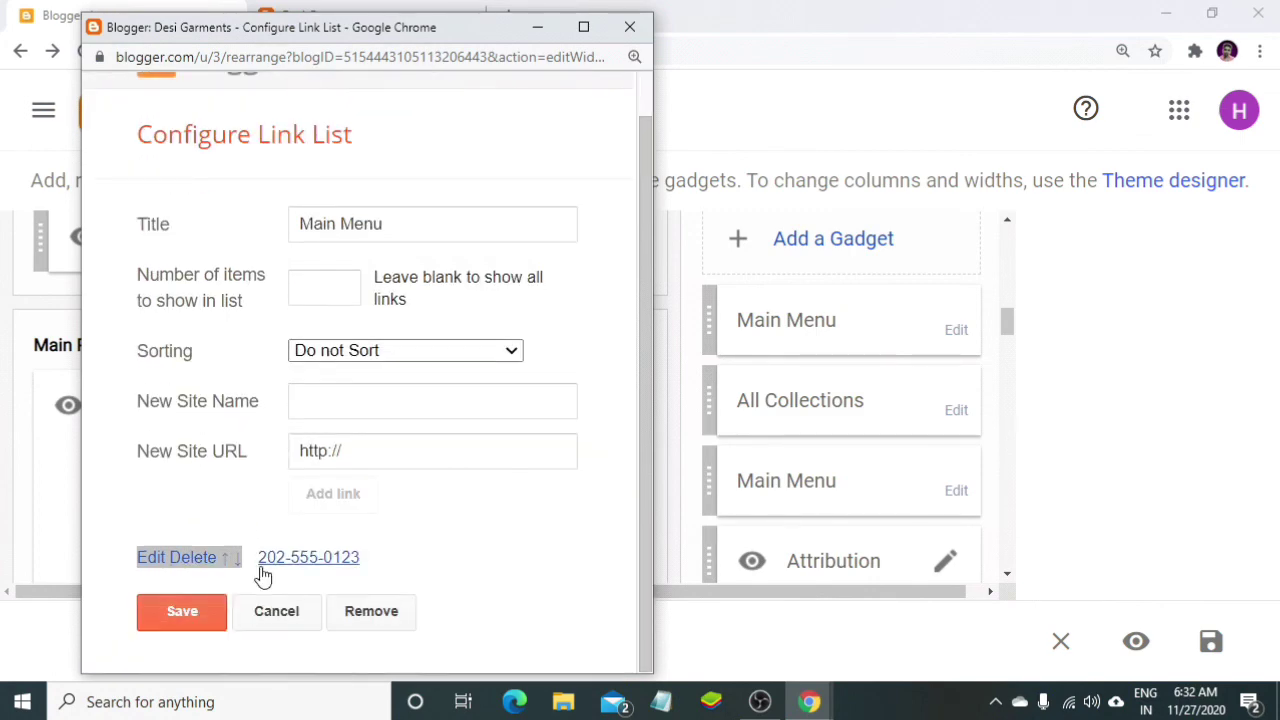
click(186, 613)
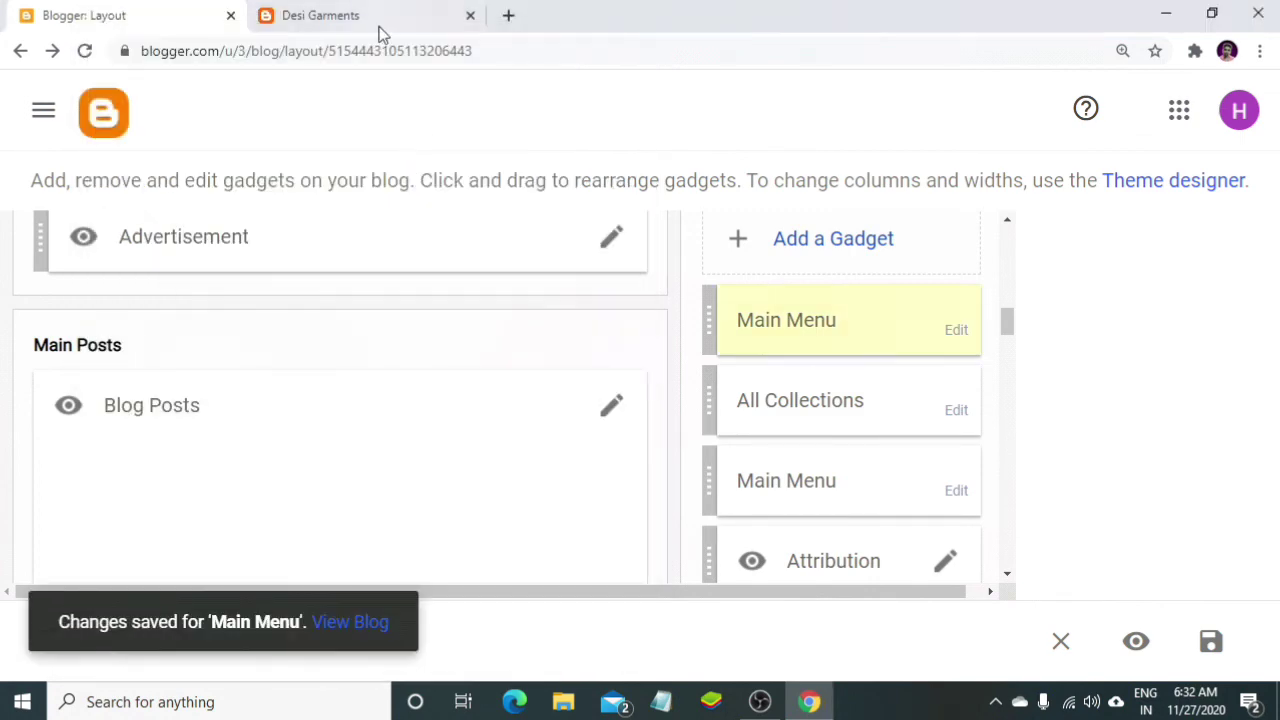
- Reload the live store page to check its sidebar contact links, and reopen the first Main Menu gadget in Sidebar Right (A)
click(330, 16)
click(85, 51)
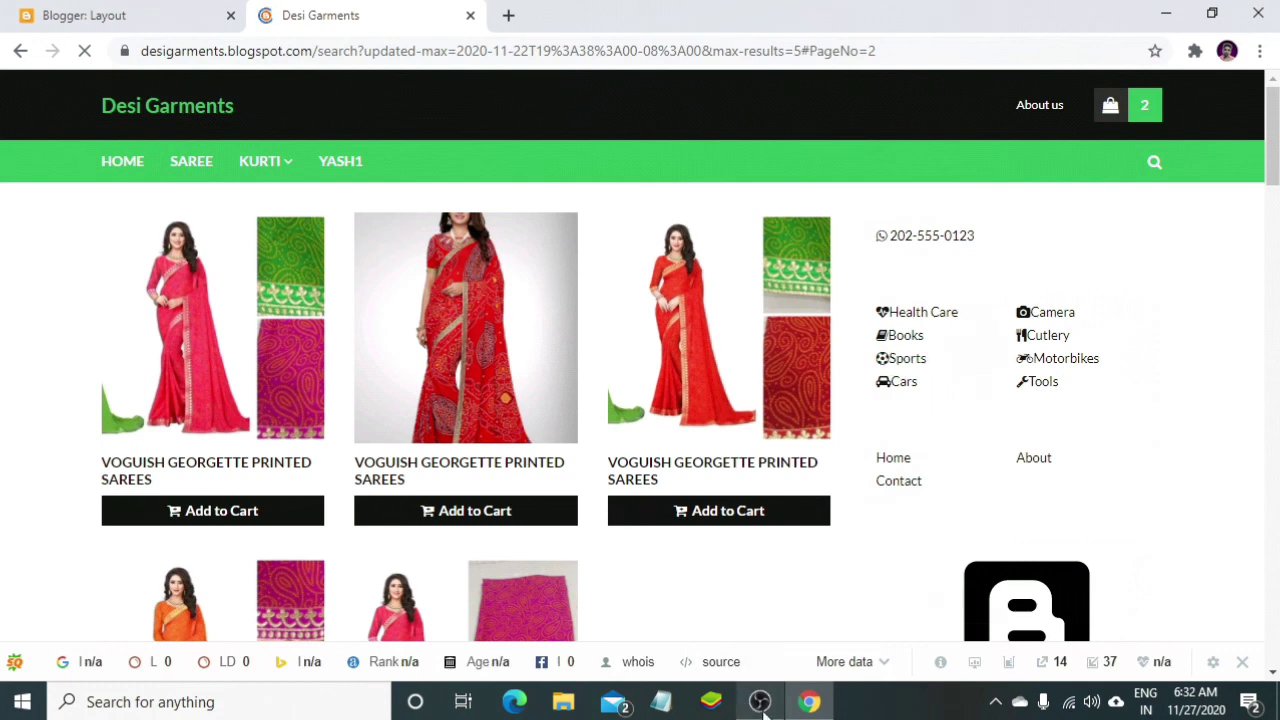
click(185, 18)
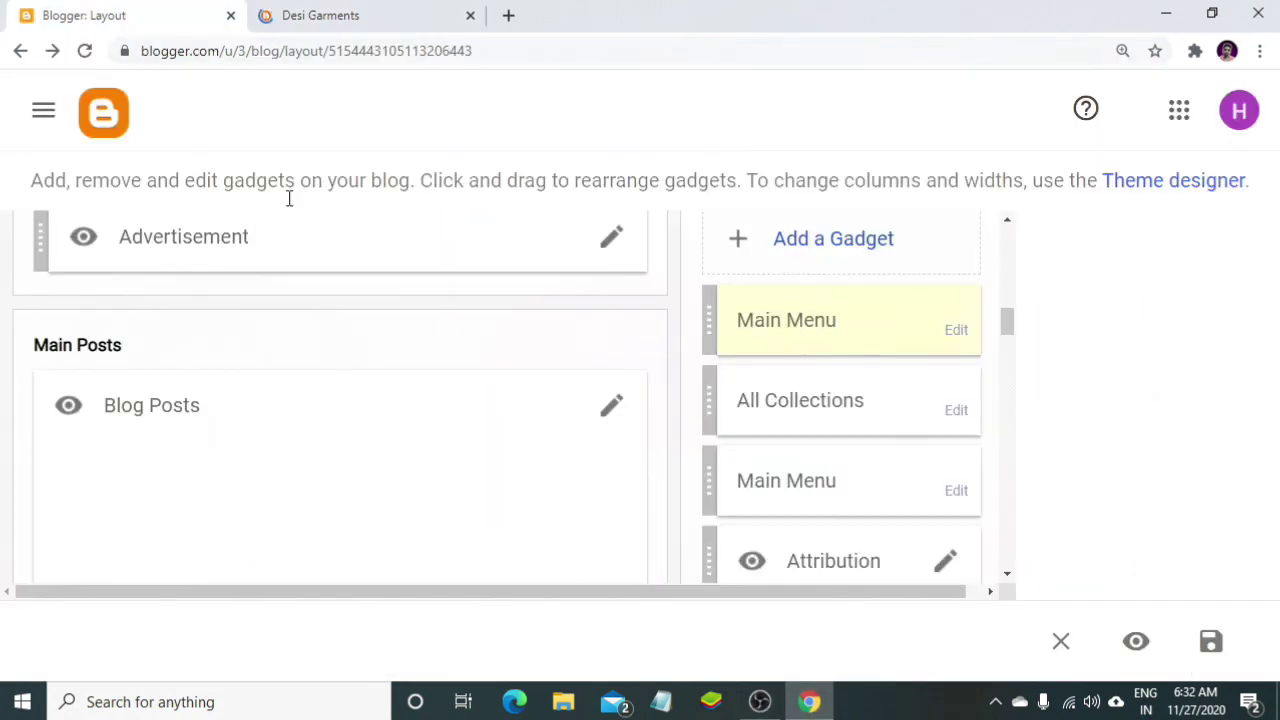
click(952, 336)
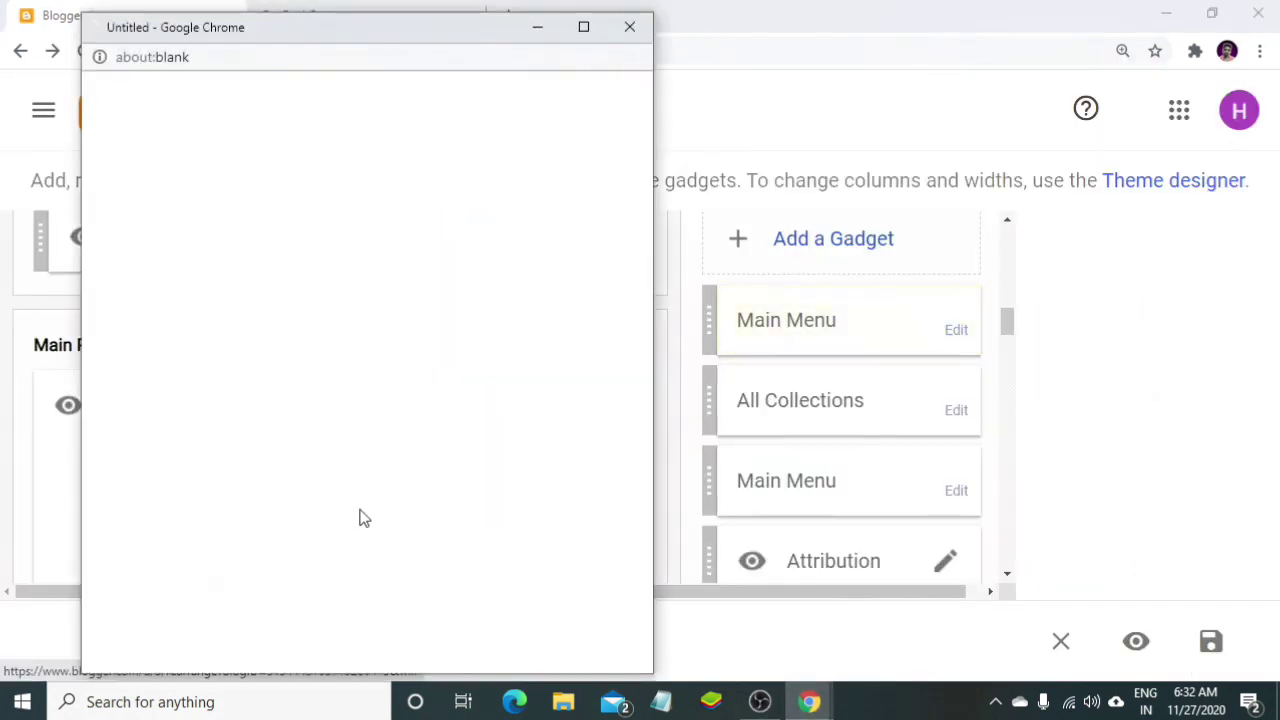
scroll(360, 570, down, 1)
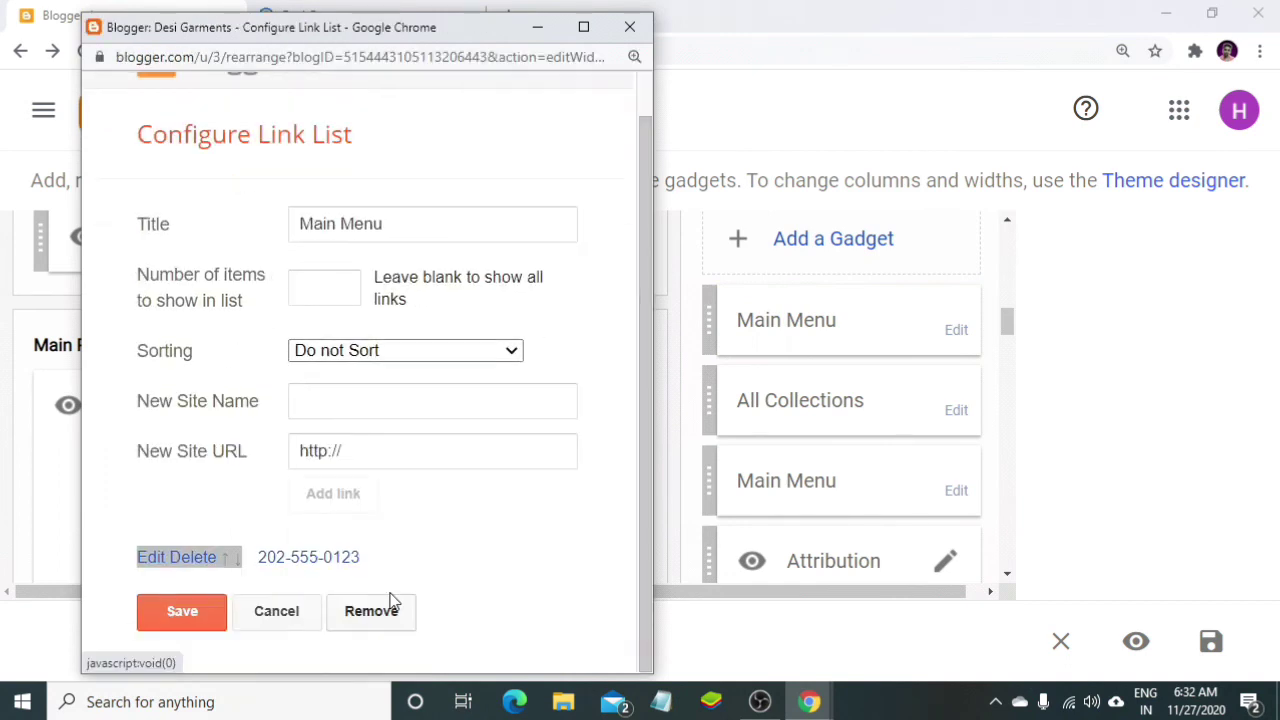
click(389, 606)
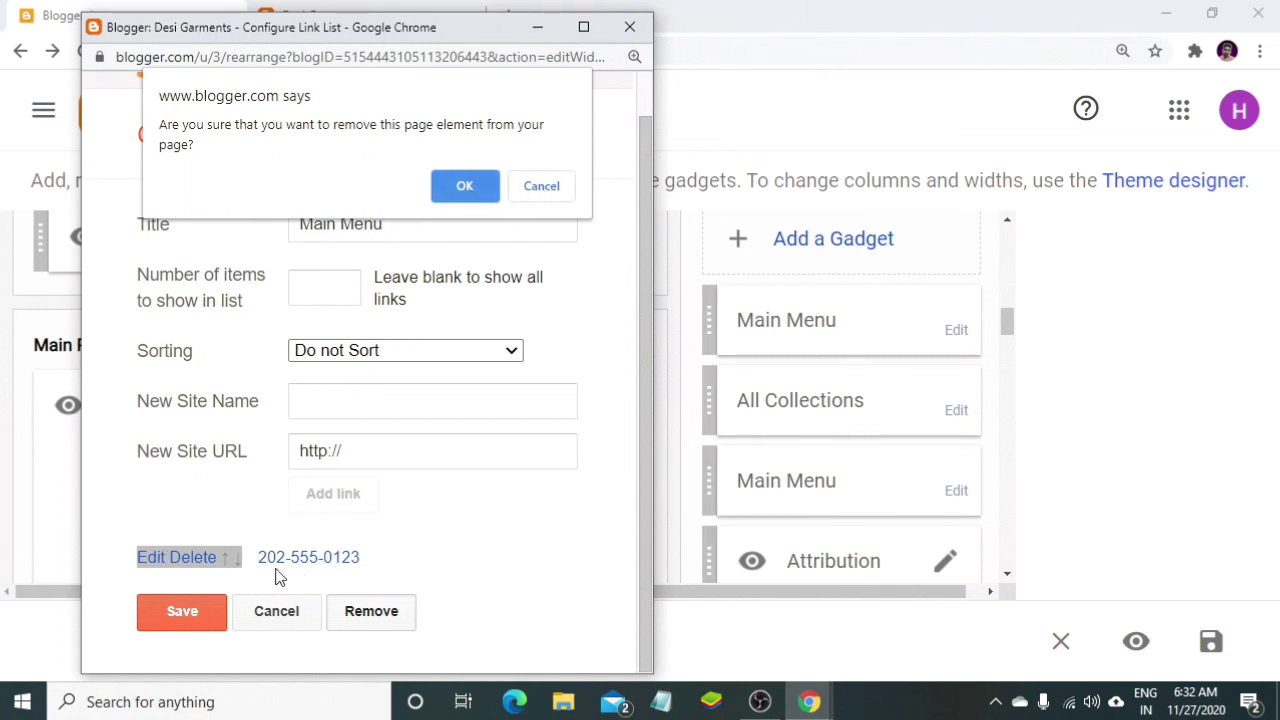
click(540, 187)
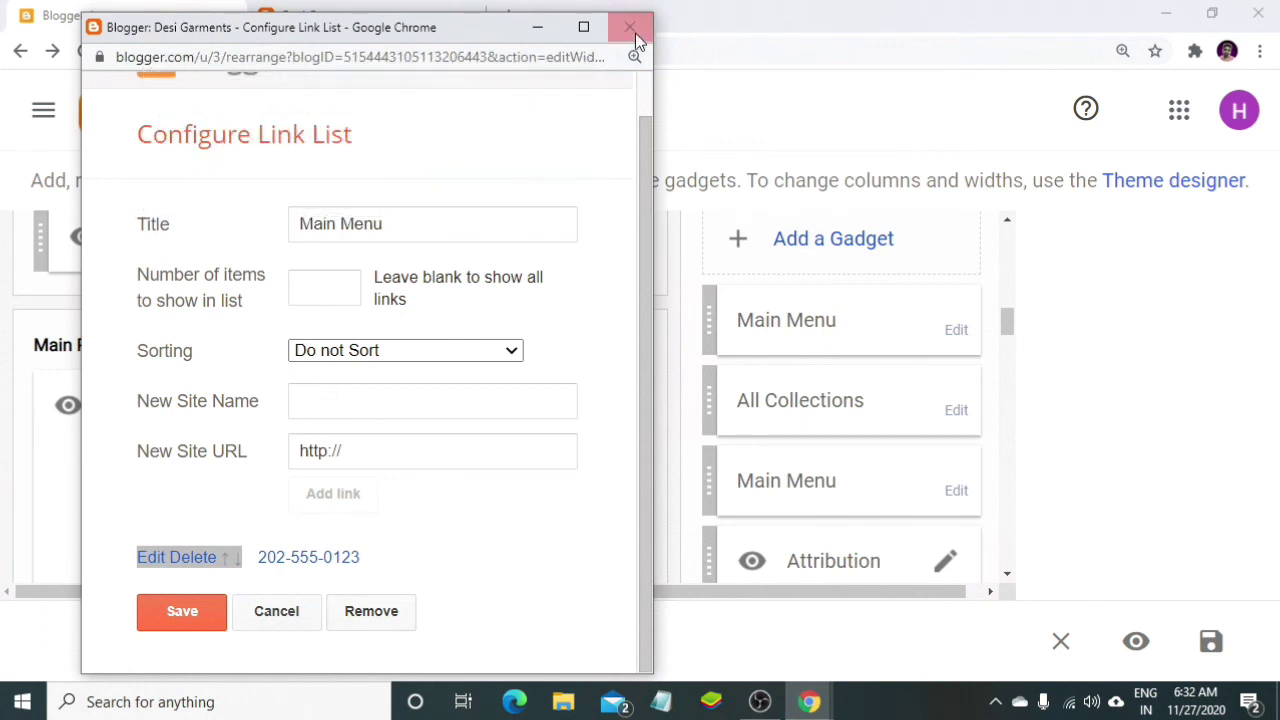
click(630, 30)
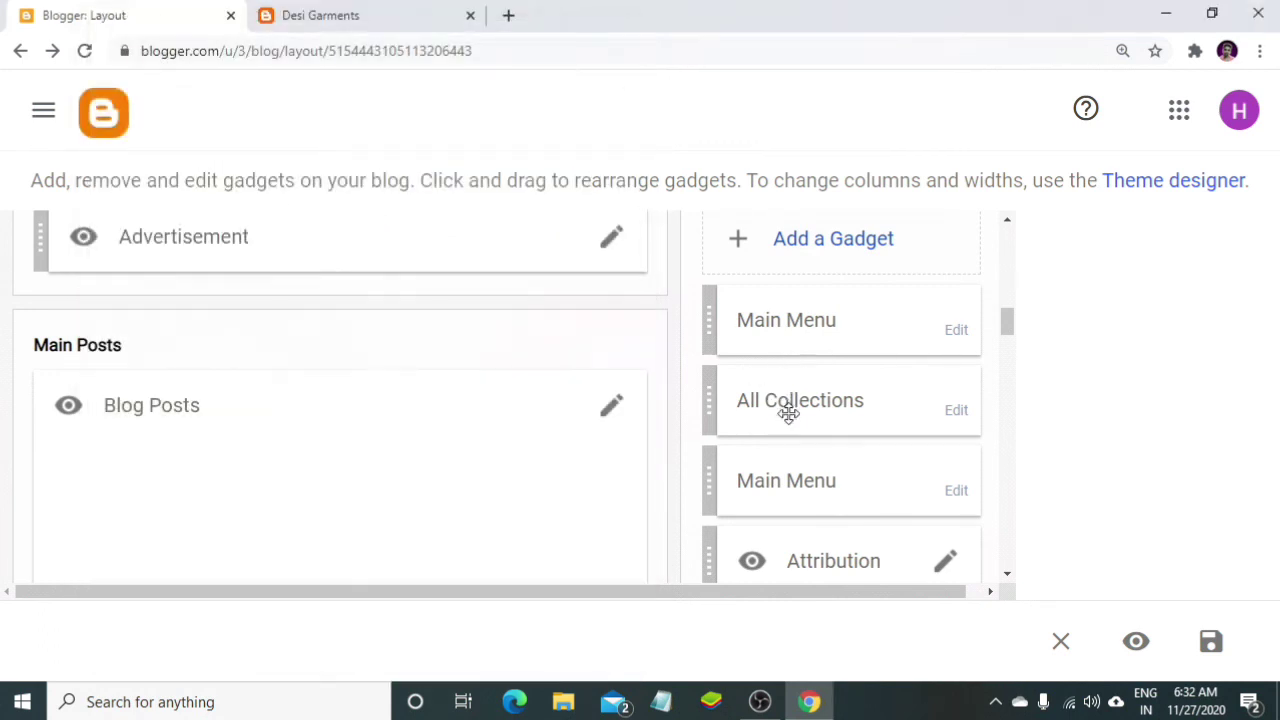
- Glance at the live store's sidebar, open the All Collections gadget and examine the Health Care link's name and URL
click(312, 22)
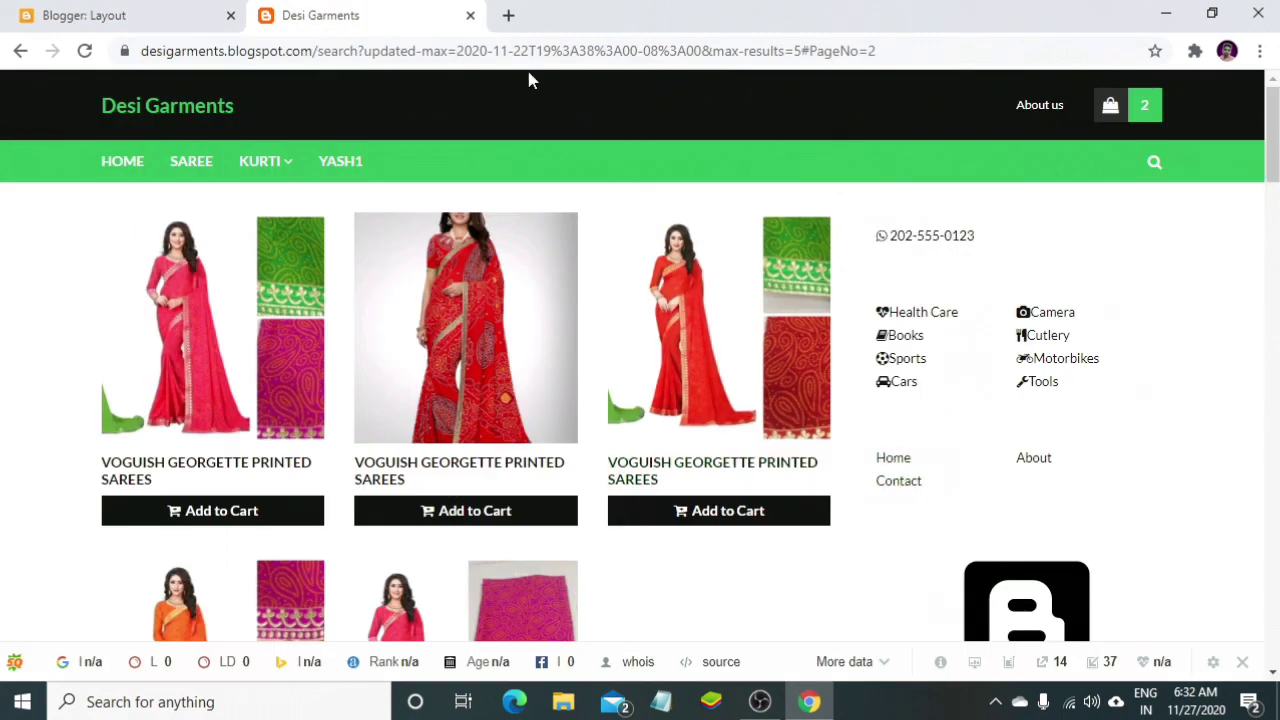
click(122, 16)
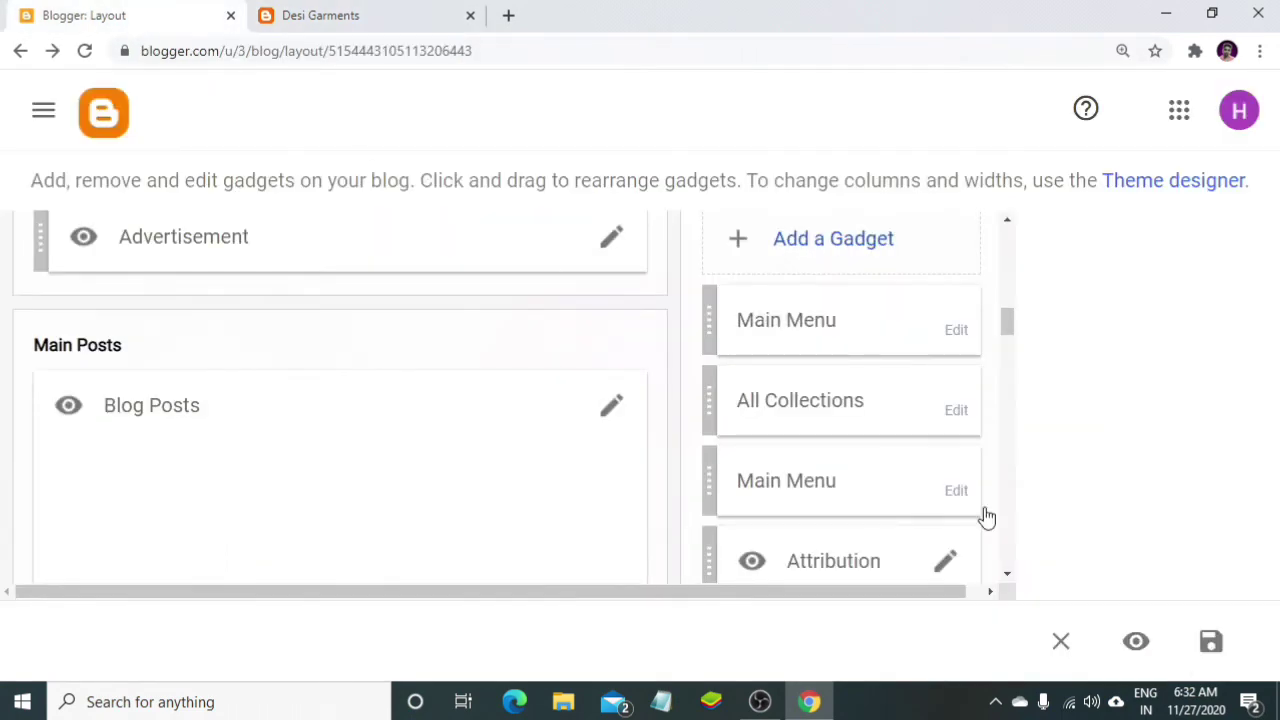
click(955, 414)
scroll(370, 507, down, 2)
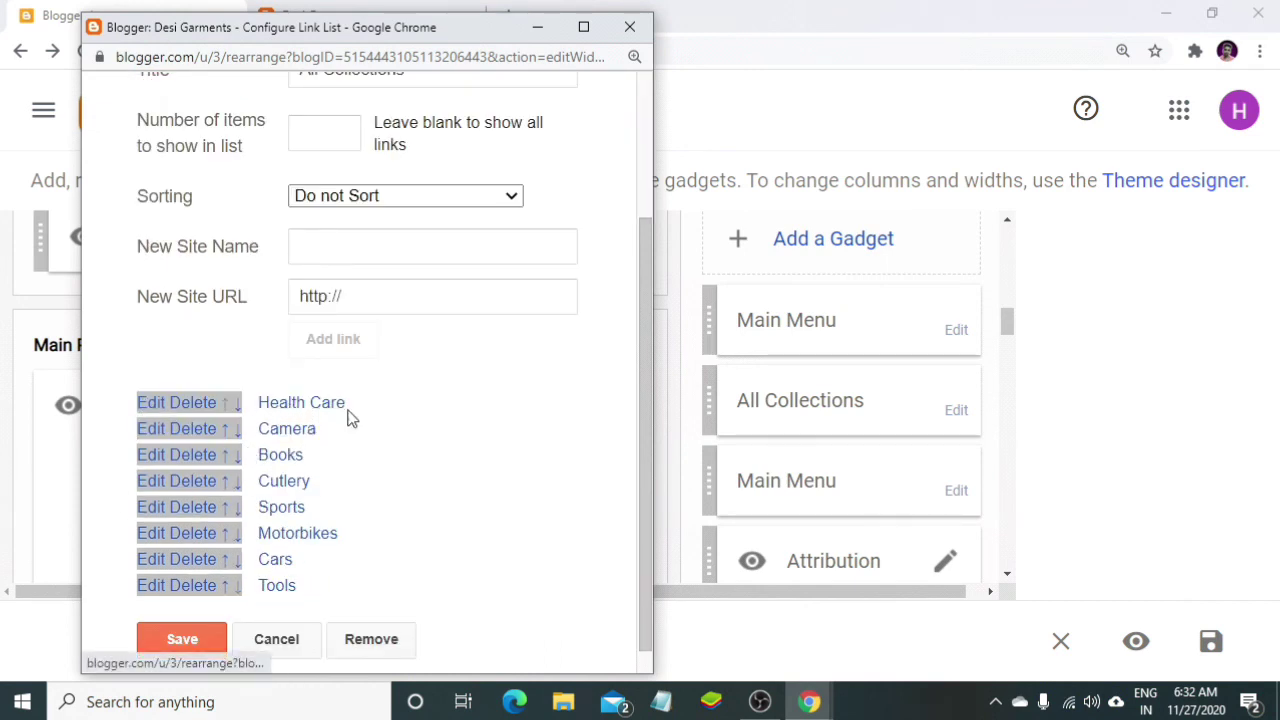
click(152, 403)
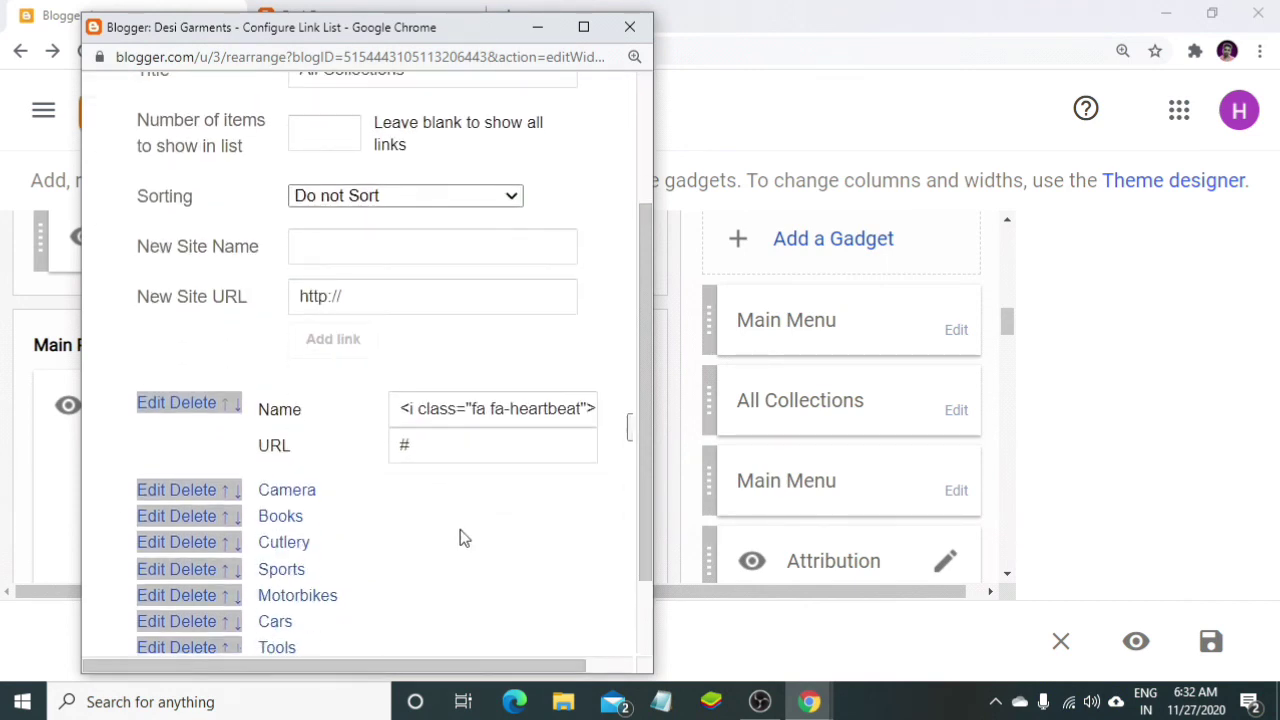
drag(557, 411, 400, 410)
click(510, 453)
scroll(300, 480, up, 2)
scroll(209, 366, down, 3)
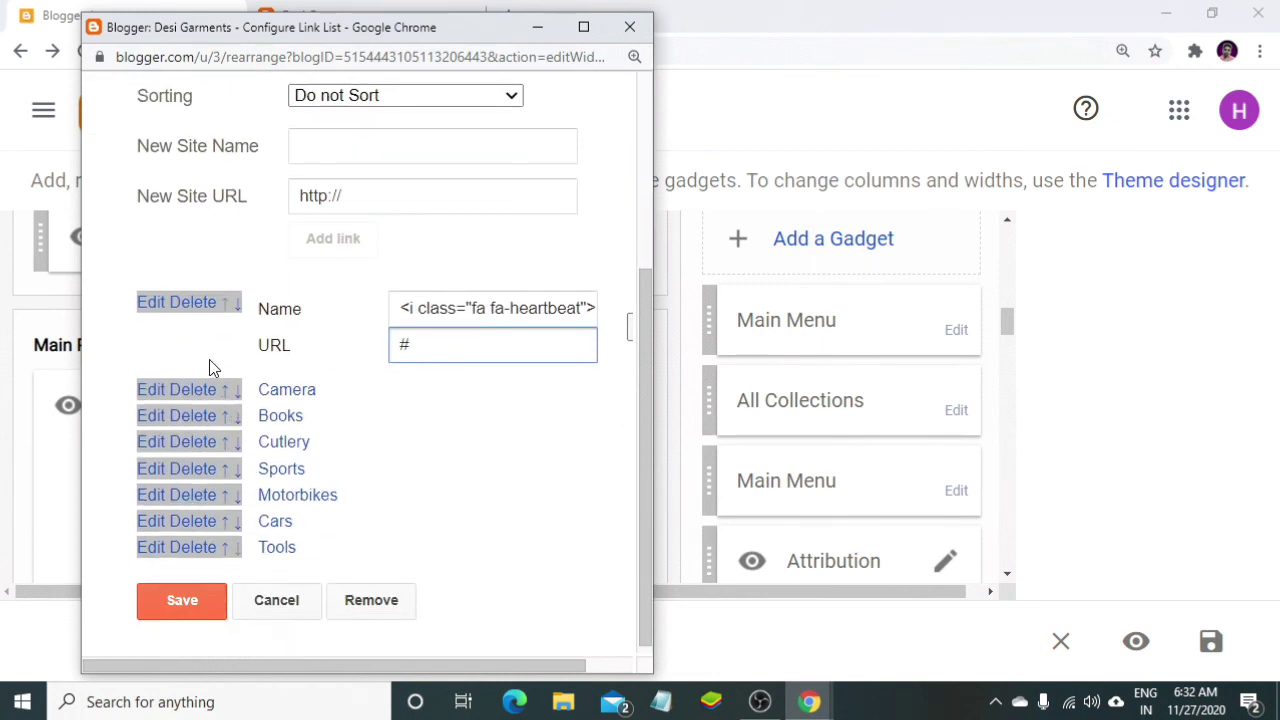
- Delete the Health Care, Camera, Books, Cutlery, Sports and Motorbikes links from the All Collections gadget
click(201, 313)
click(200, 502)
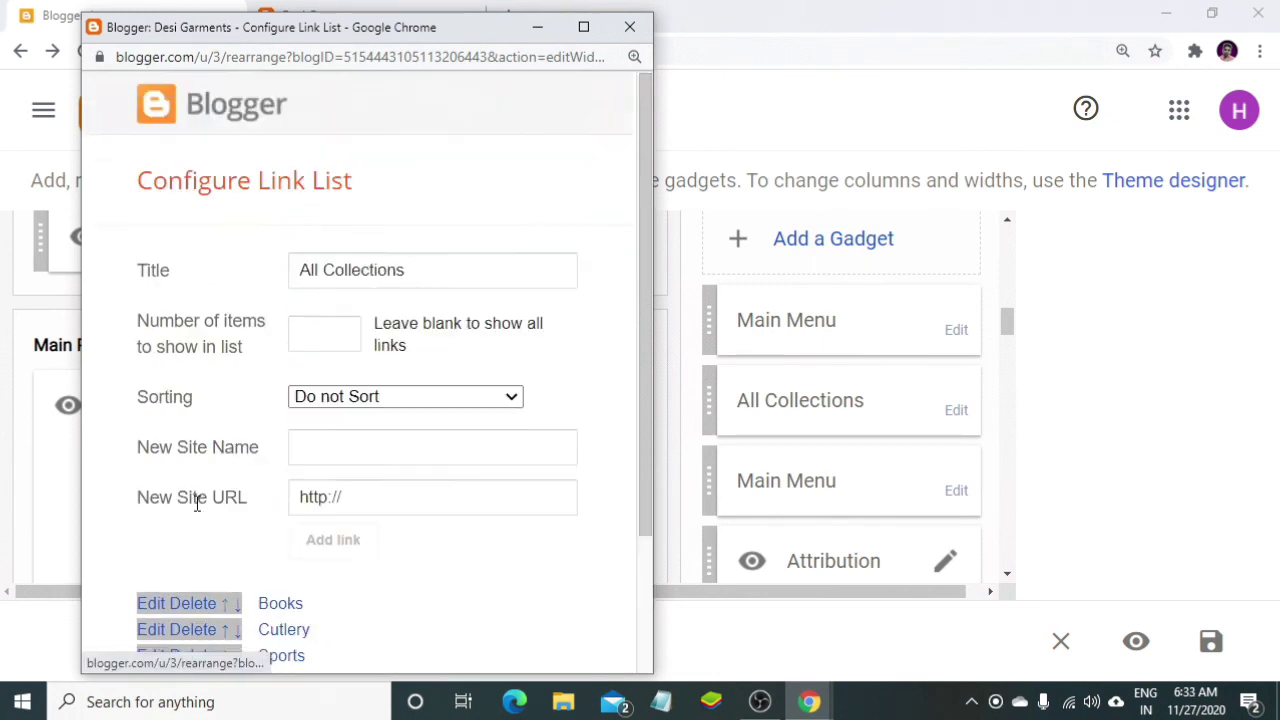
click(200, 480)
click(198, 480)
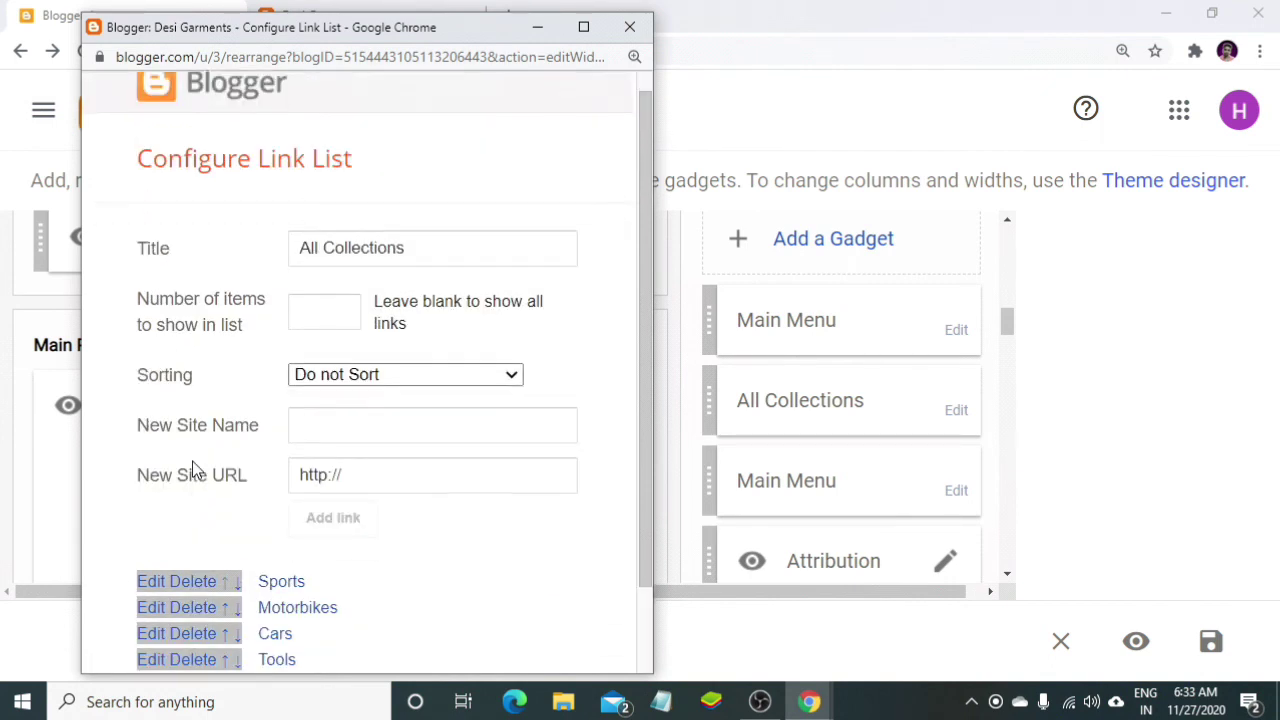
click(194, 481)
click(191, 505)
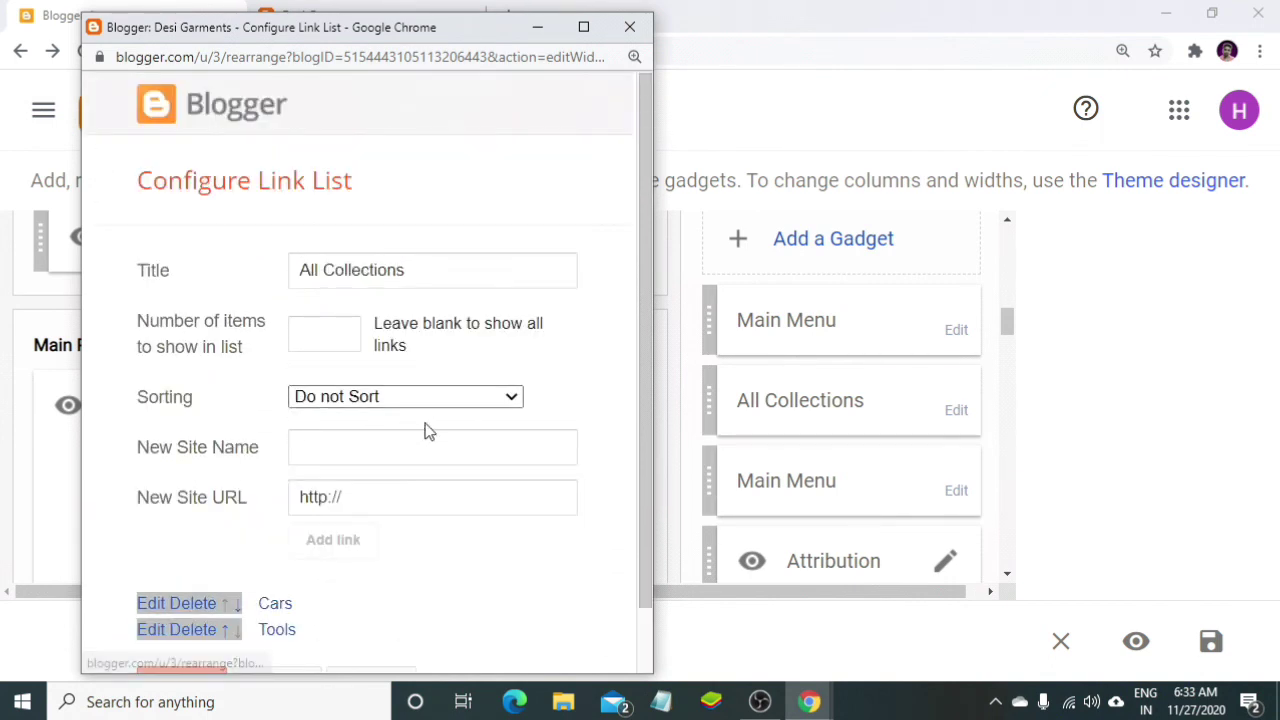
click(418, 443)
text(saree)
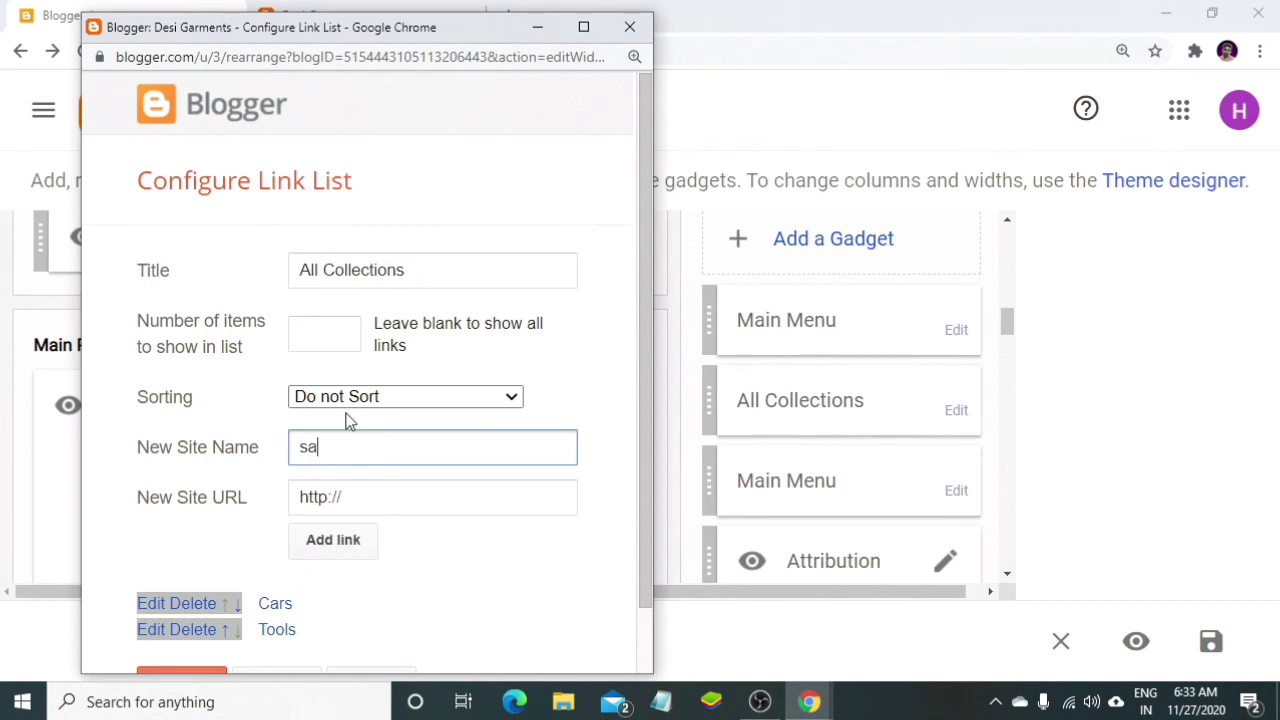
click(415, 500)
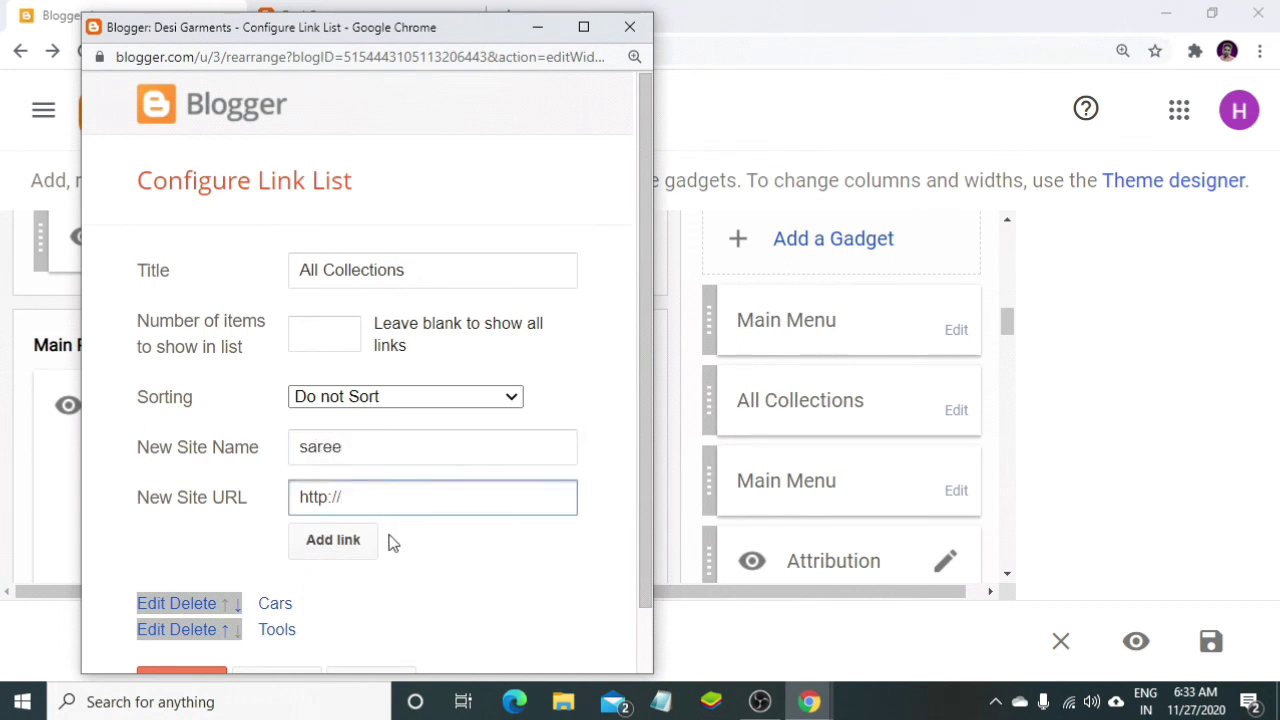
click(350, 548)
scroll(310, 620, down, 1)
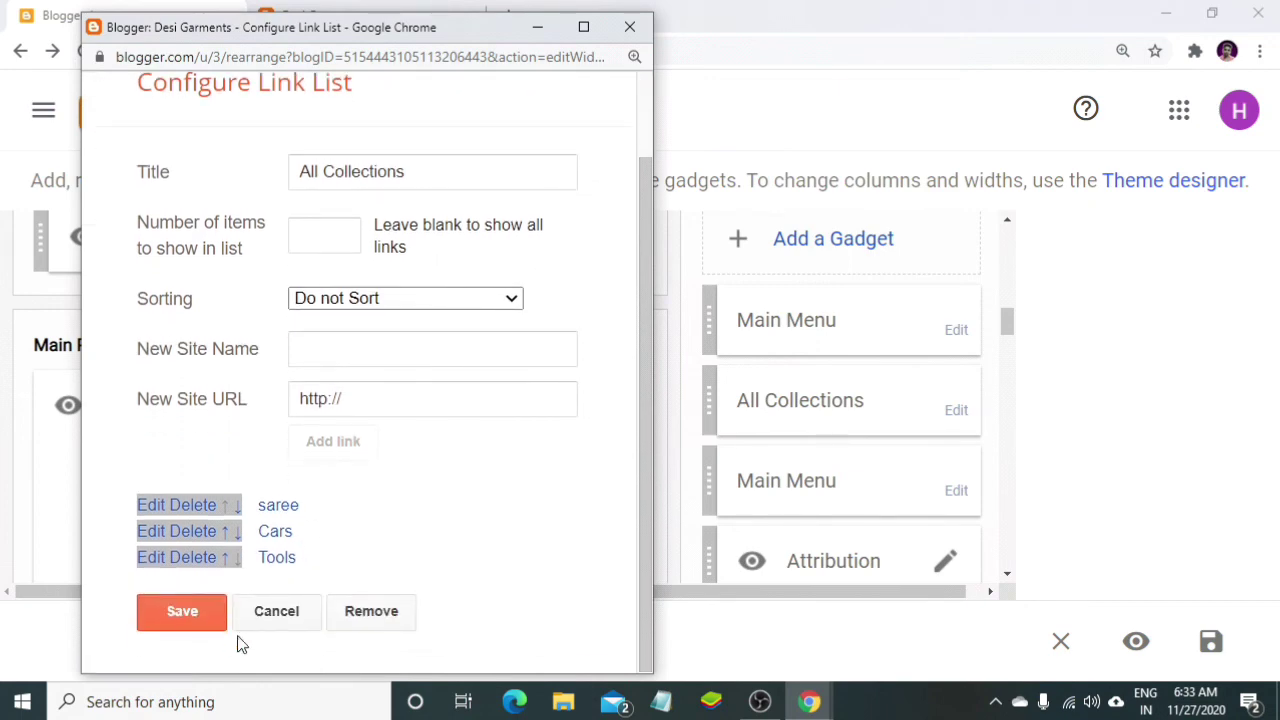
click(207, 616)
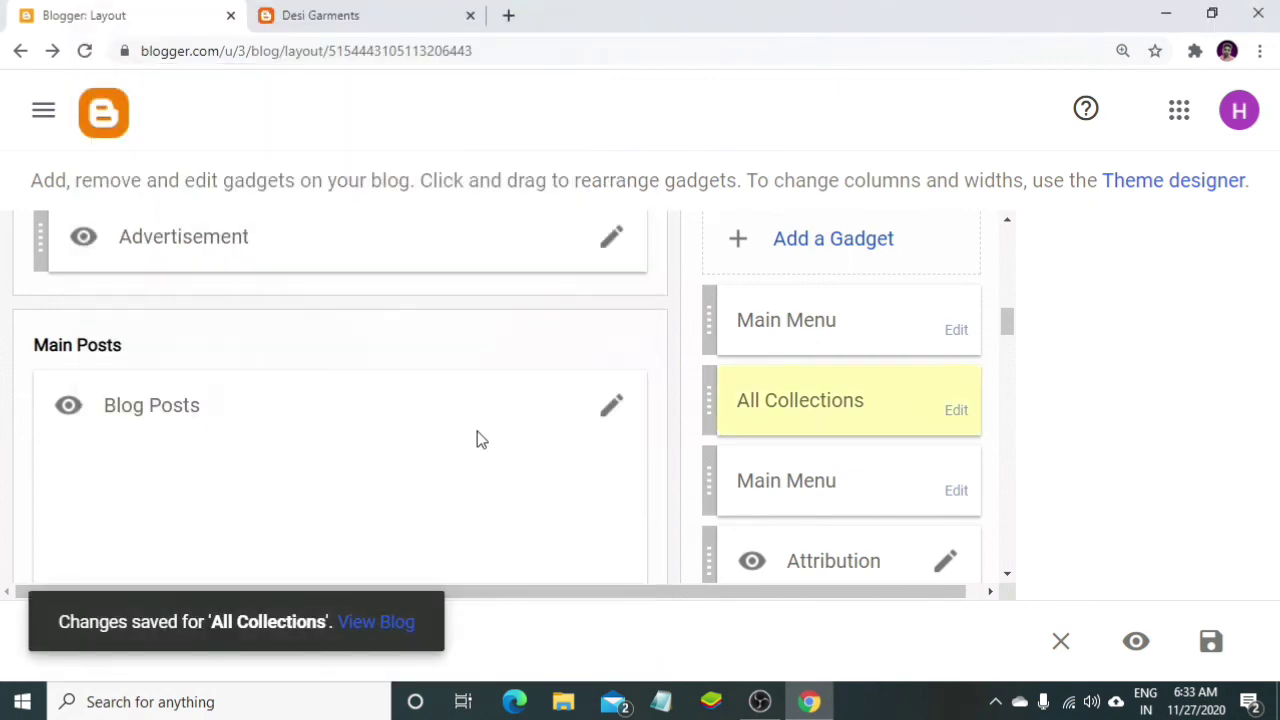
- Reload the live store page to check the All Collections links in its sidebar
click(362, 20)
click(85, 50)
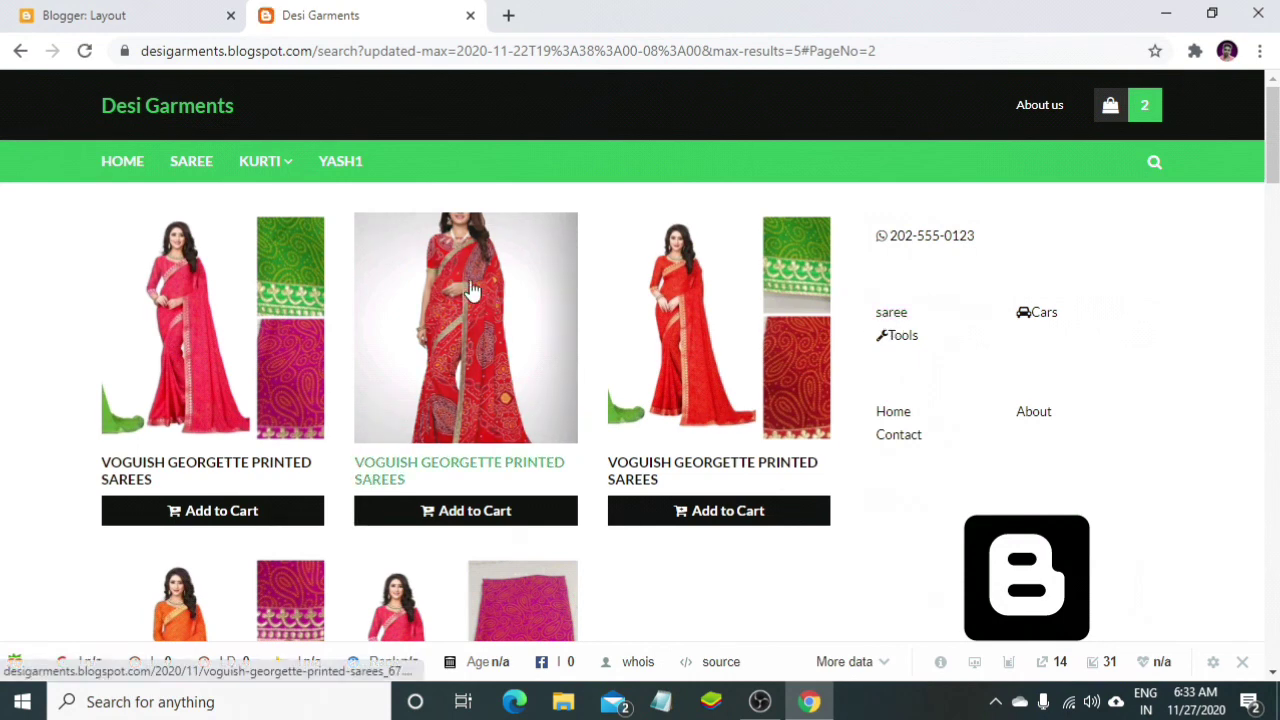
click(187, 18)
click(360, 16)
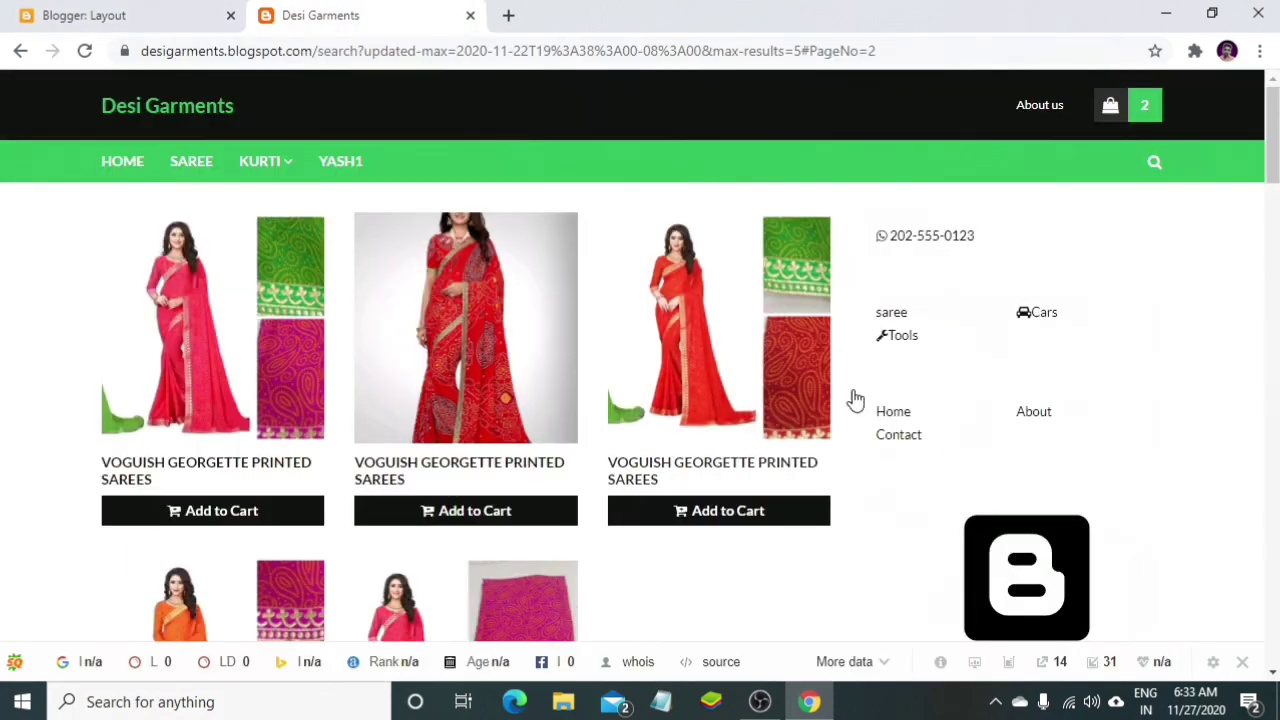
- Return to the layout and open the Main Menu gadget below All Collections, going to its list of links
click(205, 20)
scroll(560, 283, down, 2)
scroll(700, 340, up, 2)
scroll(861, 383, down, 1)
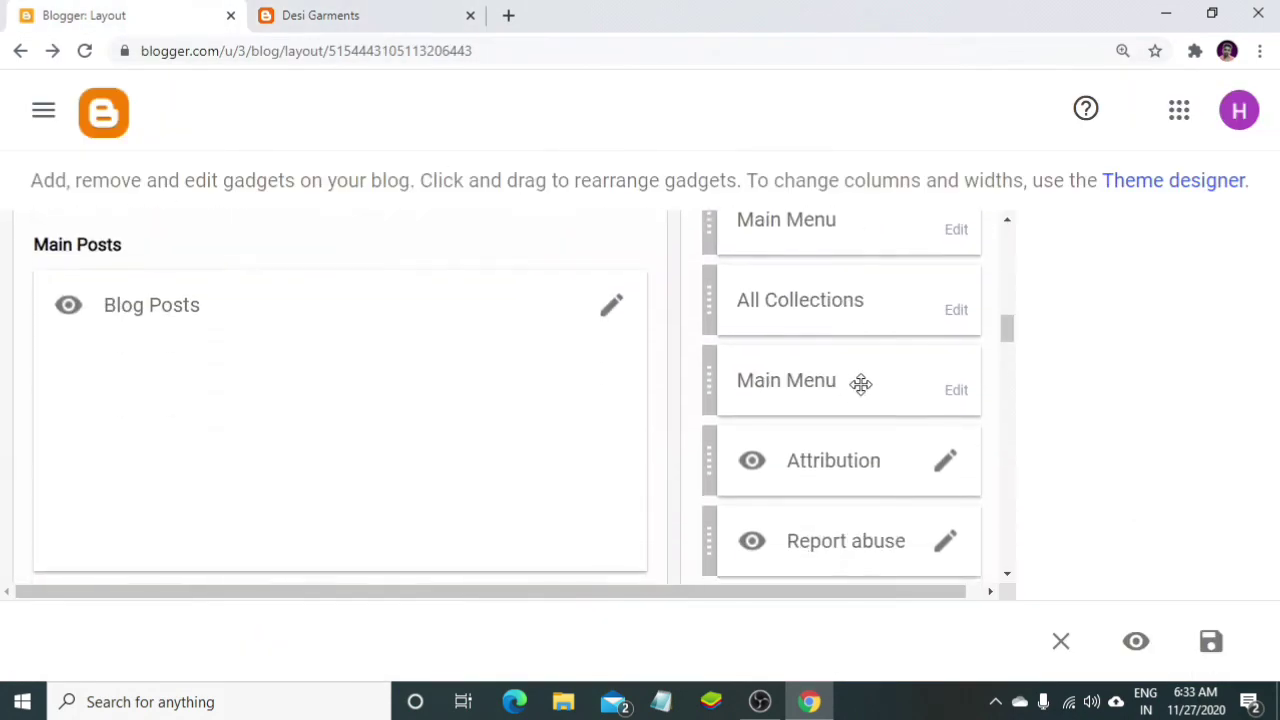
click(956, 393)
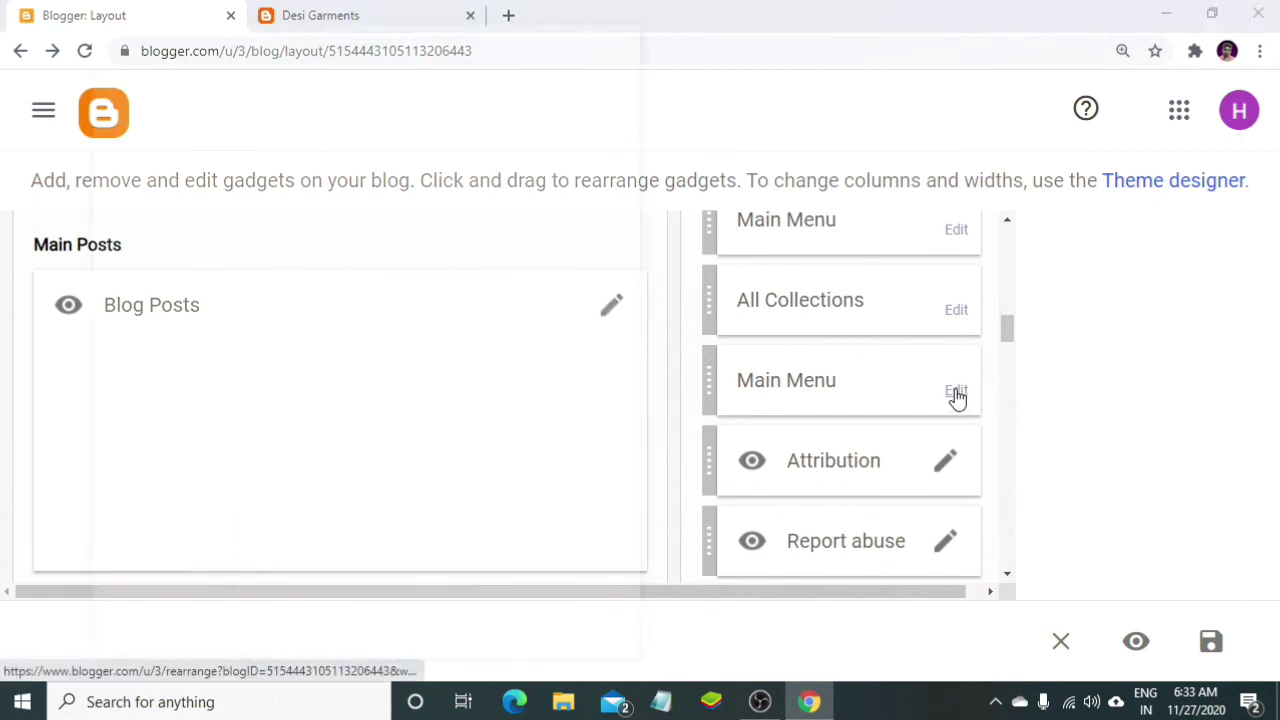
scroll(455, 542, down, 1)
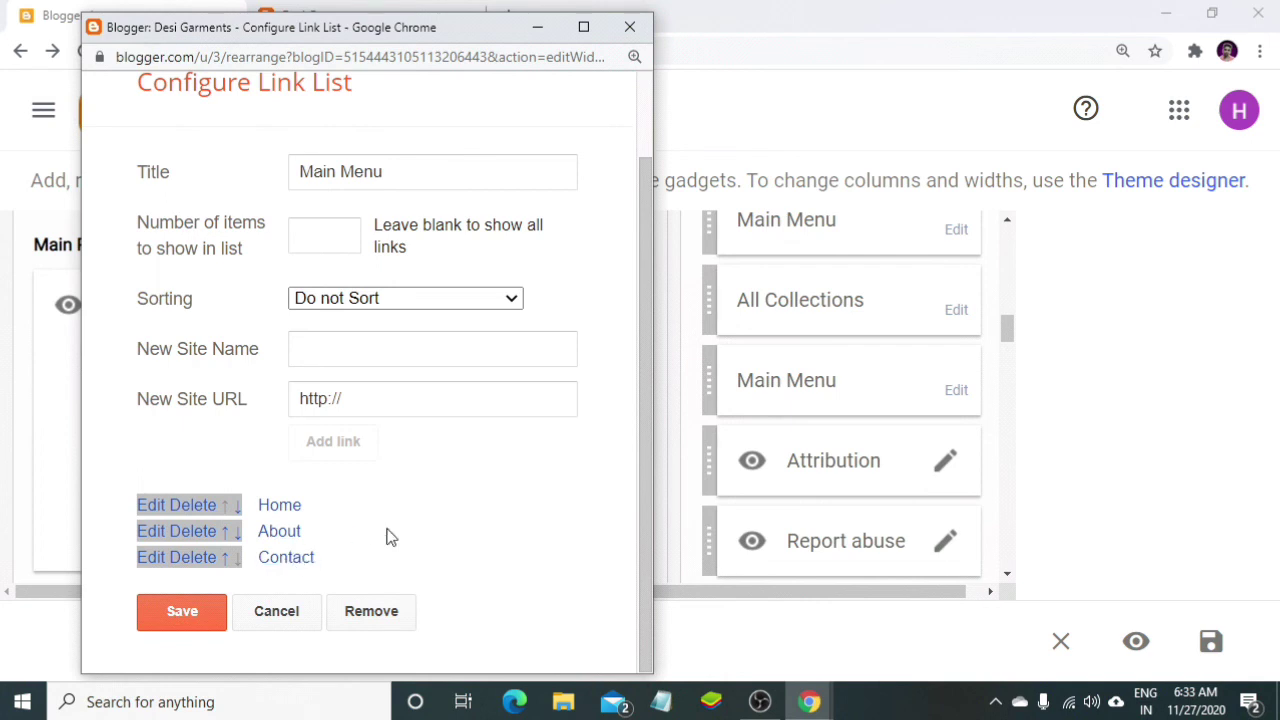
- Rename the Home link to "saree" in this Main Menu gadget and save the gadget
click(152, 506)
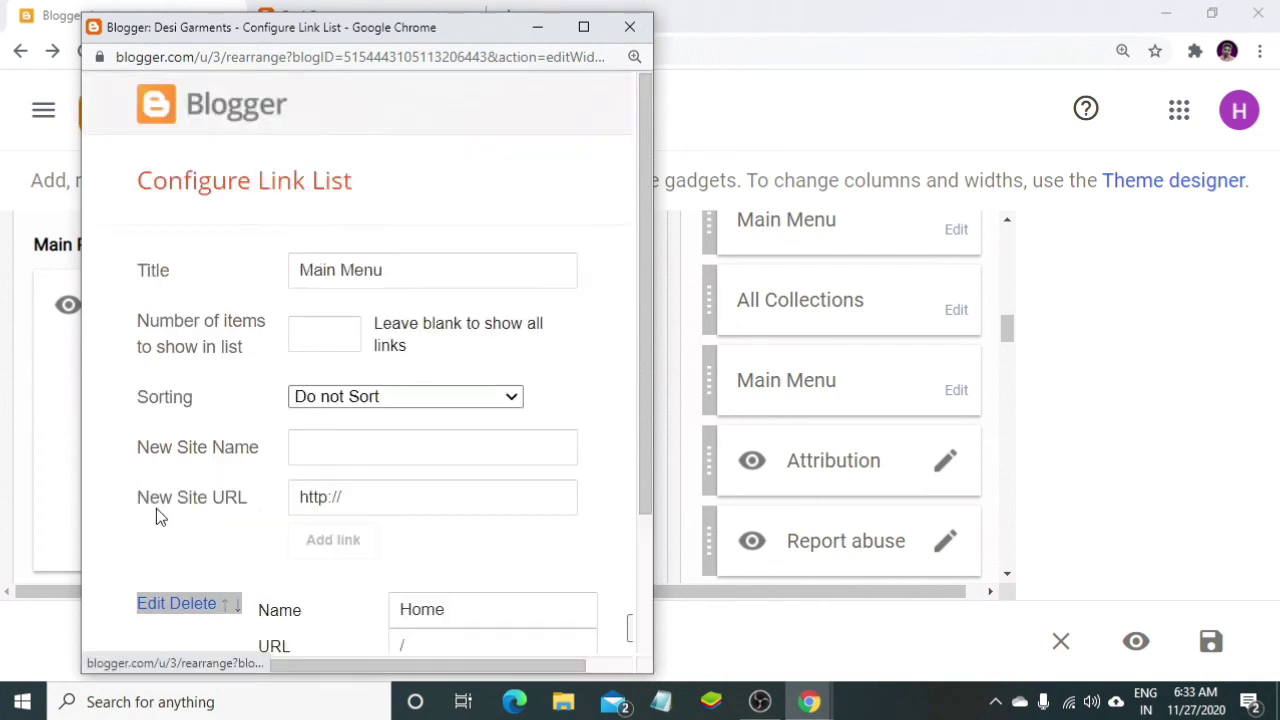
scroll(366, 539, down, 1)
click(448, 546)
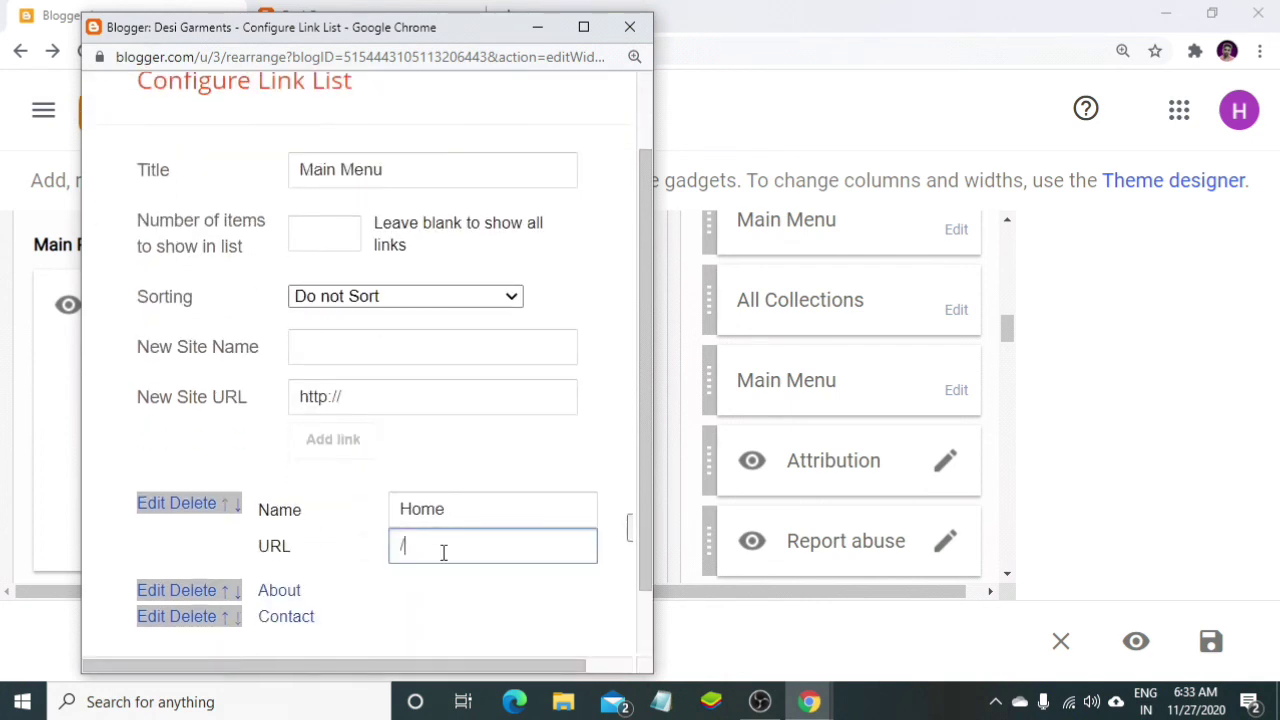
drag(460, 509, 370, 518)
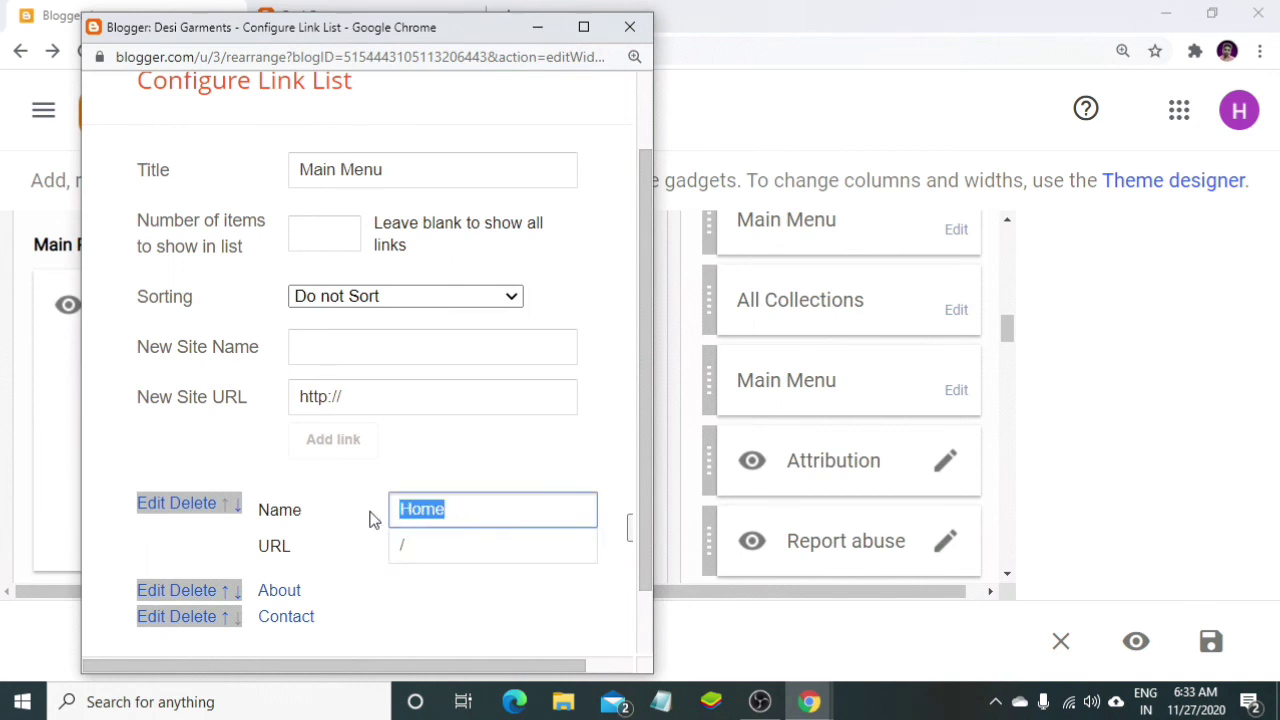
scroll(370, 518, down, 1)
text(saree)
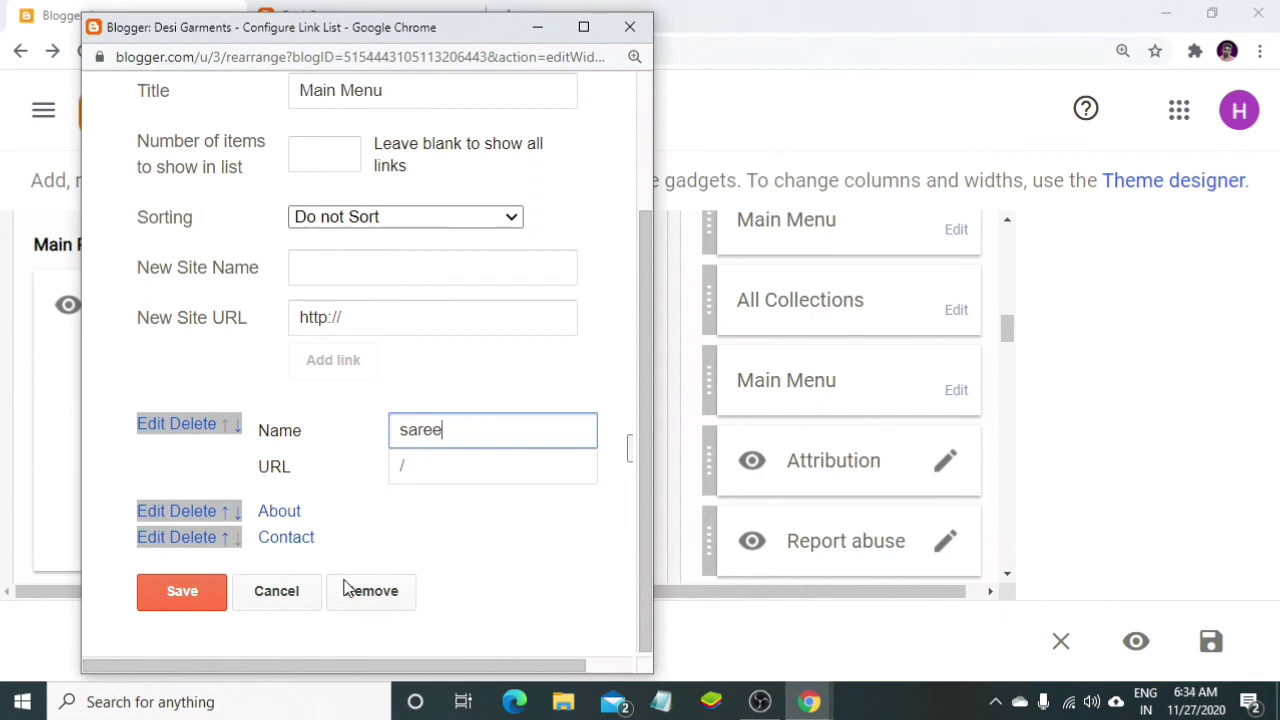
click(197, 599)
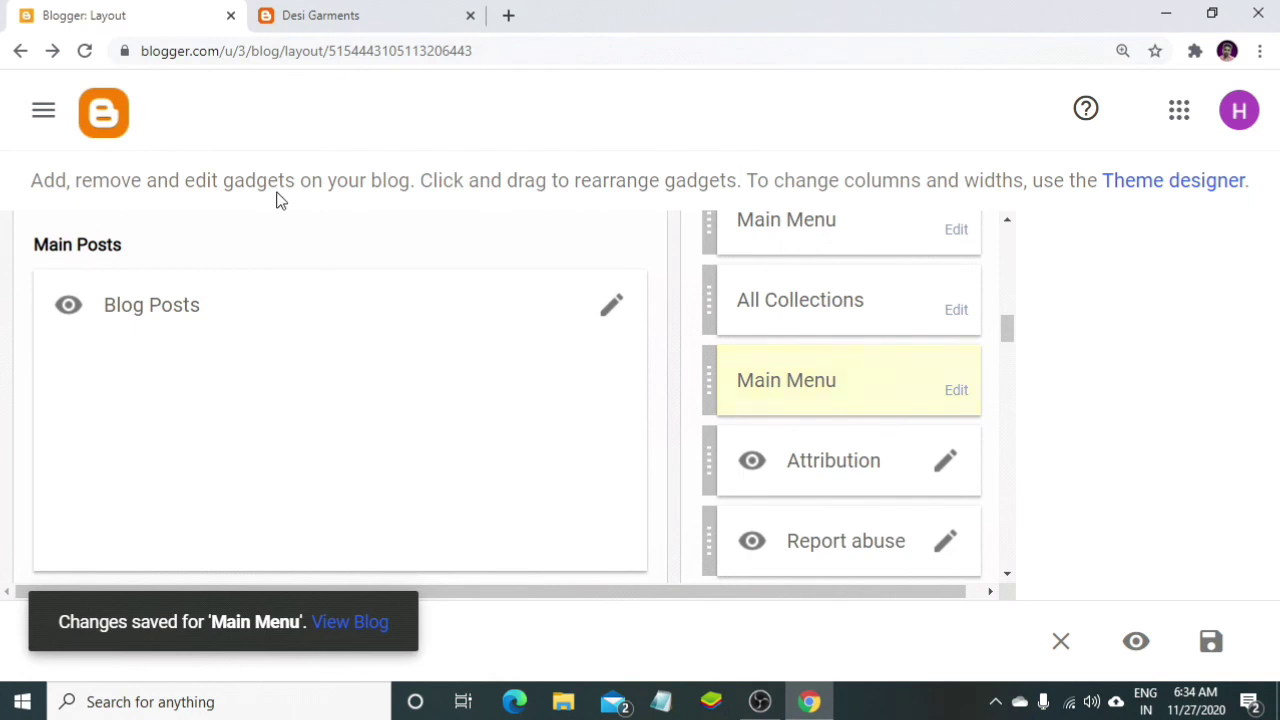
- Reload the live store page and check the renamed sidebar menu link and the attribution block beneath it
click(321, 22)
click(87, 51)
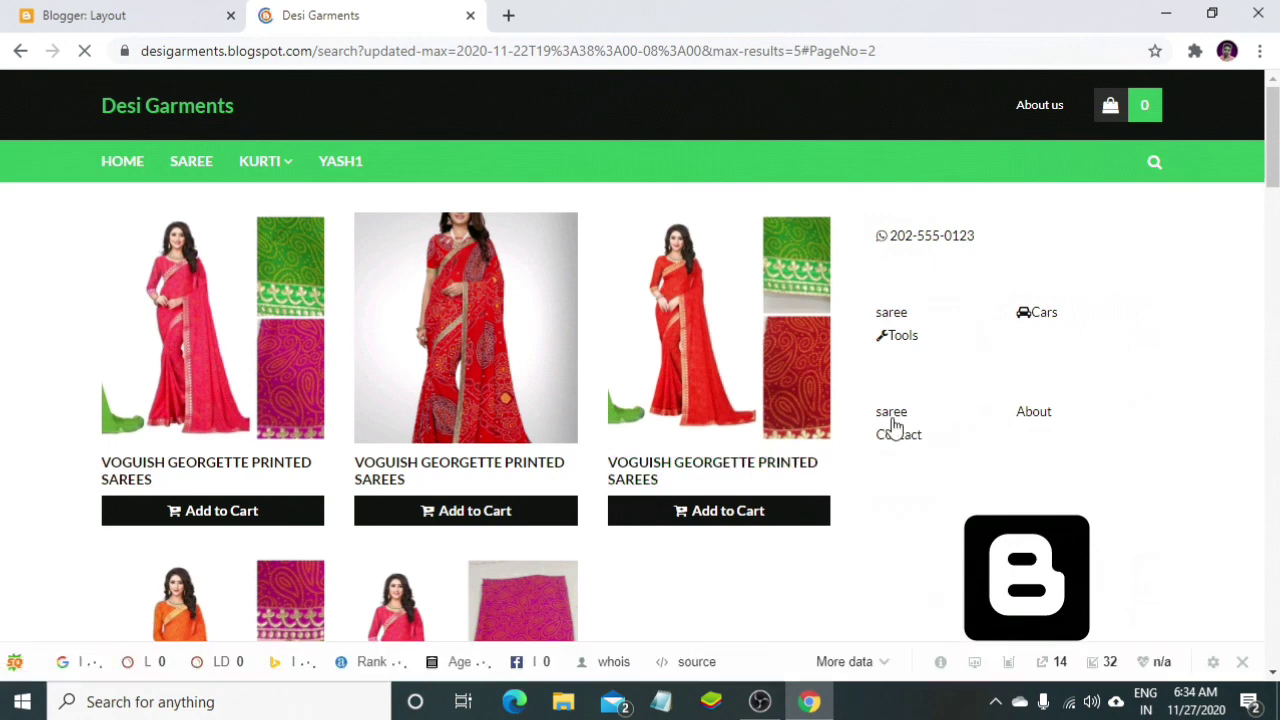
scroll(903, 400, down, 1)
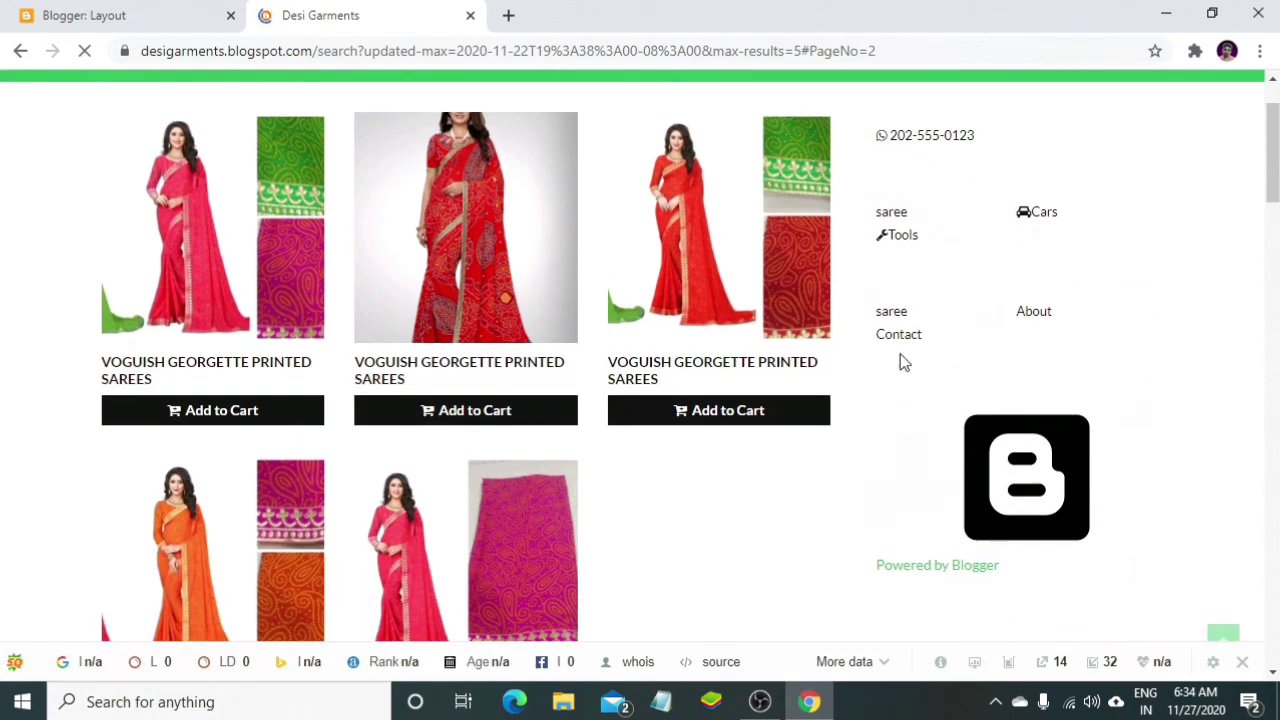
scroll(953, 490, down, 1)
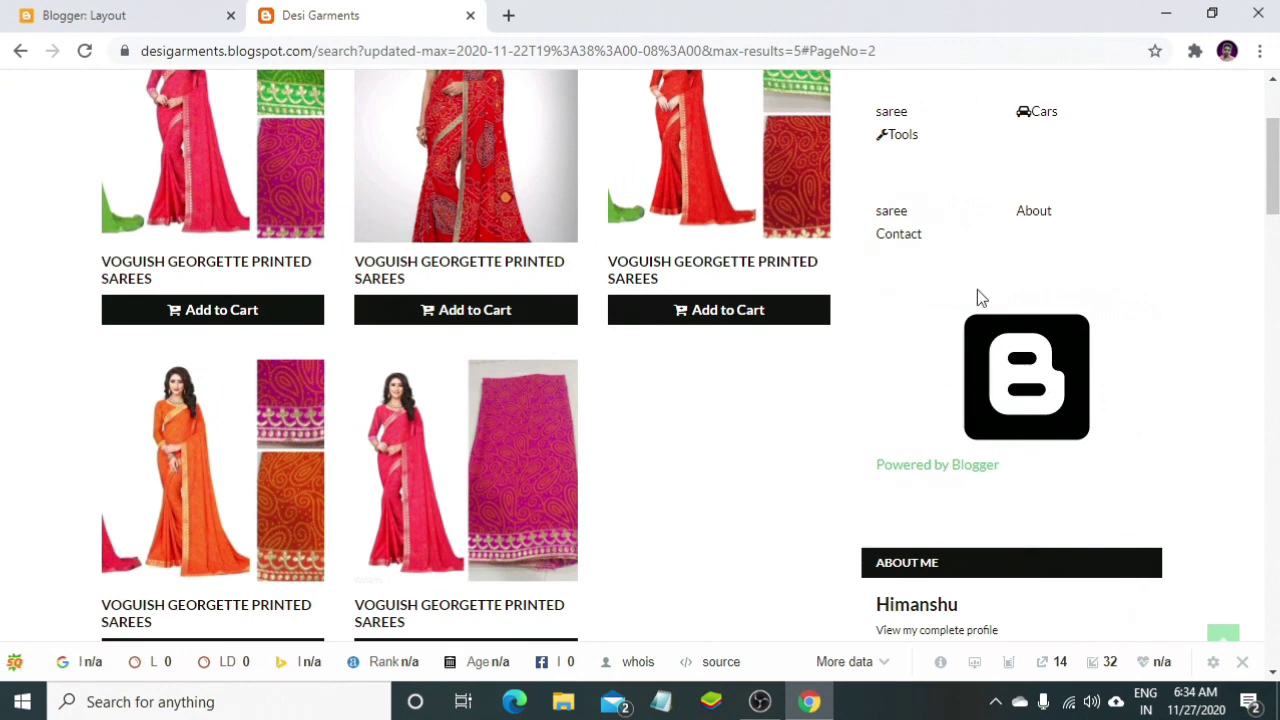
- Set the Attribution gadget's copyright text to "copyright by saree", save it, and reload the live store page to check it
click(205, 28)
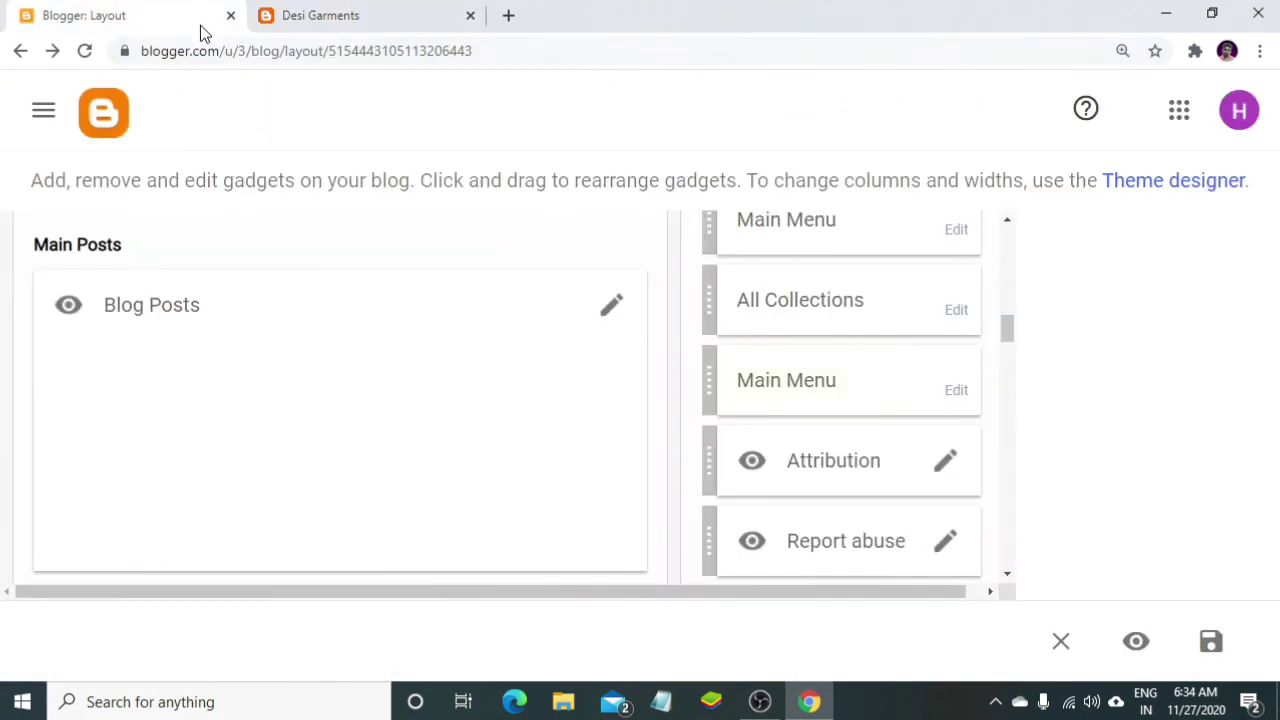
click(948, 470)
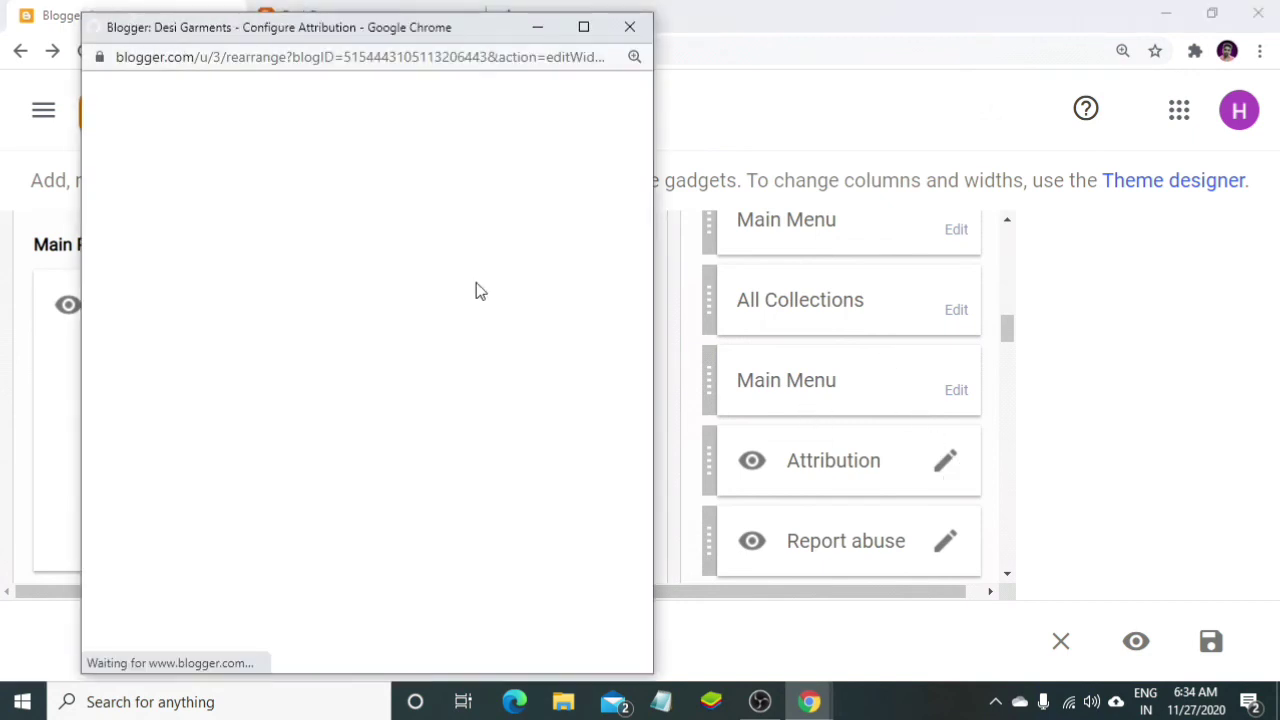
click(185, 321)
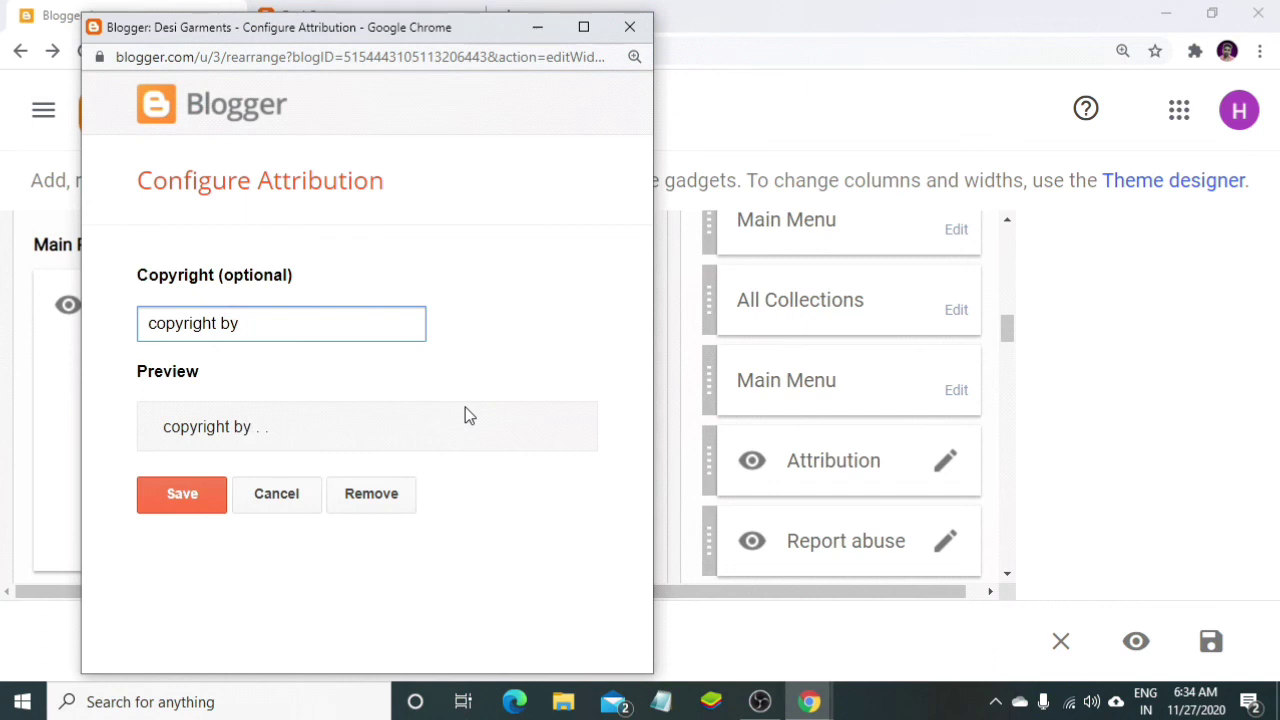
text(saree)
click(182, 493)
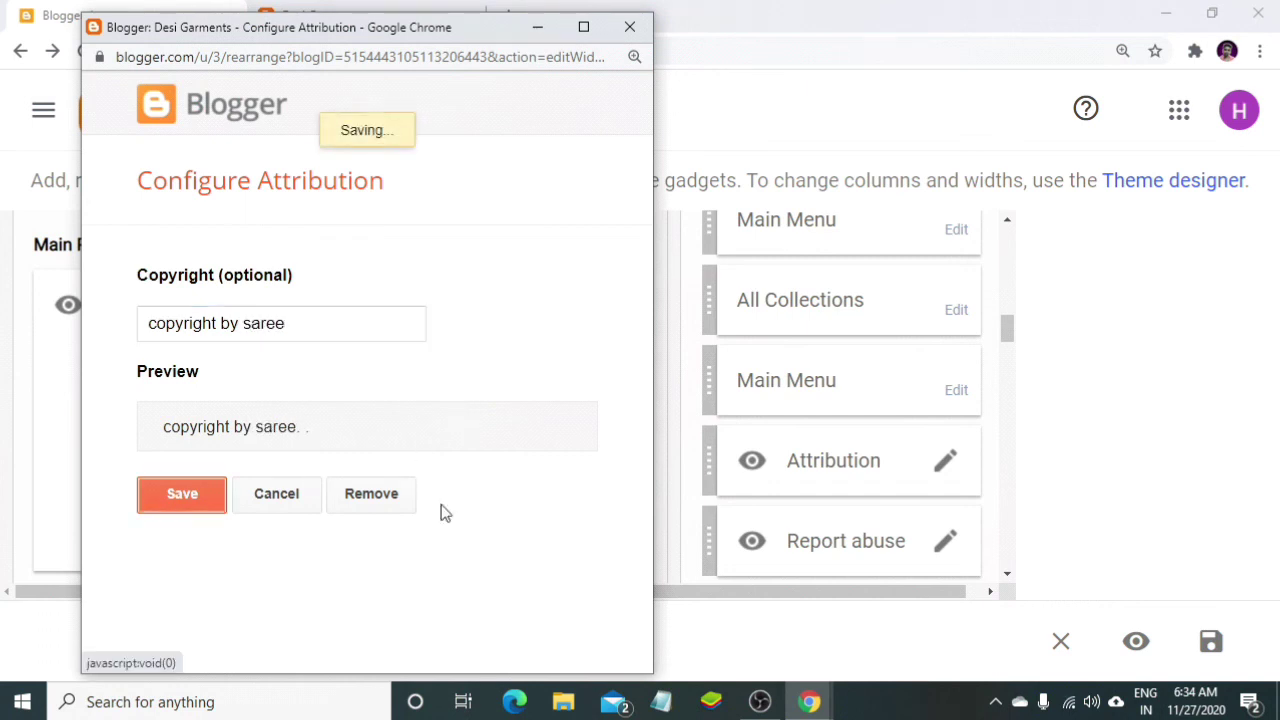
click(410, 22)
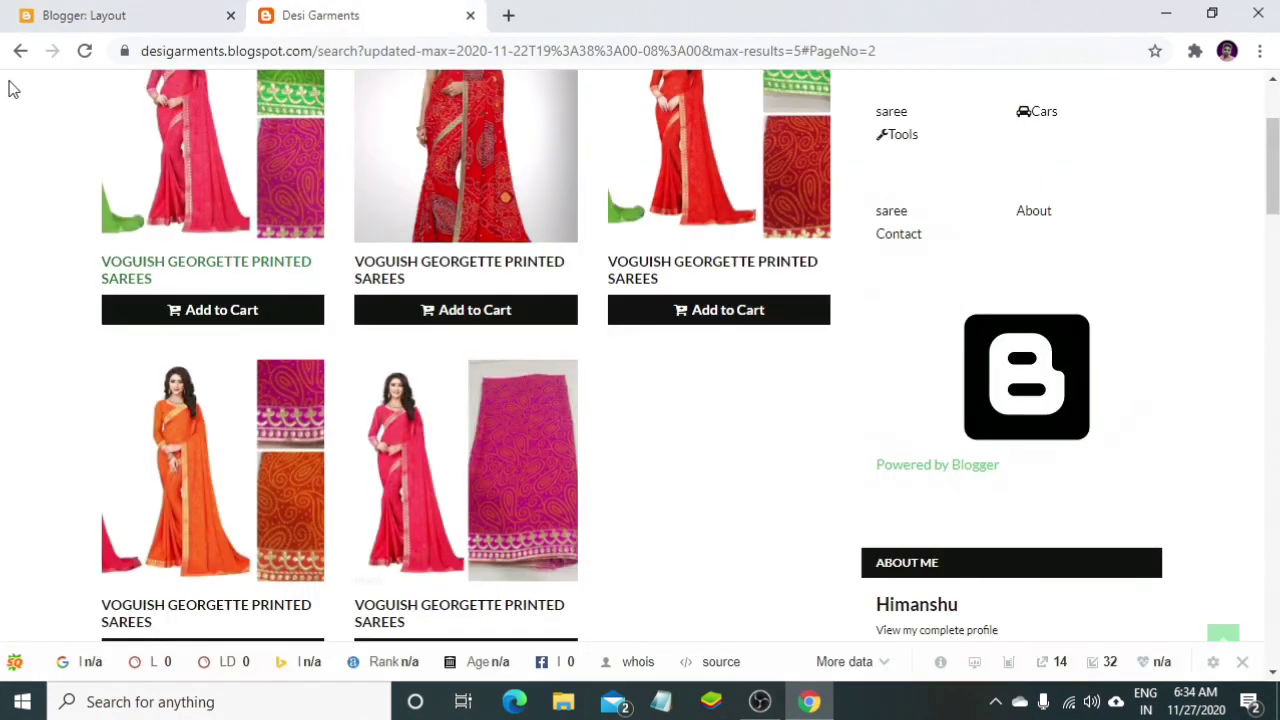
click(85, 50)
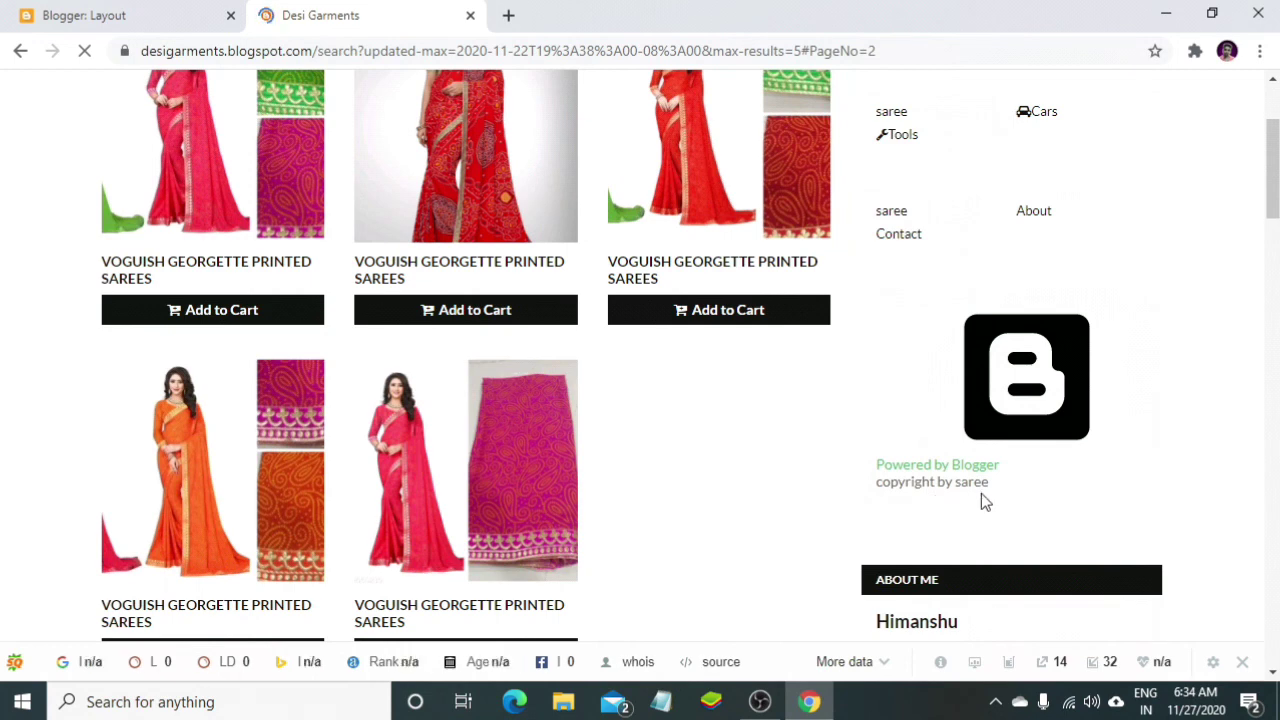
- Remove the Attribution gadget from the blog layout, then reload the live store page to check the sidebar
click(110, 15)
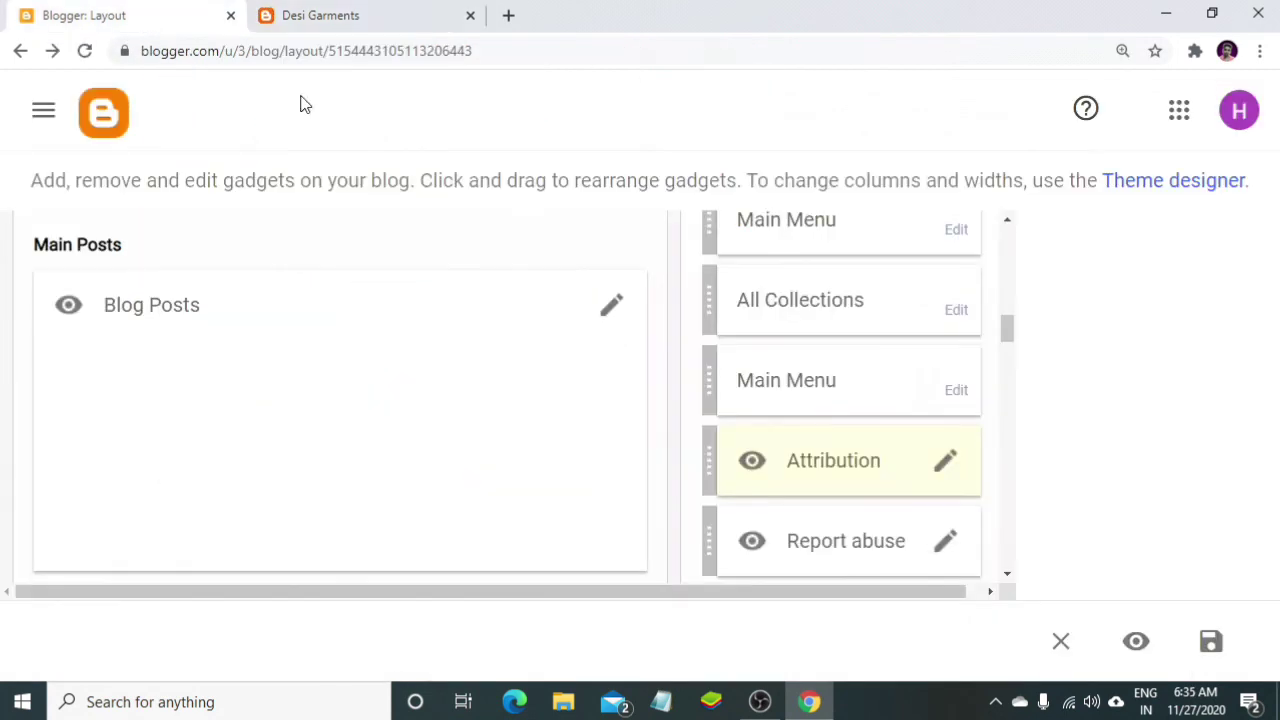
click(942, 472)
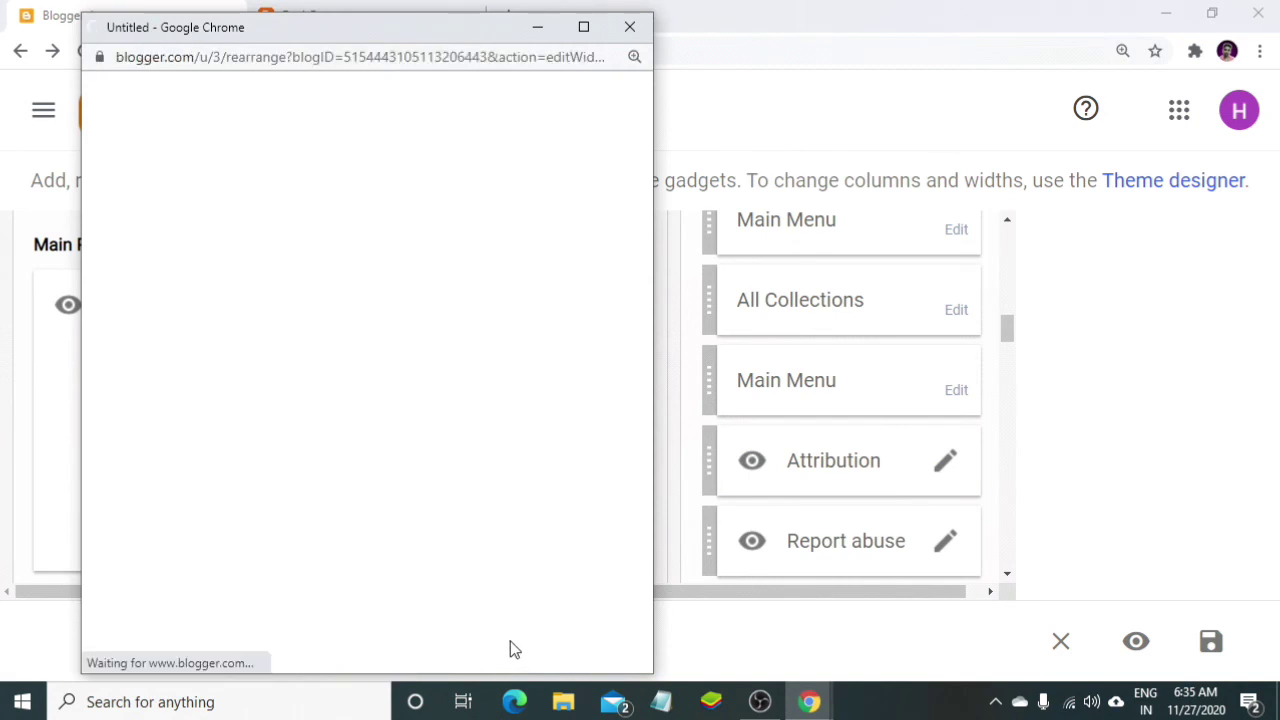
click(395, 496)
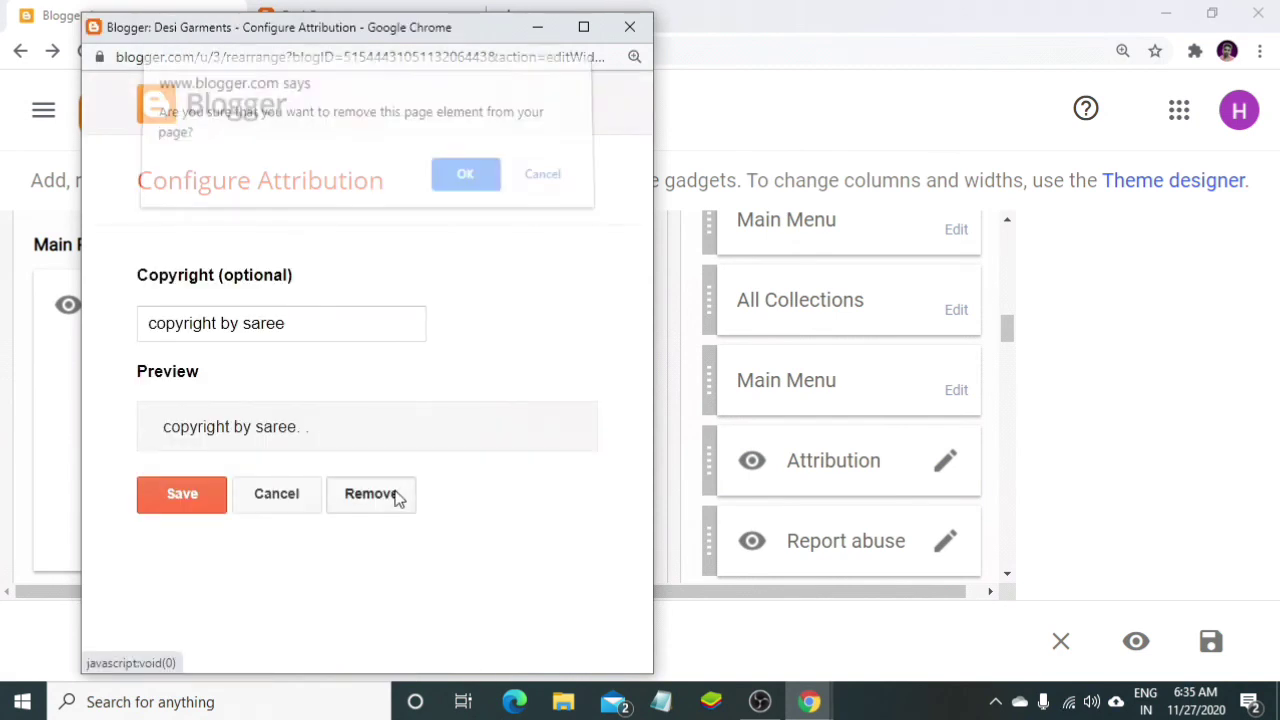
click(480, 194)
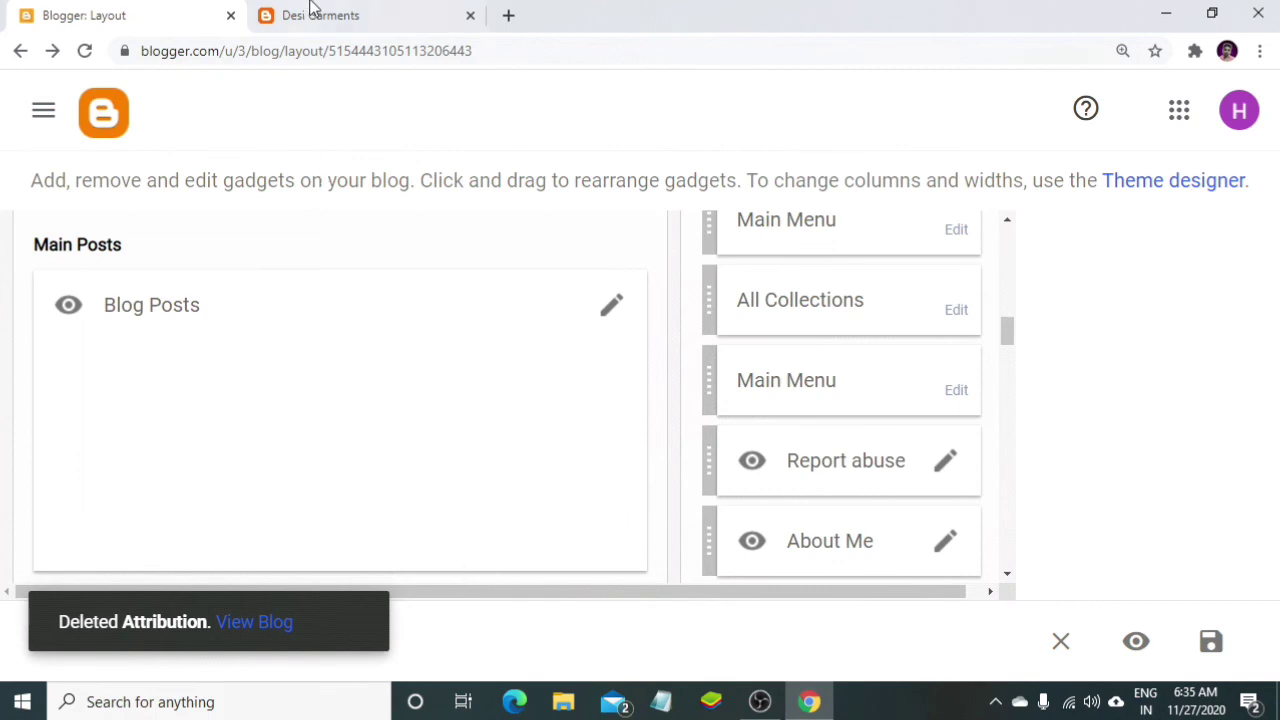
click(312, 10)
click(86, 51)
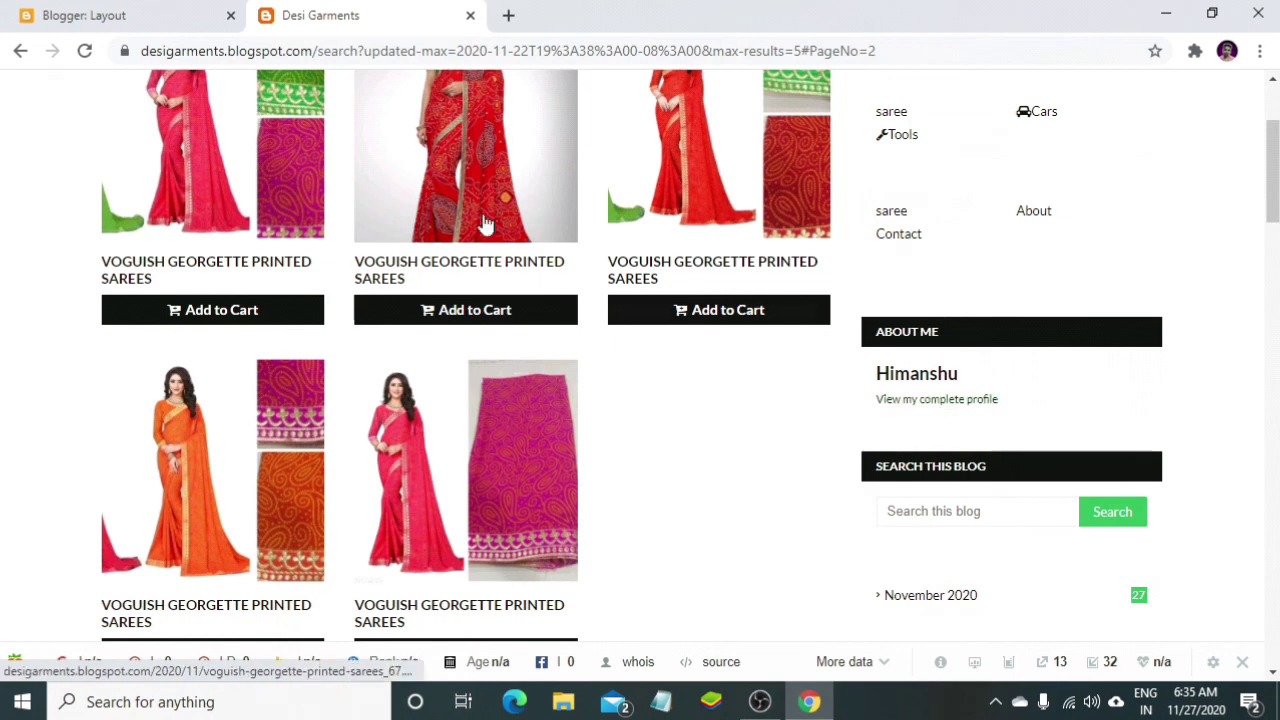
- Return to the layout, view the Report abuse gadget's settings, and close them without saving
click(145, 14)
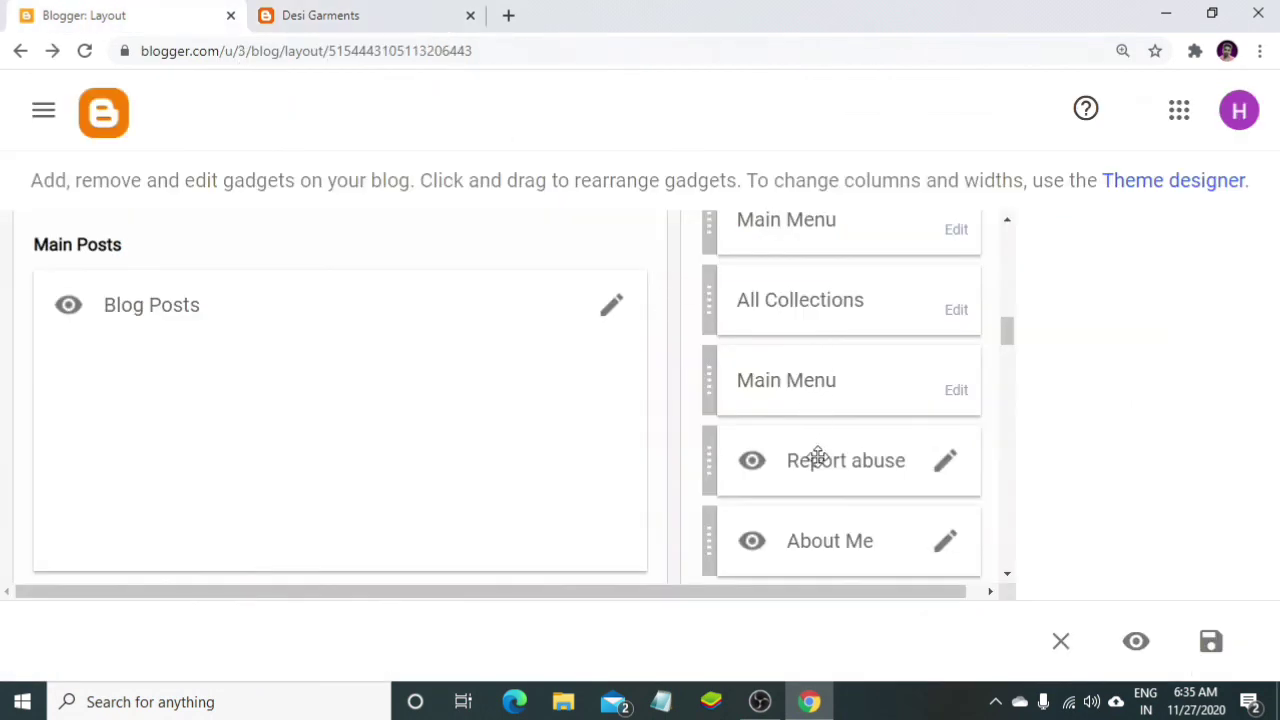
scroll(850, 515, down, 3)
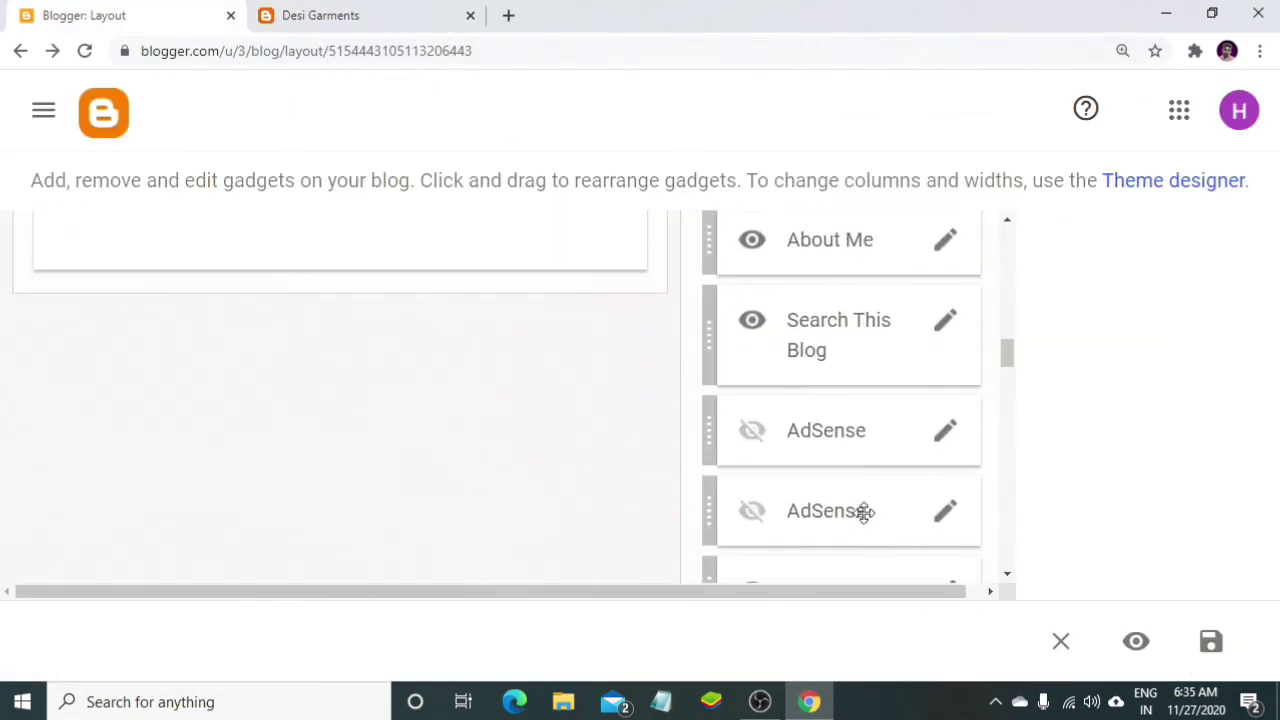
scroll(860, 470, up, 3)
scroll(860, 458, up, 1)
click(943, 463)
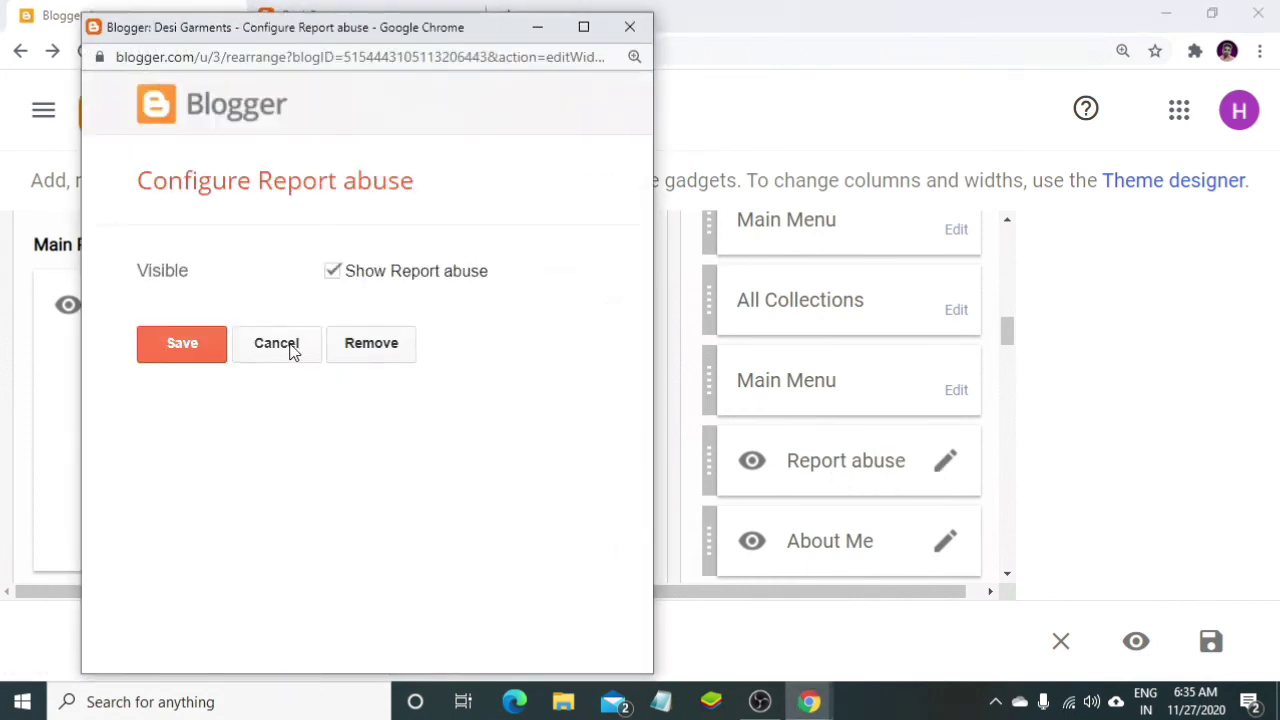
click(629, 27)
- Review the About Me gadget's profile settings, back out of removing it, and save the gadget
scroll(900, 380, down, 2)
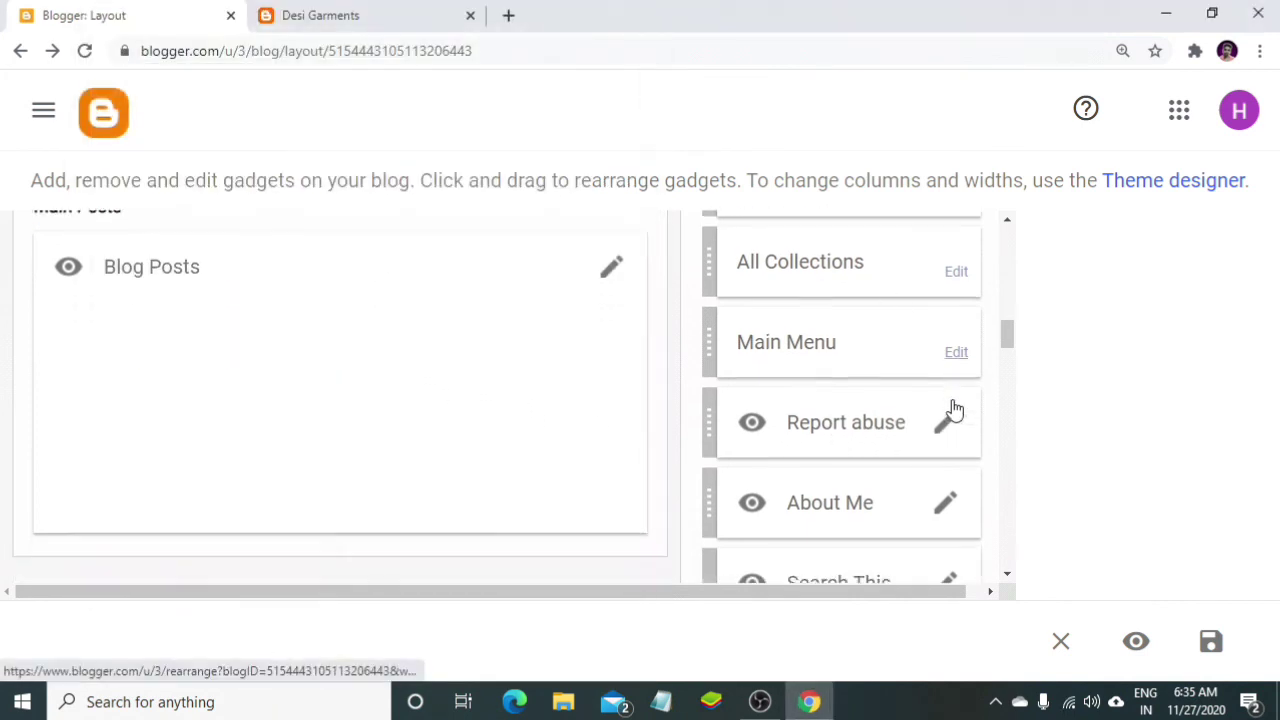
click(940, 348)
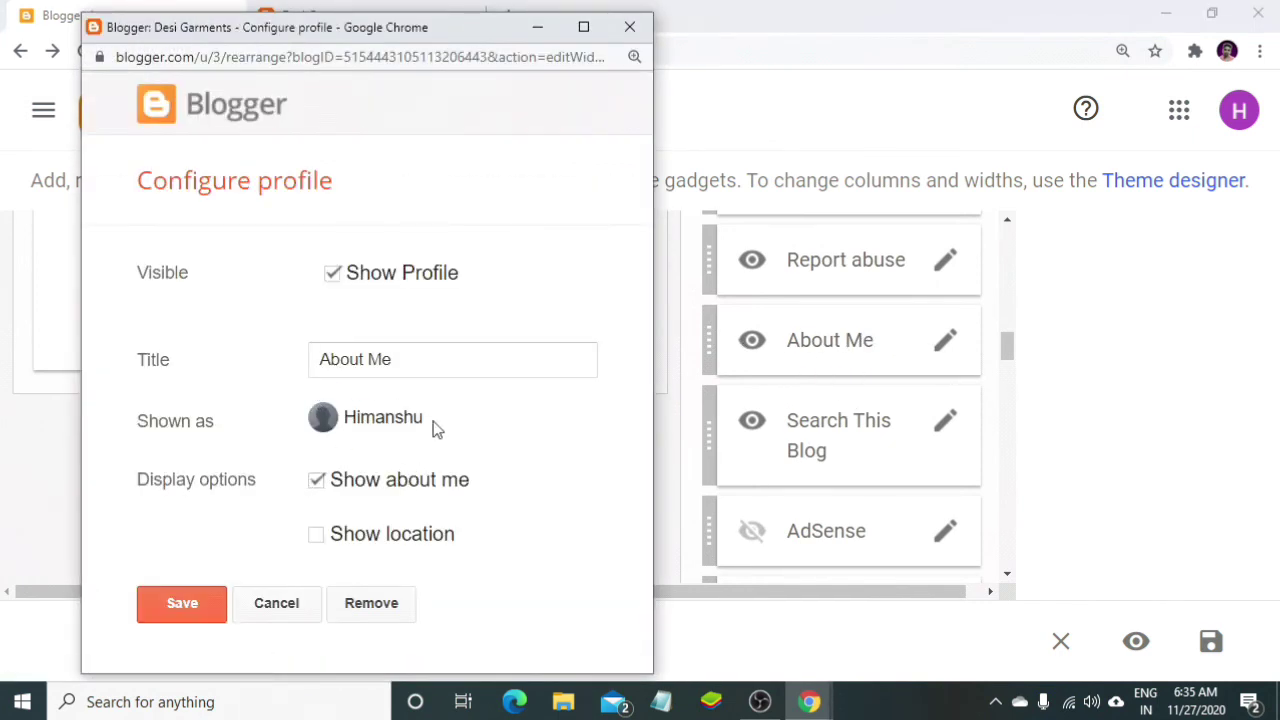
drag(424, 418, 400, 418)
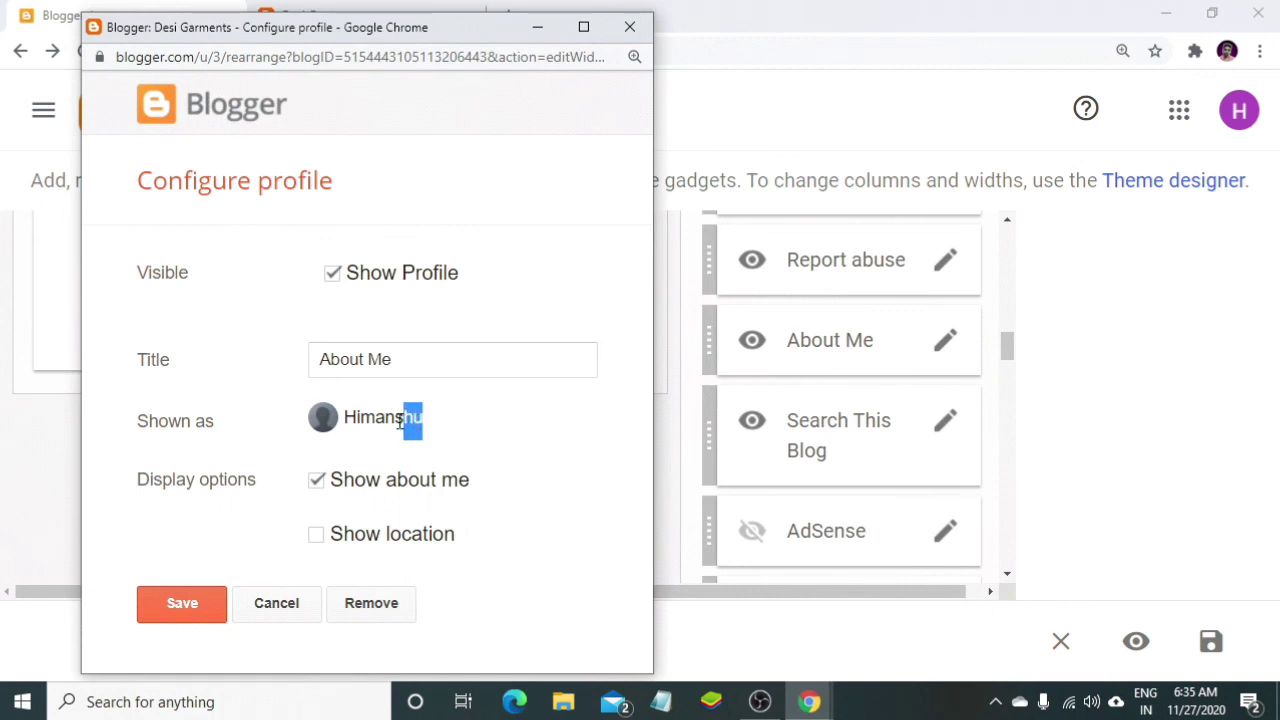
drag(393, 363, 320, 368)
click(490, 360)
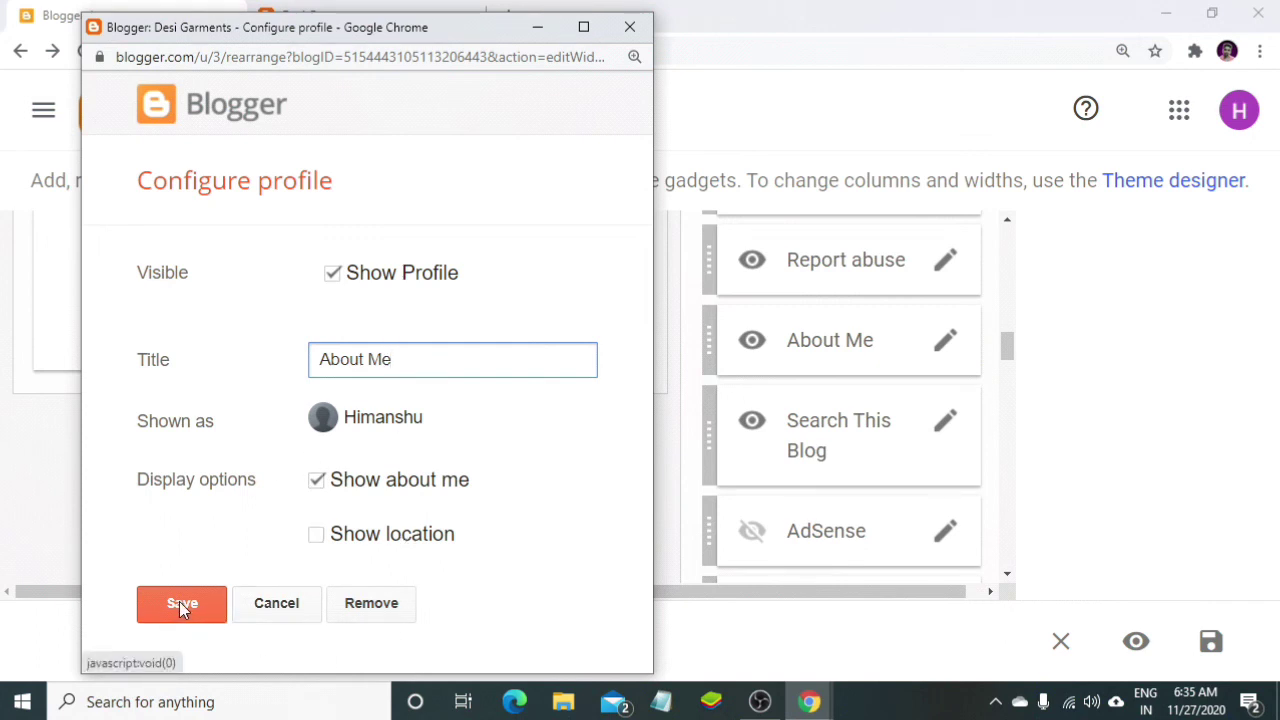
click(372, 605)
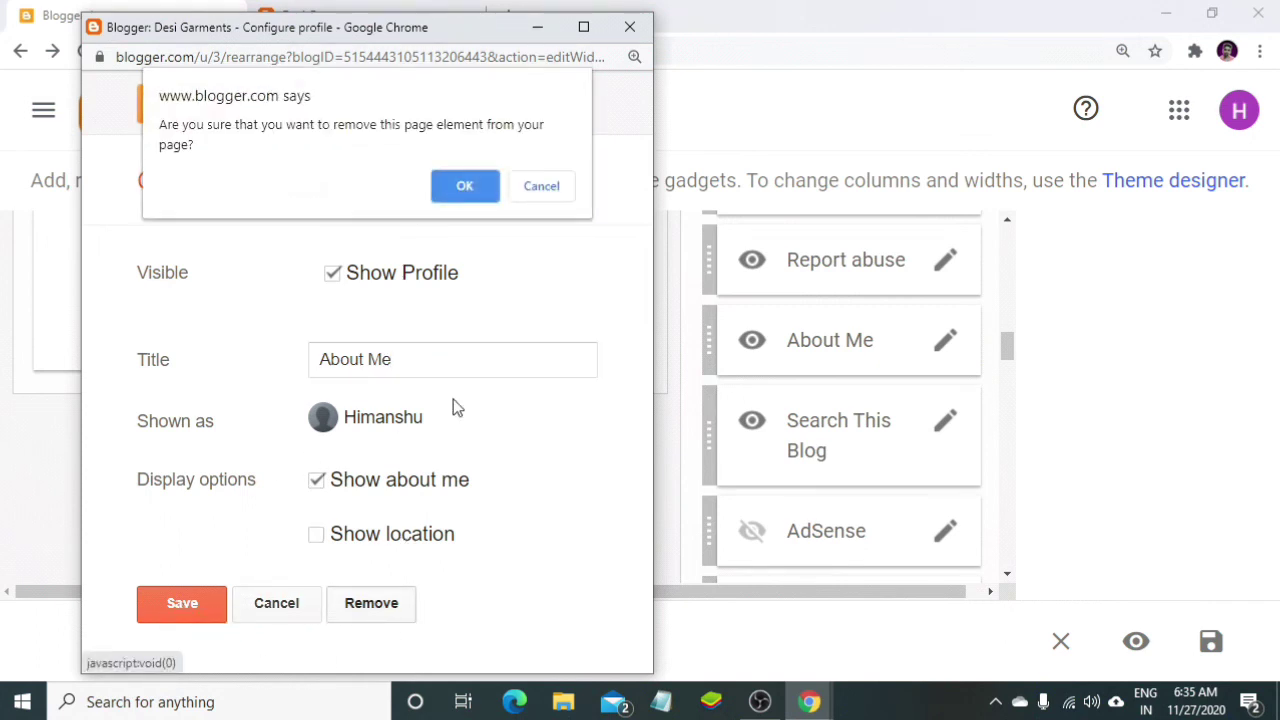
click(548, 186)
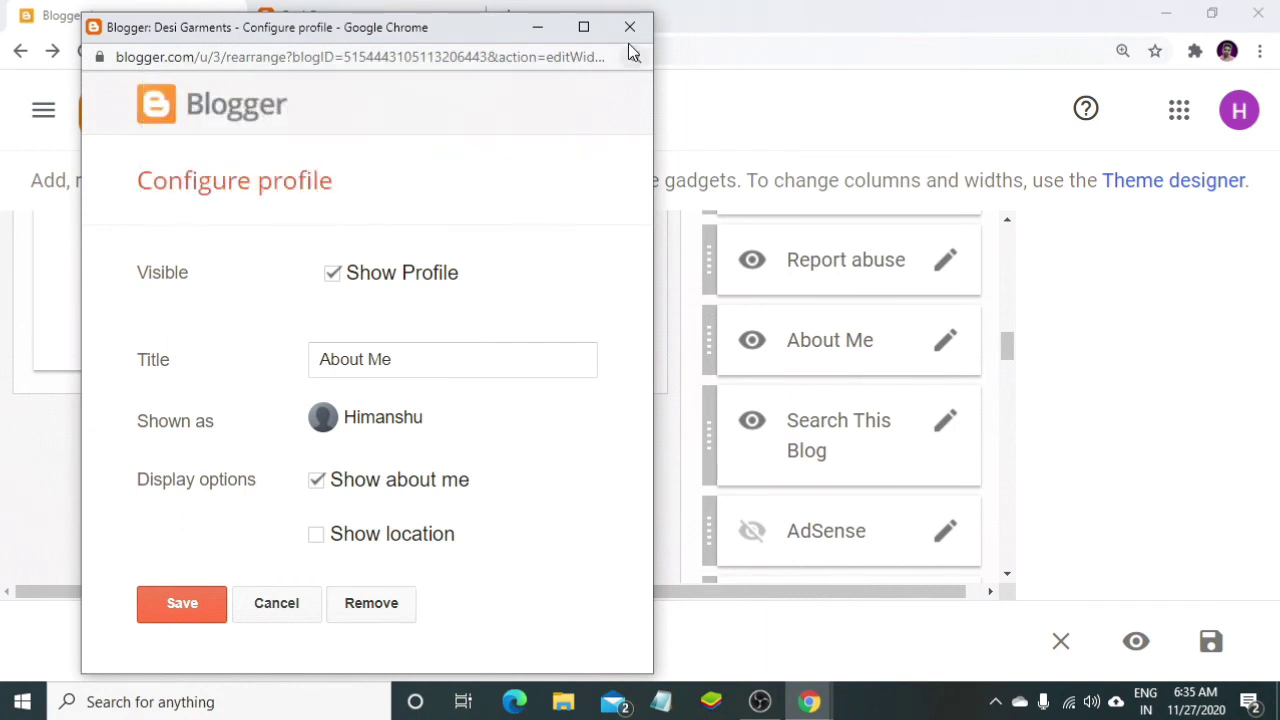
click(187, 607)
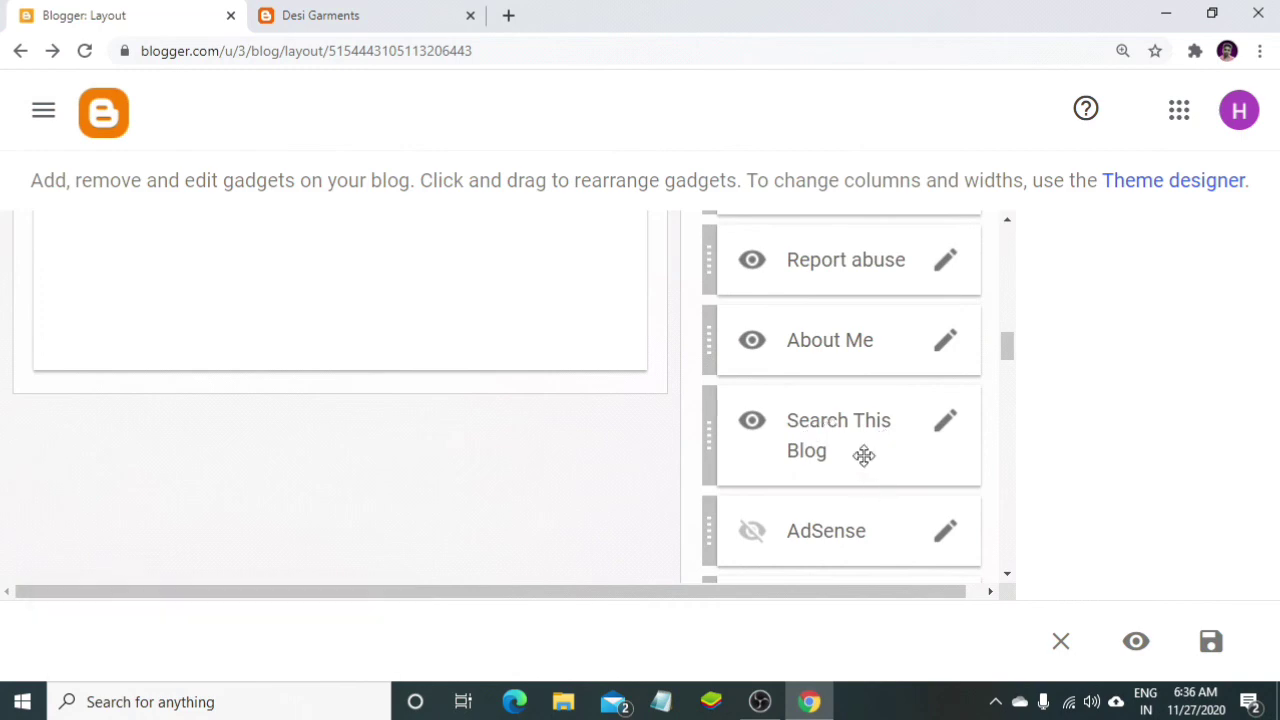
- Give the Blog archive gadget below the AdSense gadgets the title "saree" and save it
scroll(863, 456, down, 1)
scroll(860, 400, down, 2)
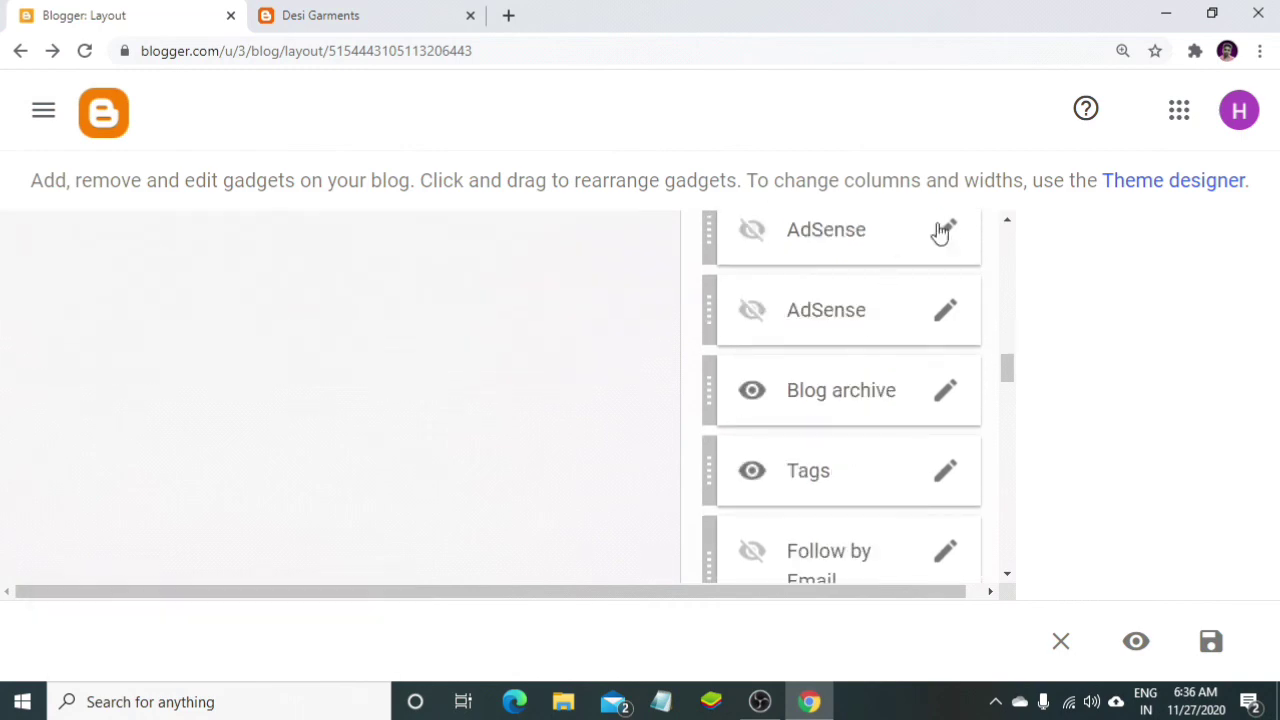
scroll(942, 245, up, 1)
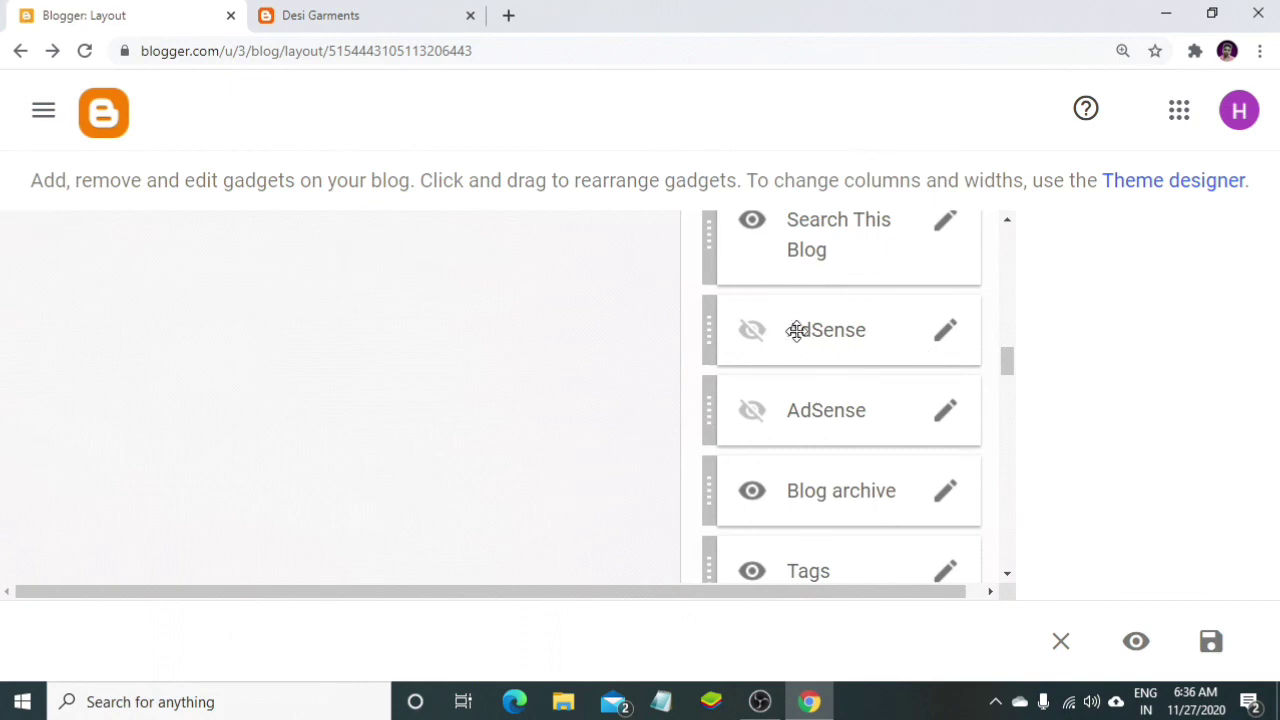
scroll(800, 330, down, 1)
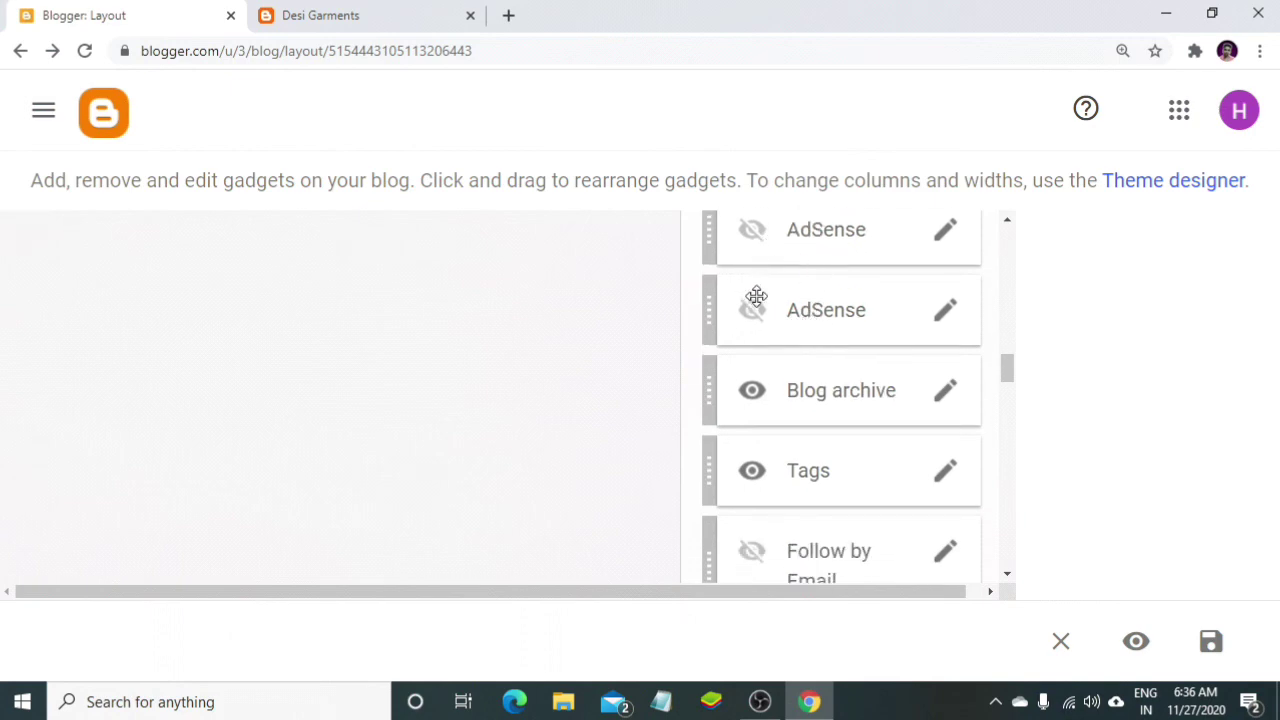
scroll(755, 298, down, 1)
scroll(860, 320, up, 2)
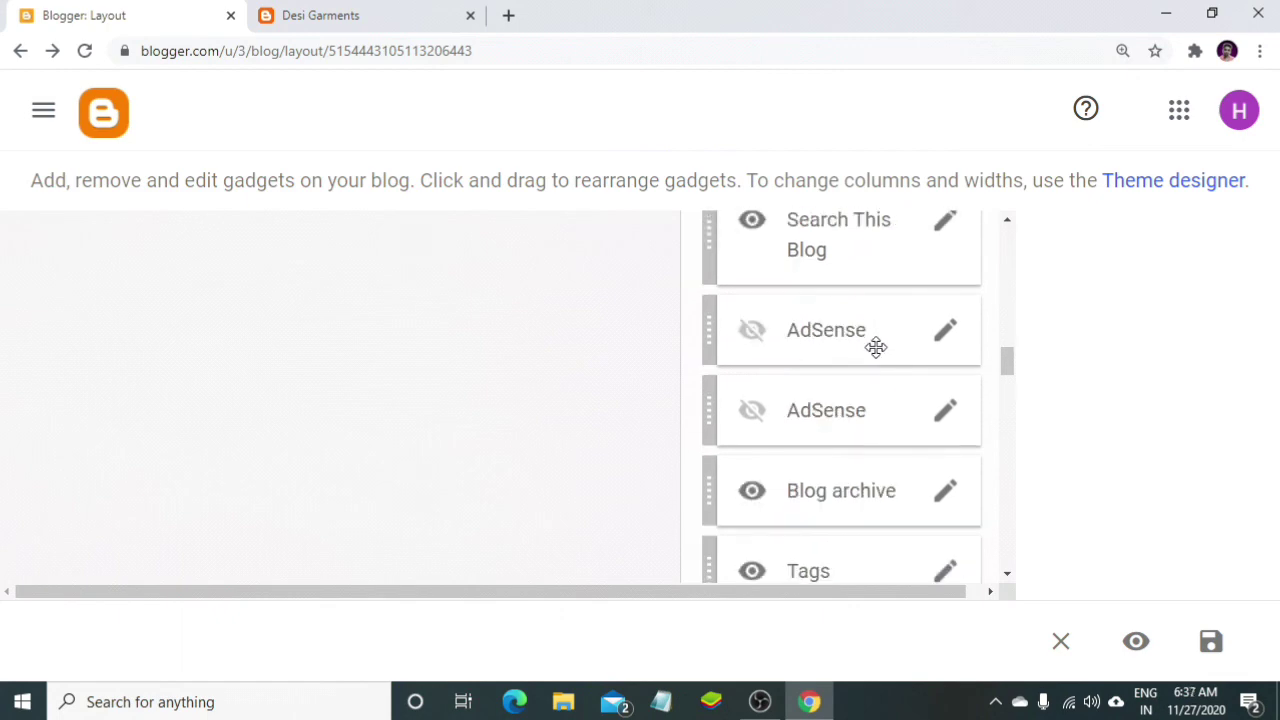
scroll(890, 400, down, 1)
click(945, 392)
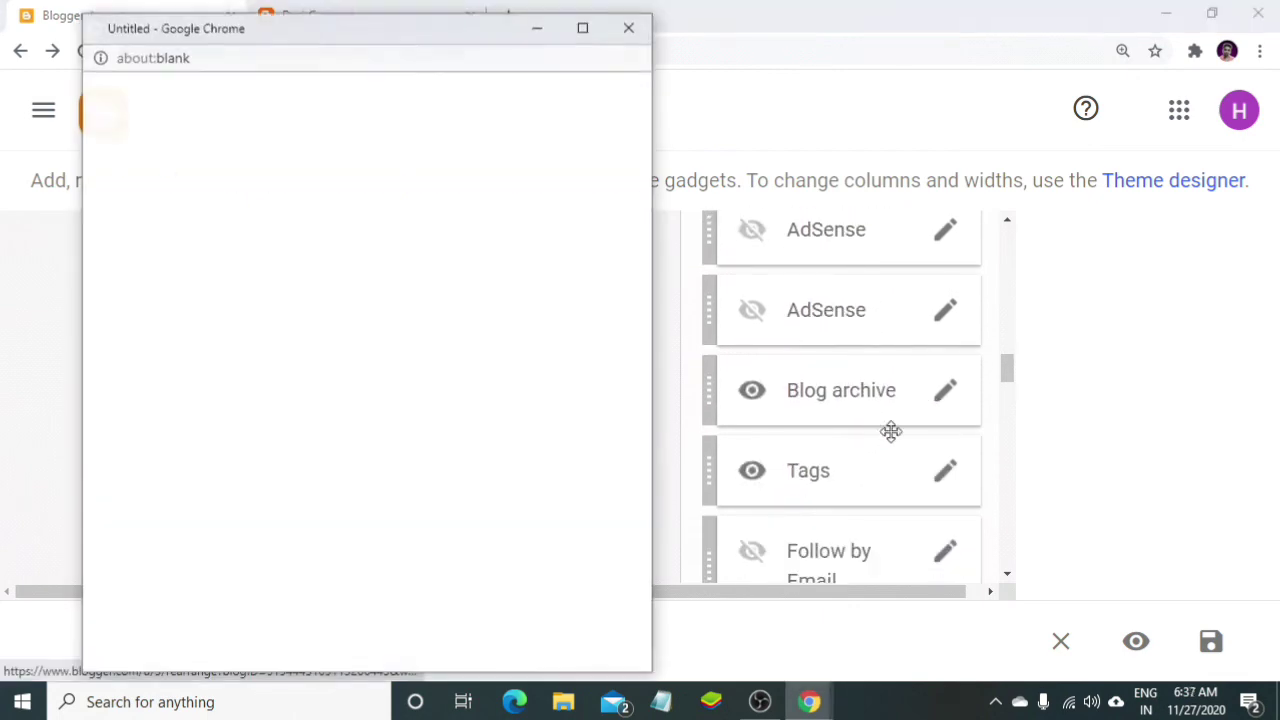
scroll(400, 443, down, 2)
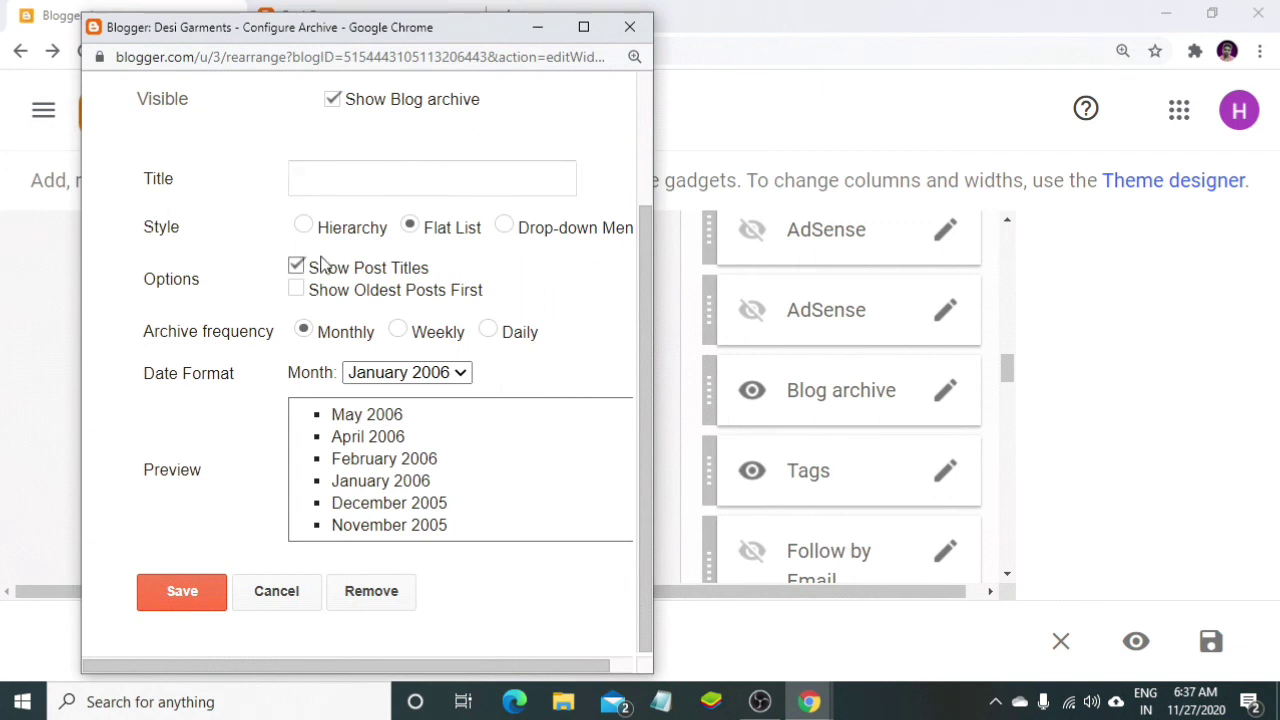
click(347, 183)
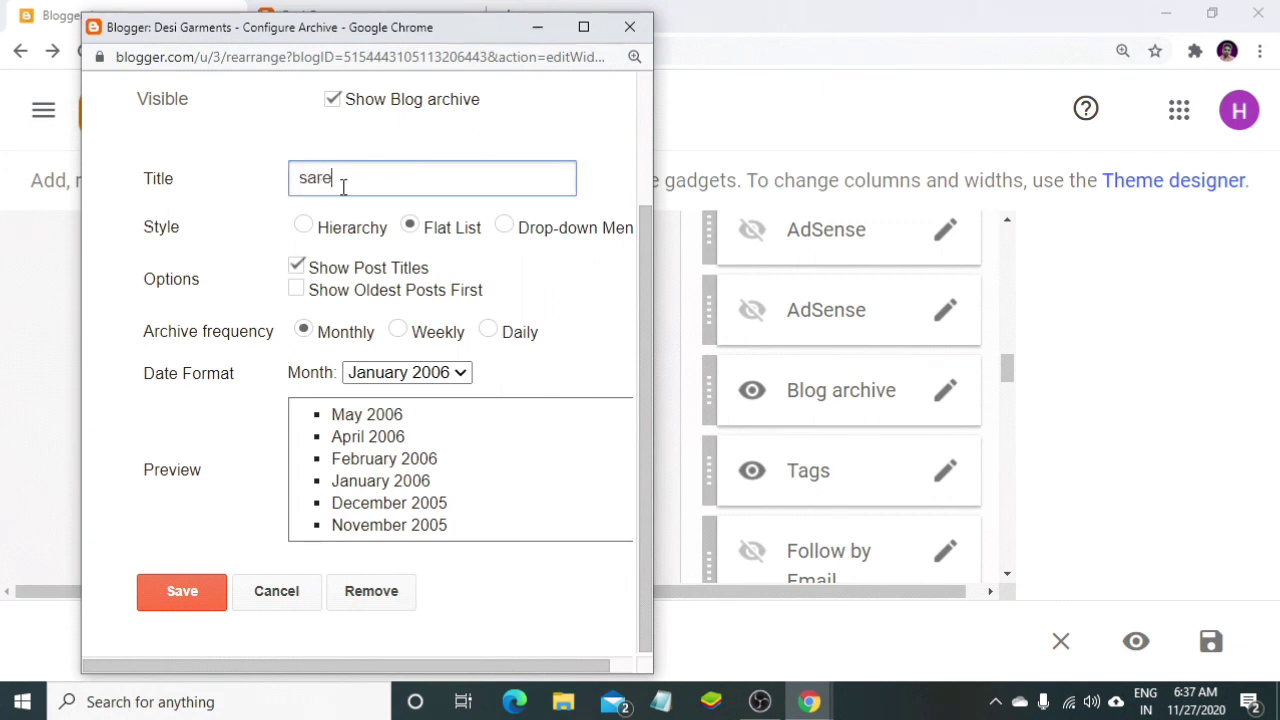
click(163, 593)
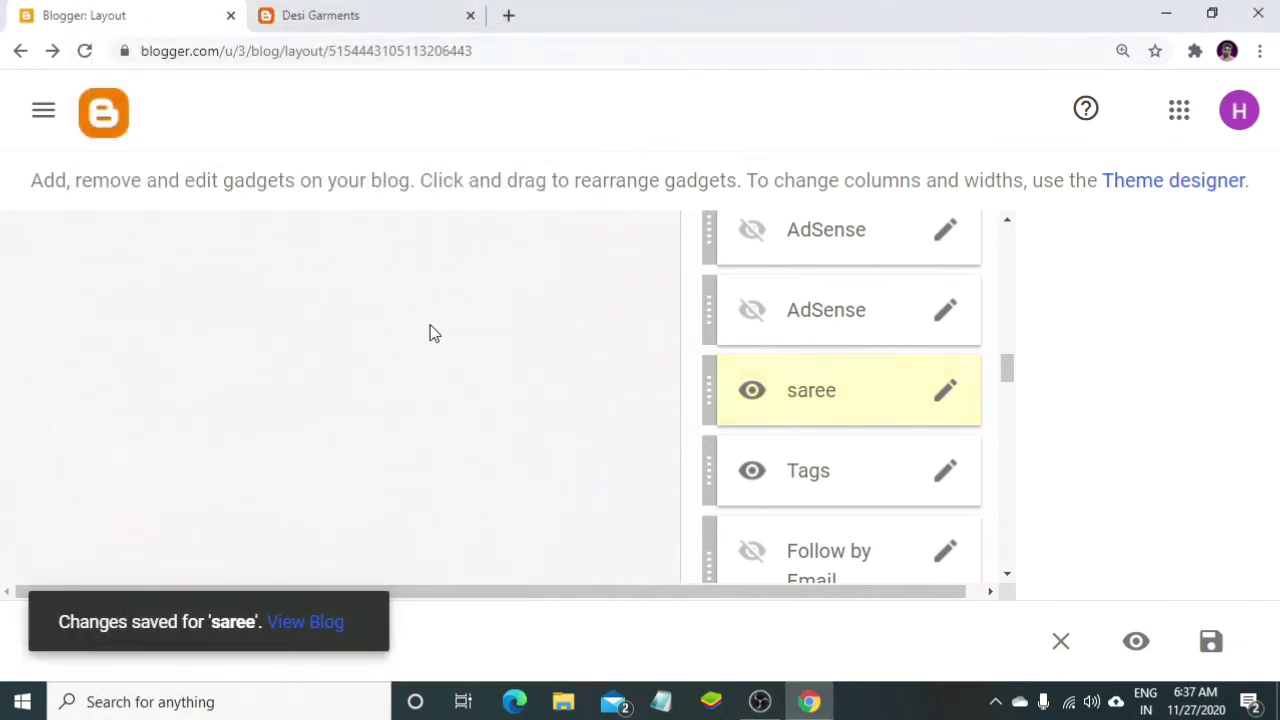
- Reload the live store page and check the archive block's heading in the sidebar
click(336, 22)
scroll(927, 455, up, 3)
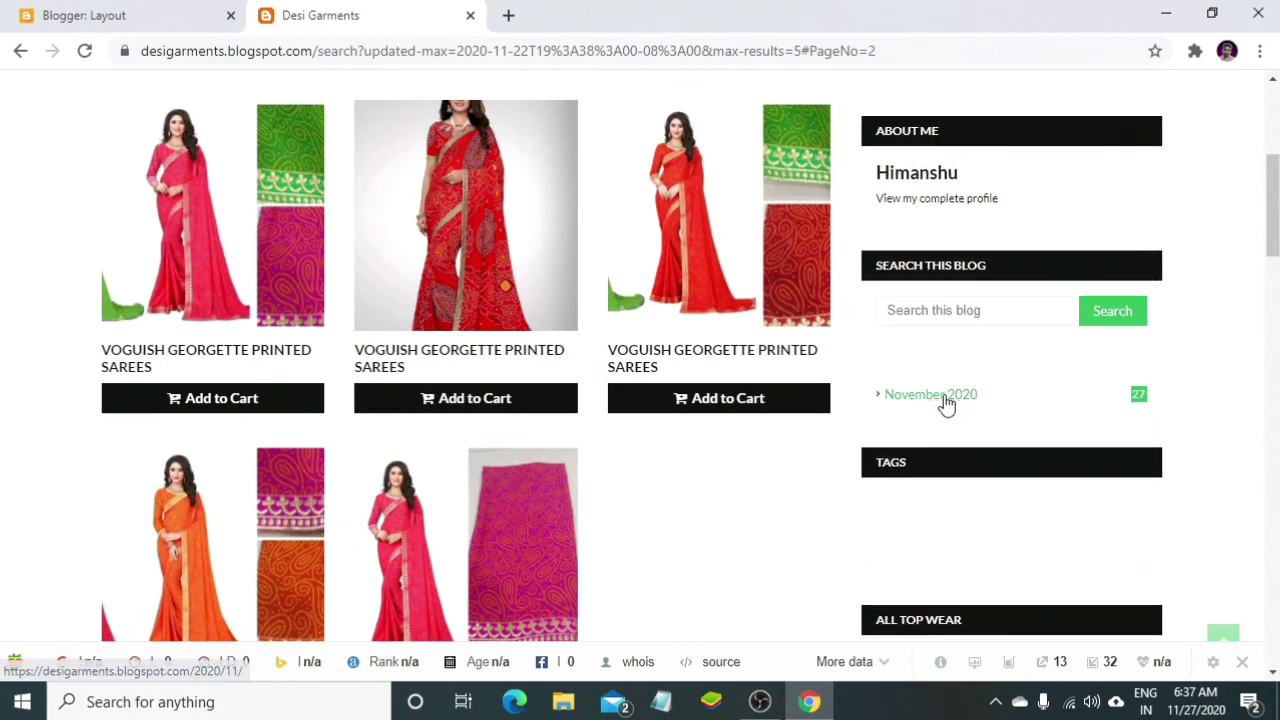
click(86, 52)
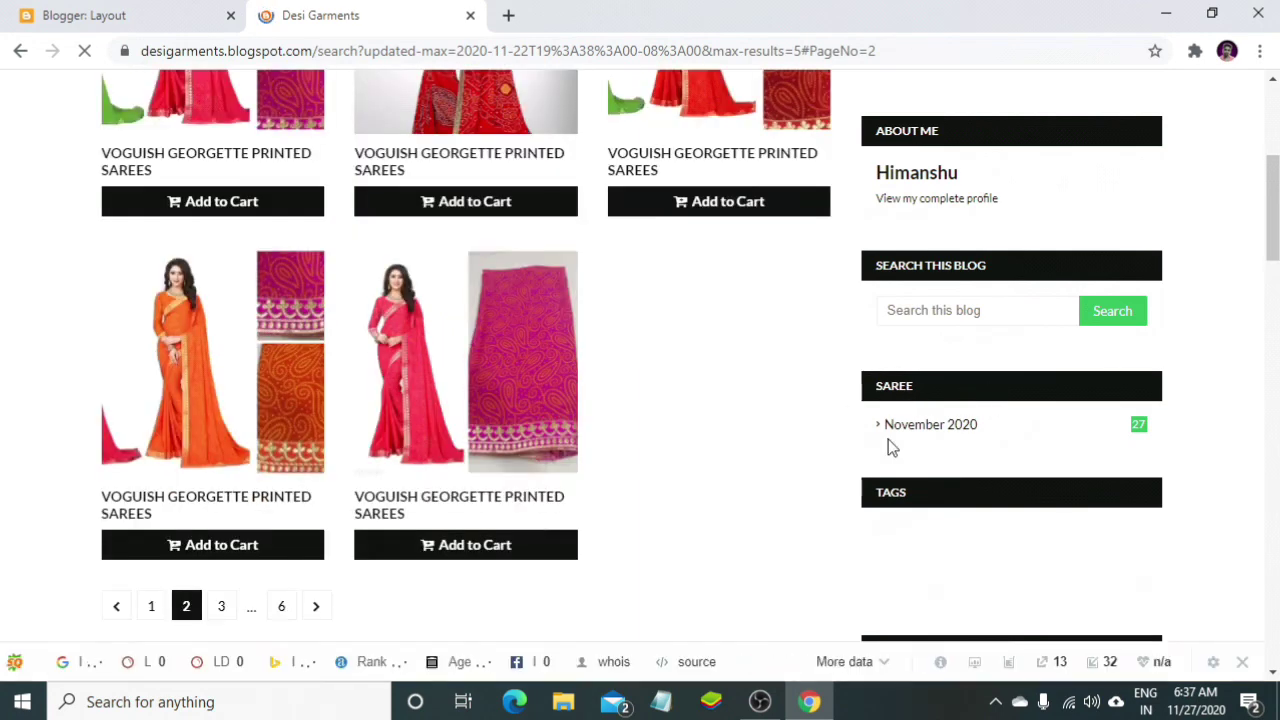
- Remove the archive gadget titled "saree" from the layout and reload the live store page to check the sidebar
click(197, 26)
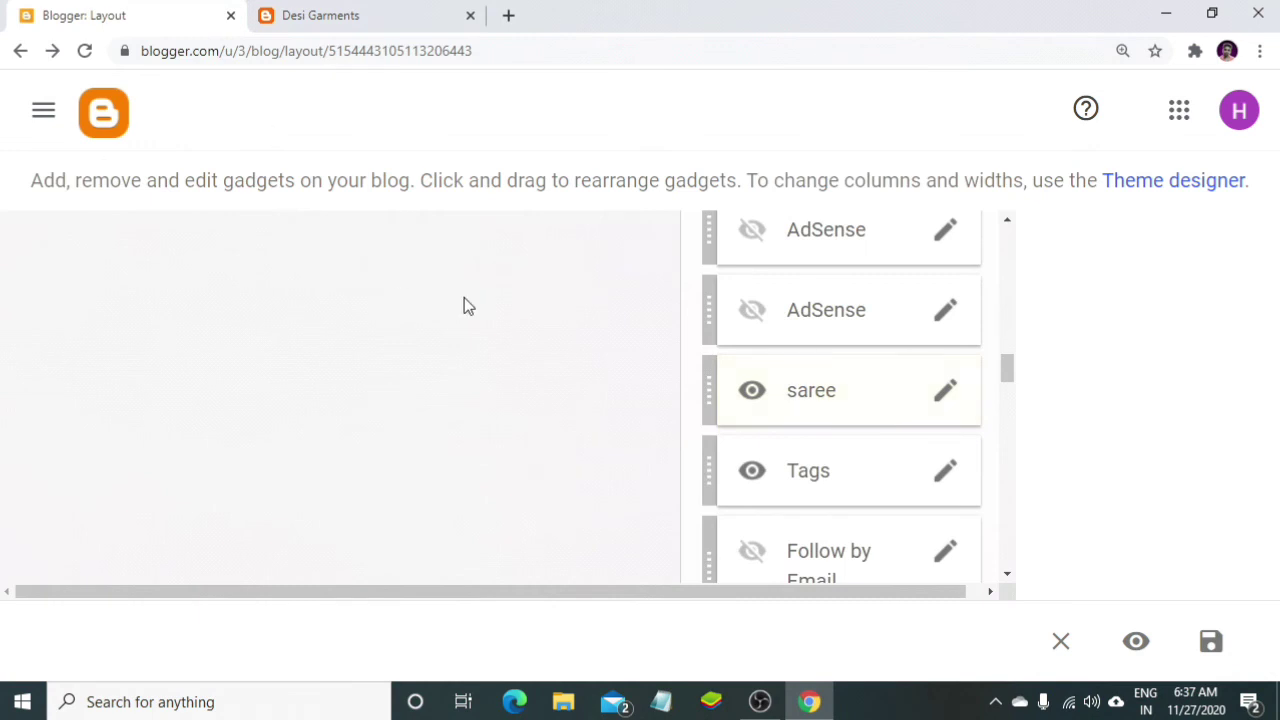
click(940, 400)
scroll(330, 540, down, 3)
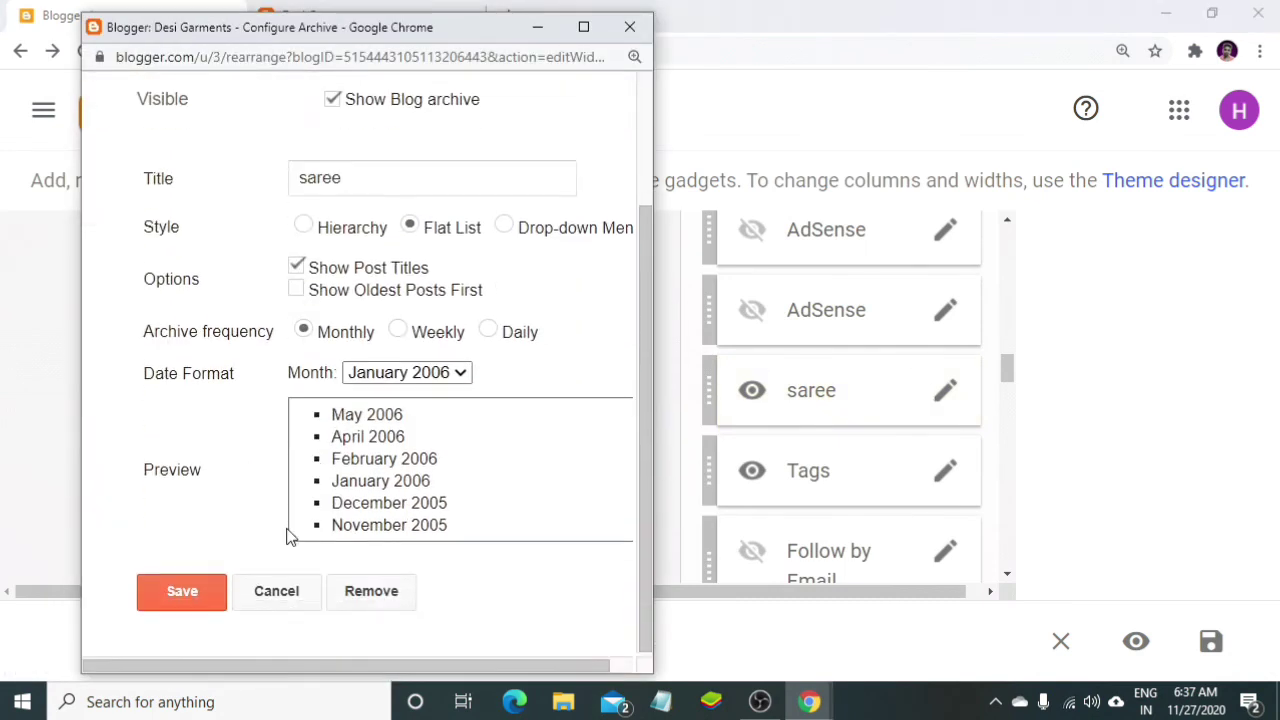
click(365, 591)
click(466, 190)
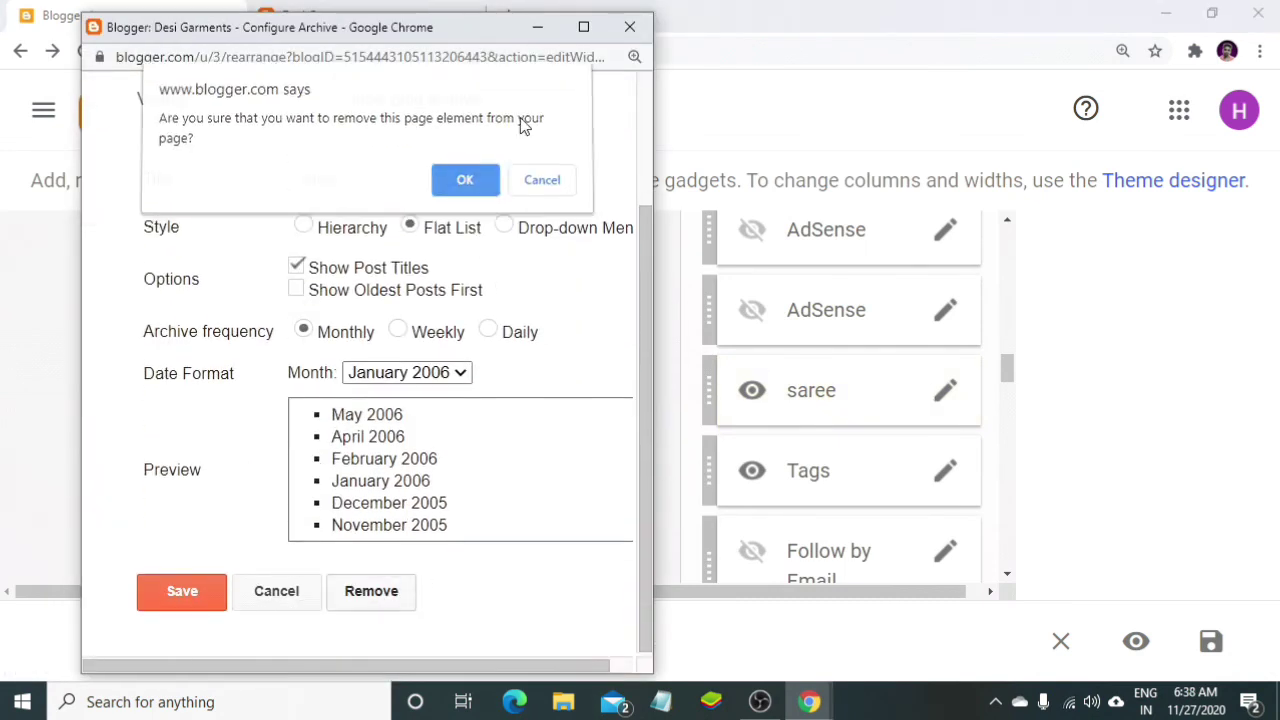
click(334, 15)
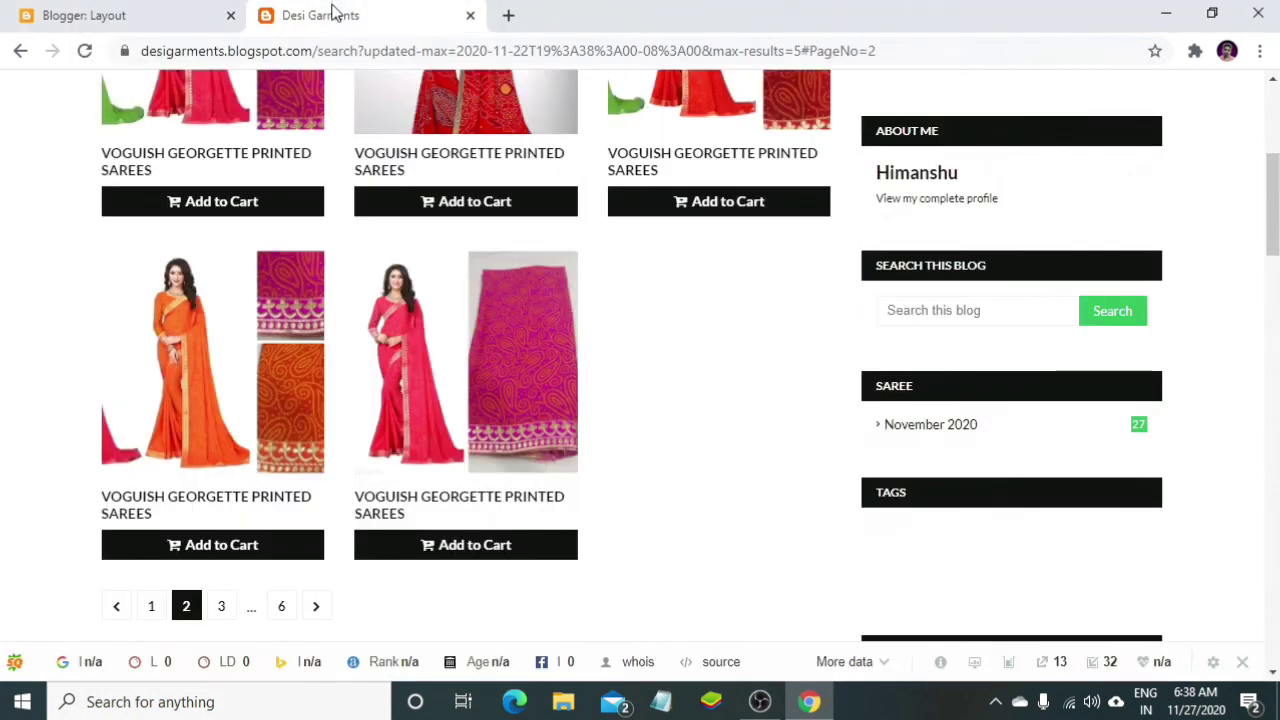
click(84, 50)
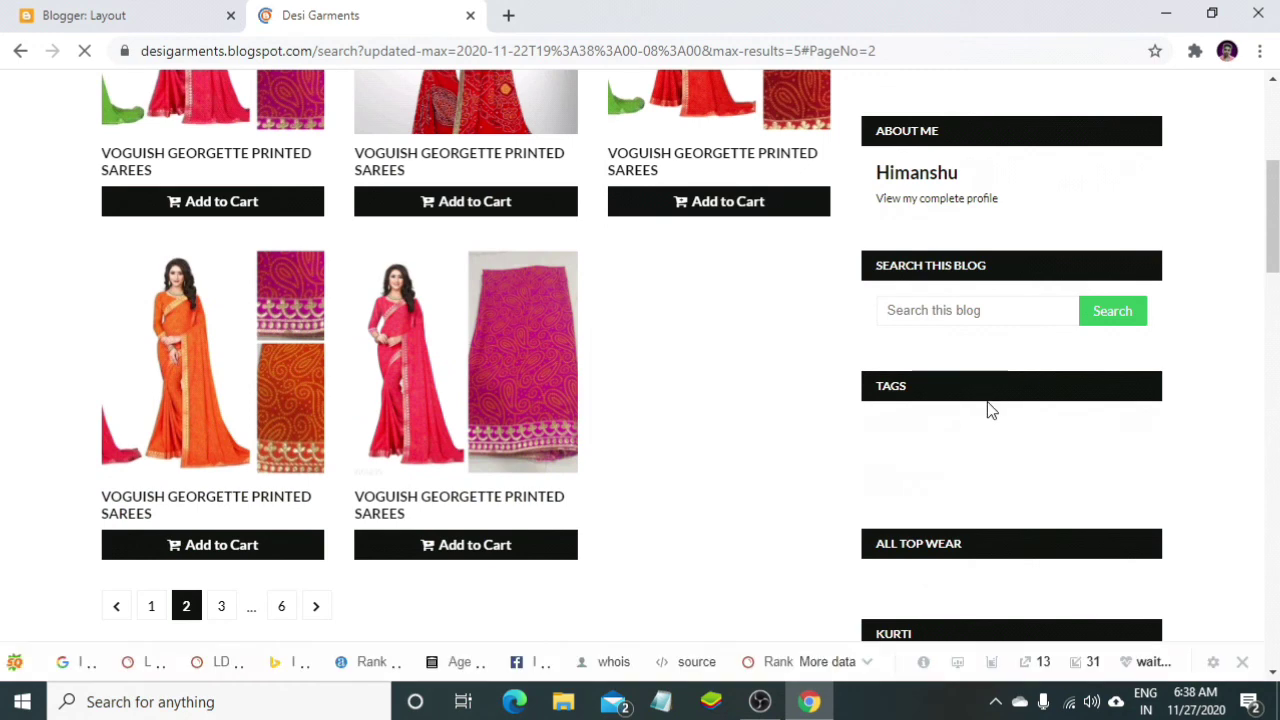
- Set the Tags gadget's label display to List, save it, and switch back to the live store page
click(63, 17)
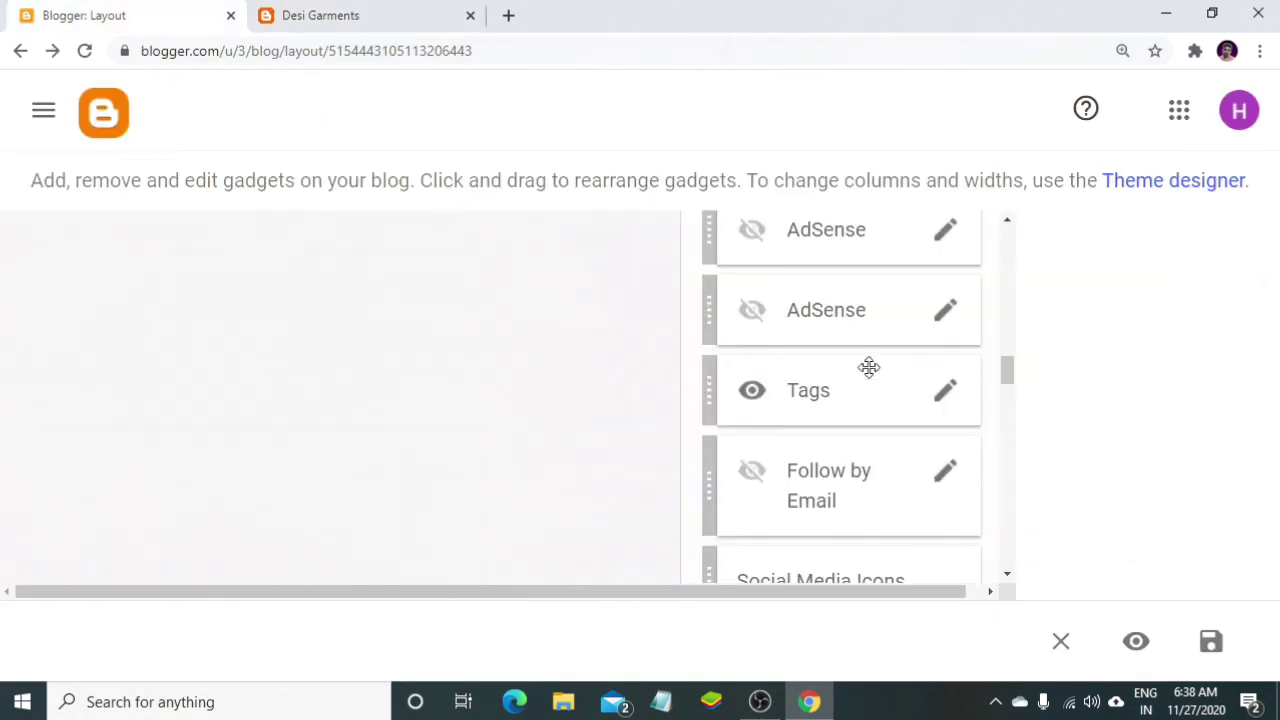
scroll(911, 404, down, 1)
click(944, 292)
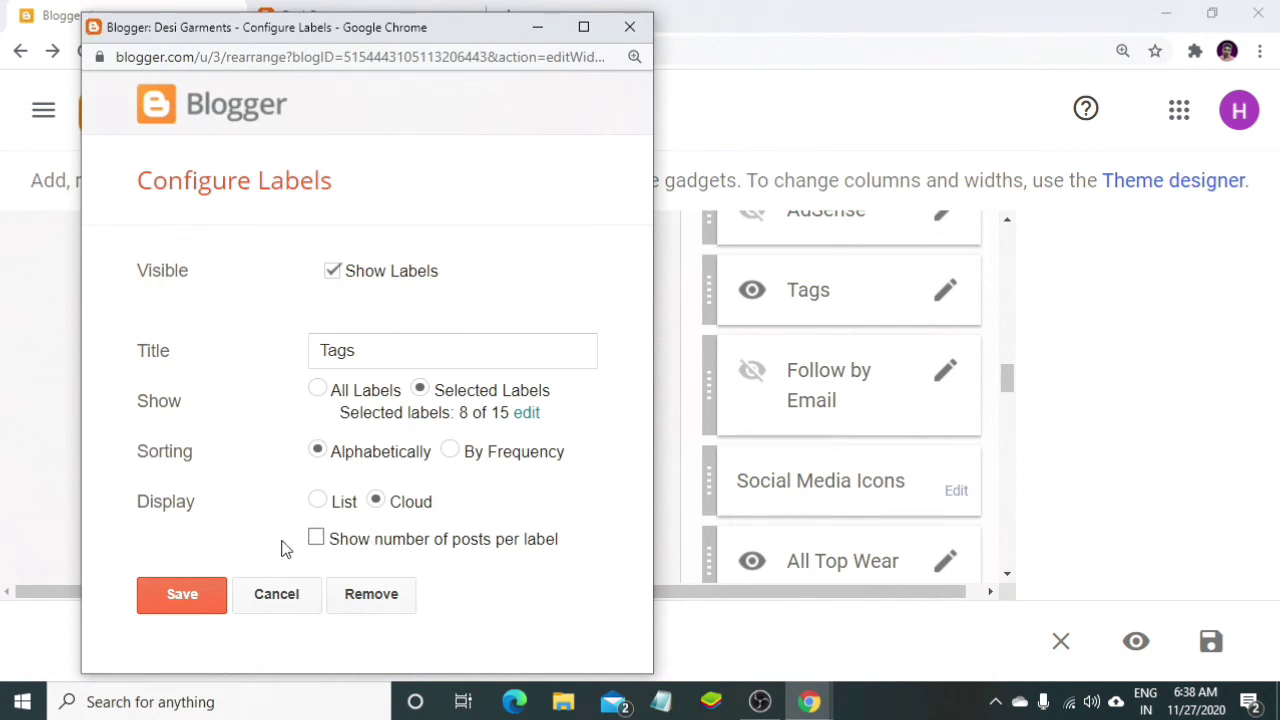
click(317, 500)
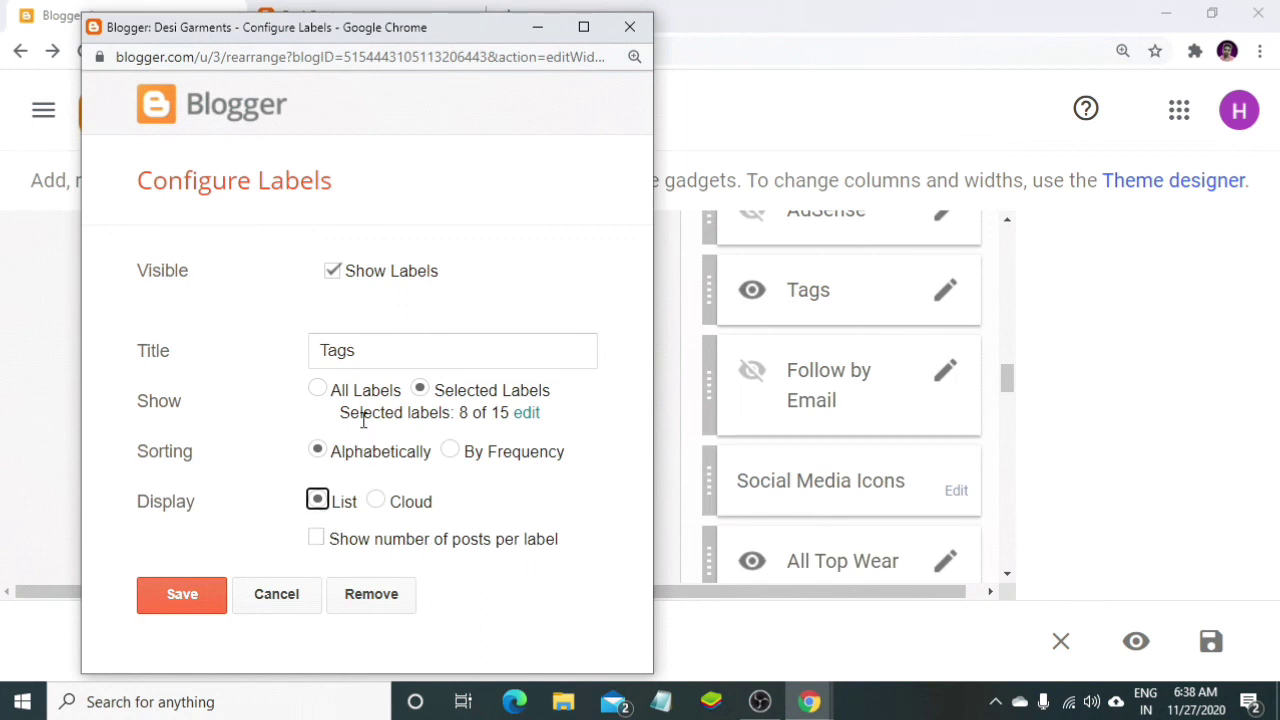
click(211, 592)
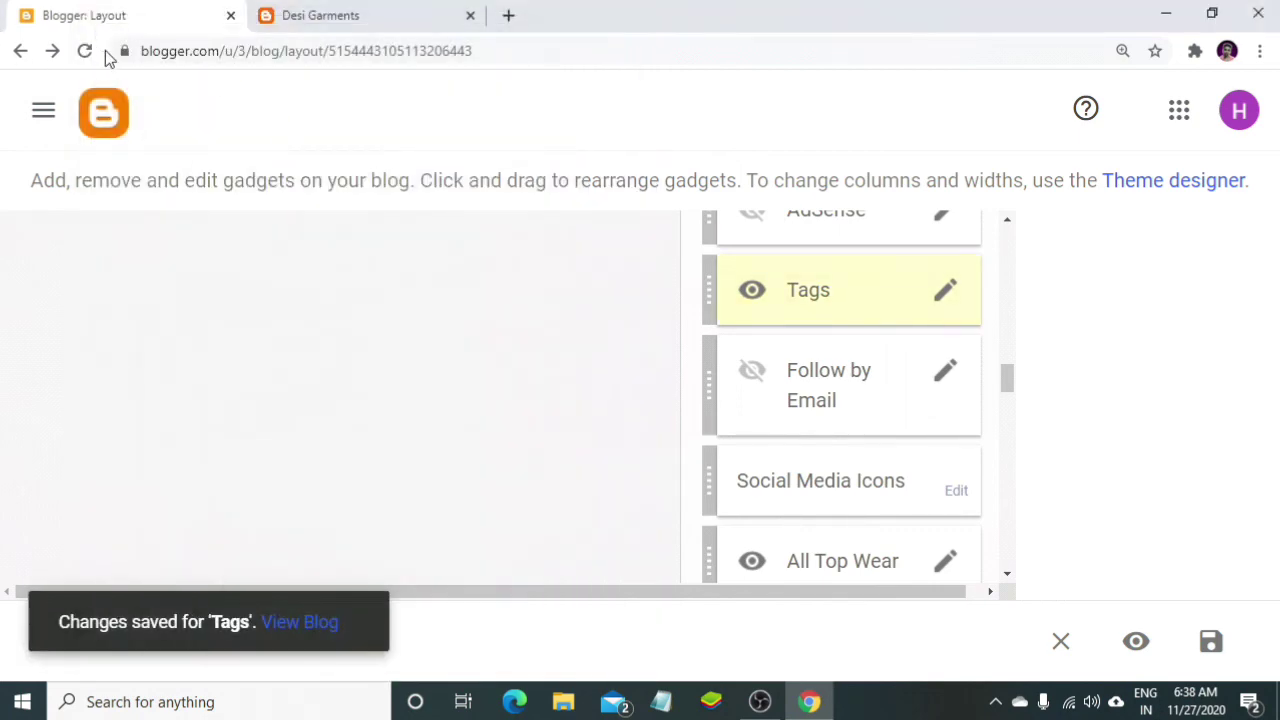
click(302, 18)
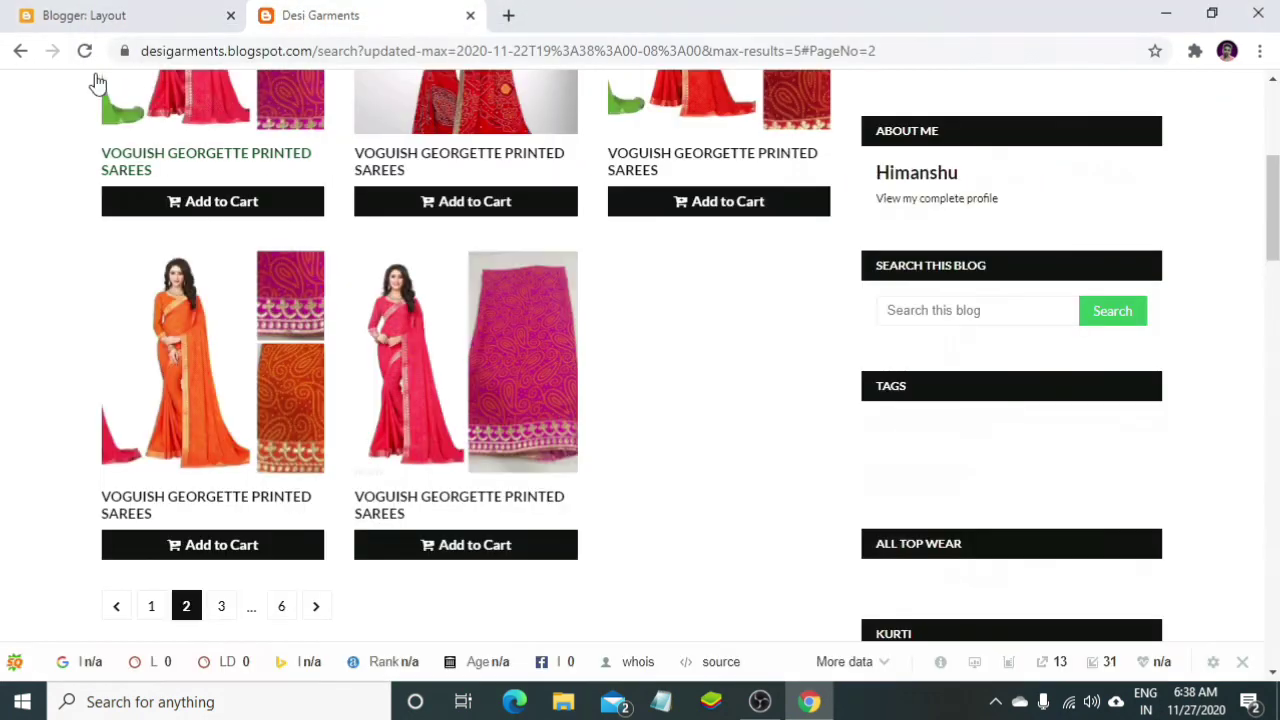
- Reload the live store page and compare its sidebar blocks with the gadgets listed in the layout
click(84, 50)
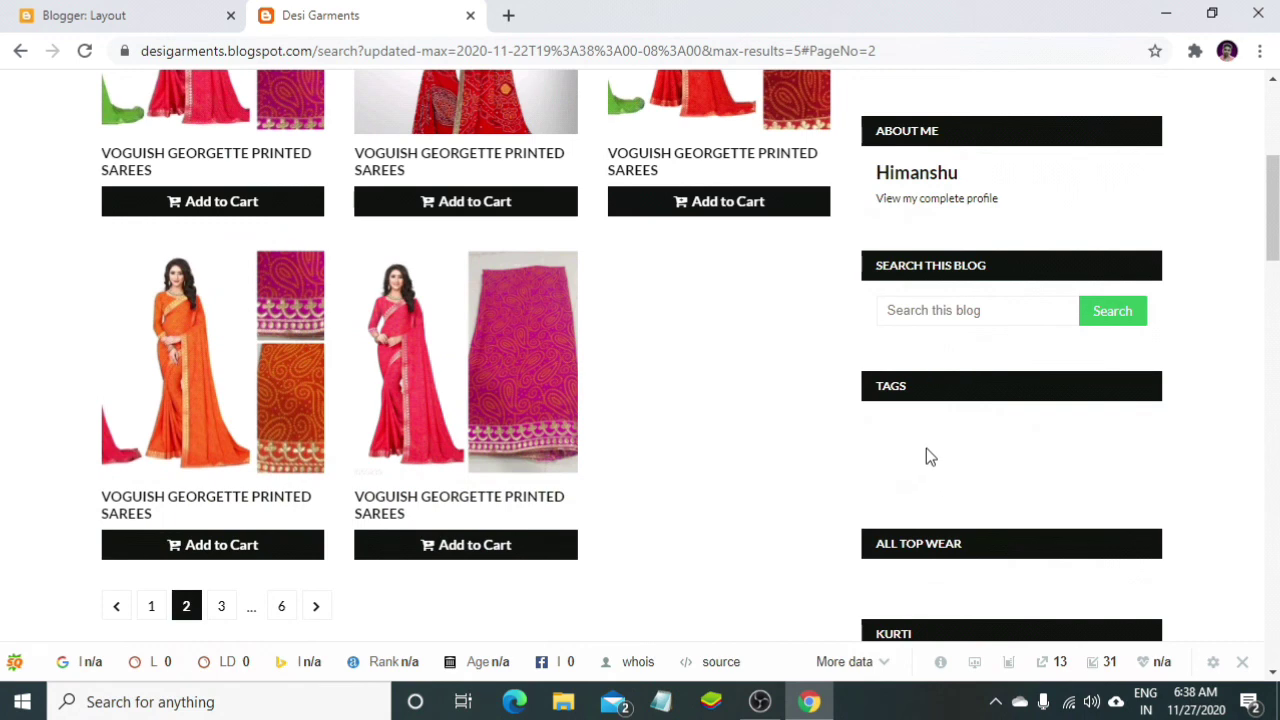
scroll(928, 450, down, 3)
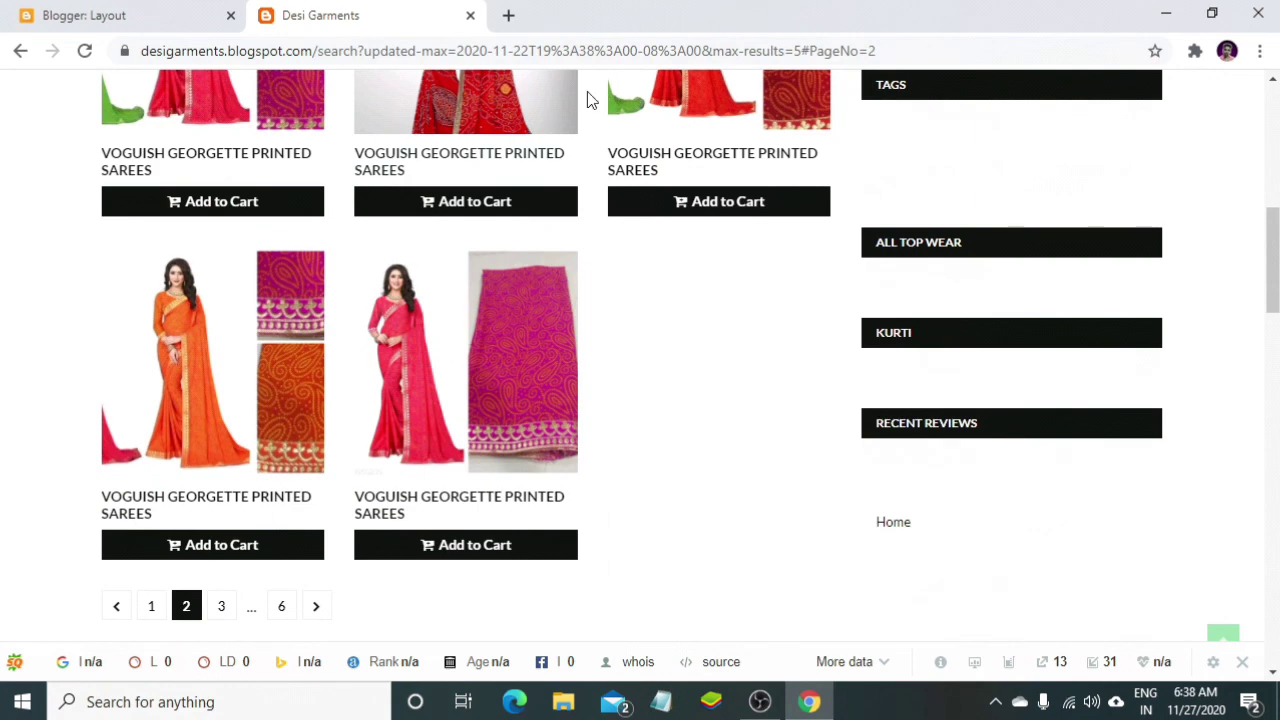
key(ctrl+Tab)
scroll(914, 449, down, 3)
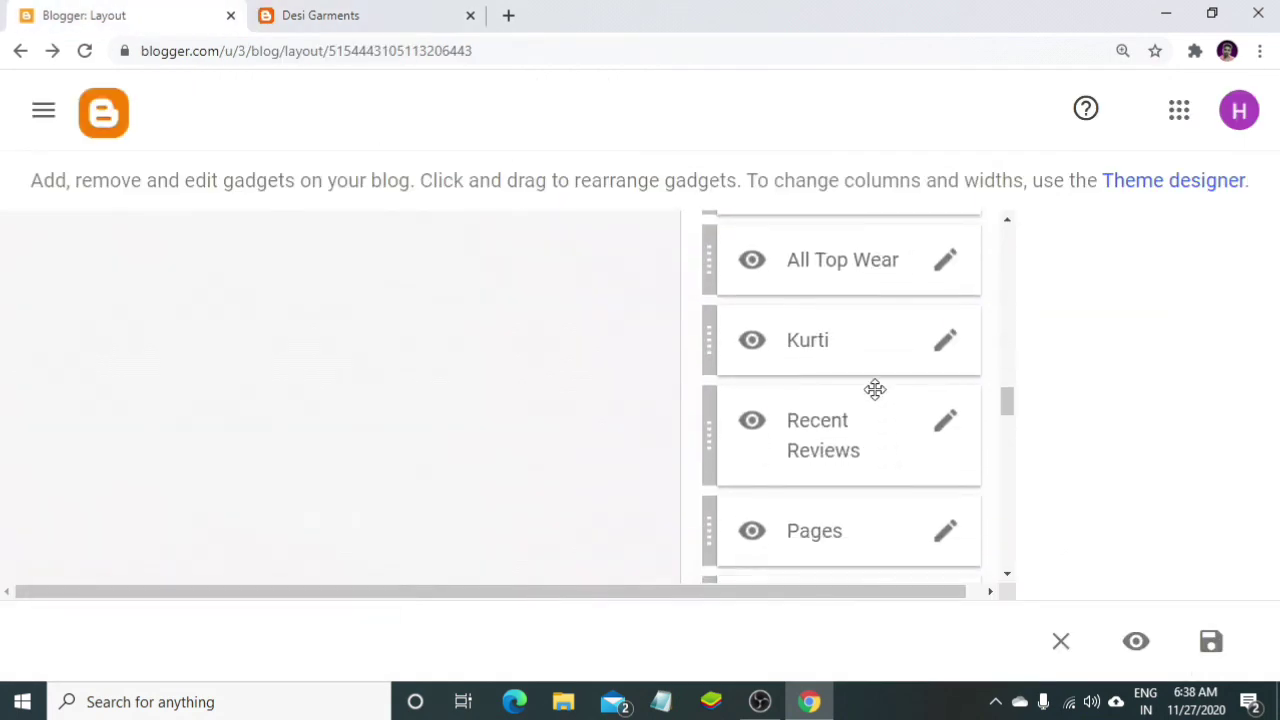
scroll(880, 400, down, 2)
scroll(897, 360, down, 3)
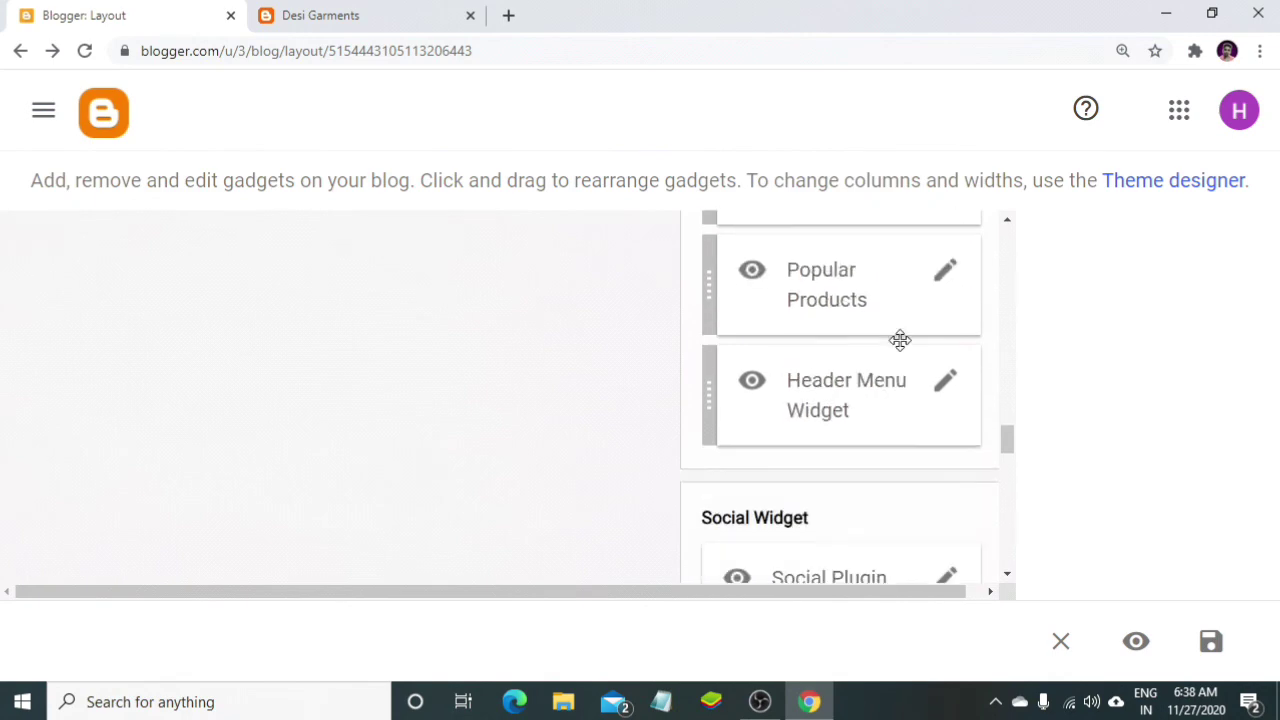
scroll(857, 411, down, 6)
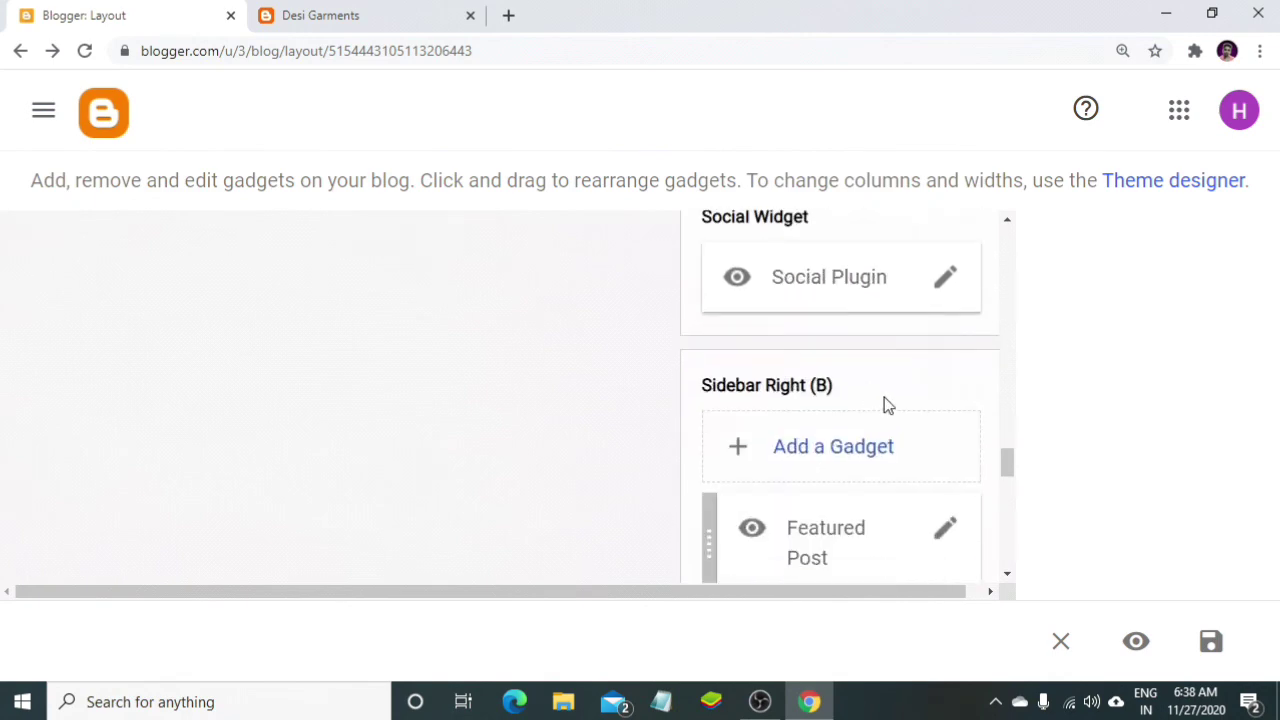
scroll(842, 372, down, 5)
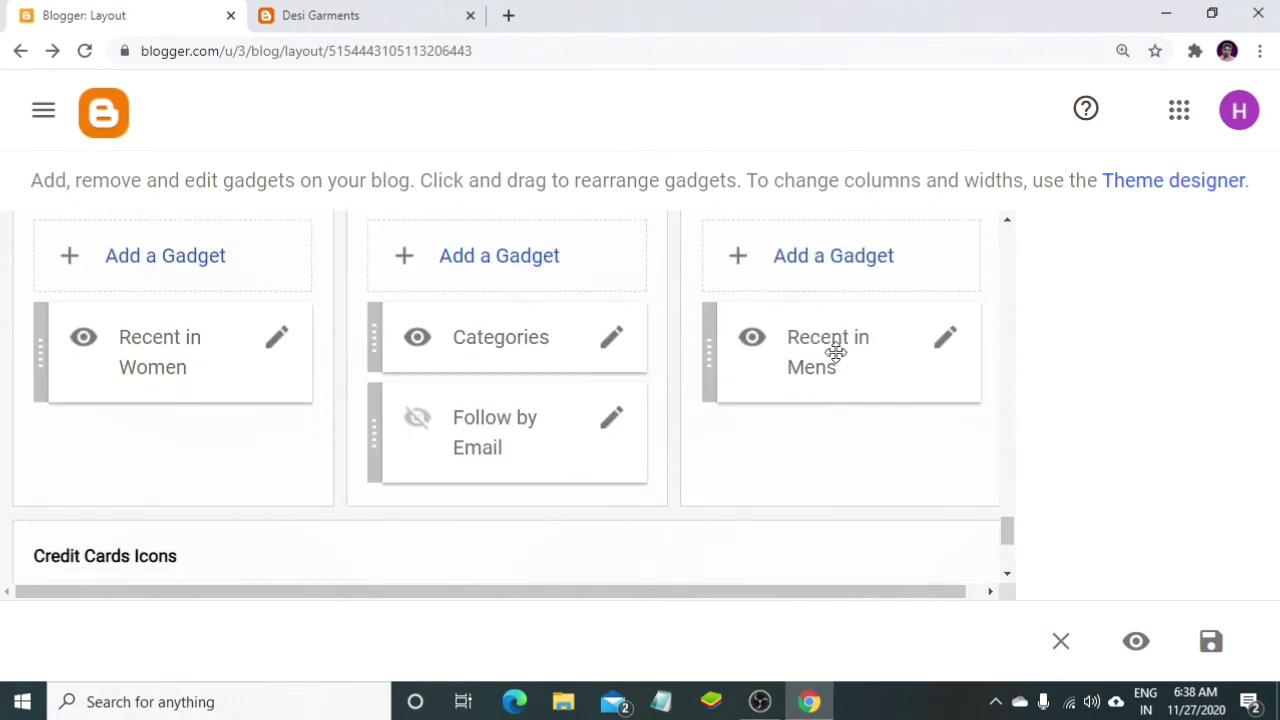
key(ctrl+Tab)
scroll(446, 290, up, 10)
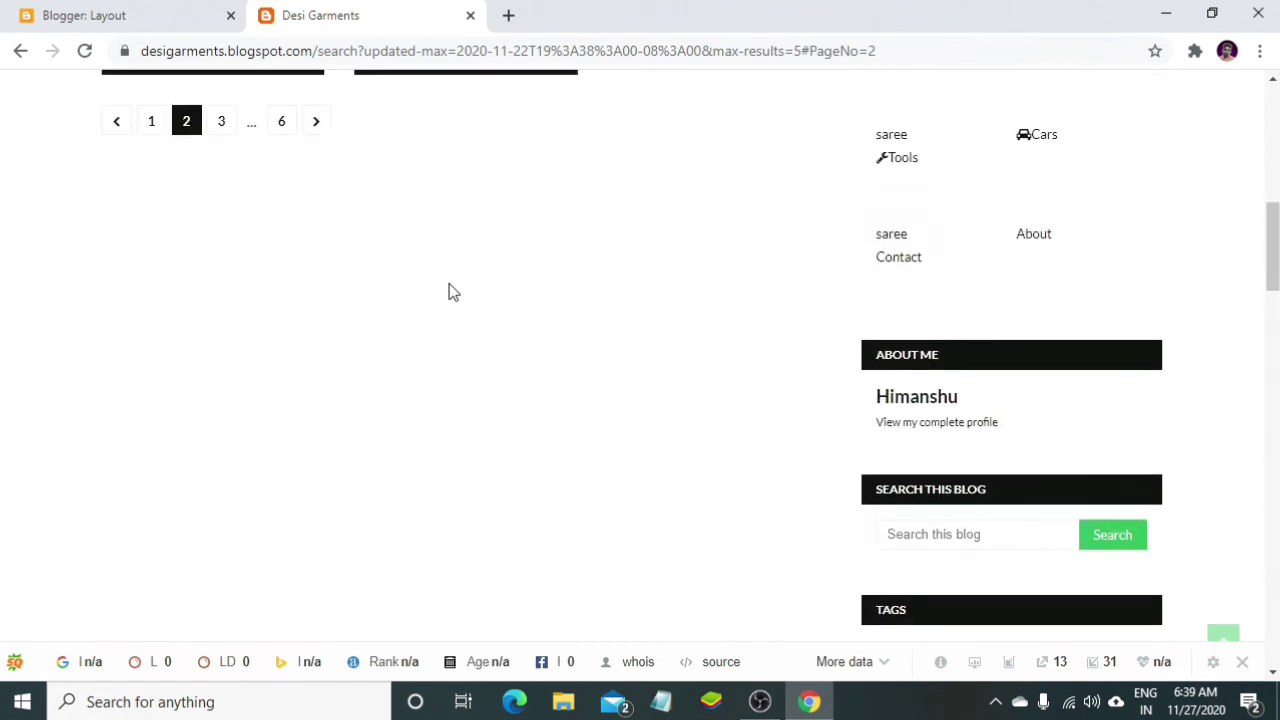
scroll(390, 211, up, 3)
scroll(386, 209, down, 3)
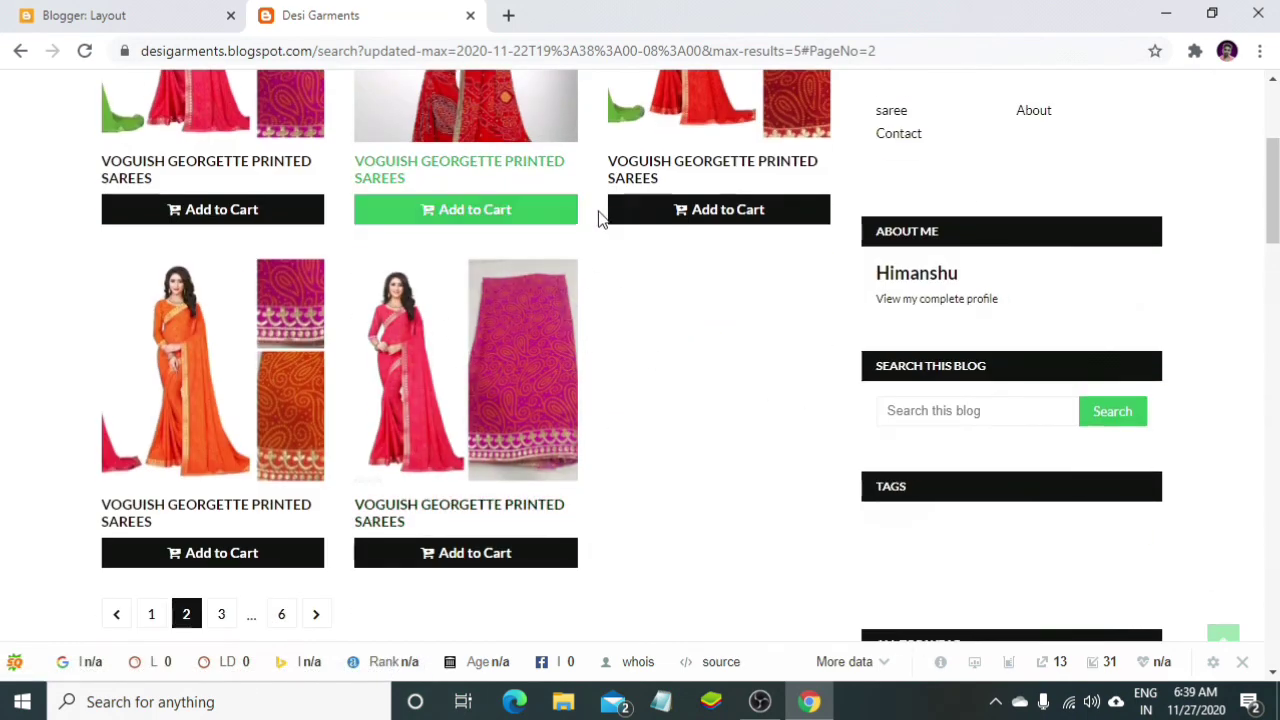
- Open the Blog Posts gadget in the Main Posts section and set the number of posts on the main page to 8
click(186, 22)
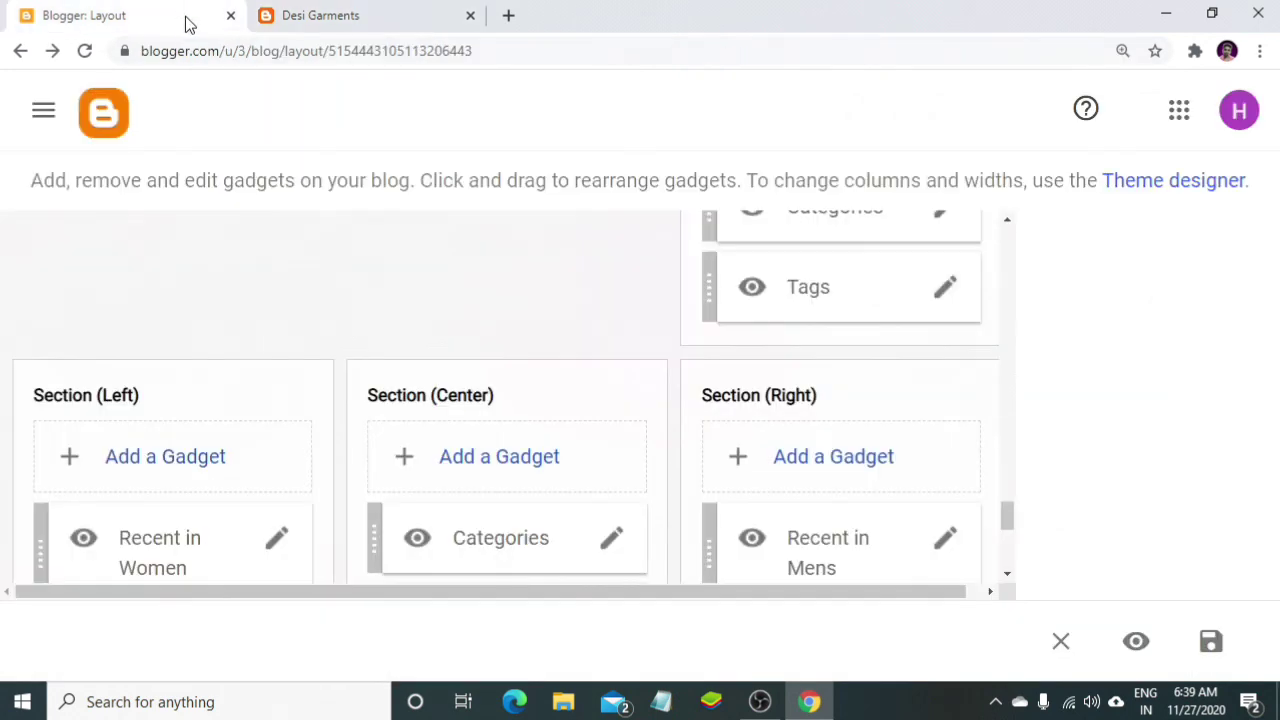
scroll(440, 380, down, 15)
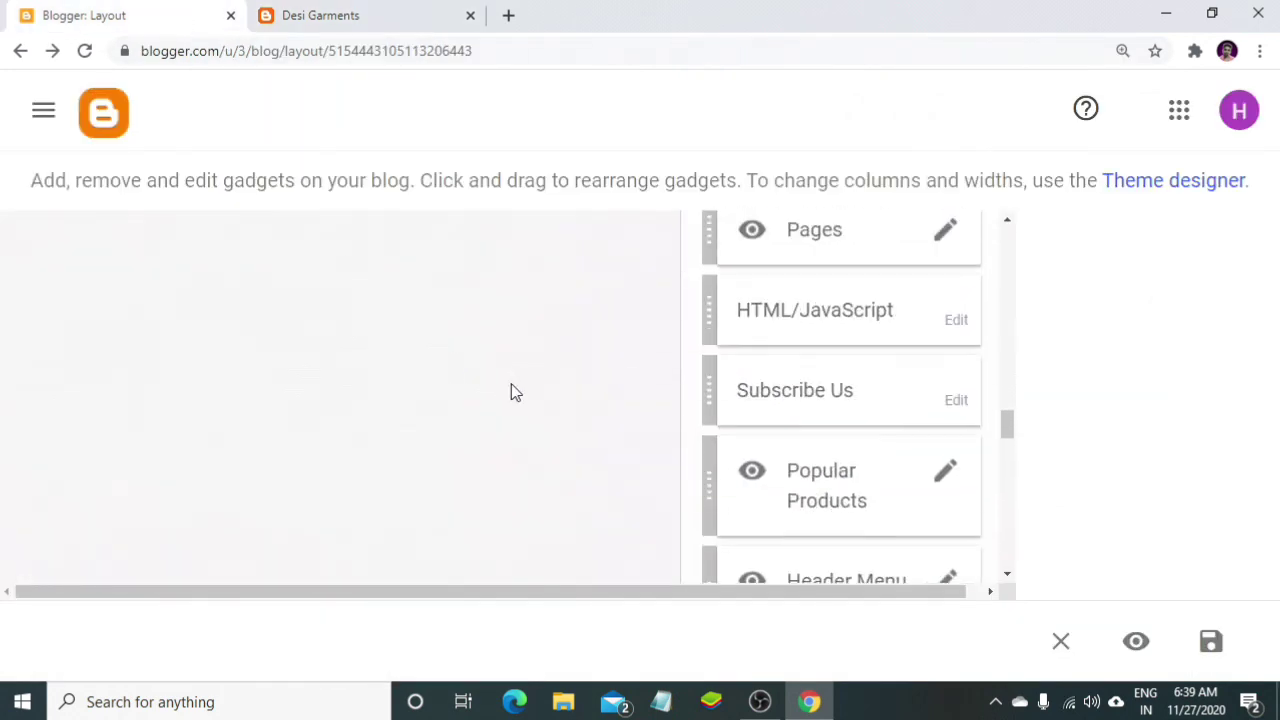
scroll(500, 388, up, 10)
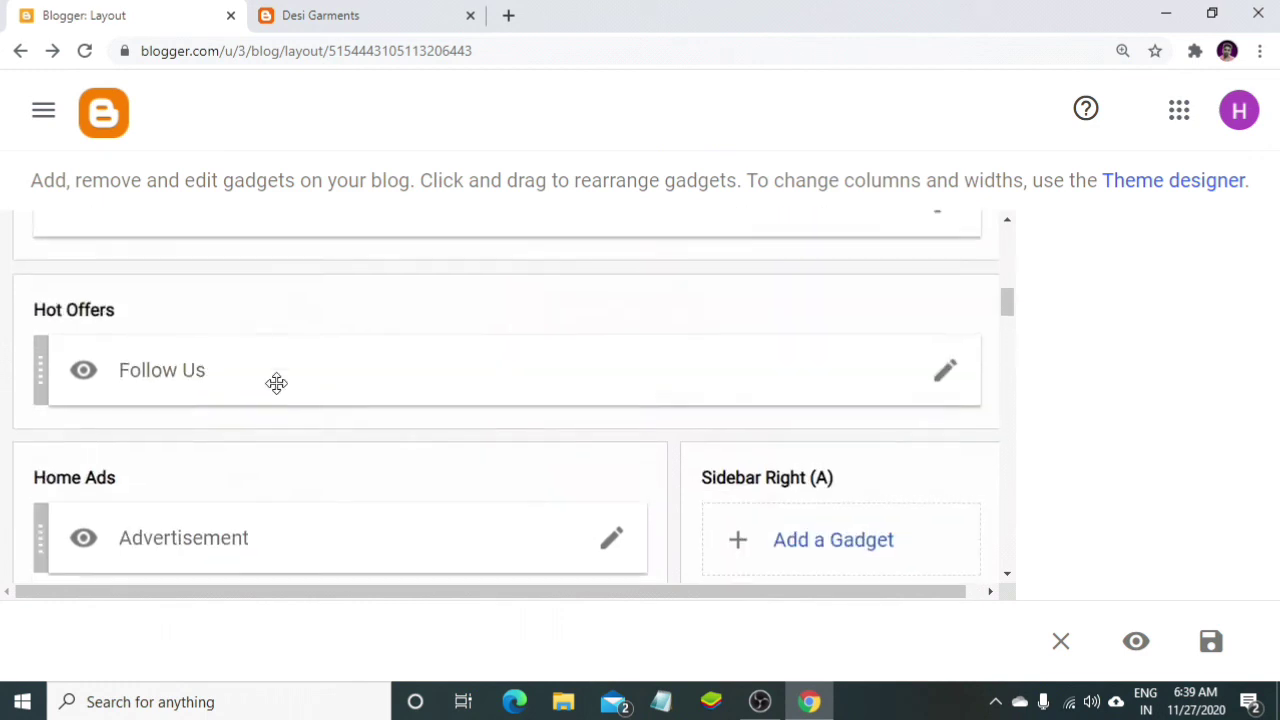
scroll(150, 395, down, 3)
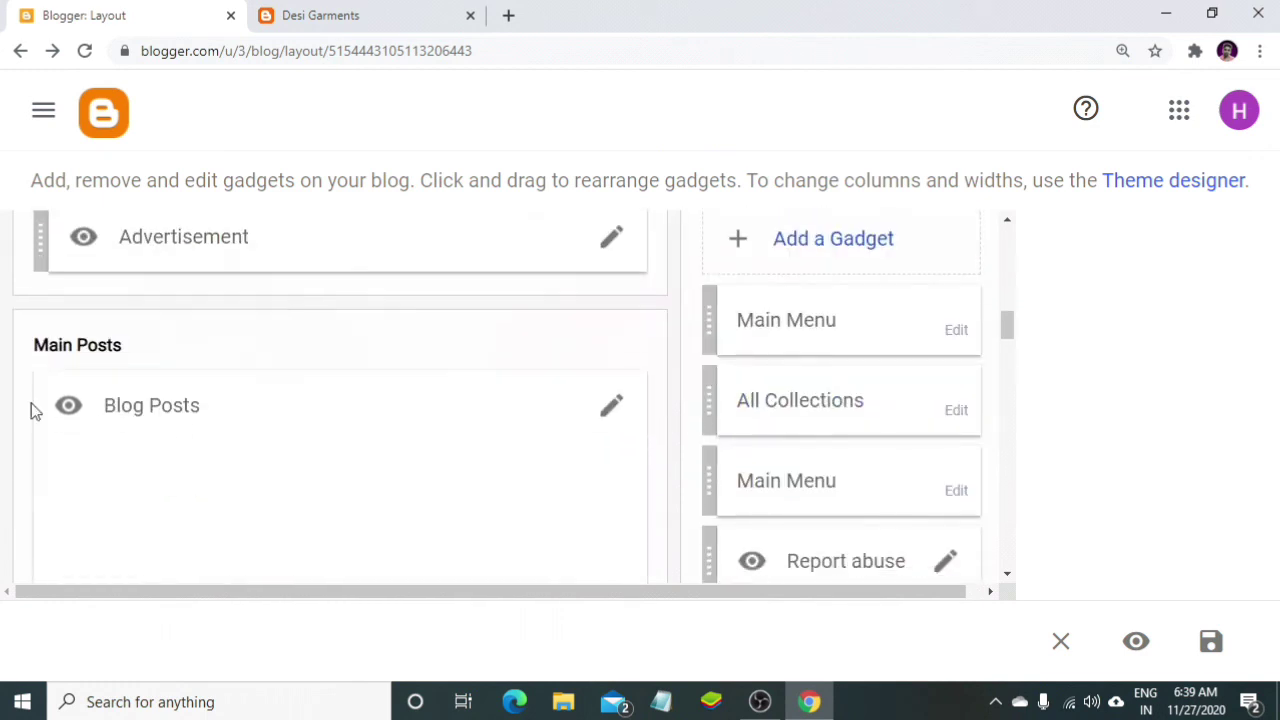
click(608, 412)
scroll(435, 409, down, 1)
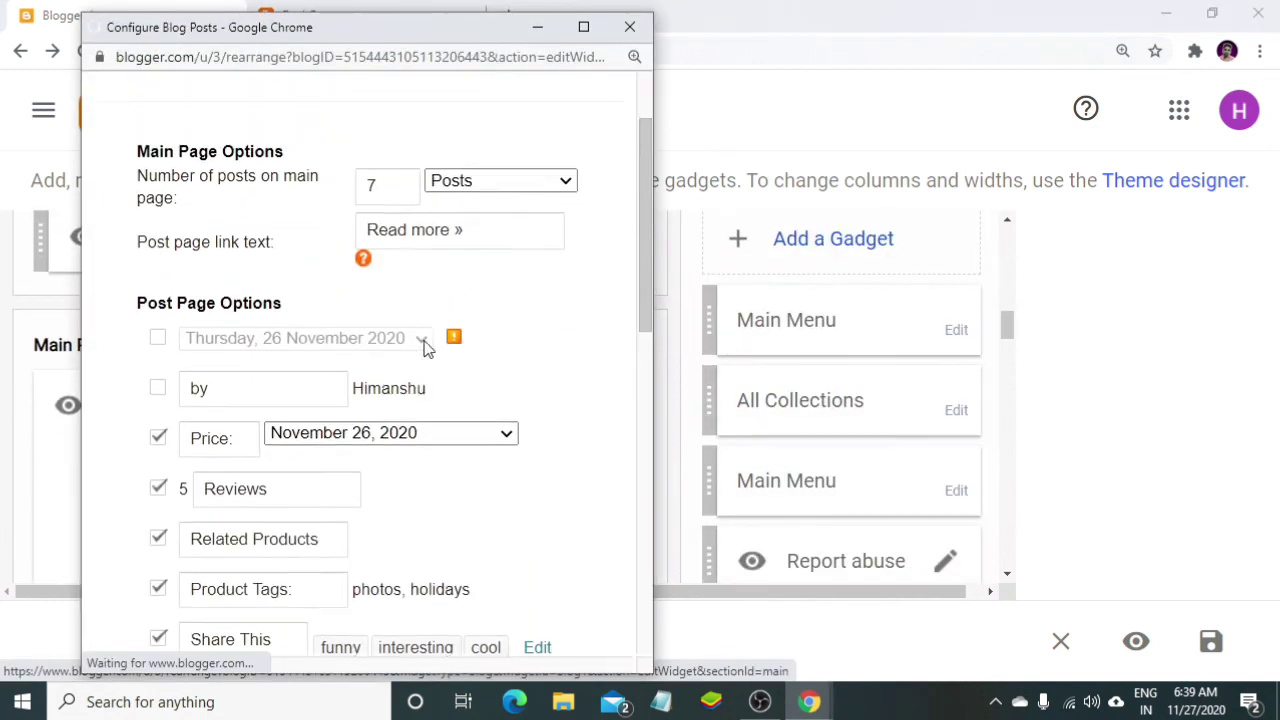
scroll(425, 345, up, 1)
click(386, 210)
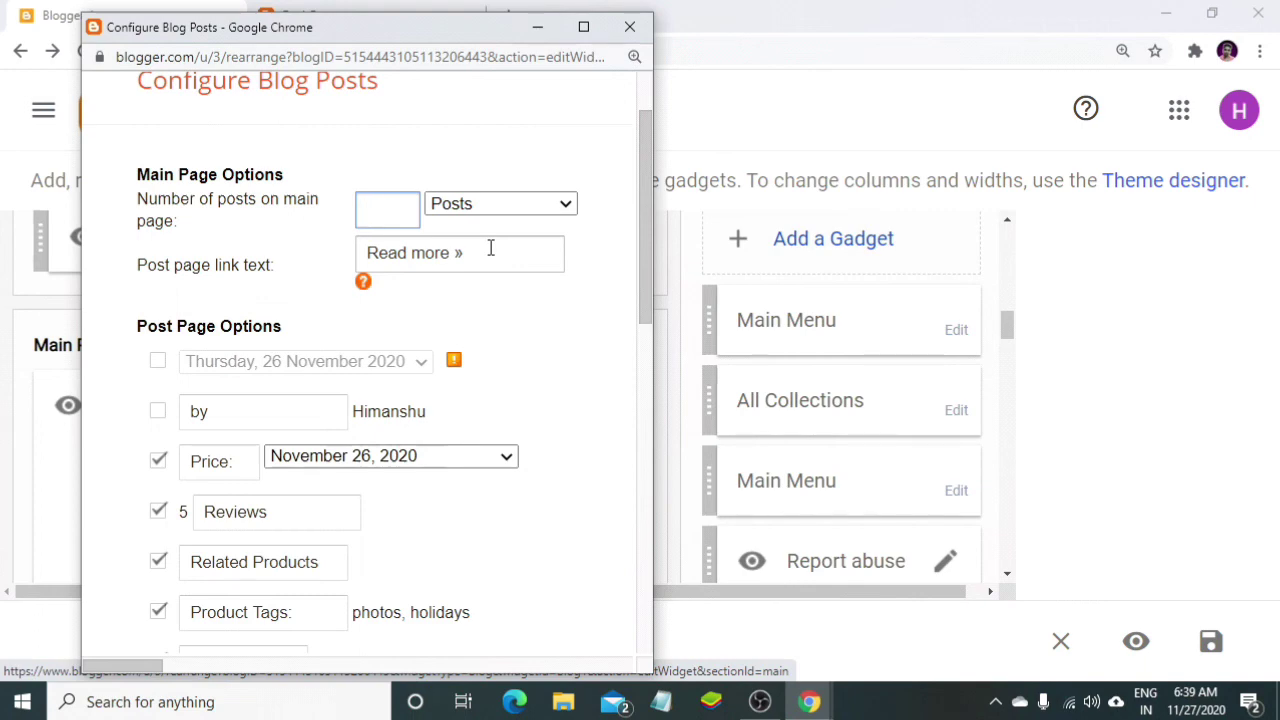
scroll(417, 306, down, 8)
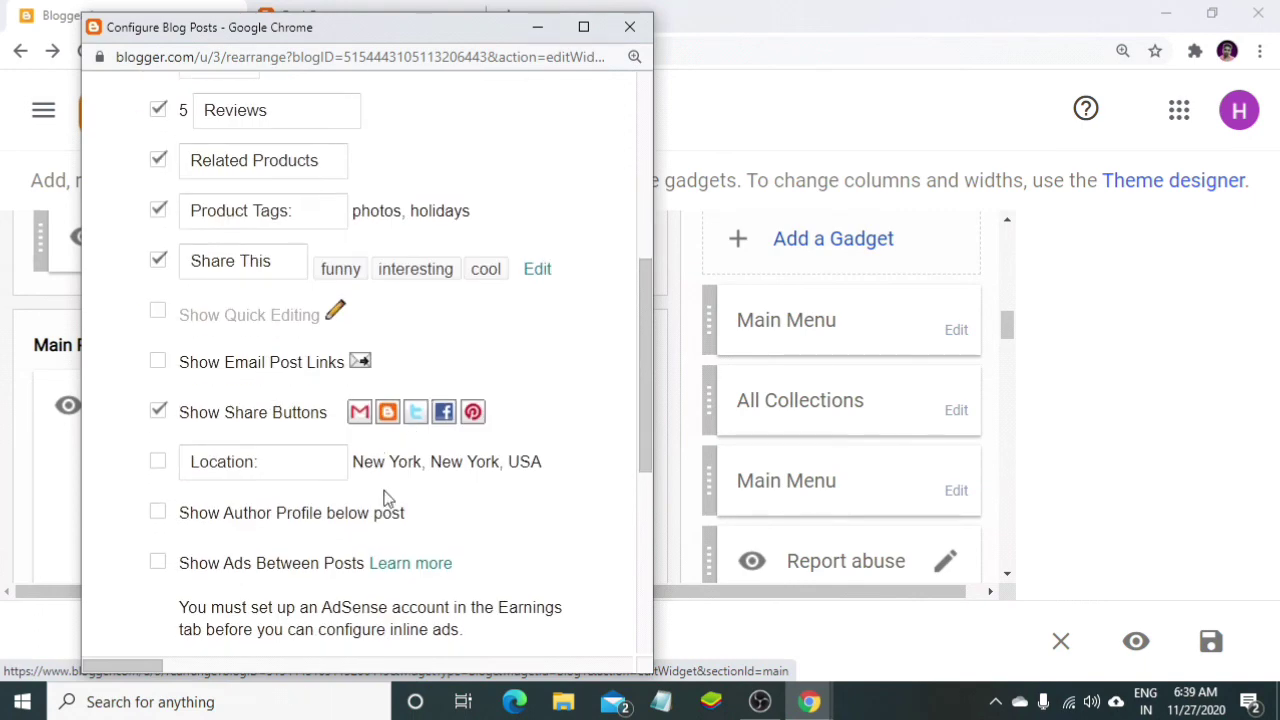
scroll(395, 419, up, 9)
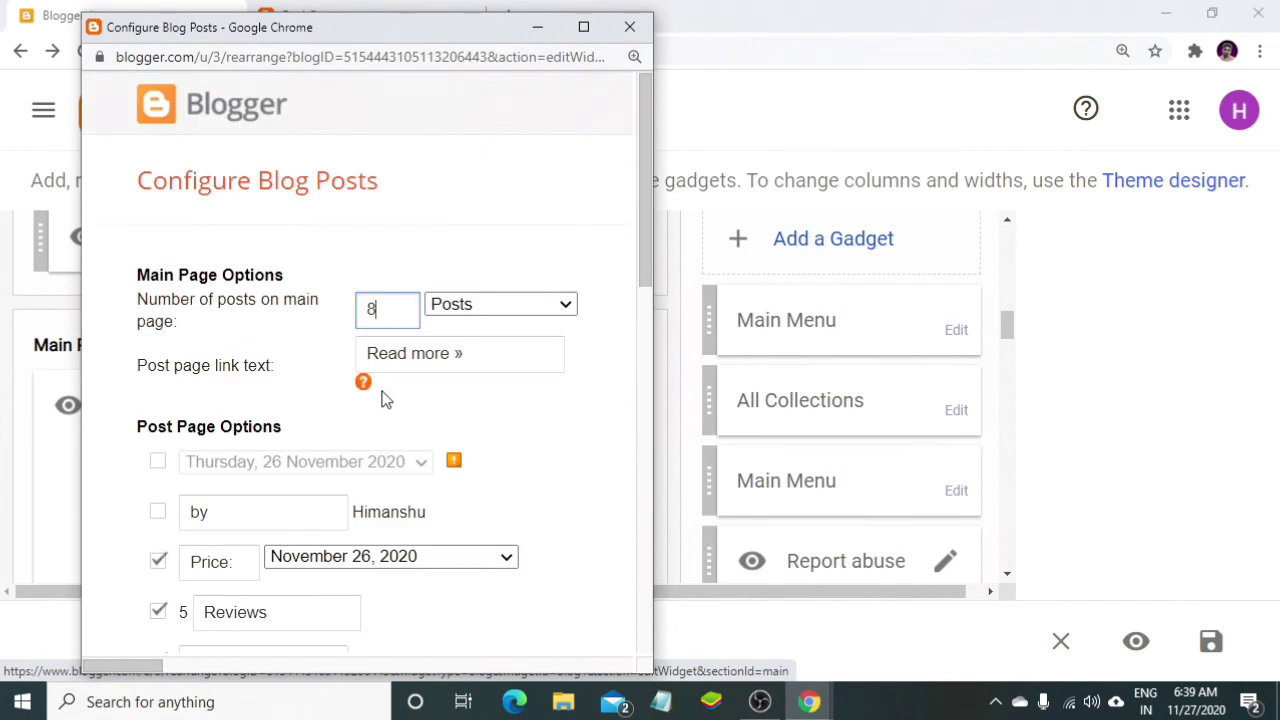
- Review the post page options and item arrangement of the Blog Posts gadget, and save it
scroll(386, 397, down, 2)
scroll(390, 350, down, 1)
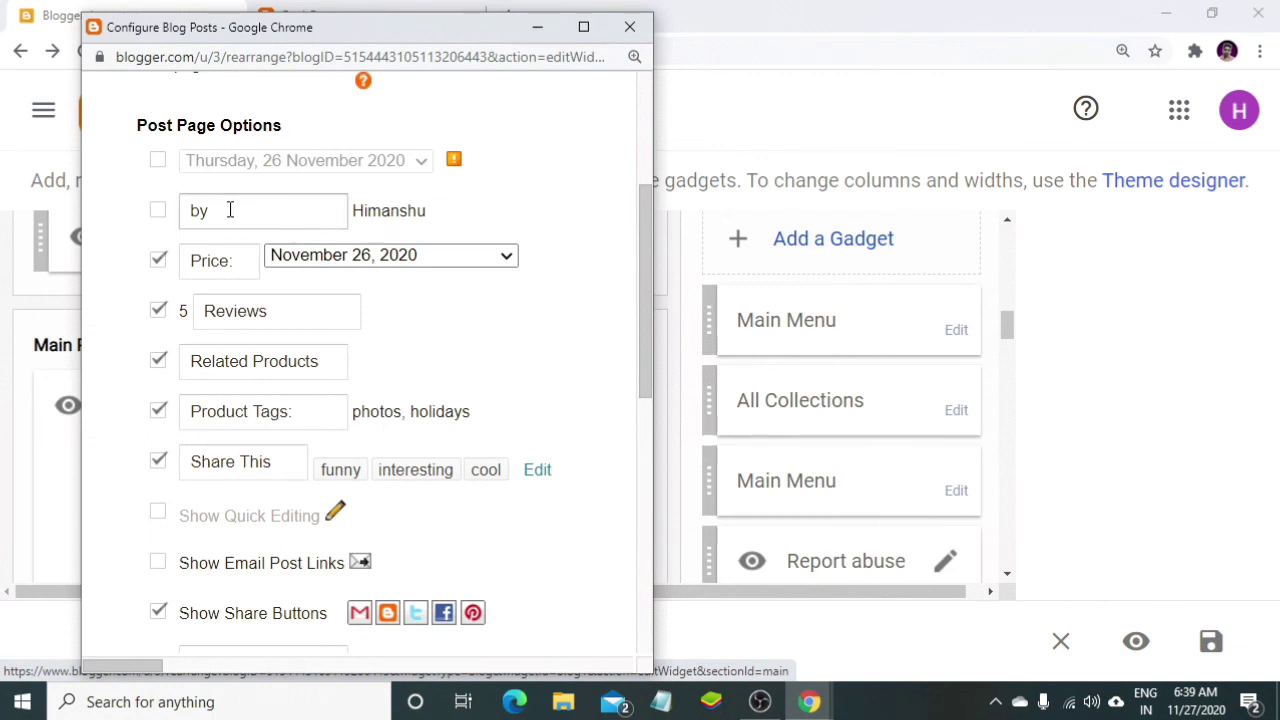
scroll(394, 371, down, 2)
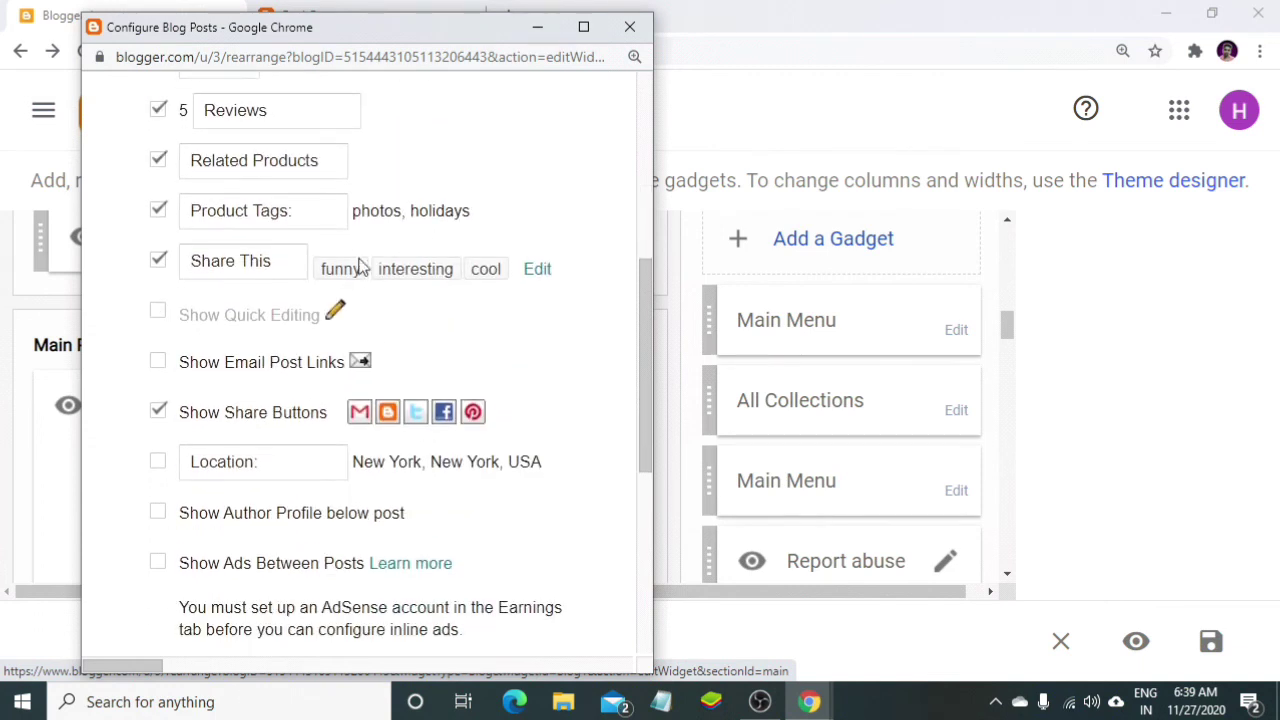
scroll(357, 280, down, 1)
scroll(357, 278, up, 1)
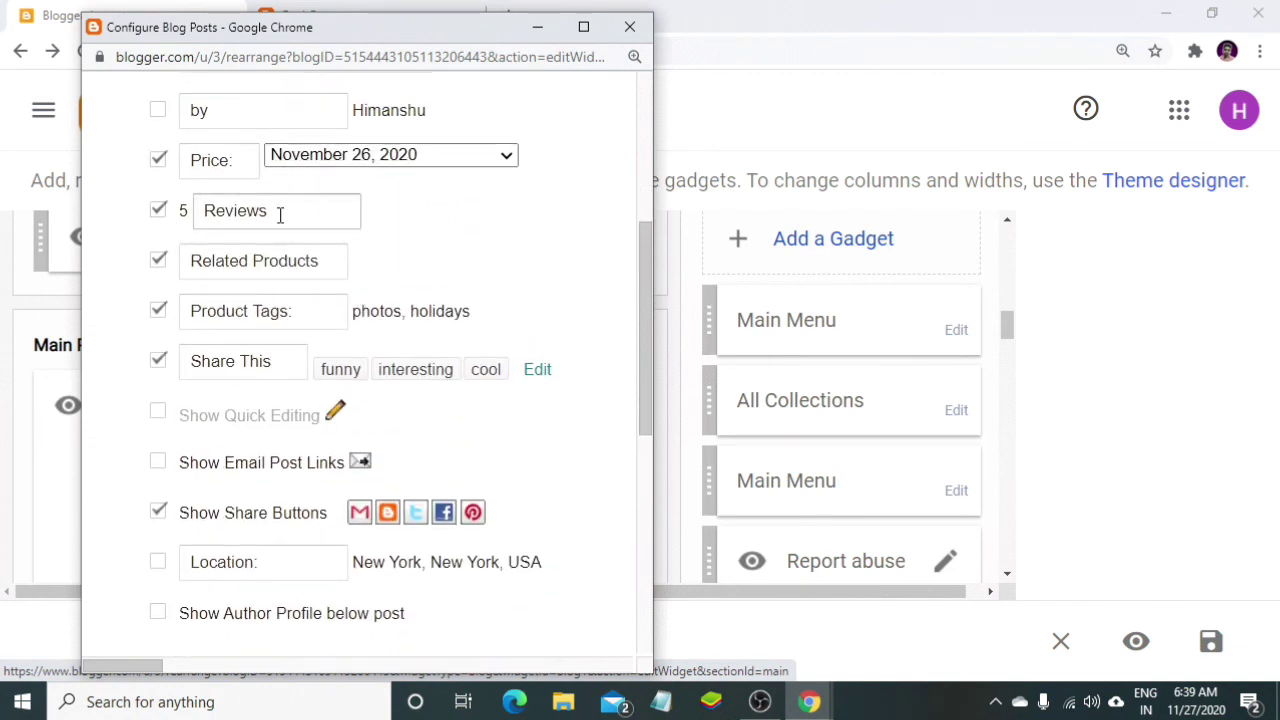
scroll(313, 275, down, 3)
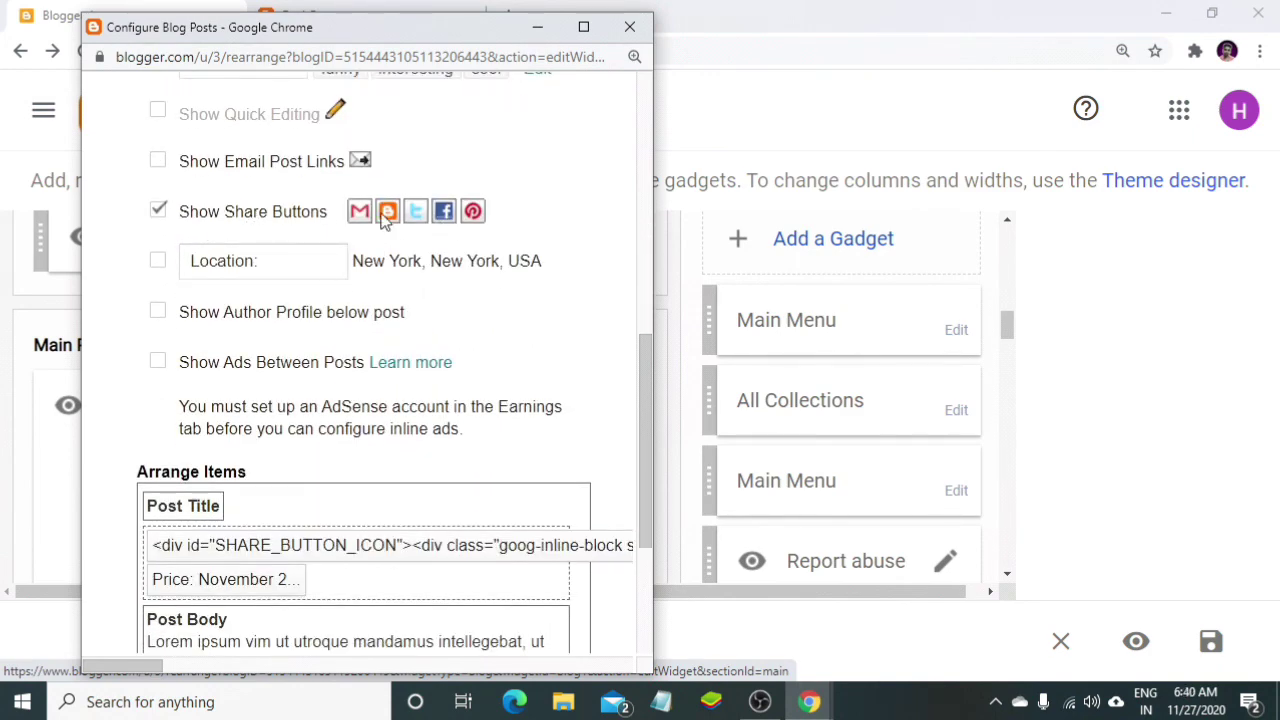
scroll(250, 320, down, 3)
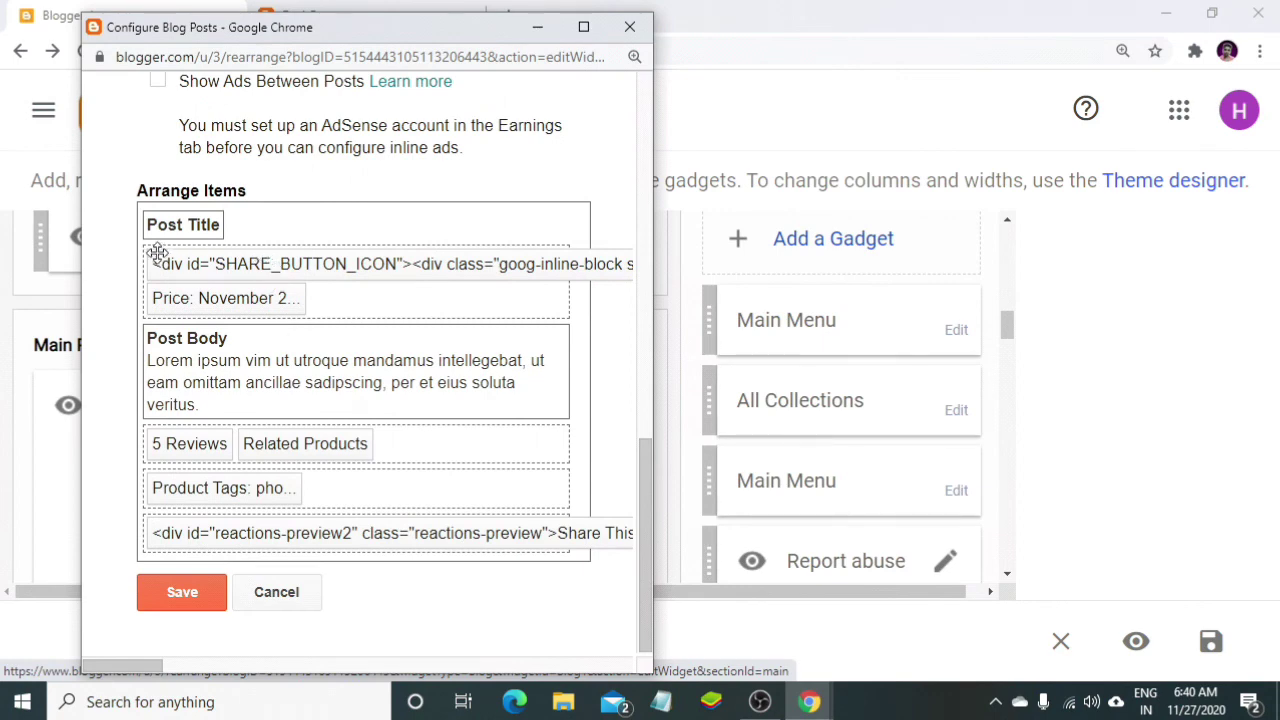
click(229, 597)
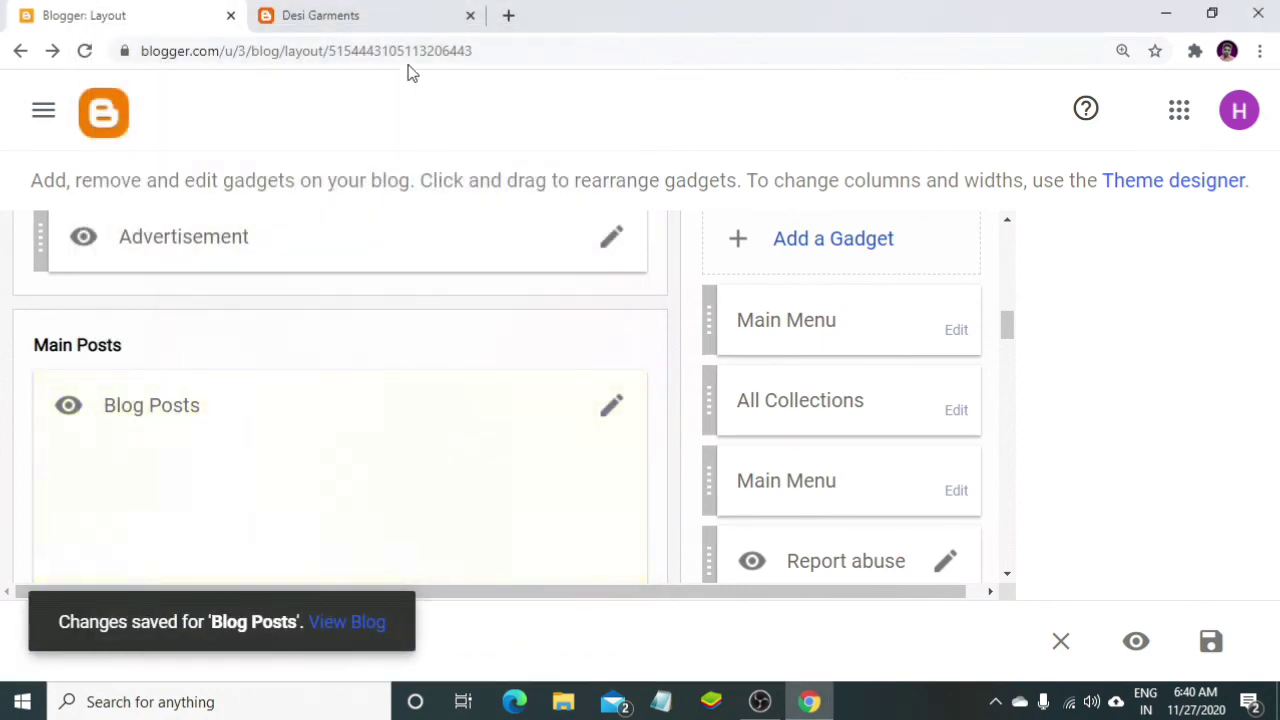
- Reload the live store page and check the product listing and the sidebar down to the Facebook block
click(386, 15)
scroll(213, 326, up, 3)
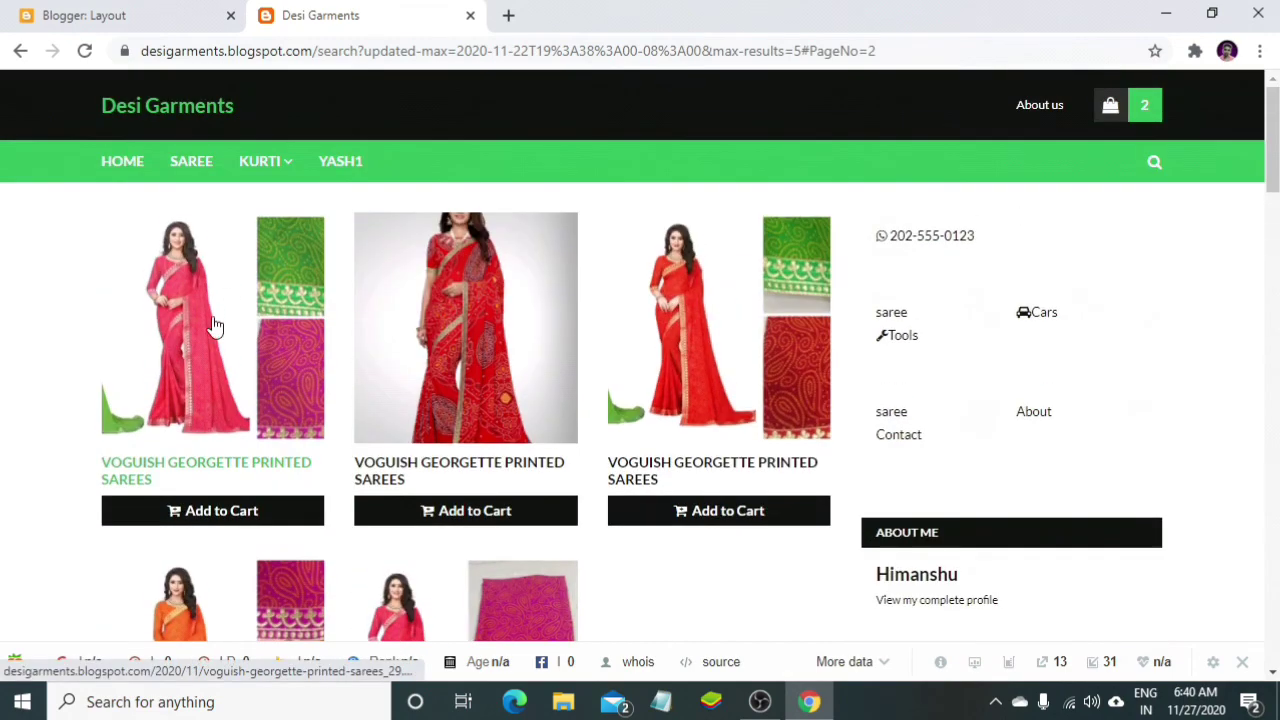
scroll(574, 317, down, 3)
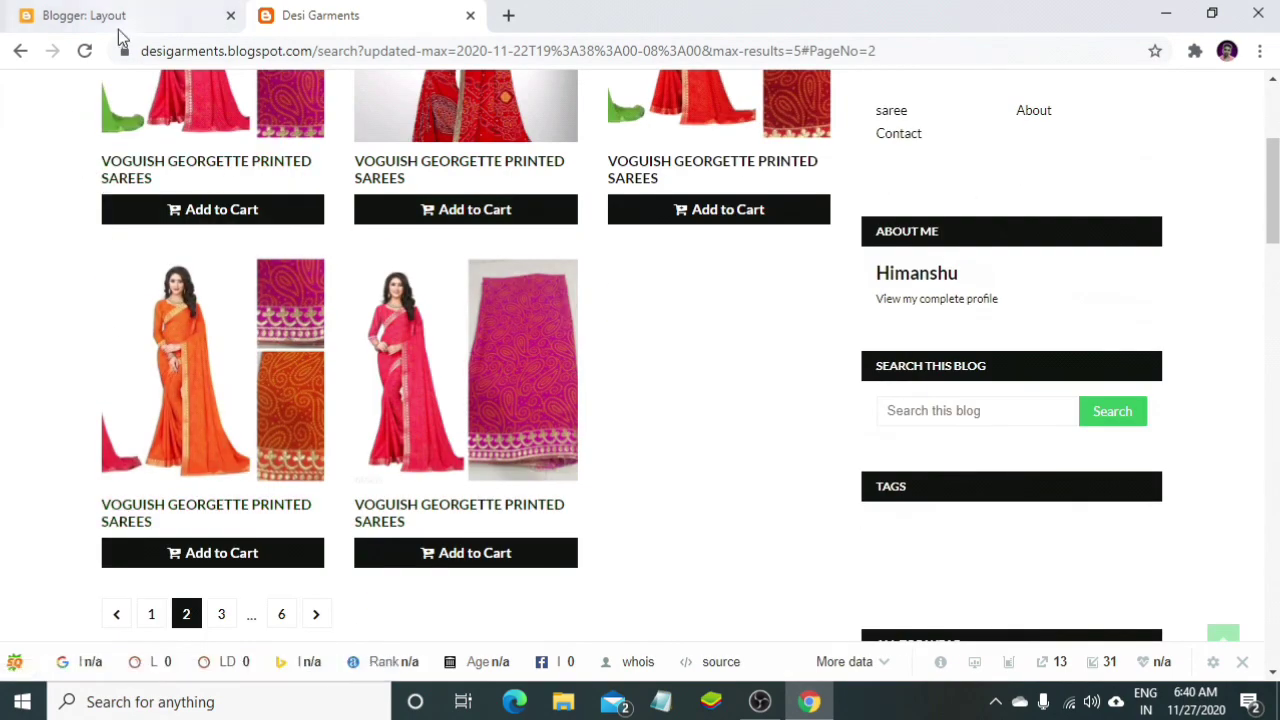
click(85, 51)
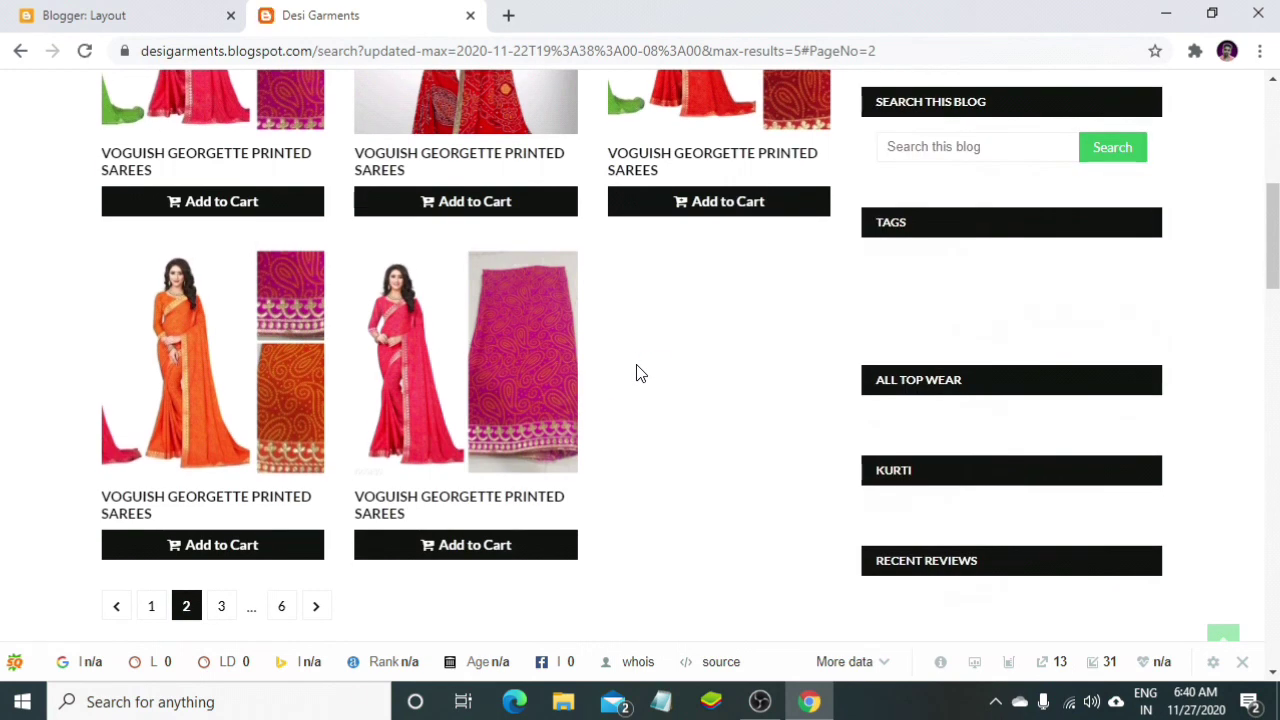
scroll(640, 372, down, 15)
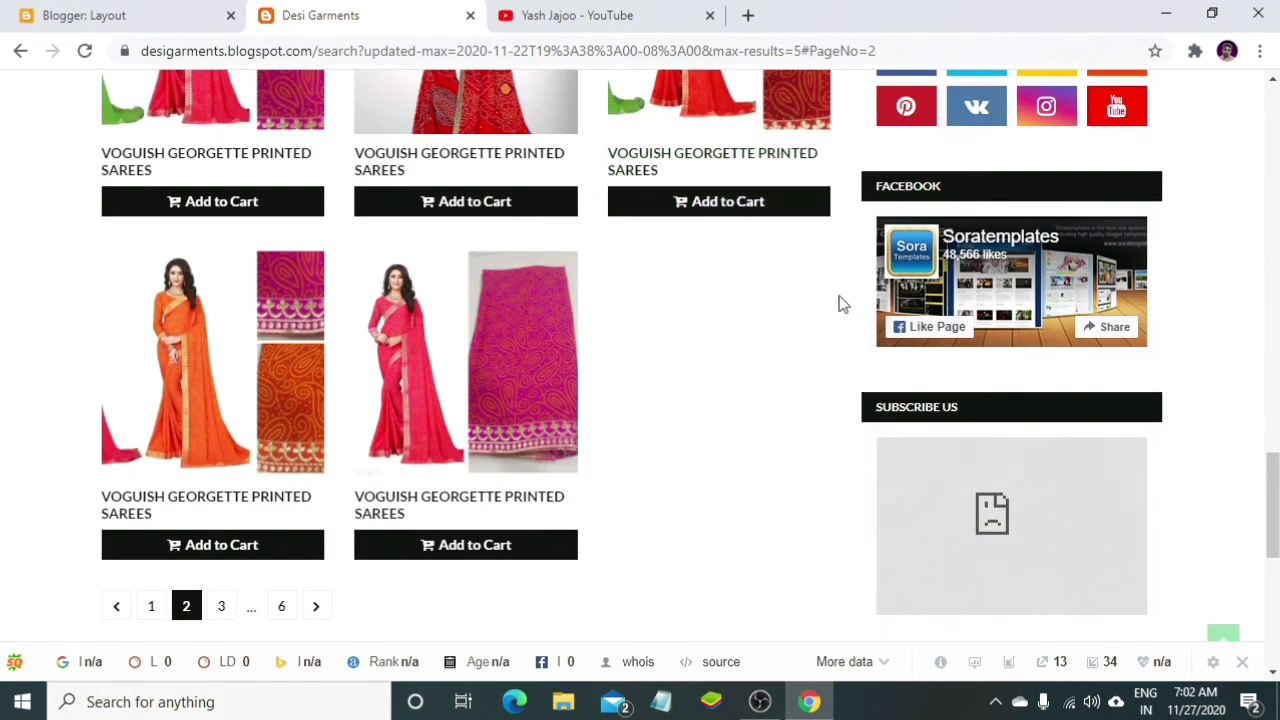
- Open the Facebook gadget in the layout, select the page address in its embed code, and save the gadget
click(100, 15)
click(941, 368)
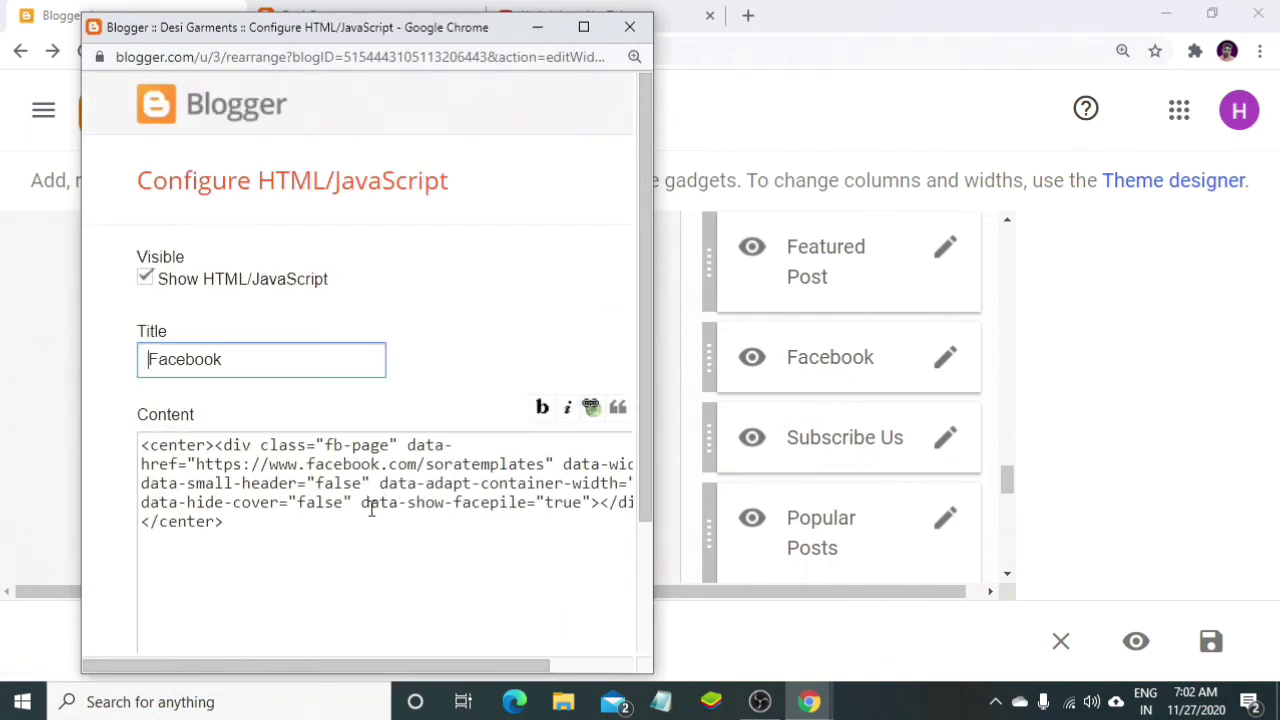
mouse_move(193, 464)
mouse_down()
mouse_move(503, 464)
mouse_move(557, 483)
mouse_move(548, 464)
mouse_move(316, 484)
mouse_move(222, 464)
mouse_move(215, 484)
mouse_move(198, 468)
mouse_up()
click(546, 464)
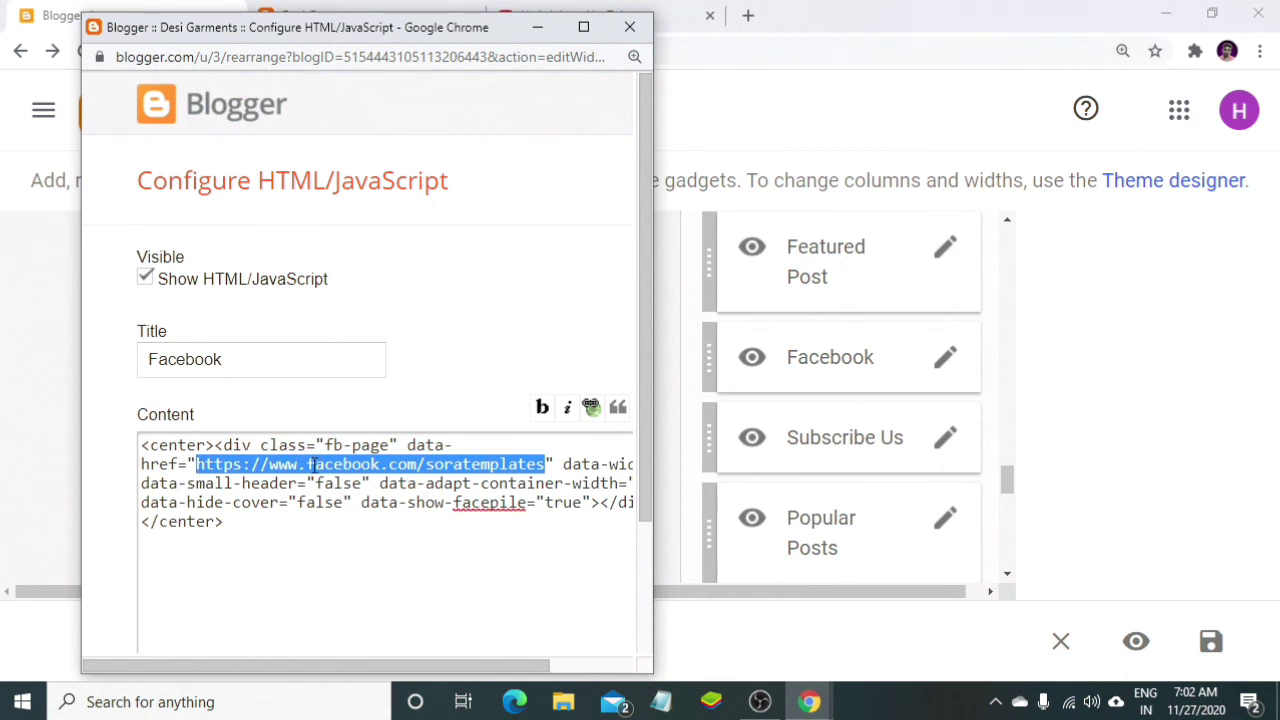
scroll(313, 464, down, 2)
click(216, 616)
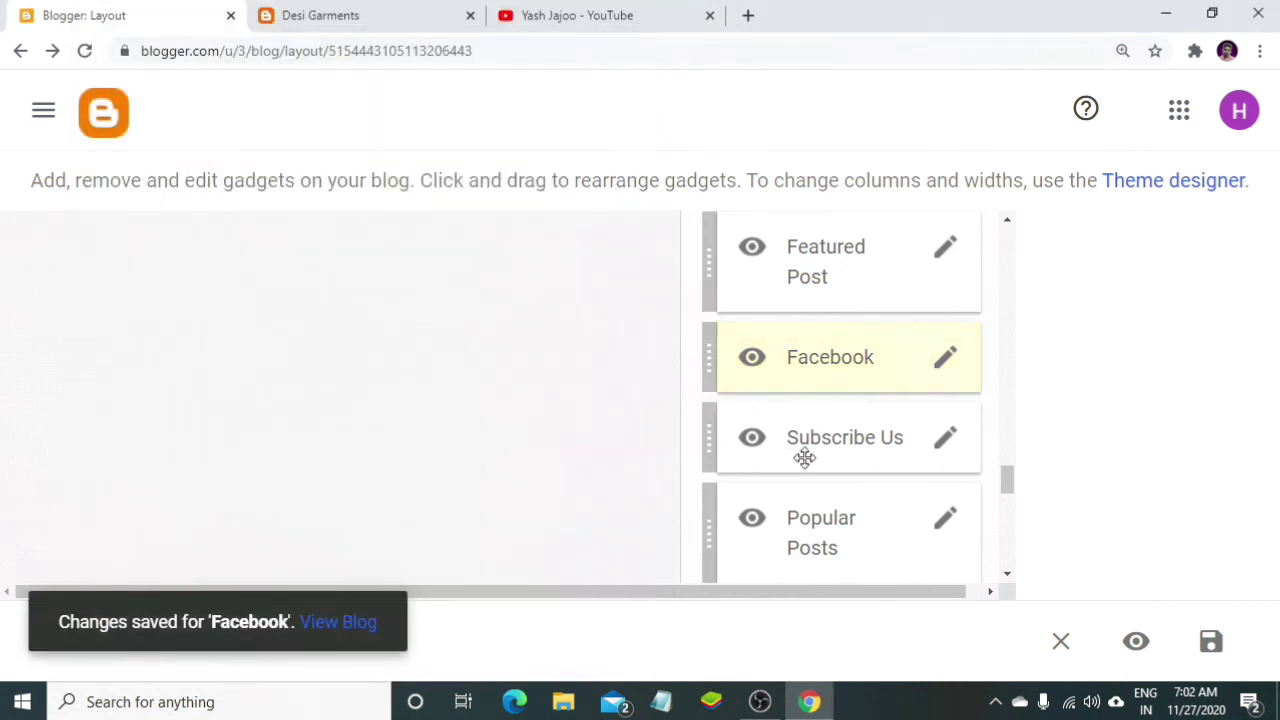
- Check the Popular Posts, Categories and Tags blocks and the footer columns on the live store page
scroll(781, 443, down, 1)
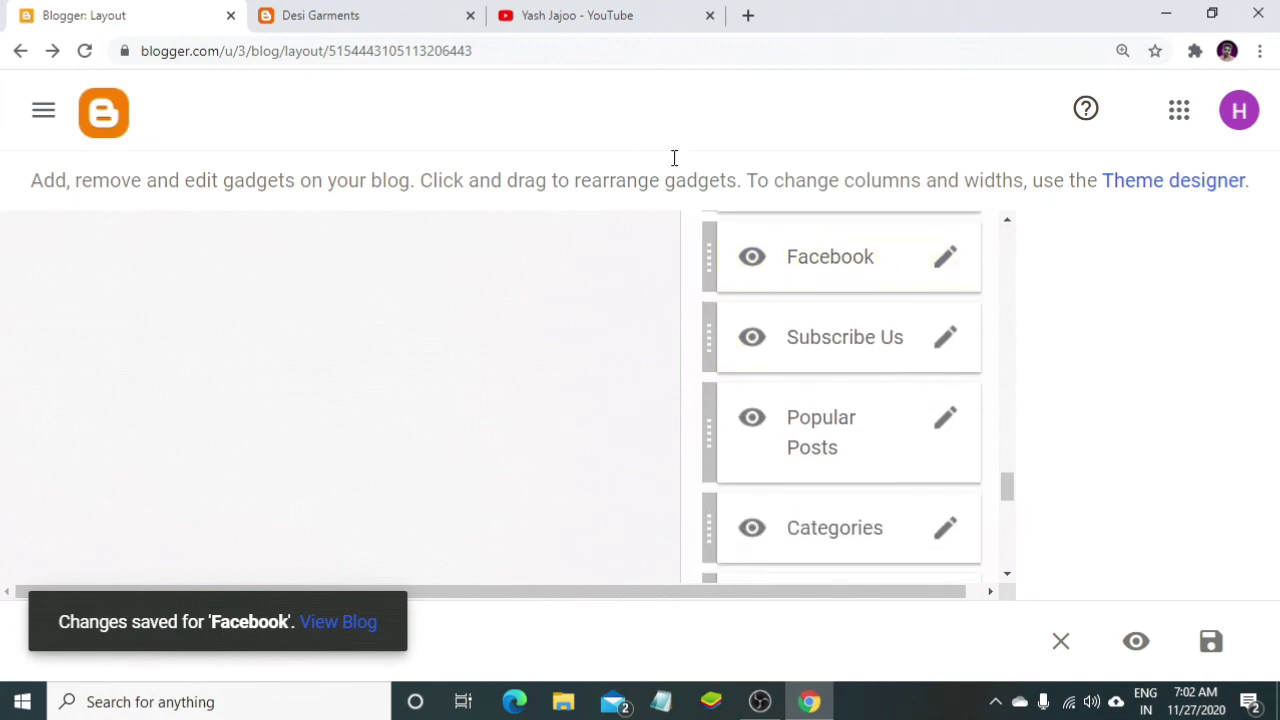
click(352, 13)
scroll(1000, 317, down, 2)
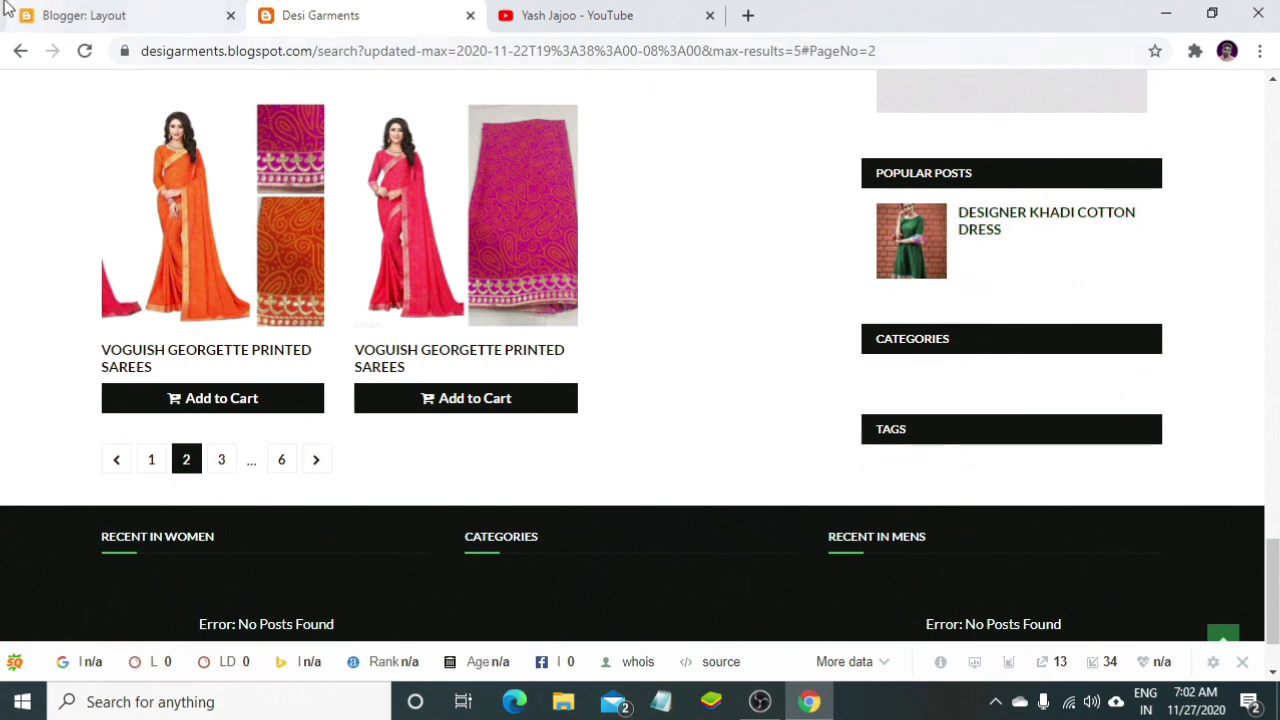
- Open the sidebar Categories gadget above Tags in the layout and save it with its current label settings
click(122, 22)
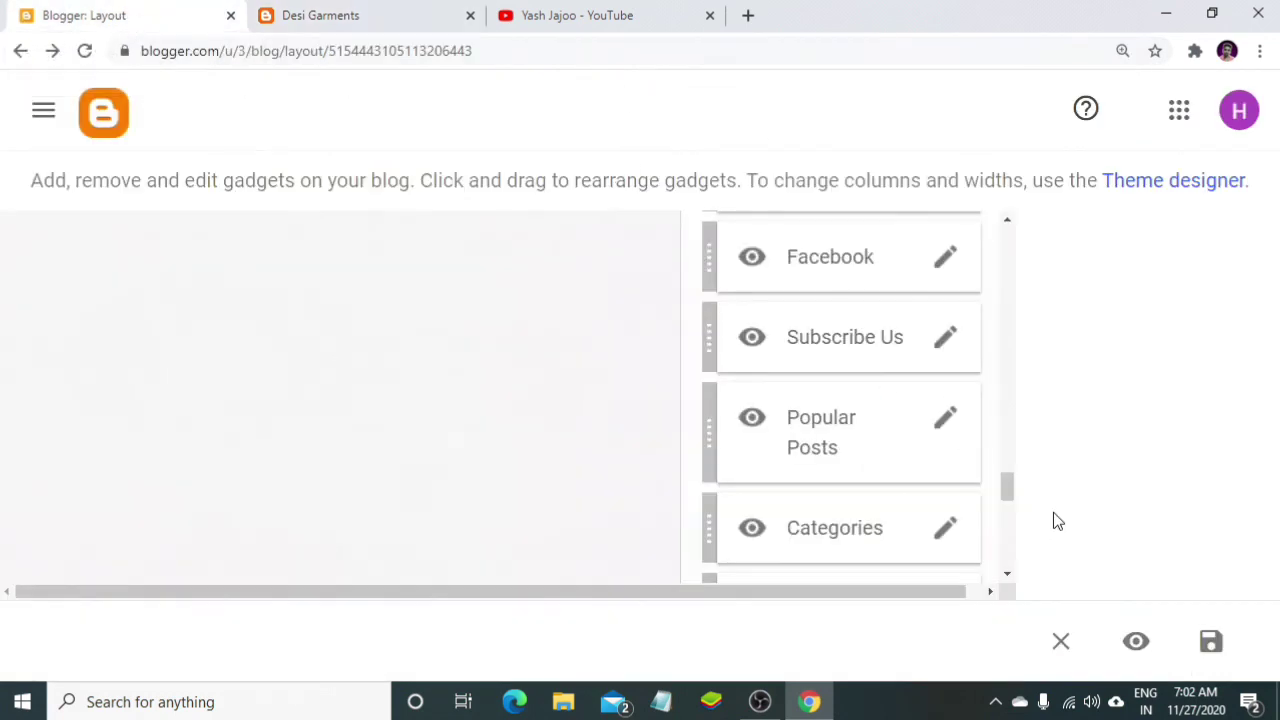
scroll(872, 472, down, 2)
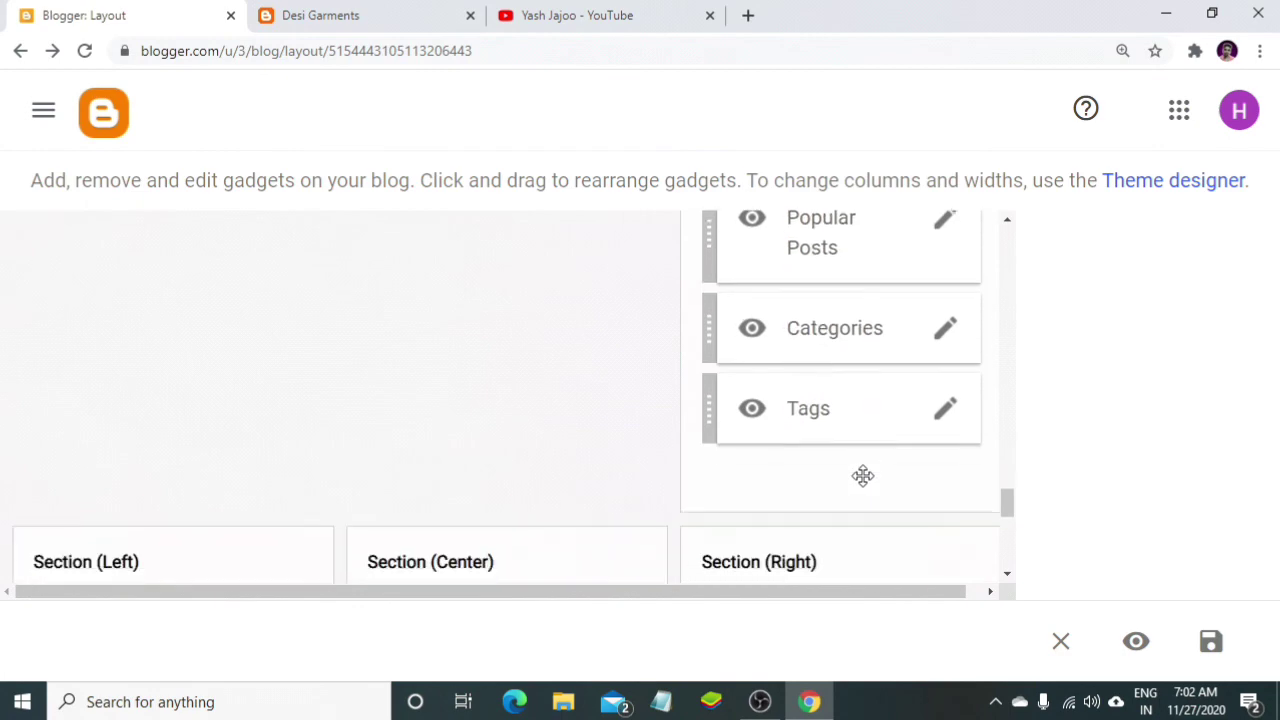
click(938, 345)
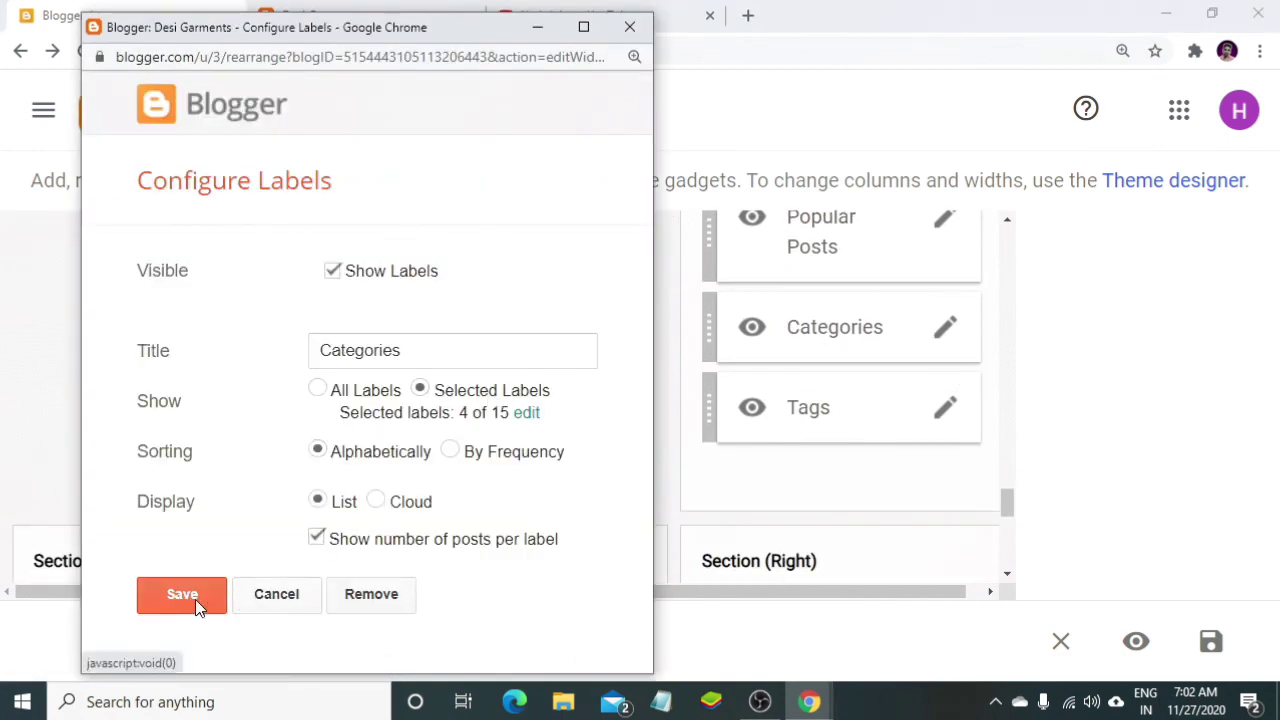
click(196, 599)
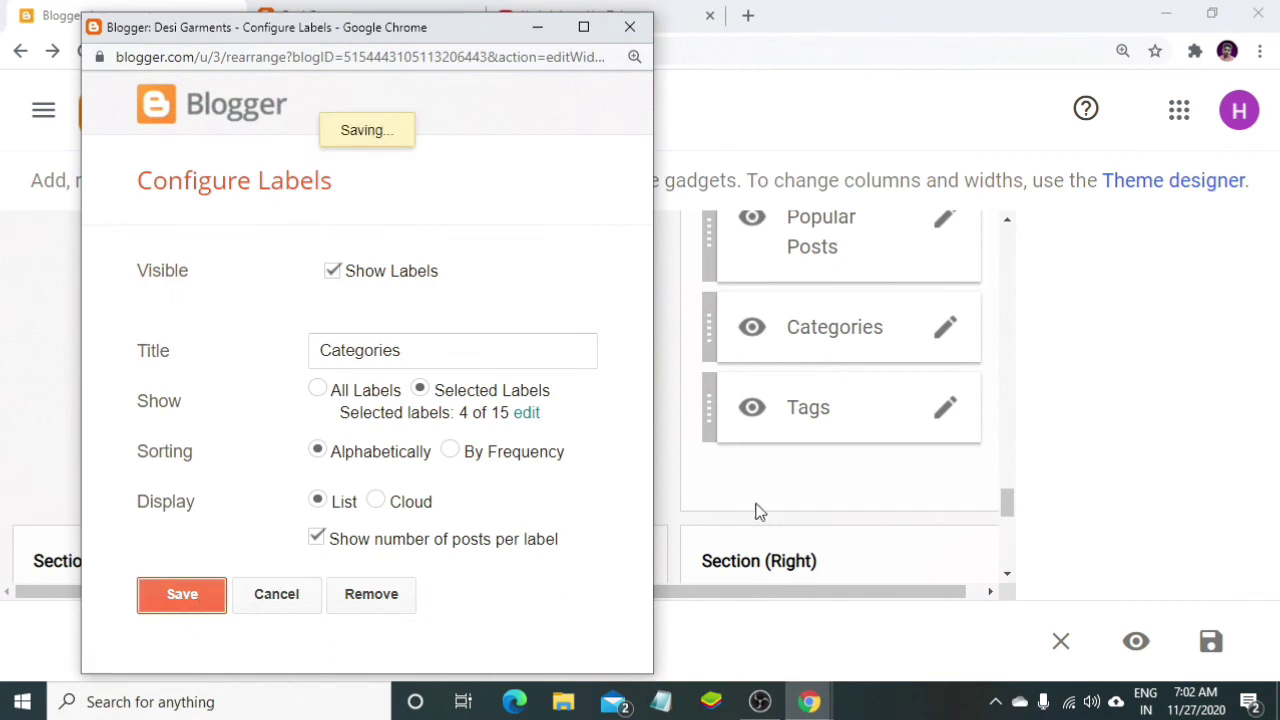
- Remove the Tags gadget from the sidebar in the layout and reload the live store page
mouse_move(948, 420)
mouse_down()
mouse_move(803, 474)
mouse_move(963, 414)
mouse_move(950, 410)
mouse_up()
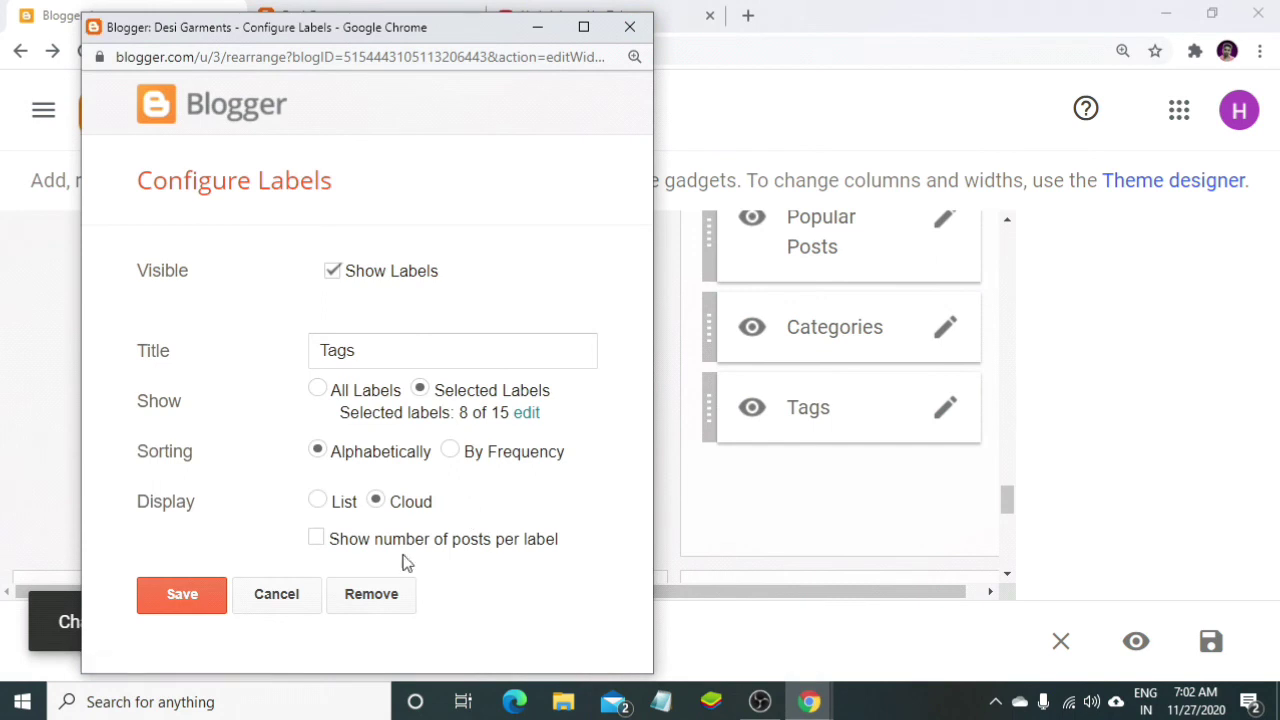
click(371, 594)
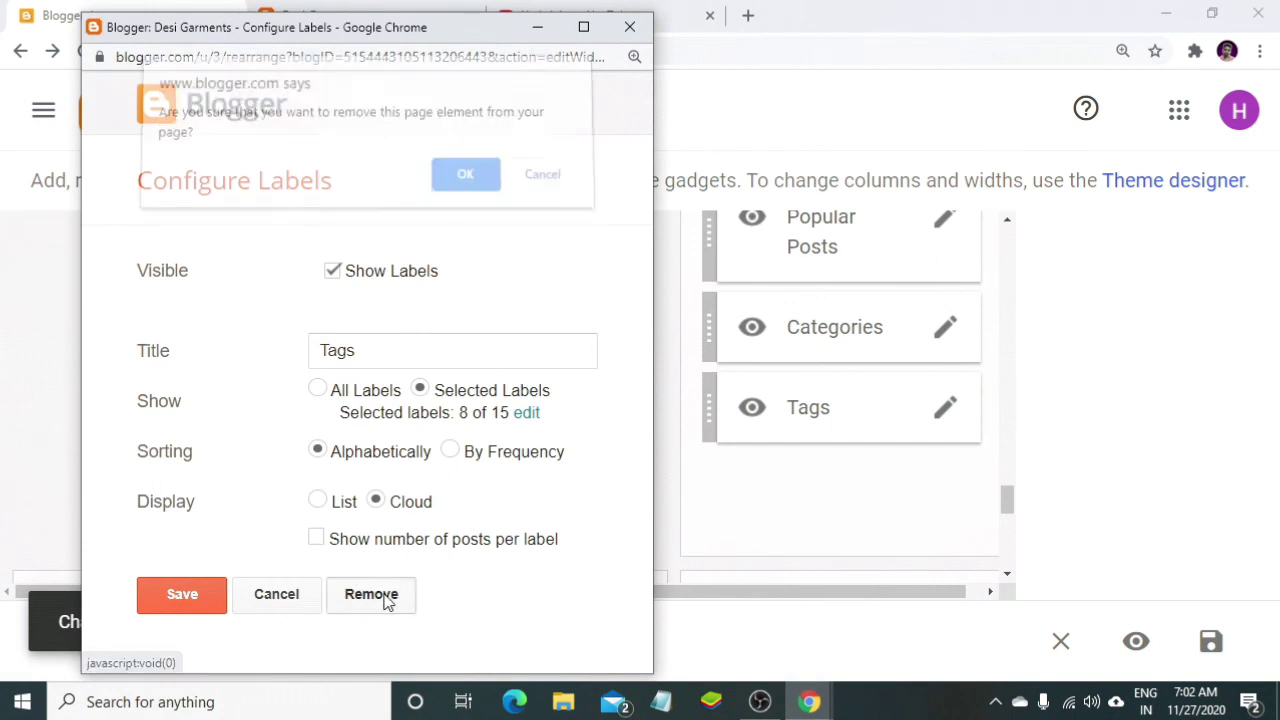
click(464, 186)
click(395, 30)
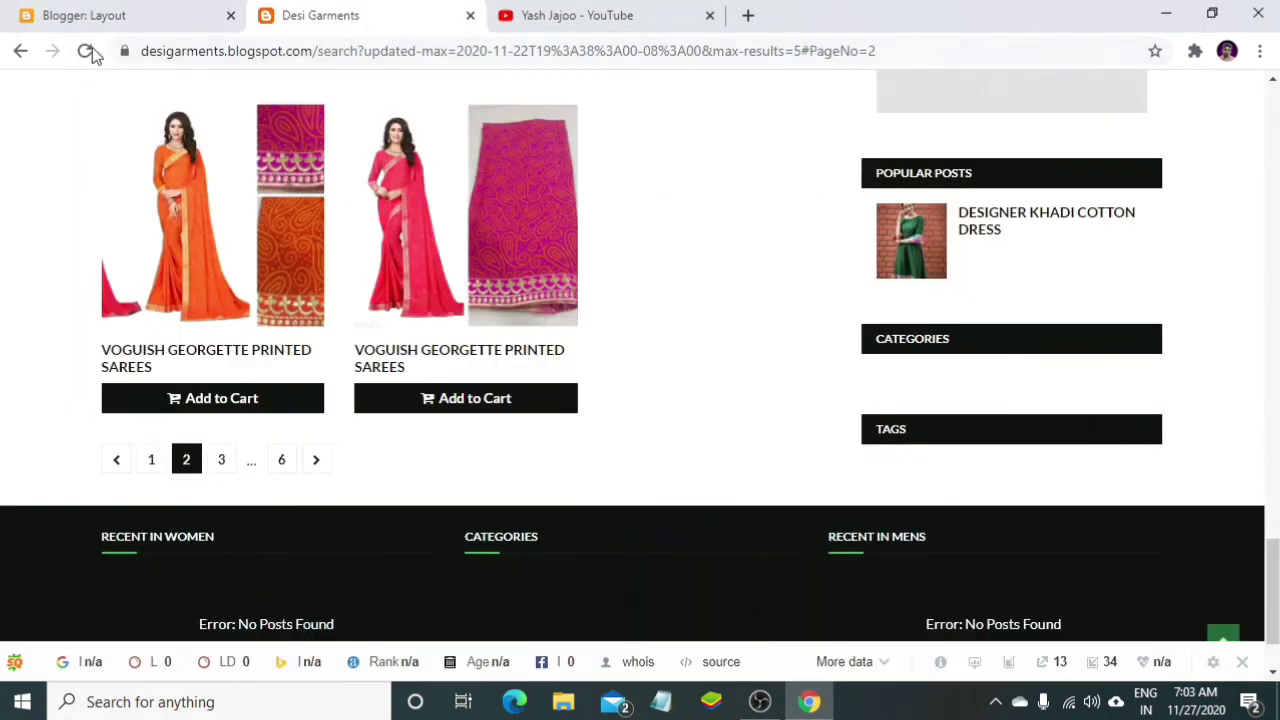
click(86, 51)
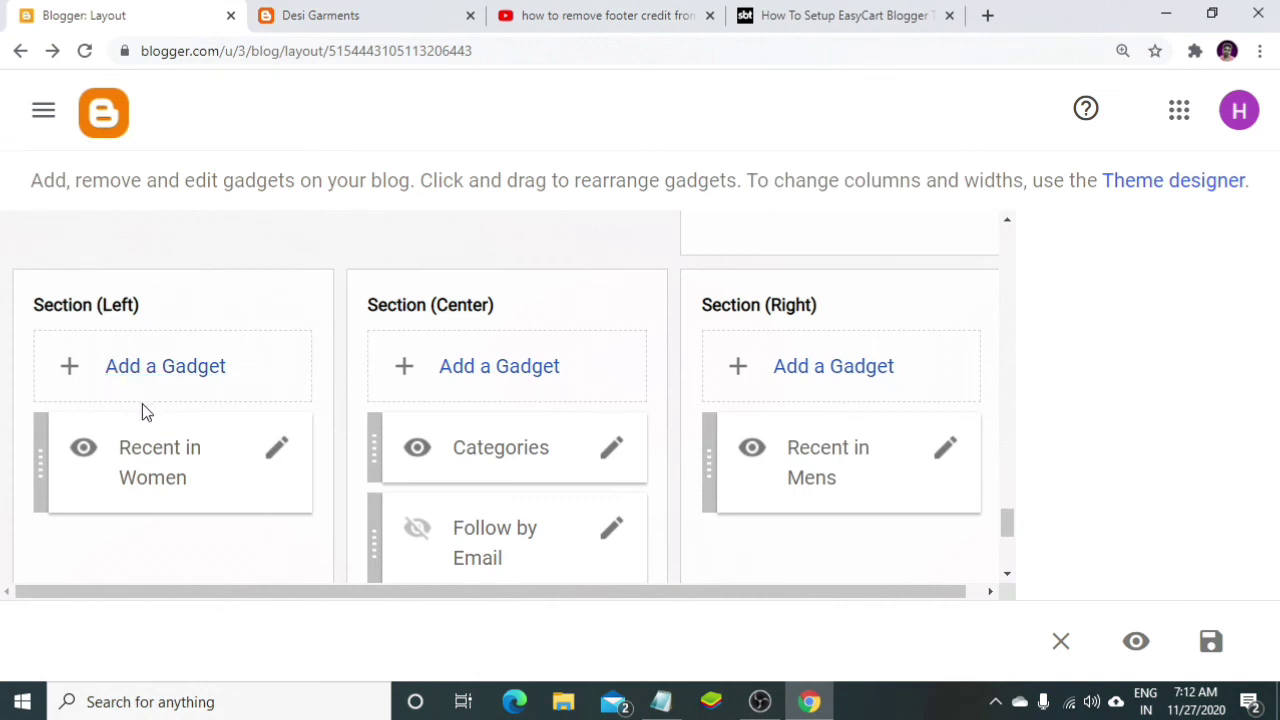
- Add a Contact form gadget to the footer's Section (Left), keeping the title "Contact form", and save it
click(200, 376)
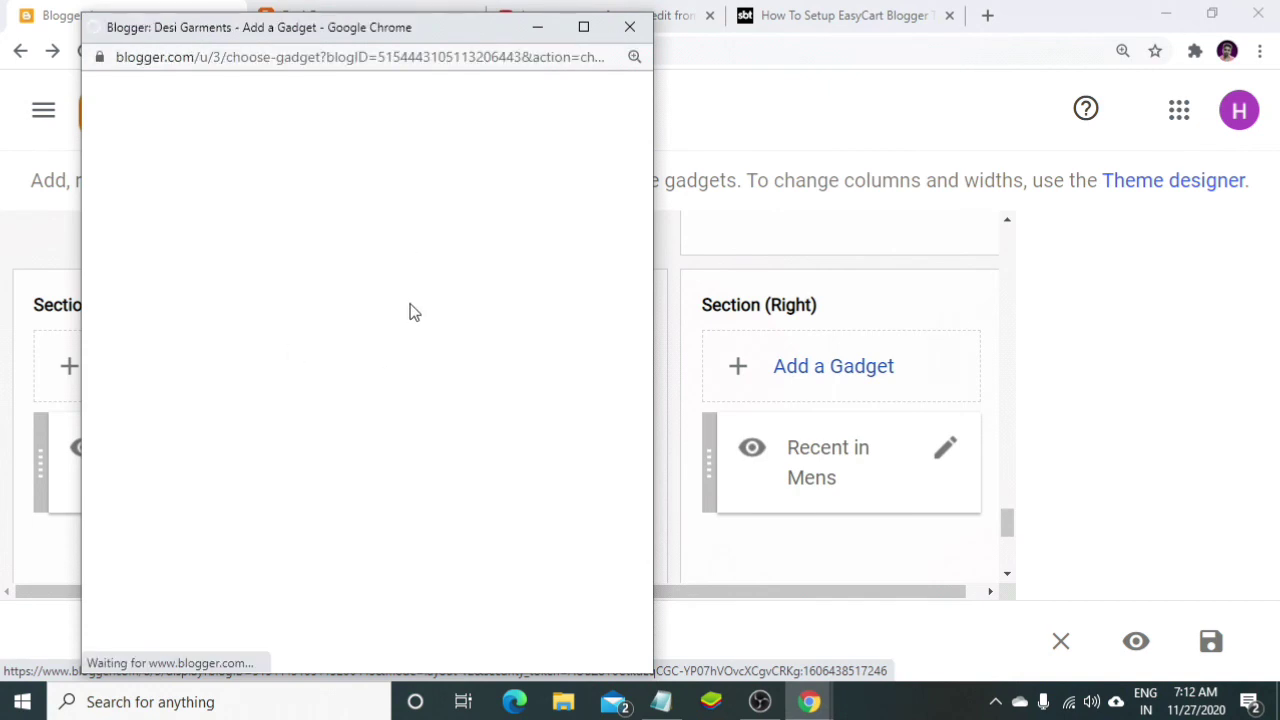
scroll(425, 330, down, 2)
scroll(440, 347, down, 4)
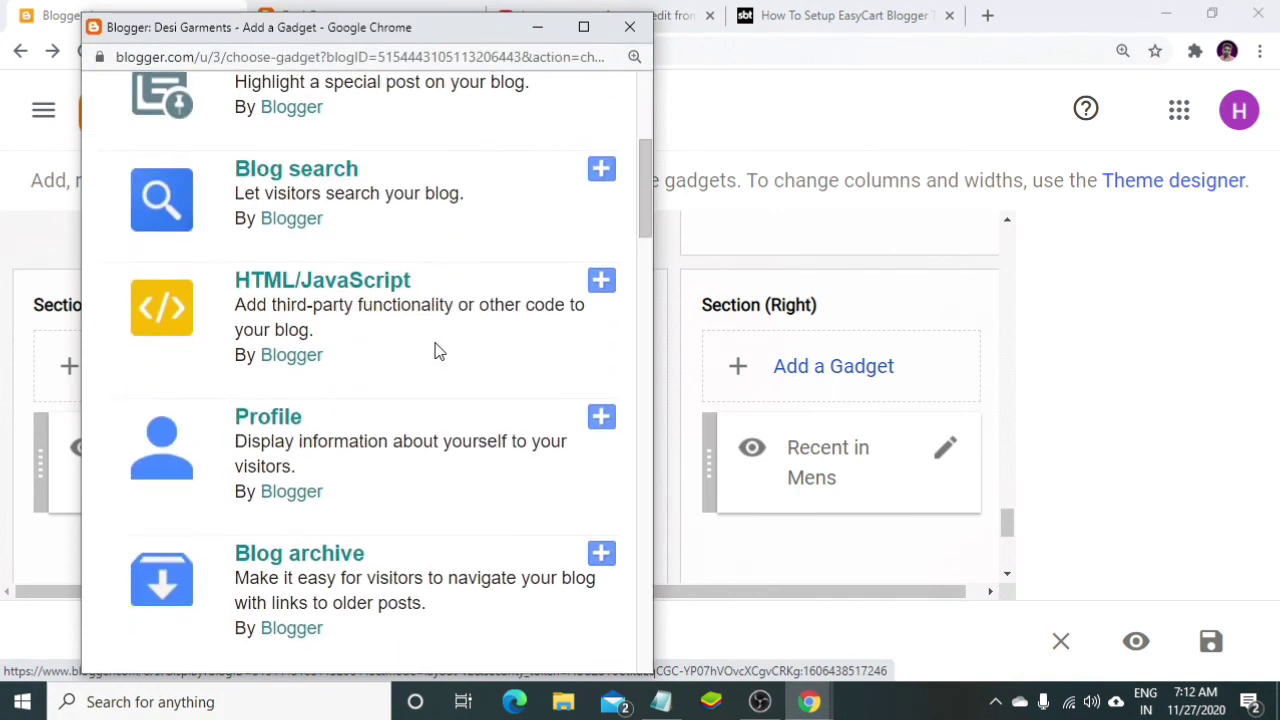
scroll(395, 350, down, 14)
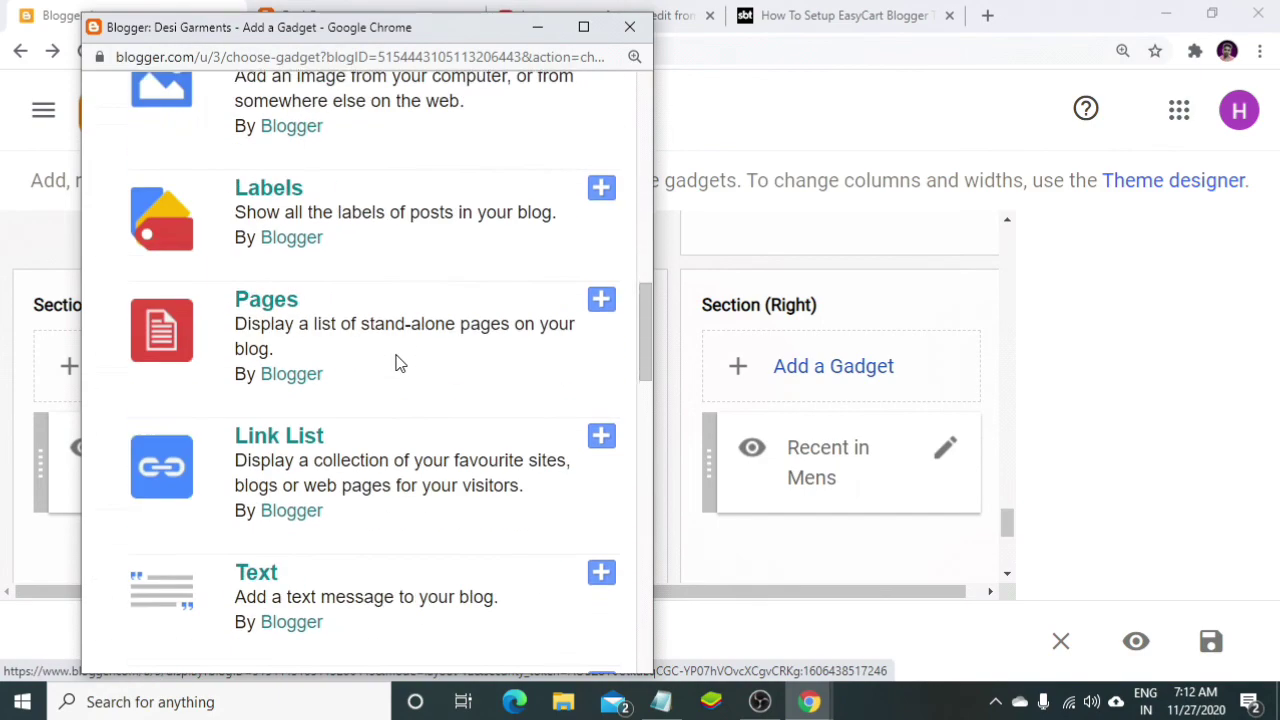
scroll(395, 362, down, 10)
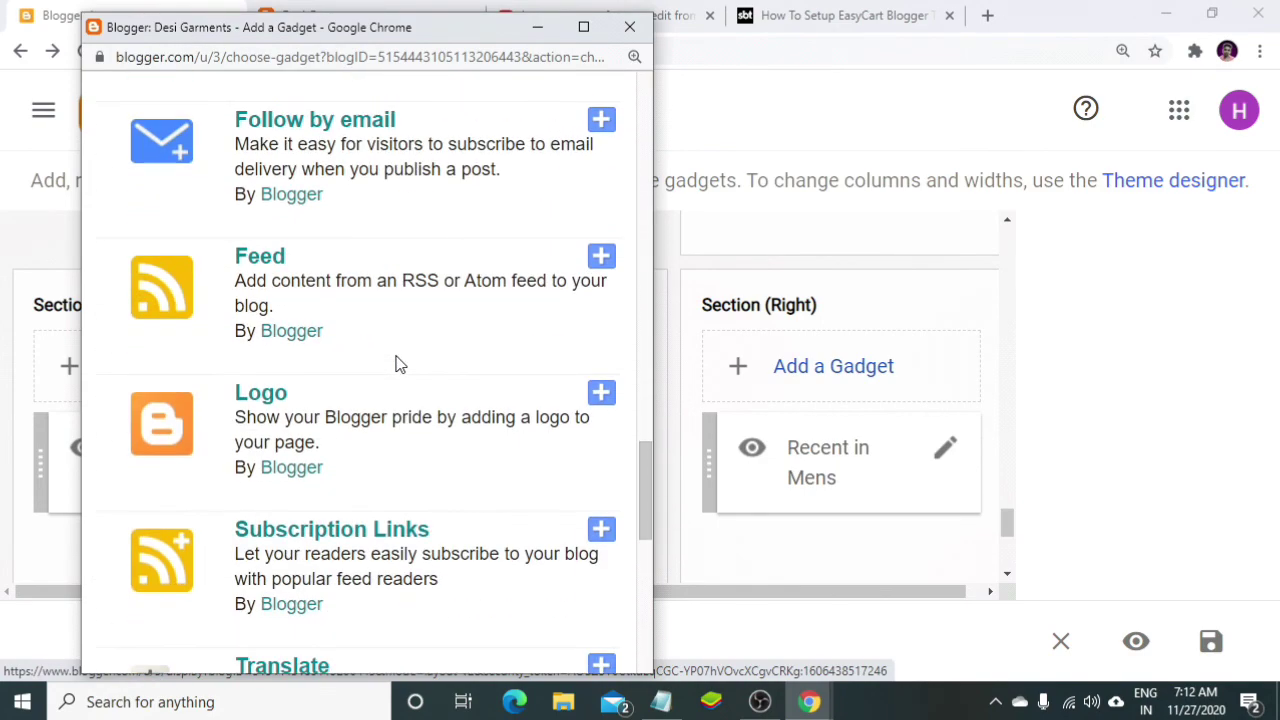
scroll(397, 362, down, 1)
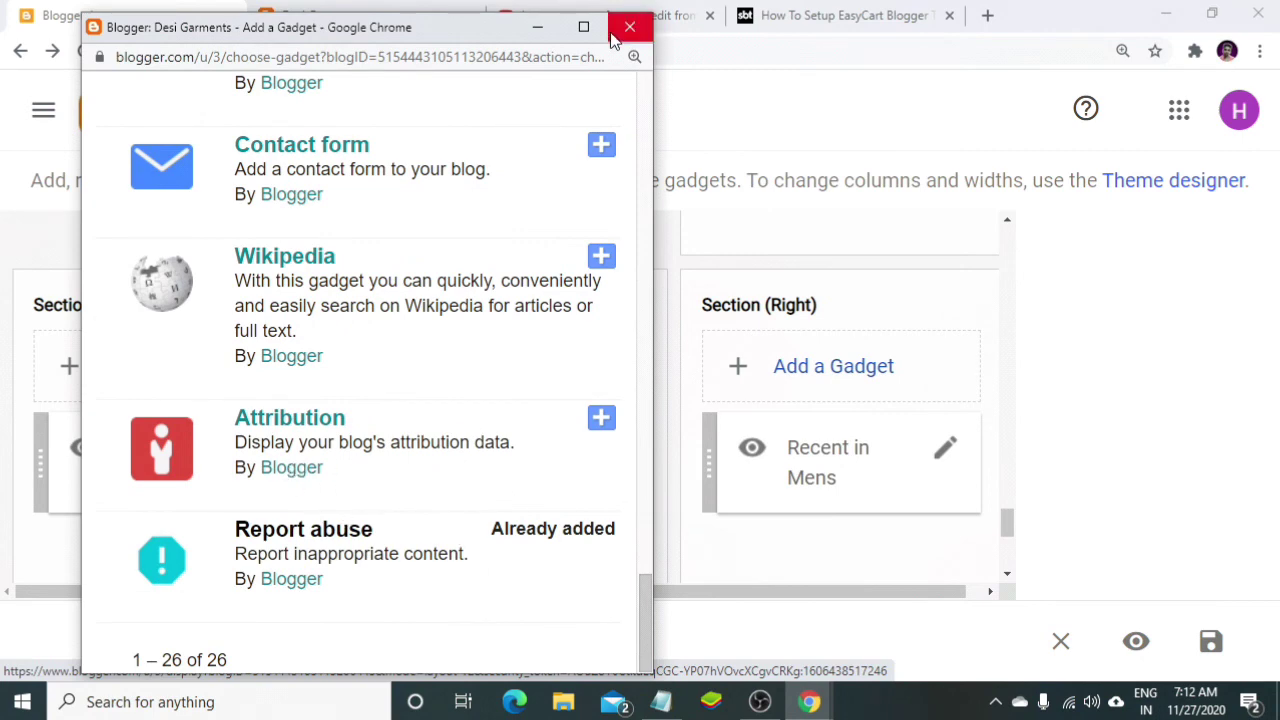
scroll(520, 228, up, 3)
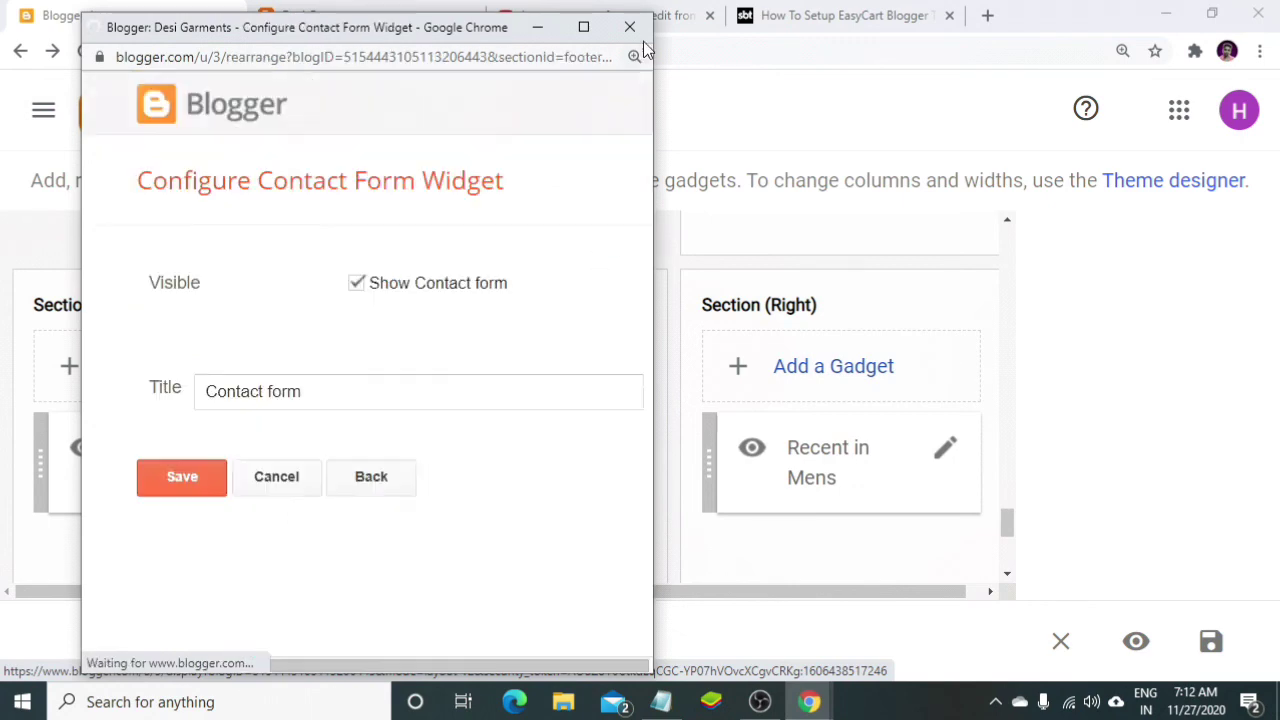
click(188, 477)
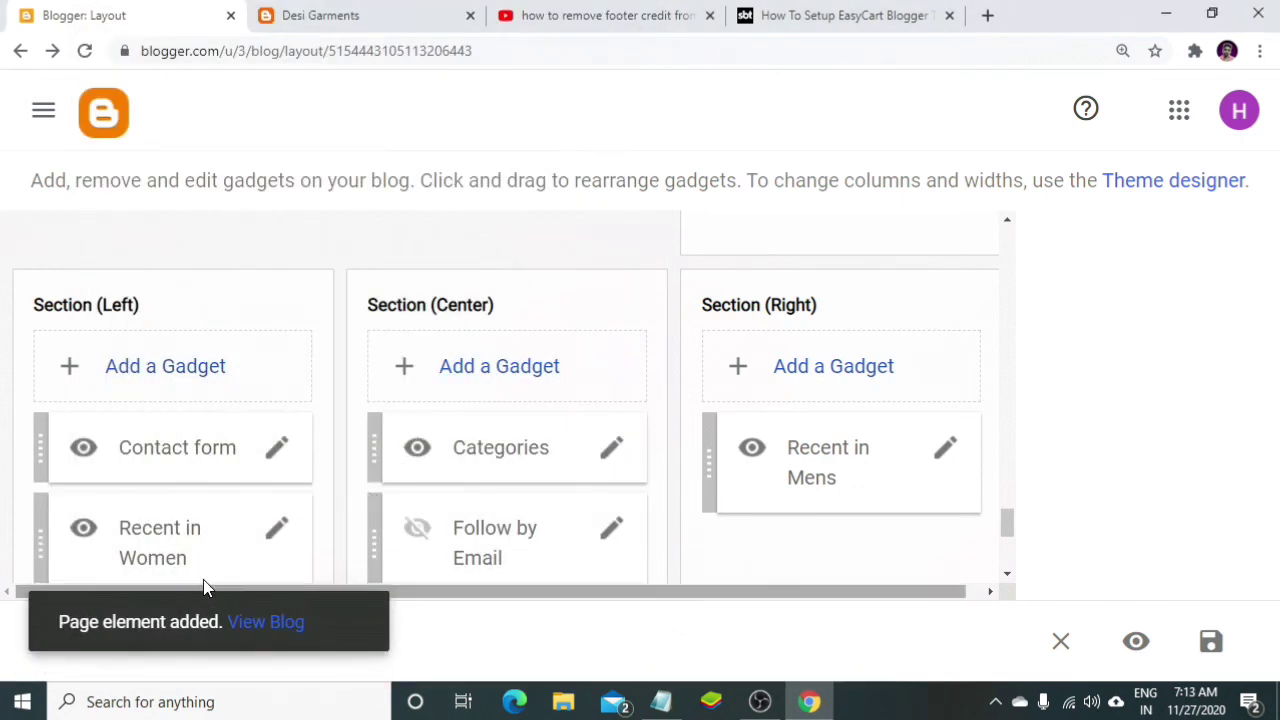
- Retitle the Recent in Women footer gadget "Recent in saree", set its content to 3/saree/post-list, and save it
click(282, 538)
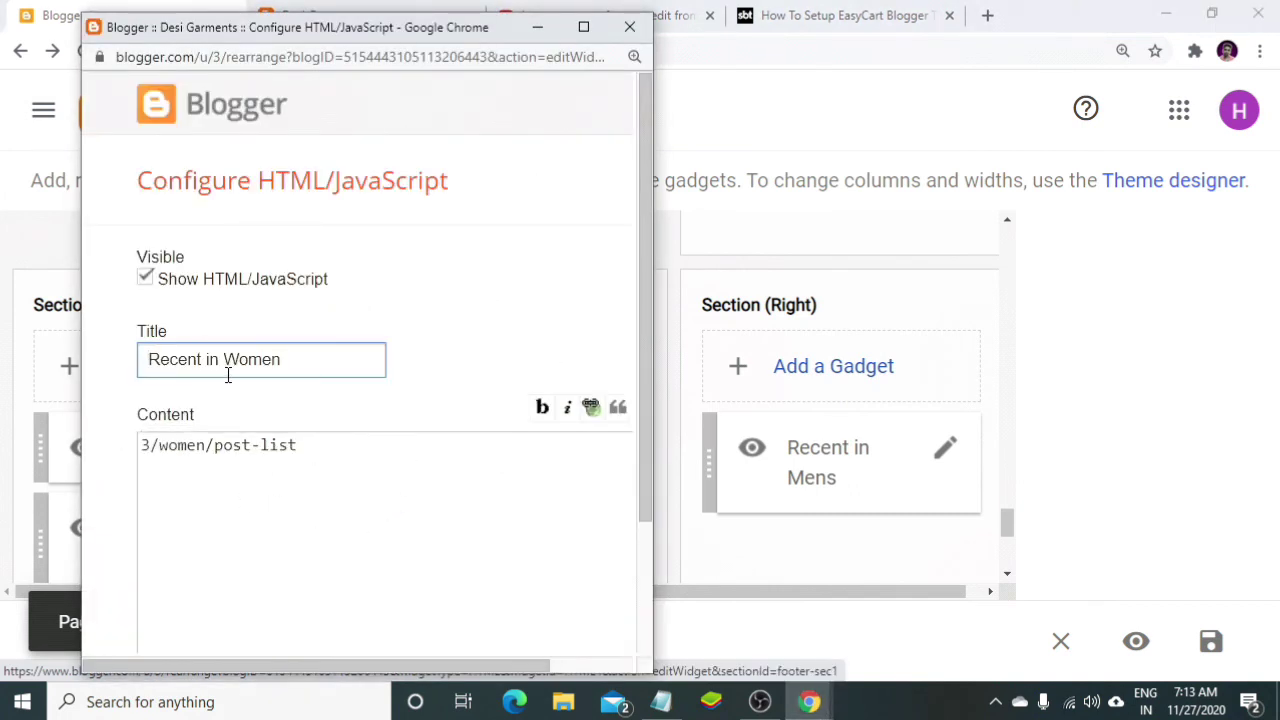
drag(285, 360, 240, 364)
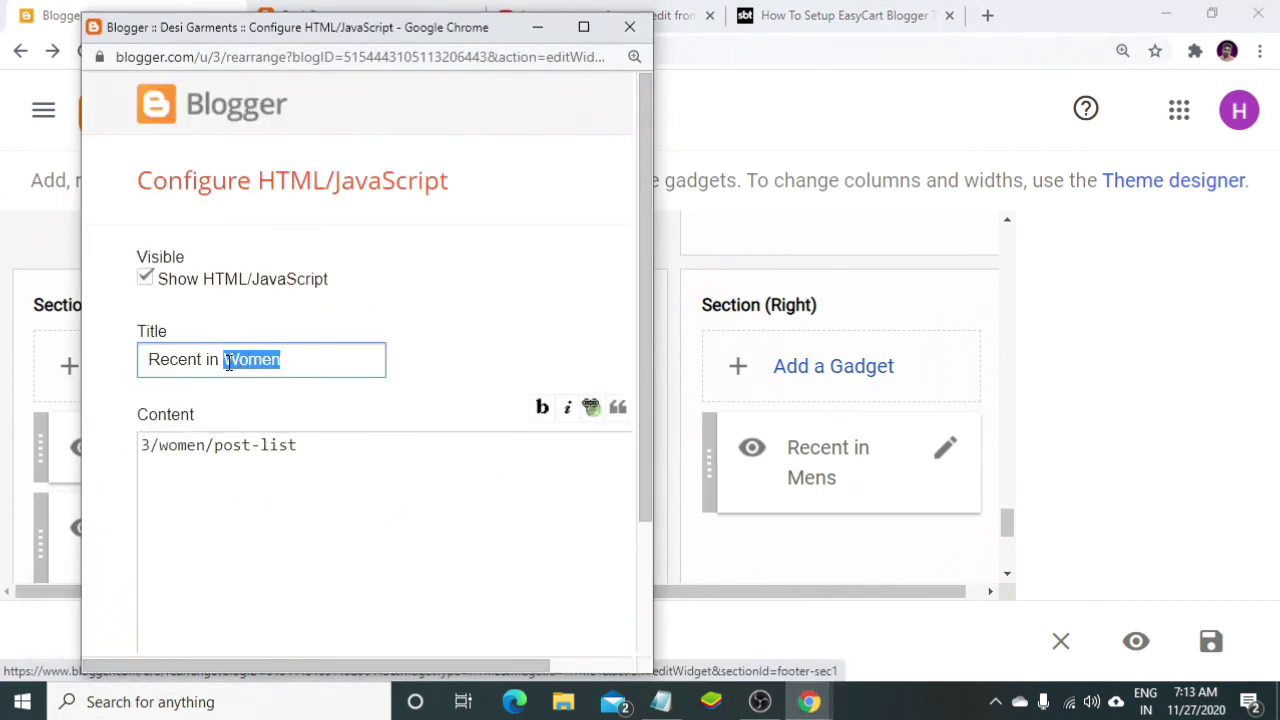
text(sp)
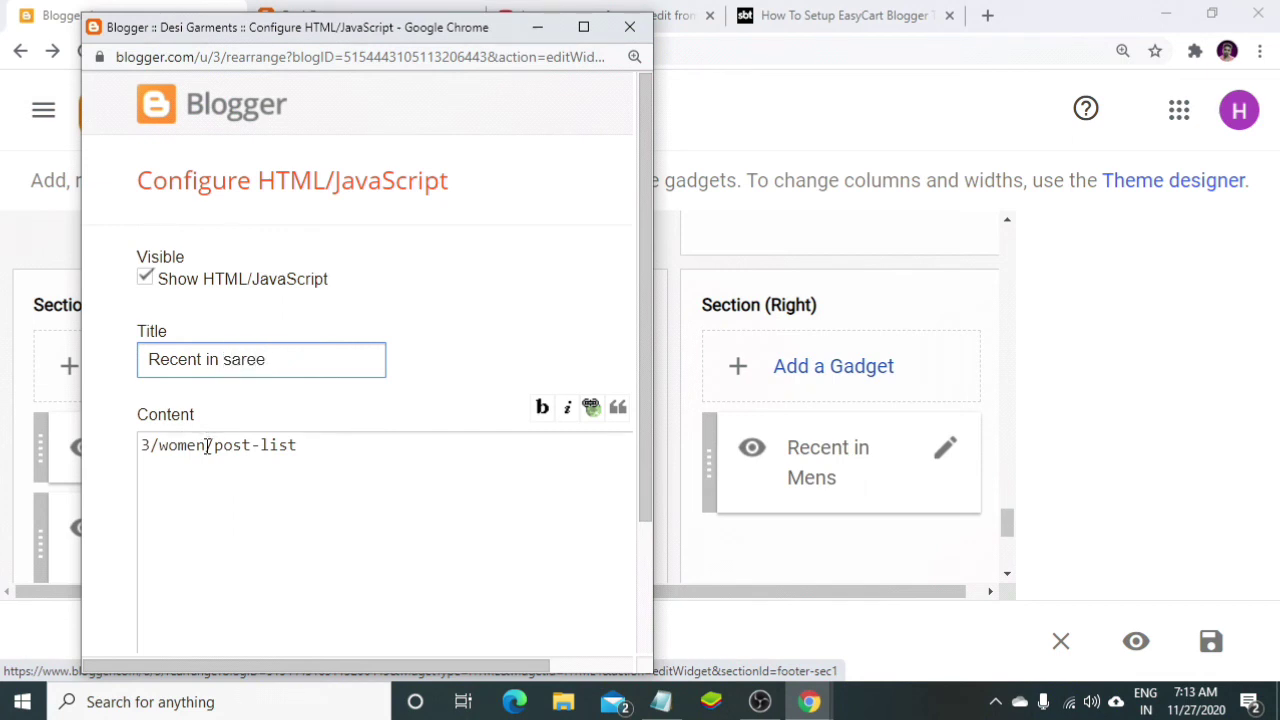
drag(206, 445, 157, 460)
text(sare)
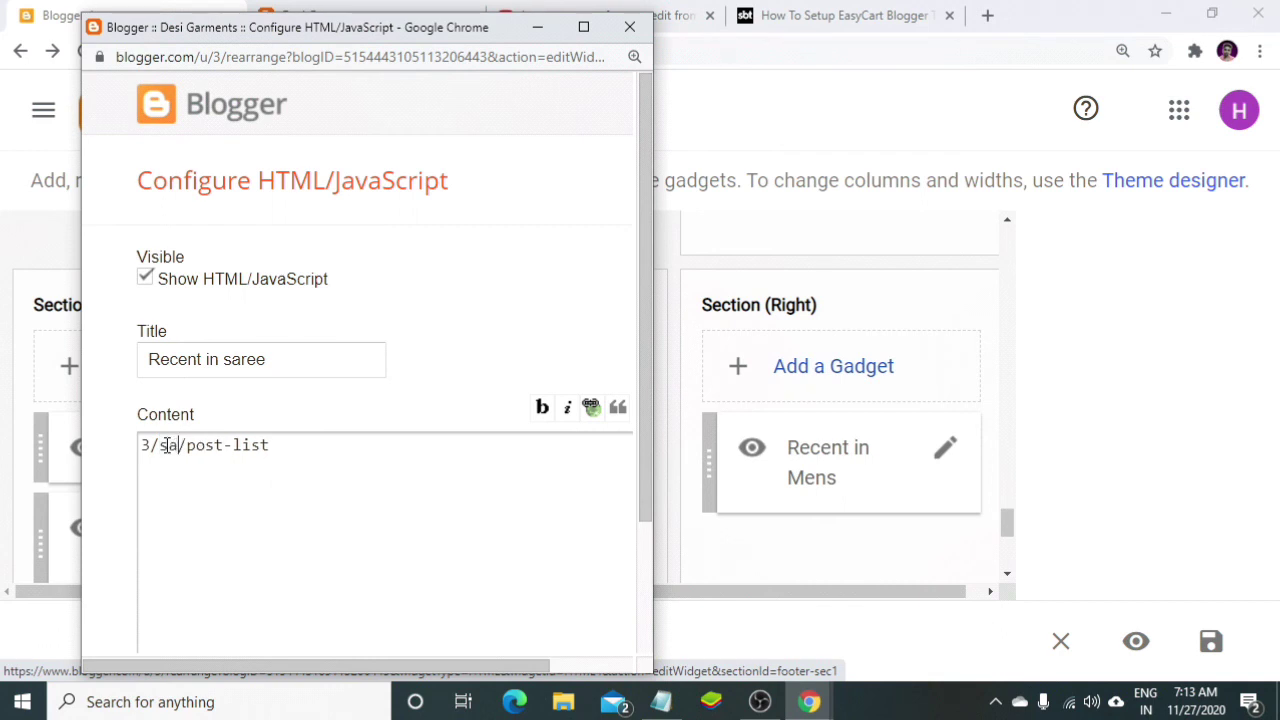
text(e)
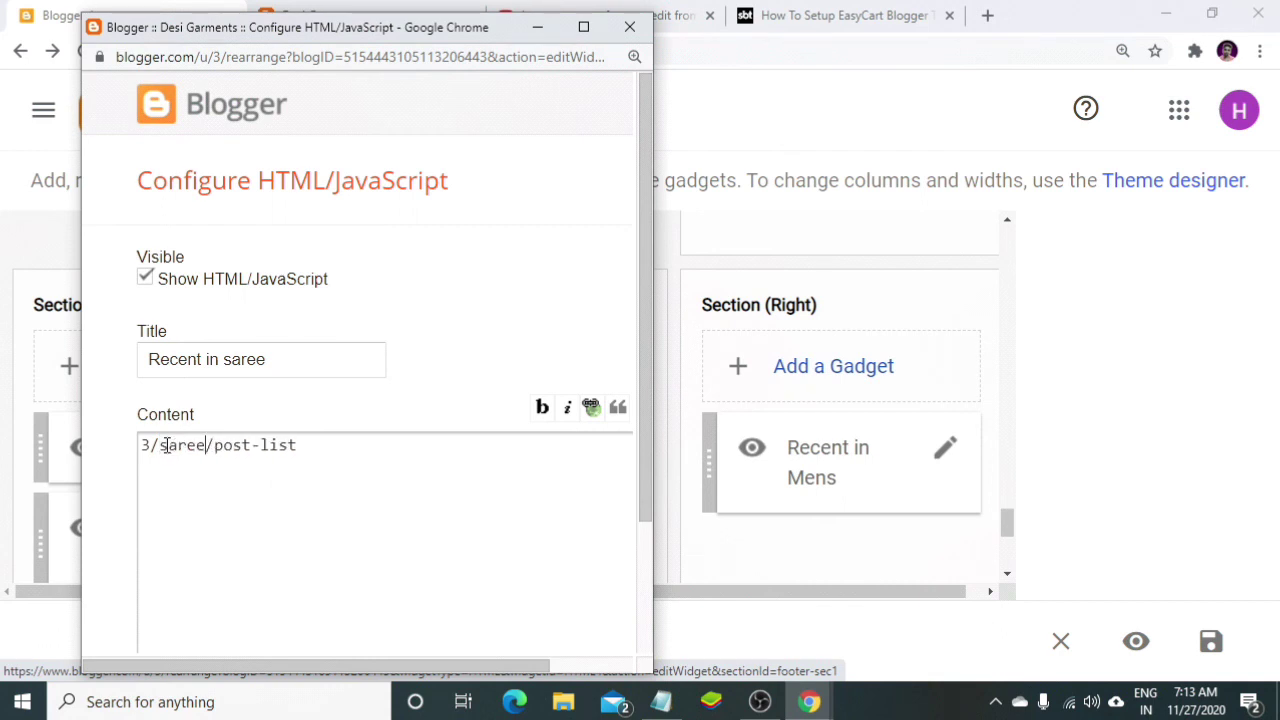
scroll(371, 509, down, 2)
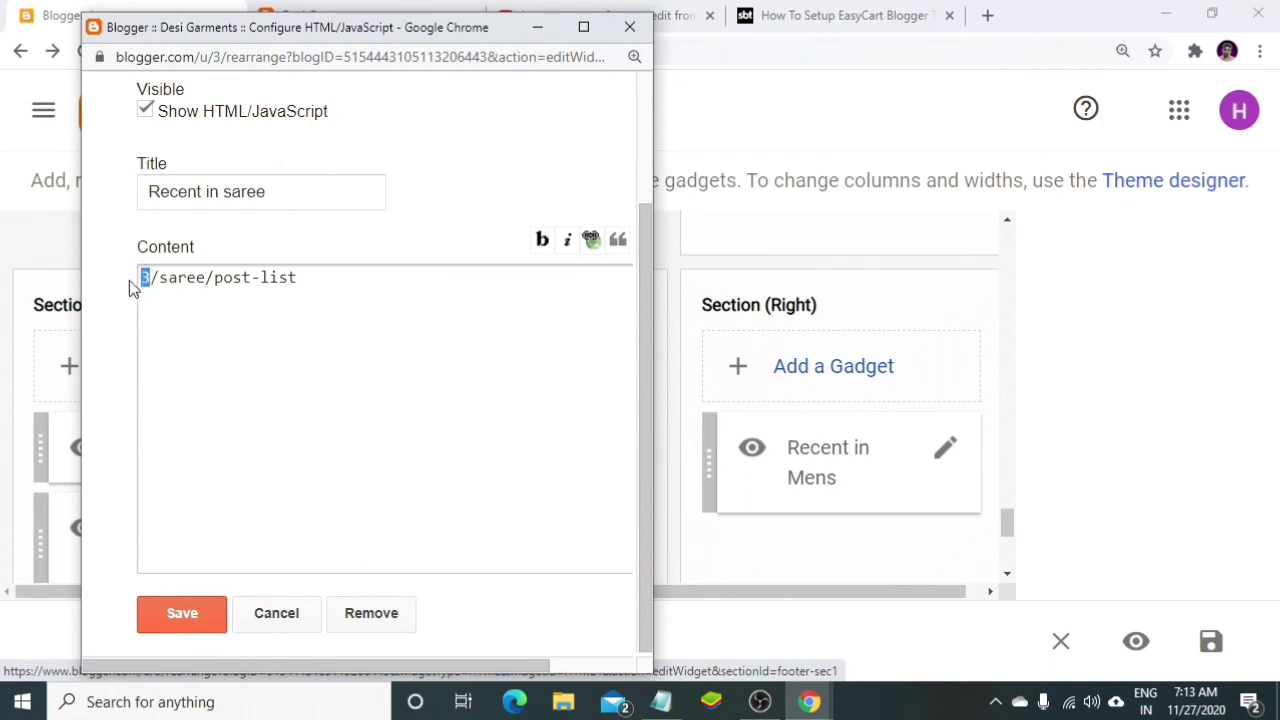
click(200, 305)
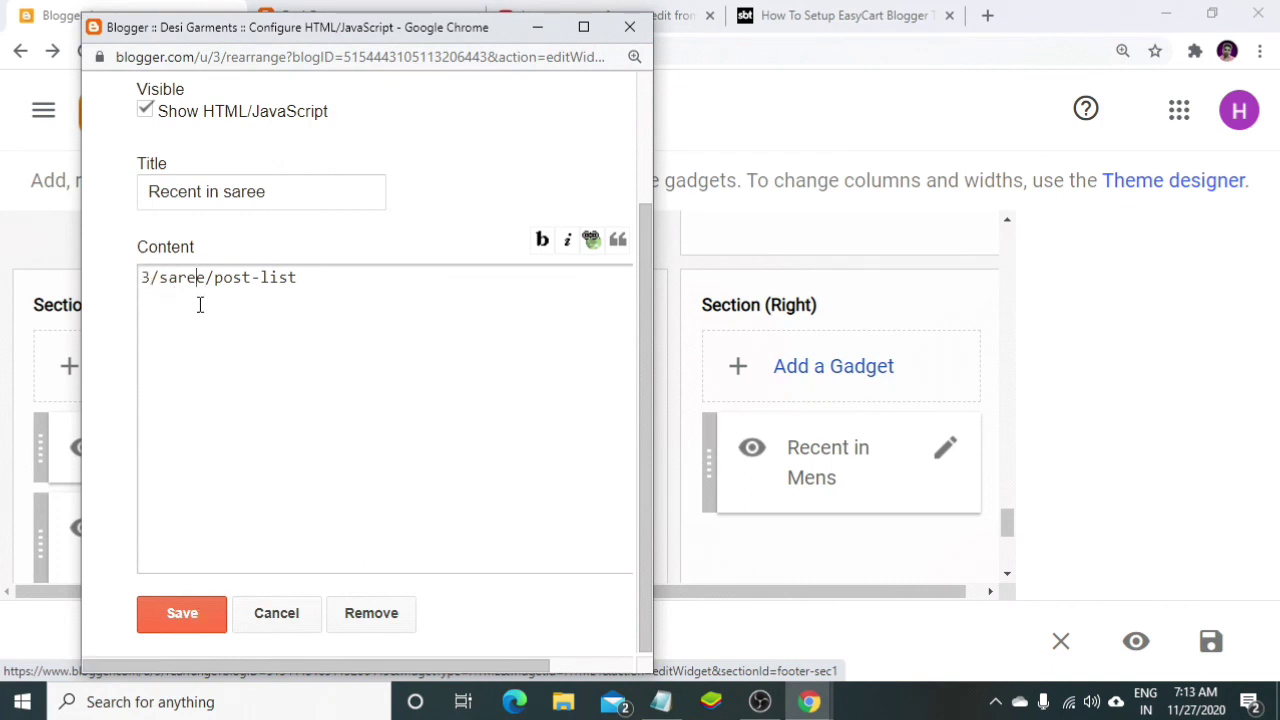
click(188, 612)
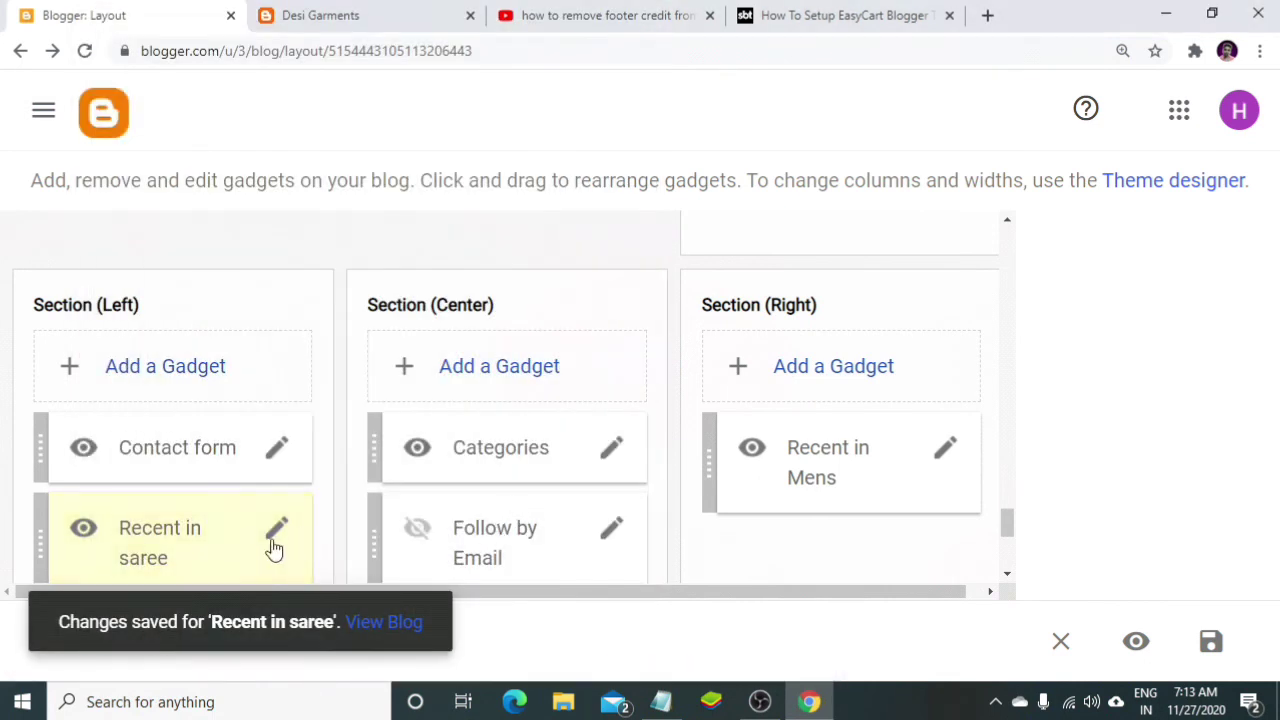
- In the footer's Section (Center), save the Categories gadget with its current settings and make the Follow by Email gadget visible
click(610, 448)
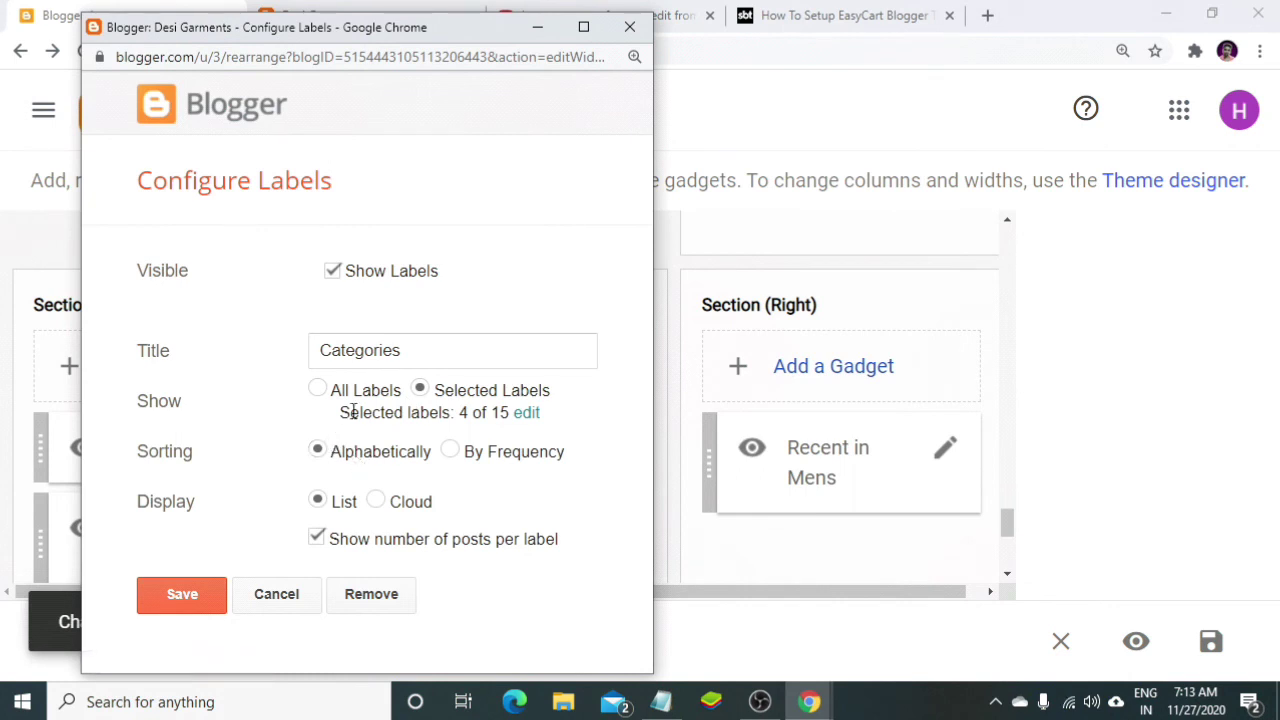
click(190, 600)
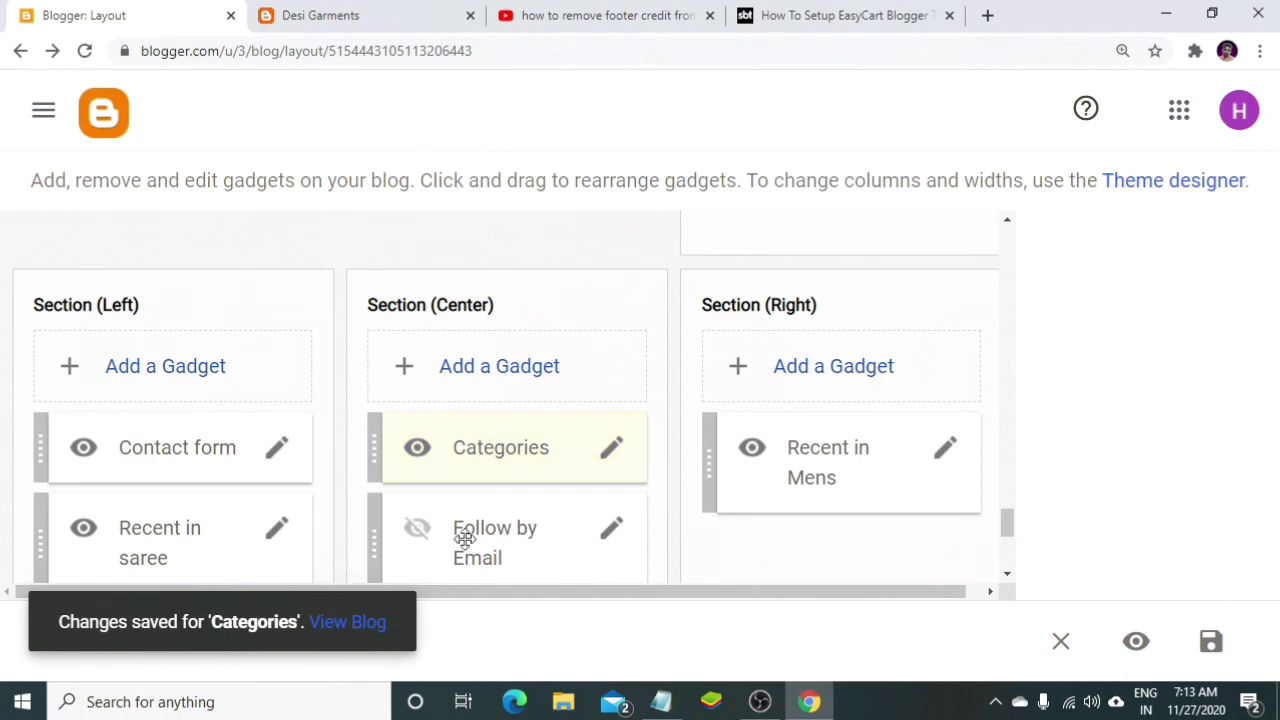
click(608, 530)
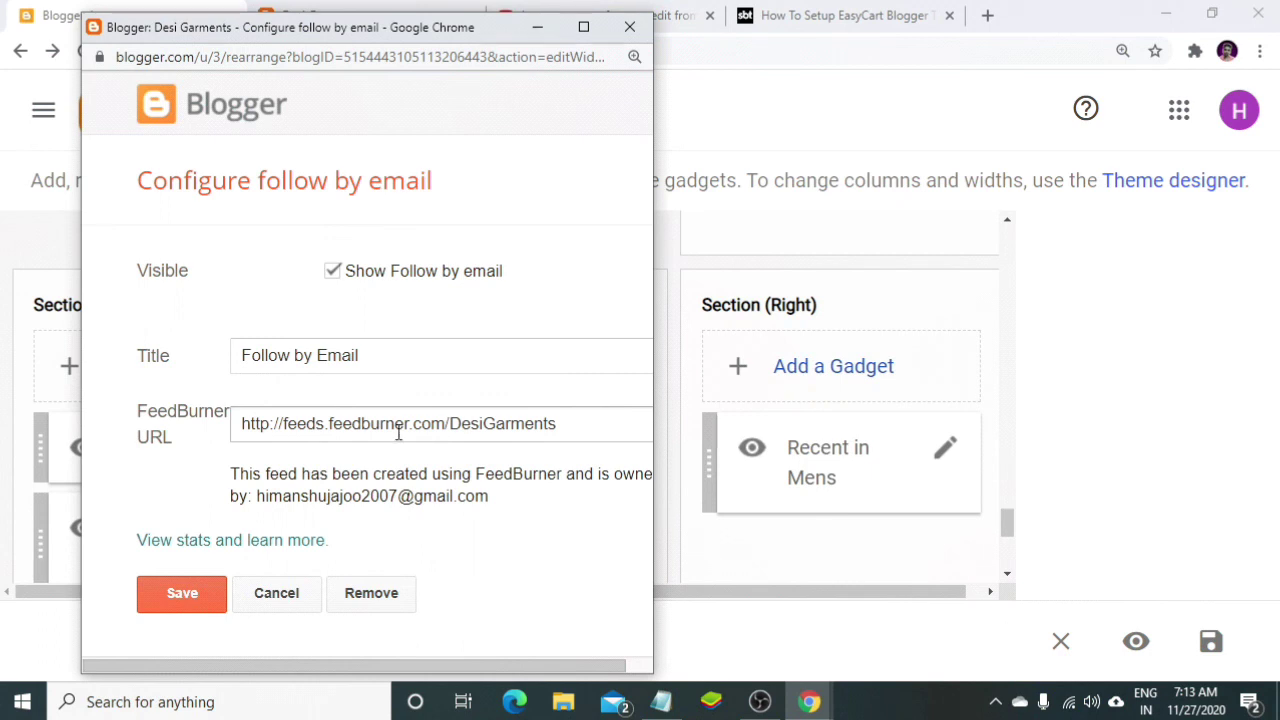
click(199, 588)
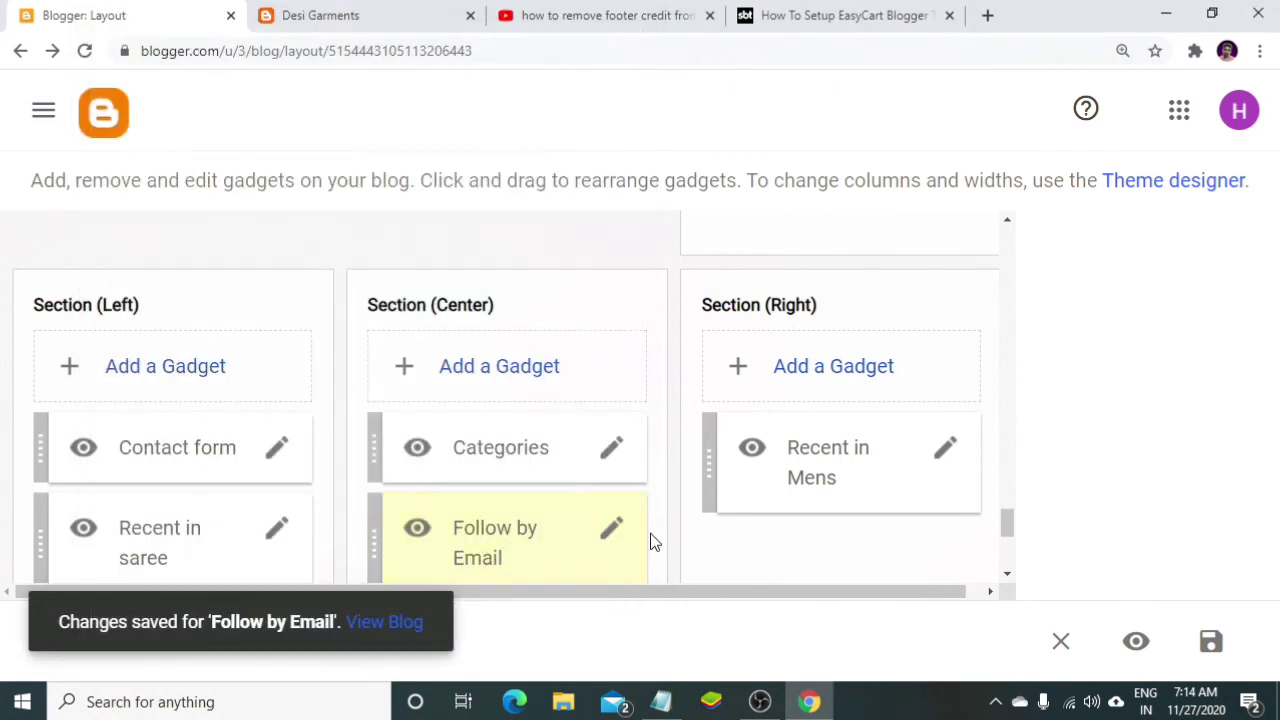
- Open the Recent in Mens gadget in the footer's Section (Right), review its title and content label, and save it as is
click(946, 454)
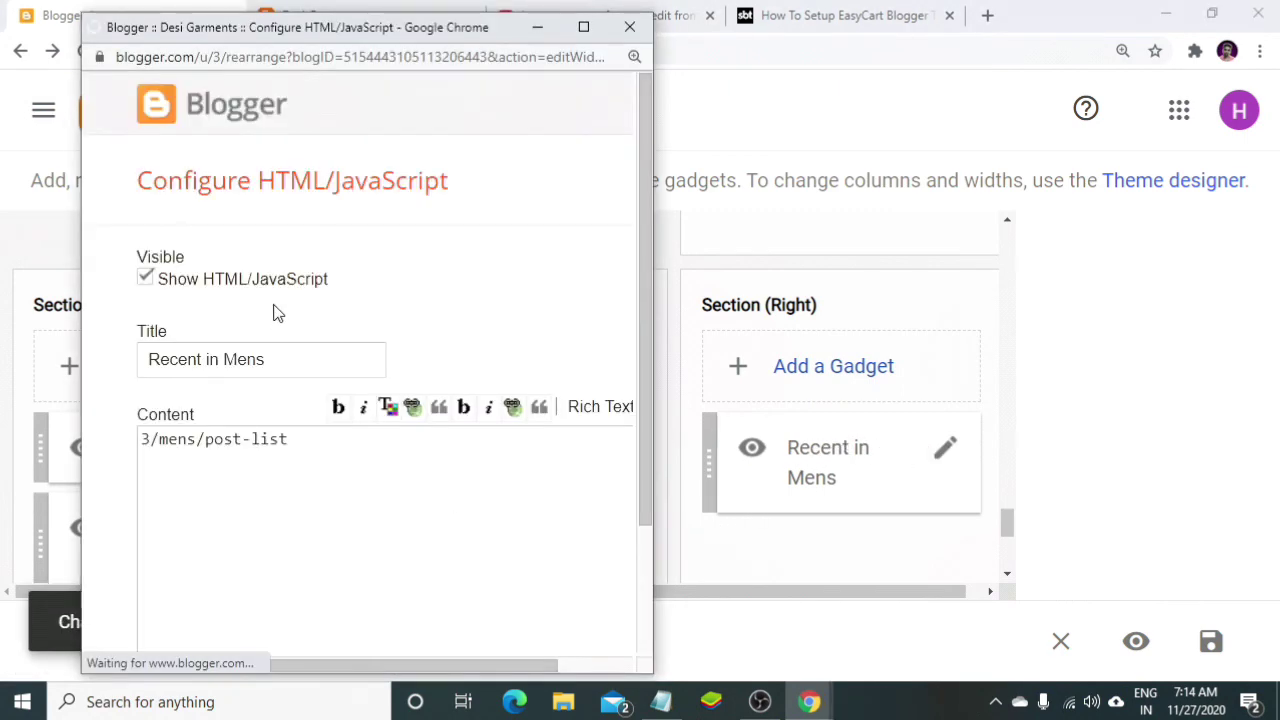
drag(277, 358, 220, 367)
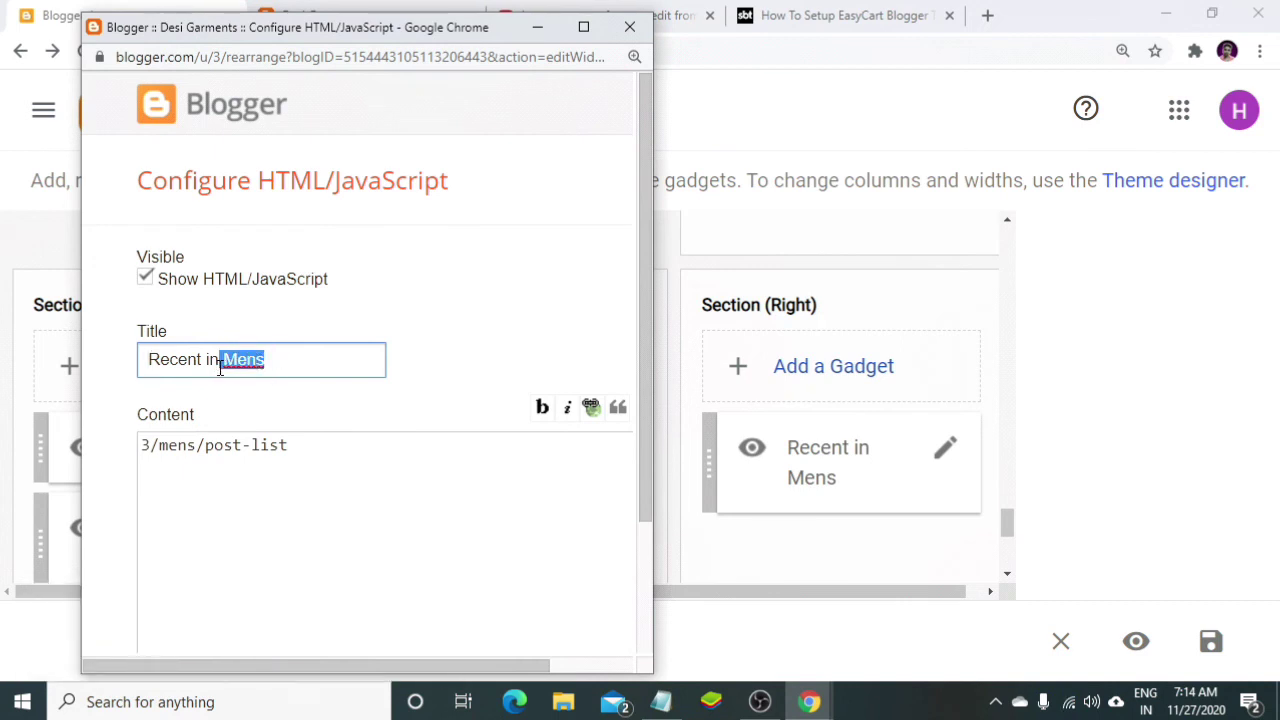
double_click(190, 446)
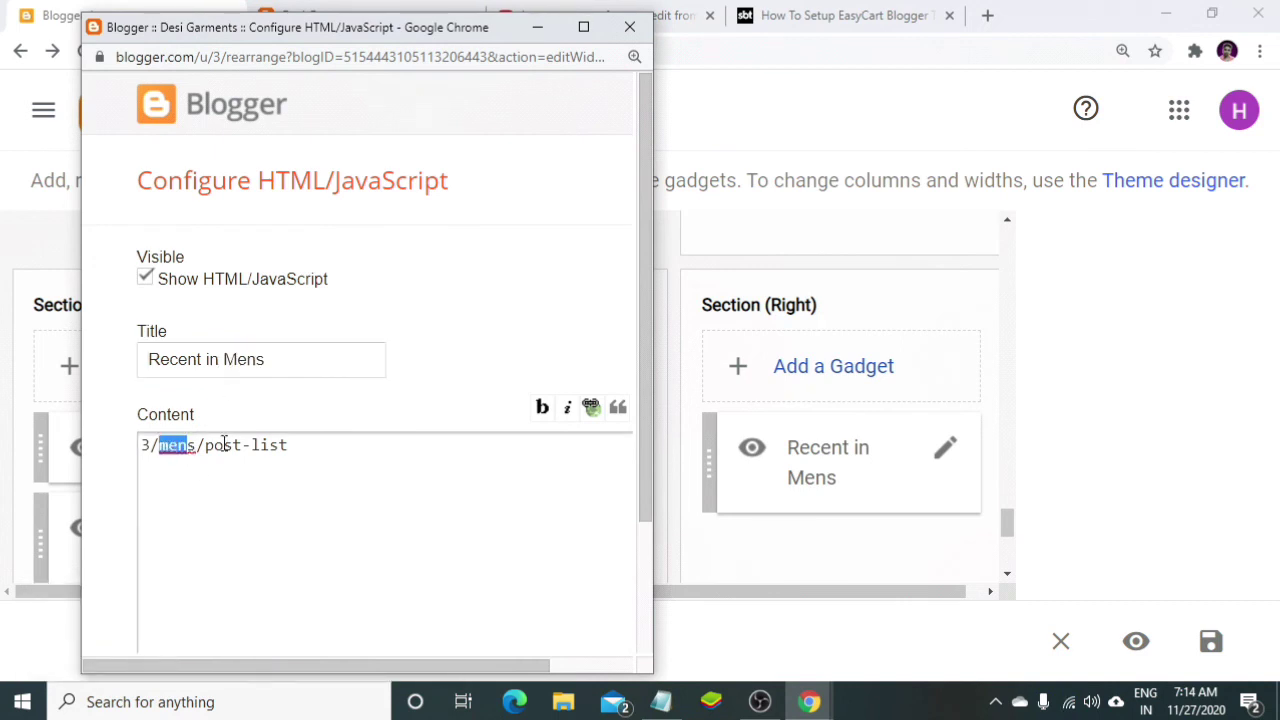
scroll(271, 543, down, 2)
click(190, 628)
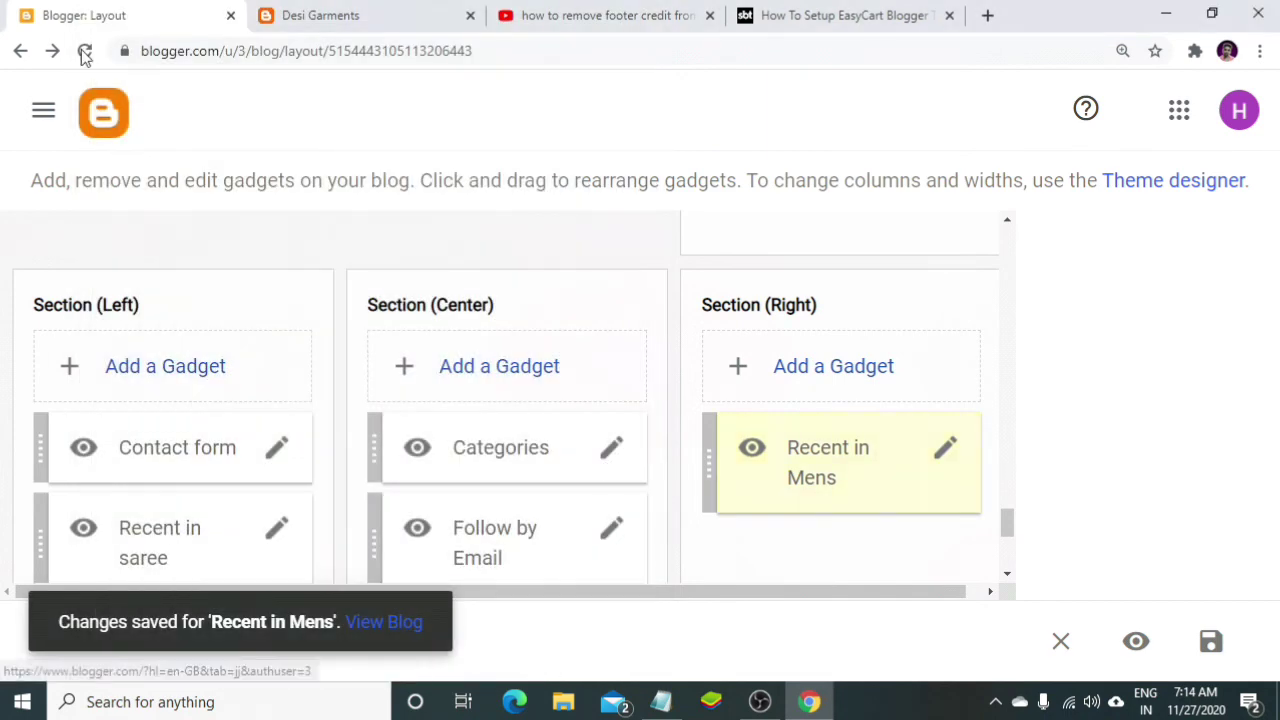
- Reload the live store page and check the footer columns down to the credit line
click(343, 15)
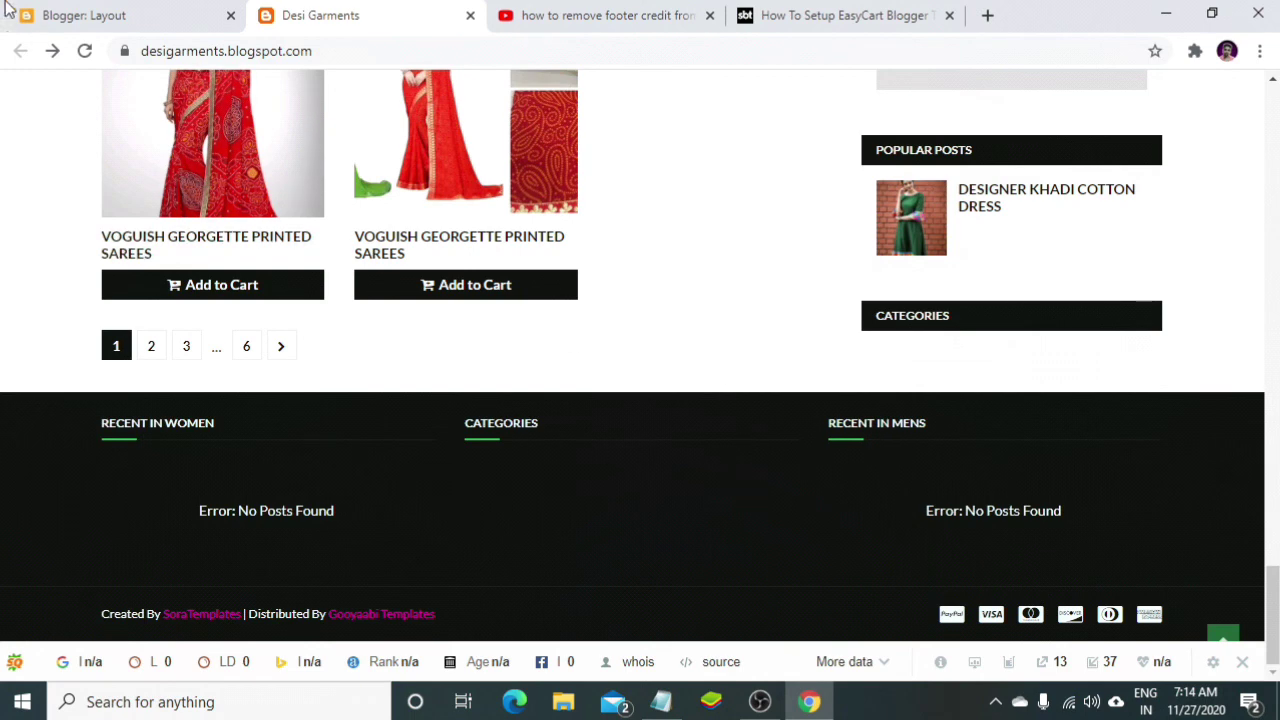
click(84, 55)
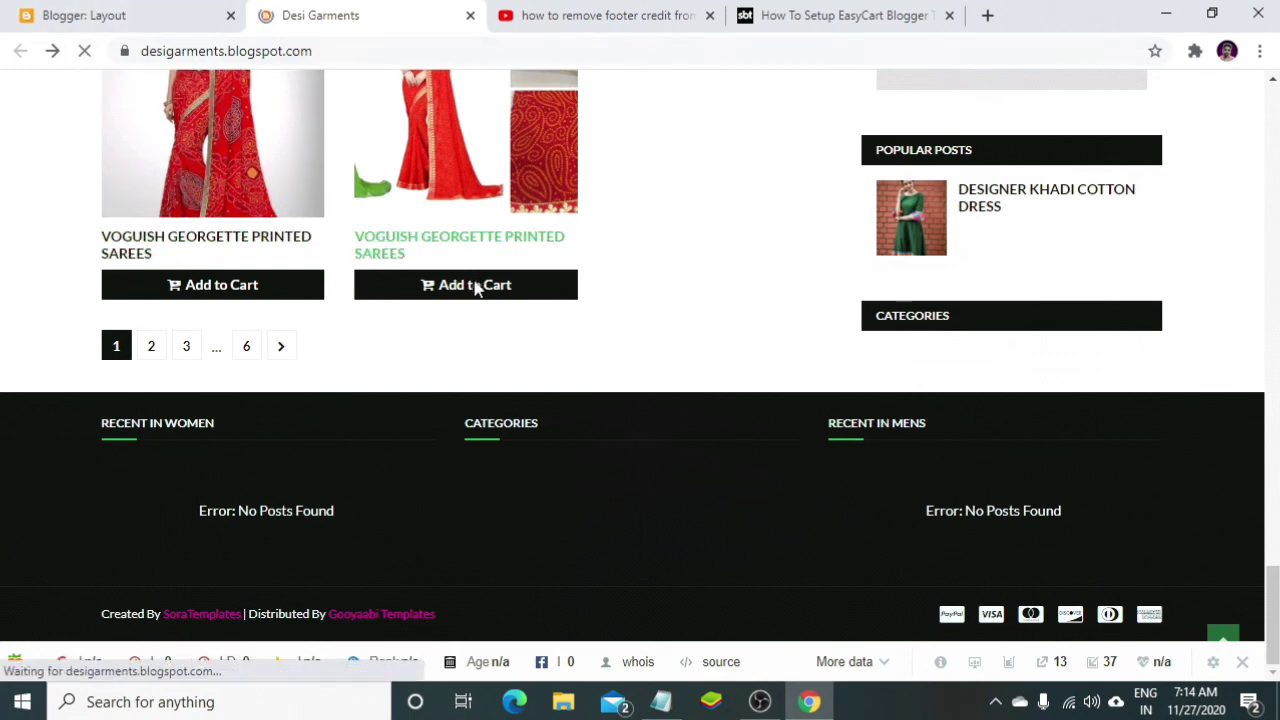
scroll(503, 372, down, 15)
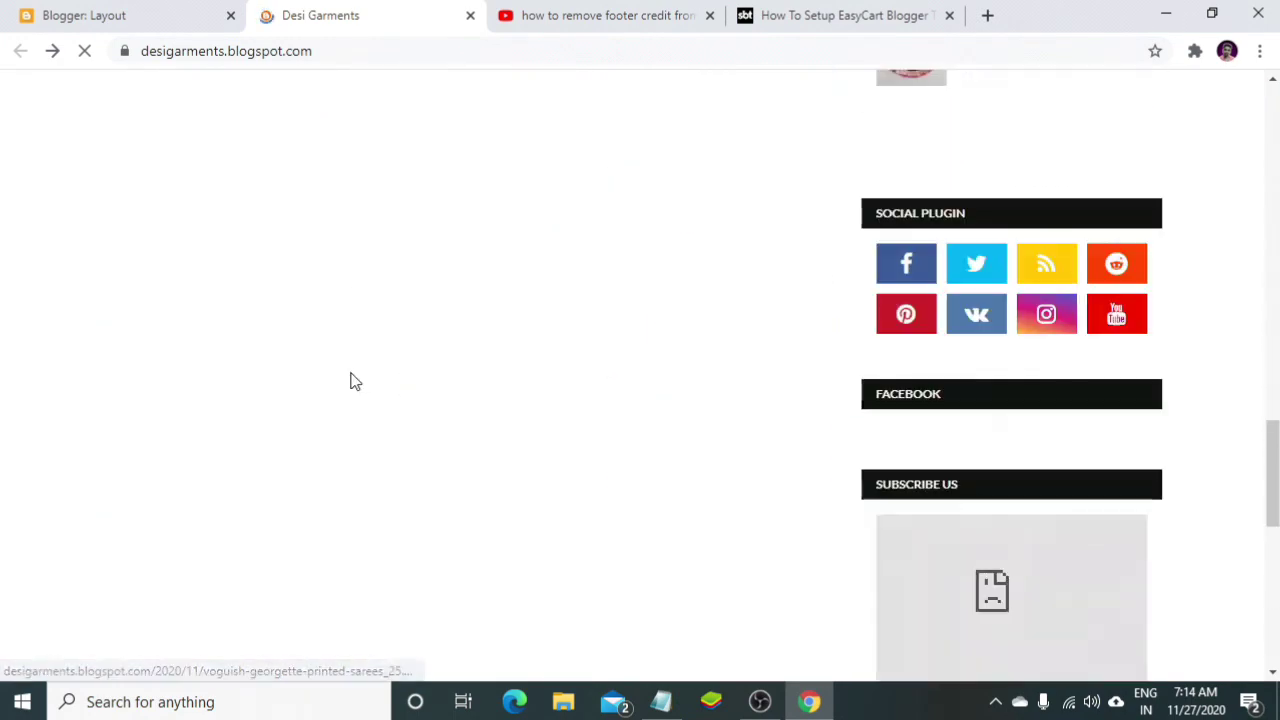
scroll(350, 378, down, 4)
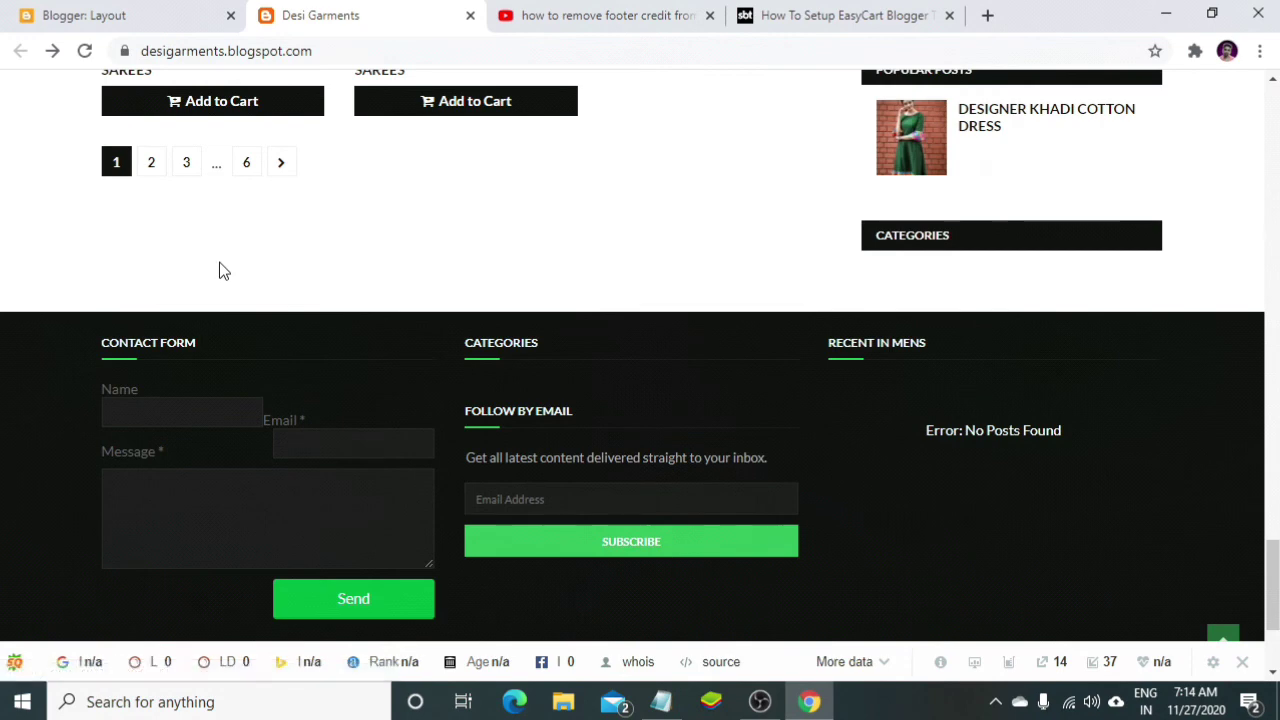
scroll(72, 492, down, 3)
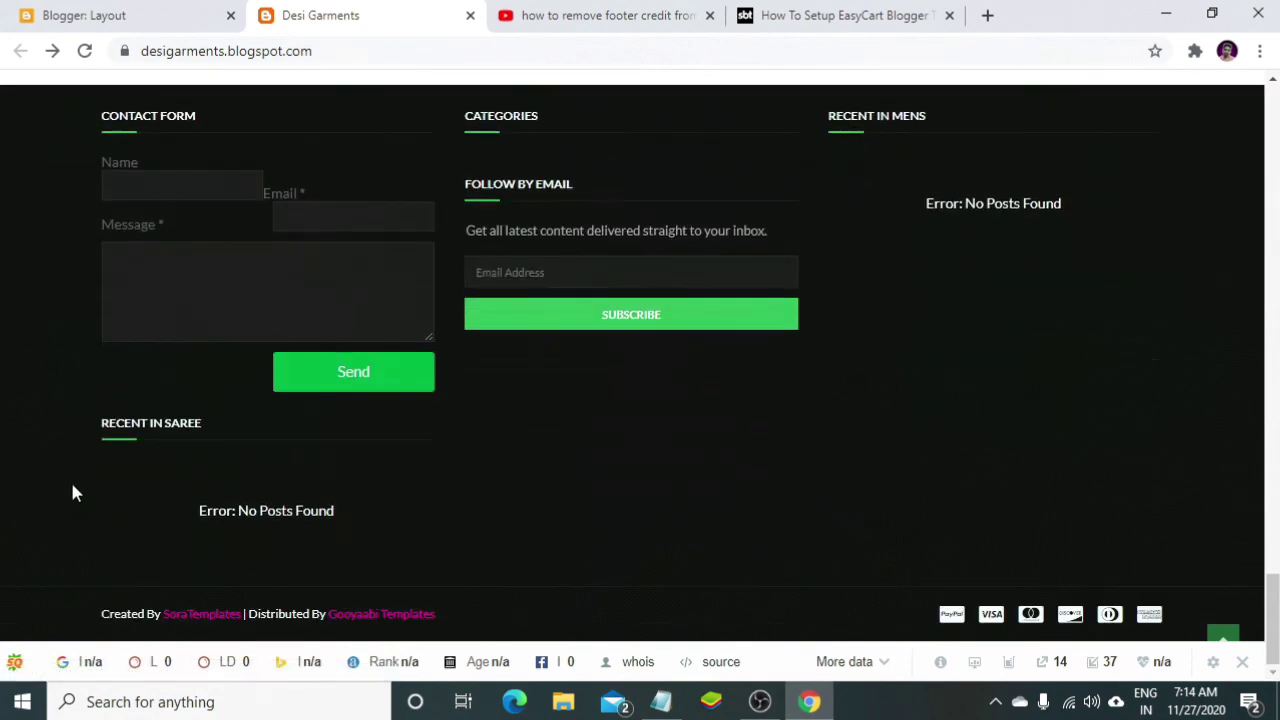
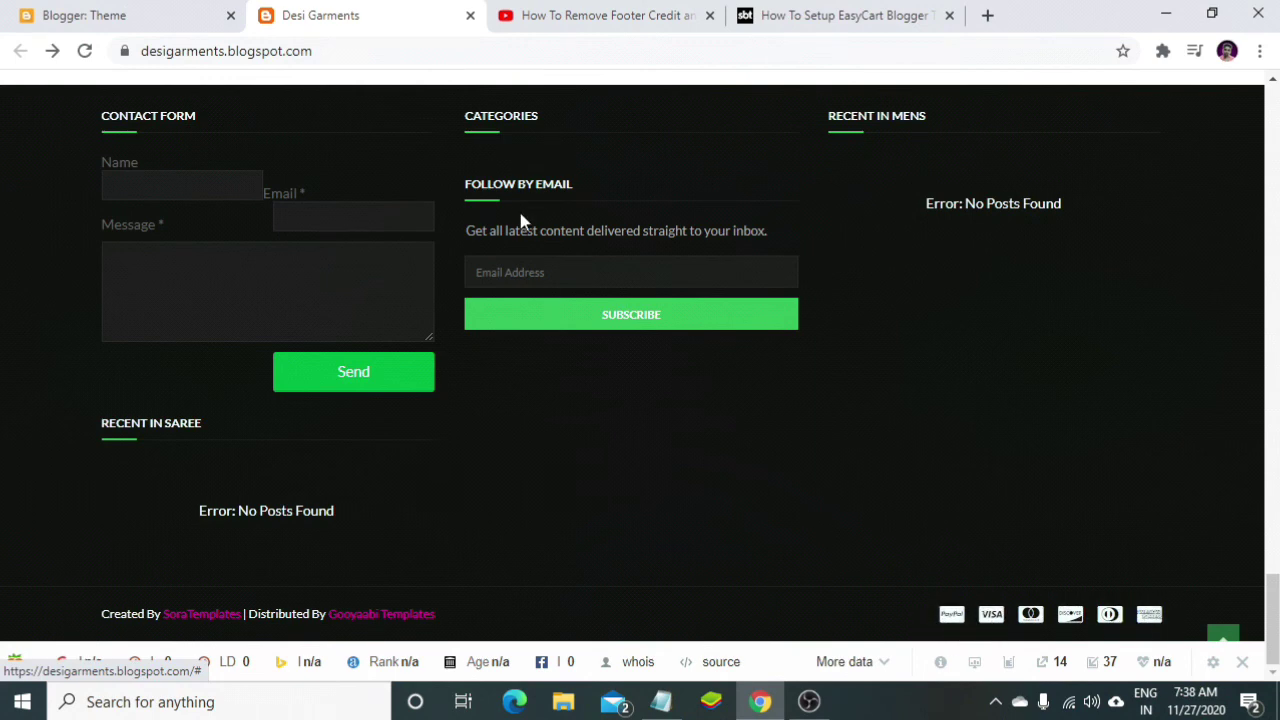
- Return to the Blogger dashboard and open the Layout page of the Desi Garments blog
click(200, 24)
scroll(145, 500, down, 2)
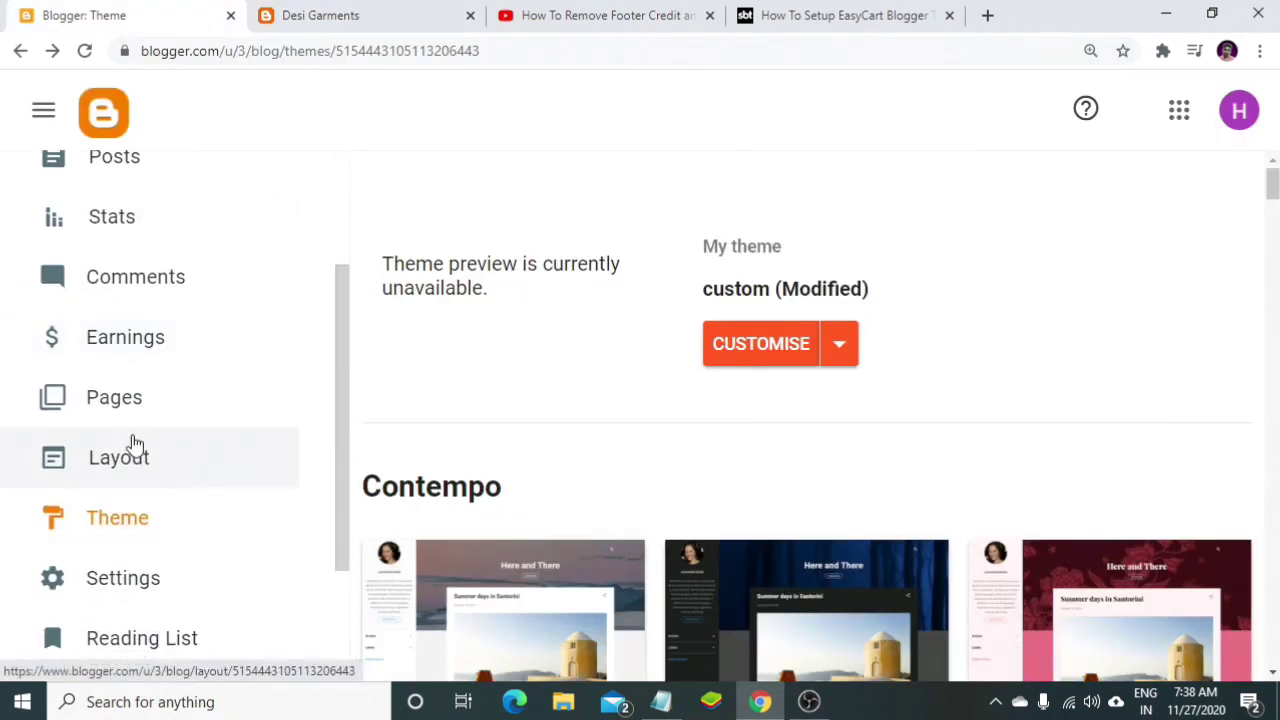
click(135, 448)
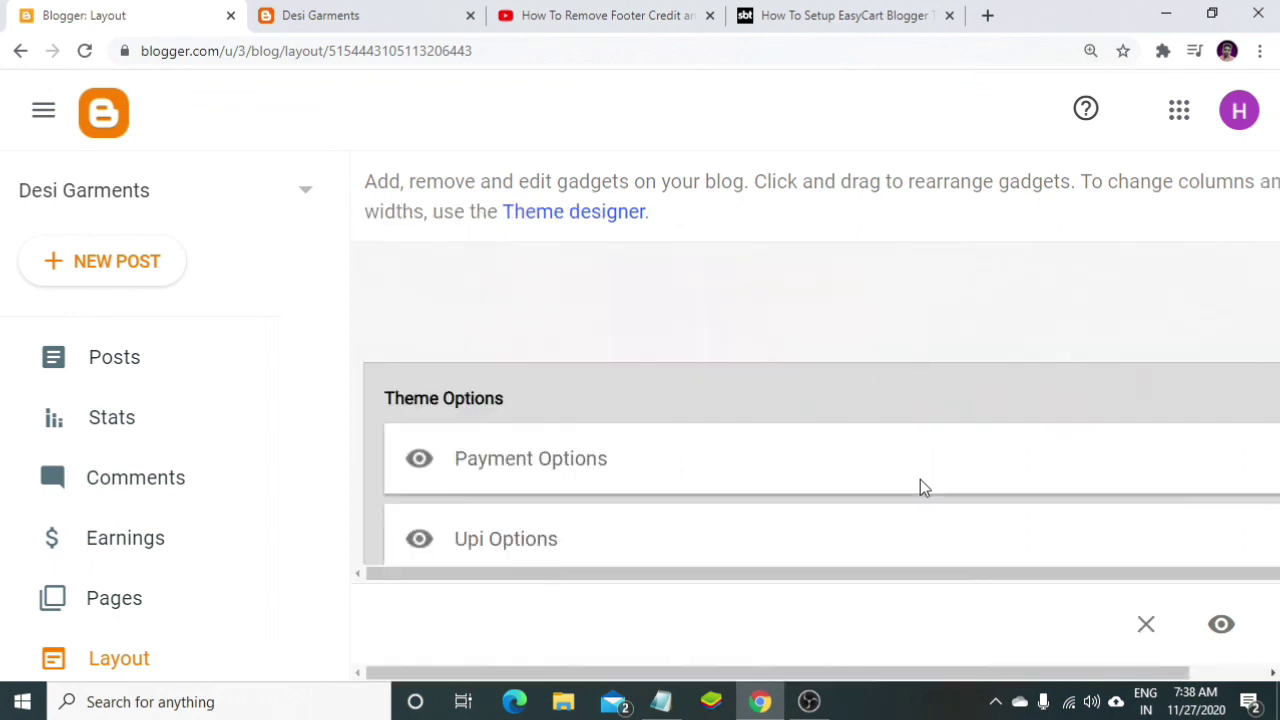
- Open the Link List gadget in the Credit Cards Icons section and delete its amex and diners links
scroll(920, 479, down, 10)
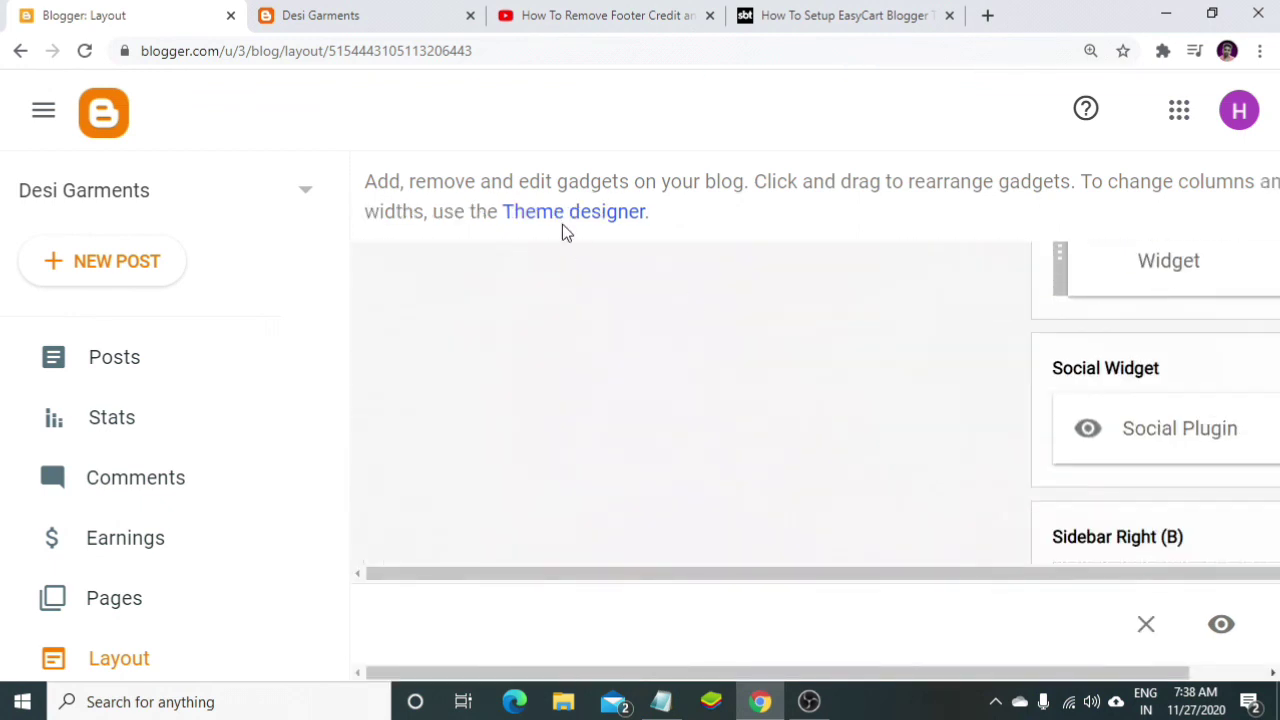
click(43, 110)
scroll(709, 417, down, 10)
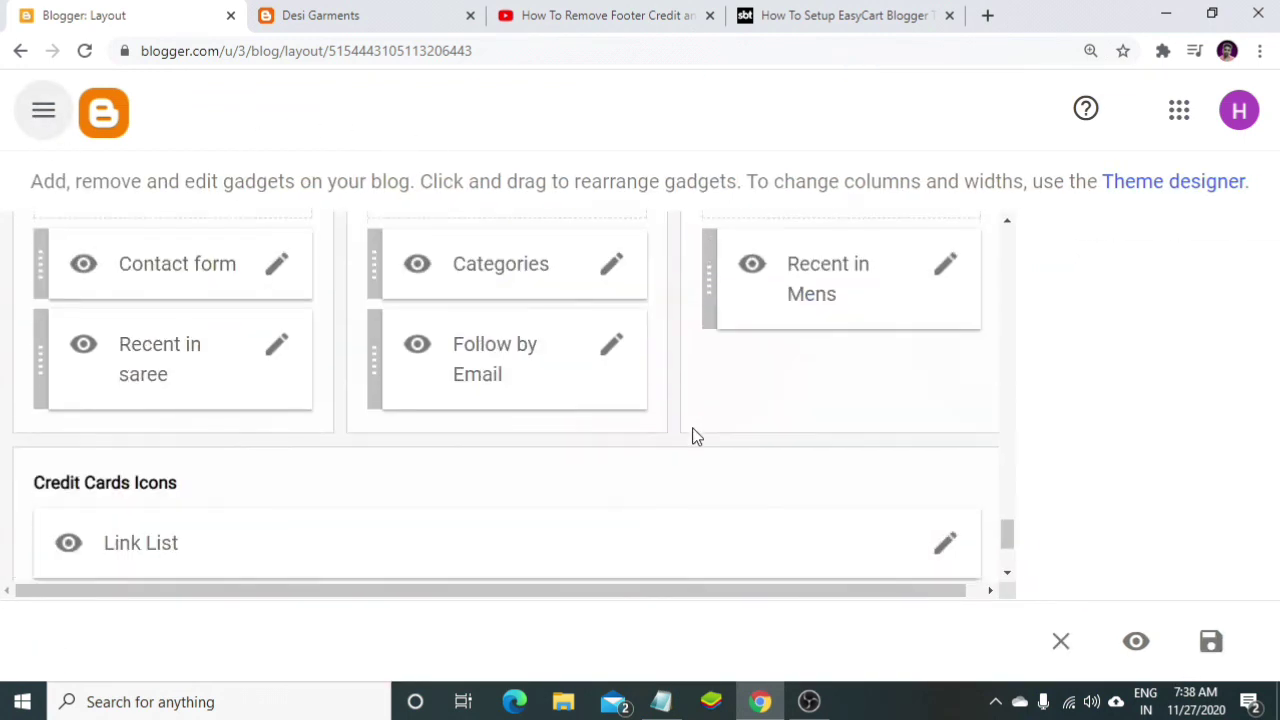
scroll(690, 436, down, 2)
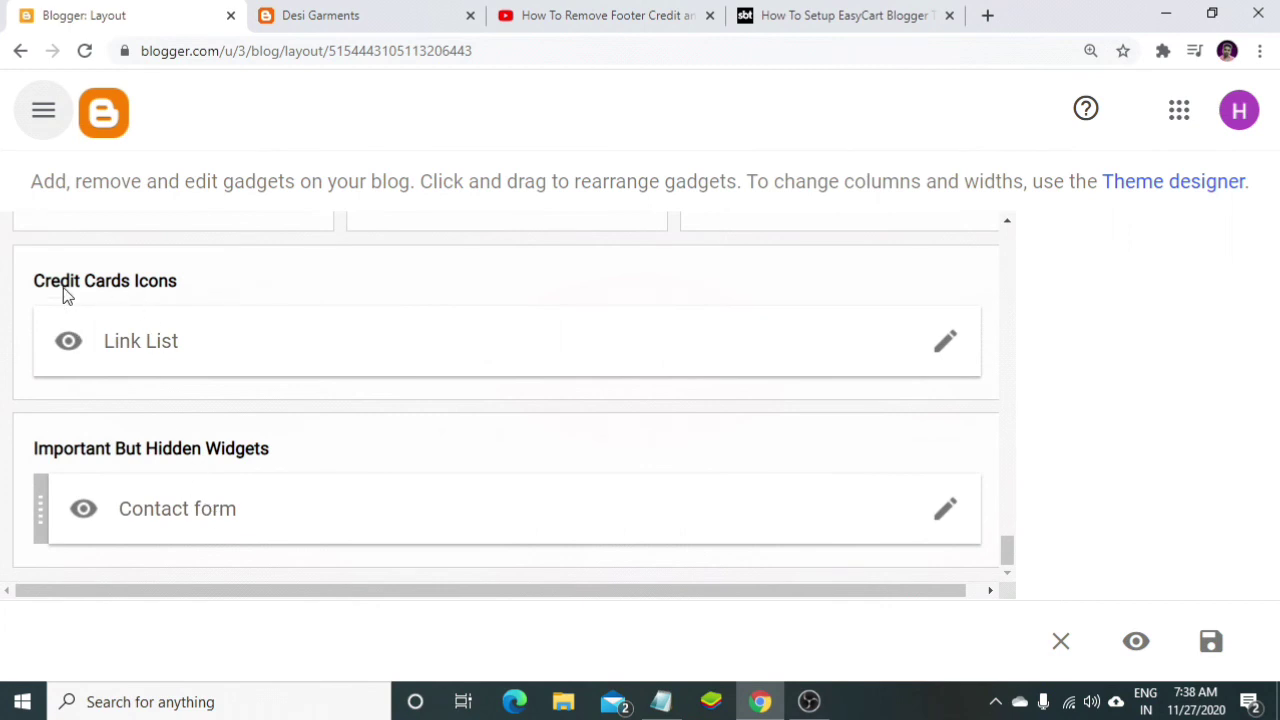
click(940, 346)
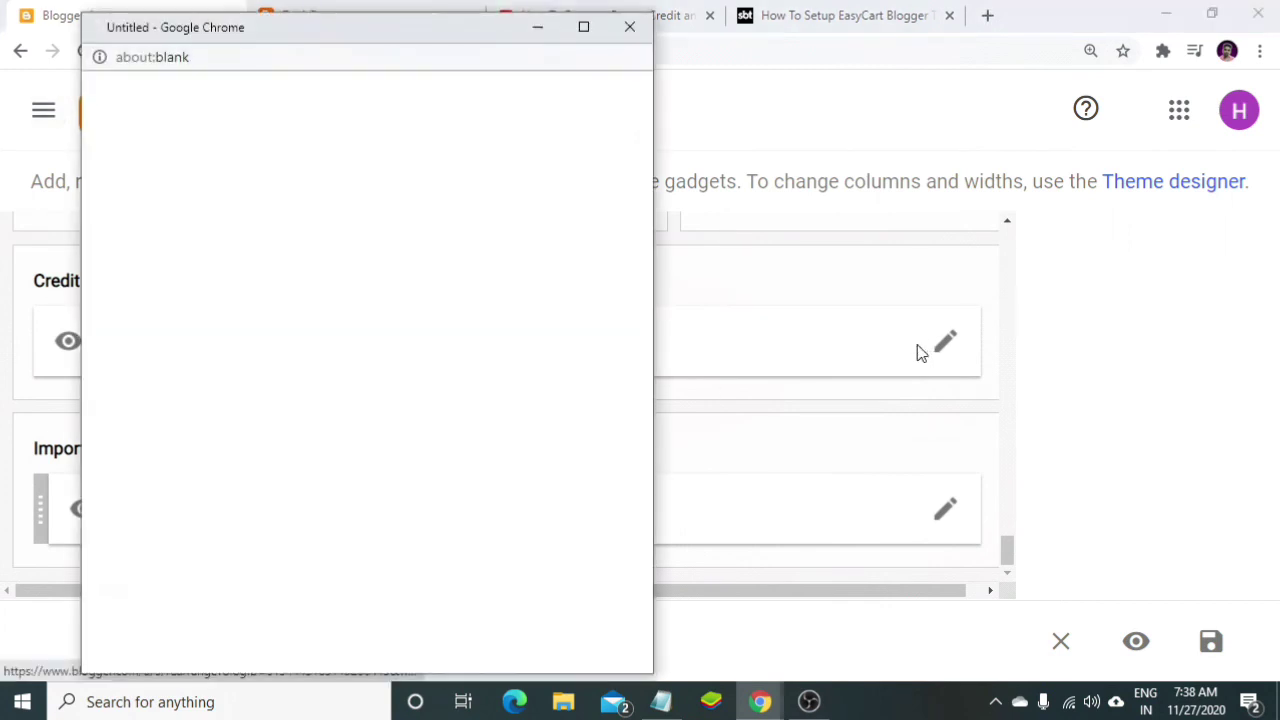
scroll(434, 446, down, 3)
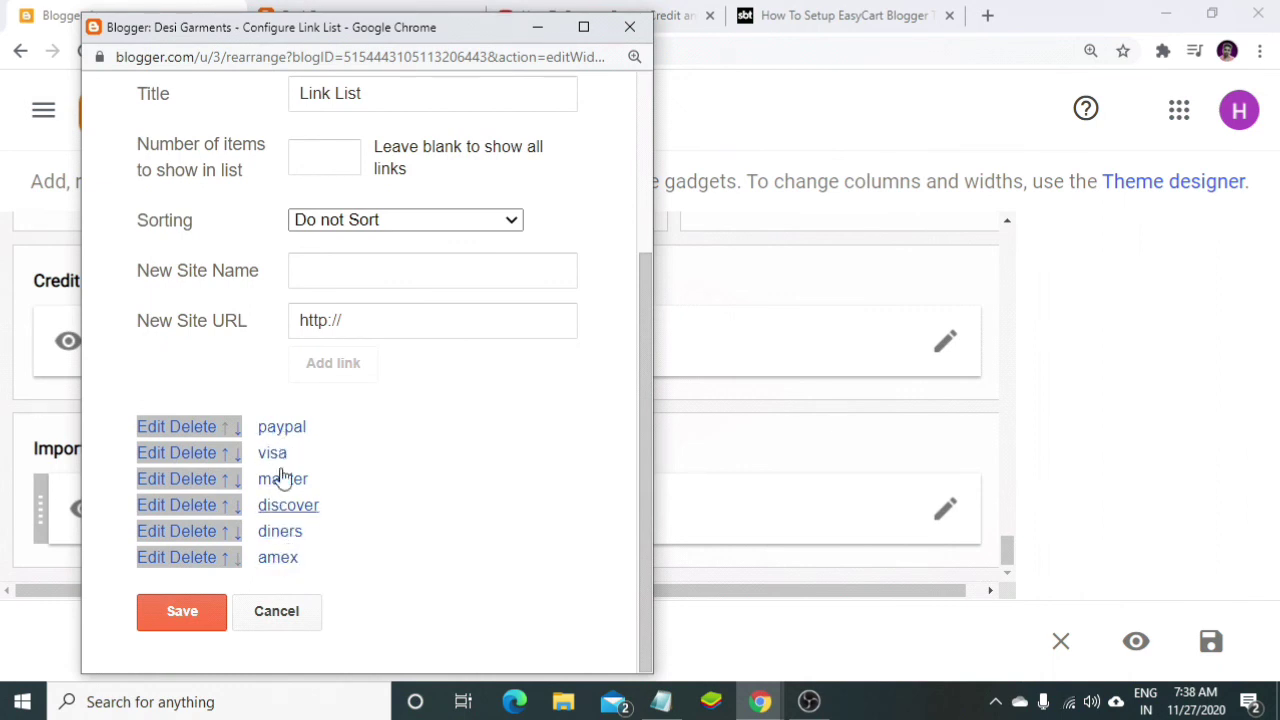
click(192, 558)
scroll(222, 523, down, 3)
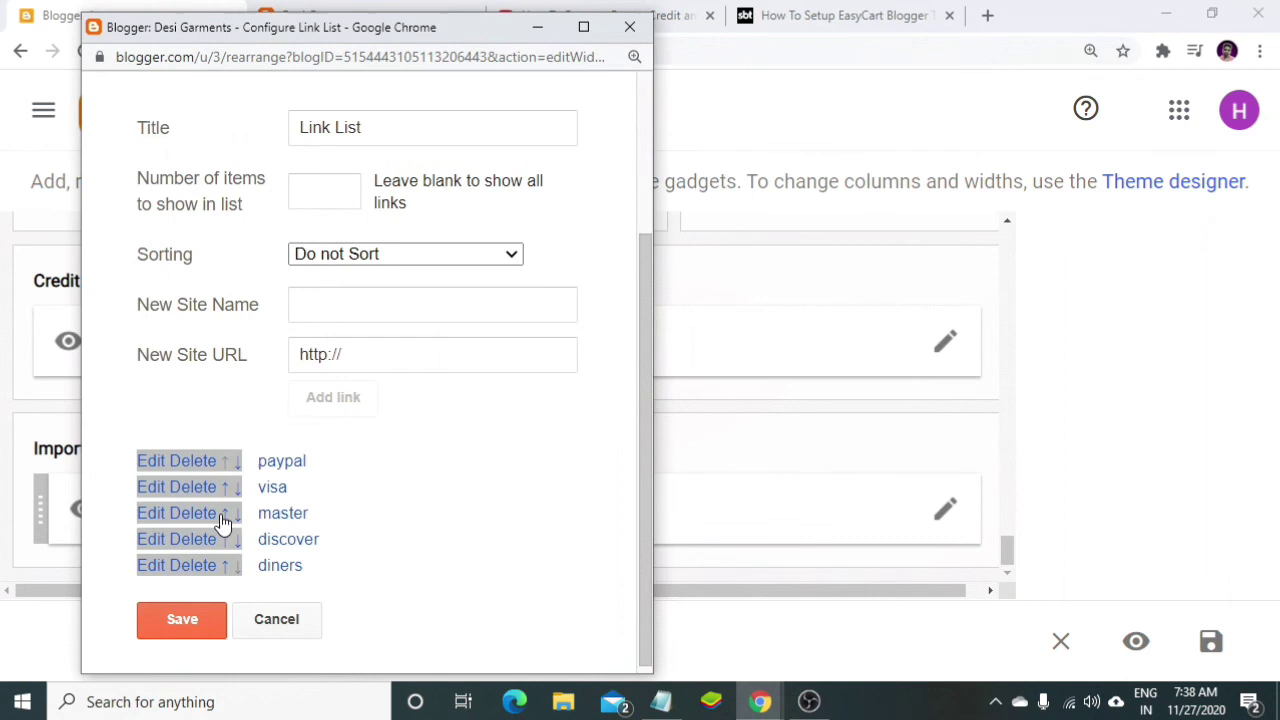
click(200, 561)
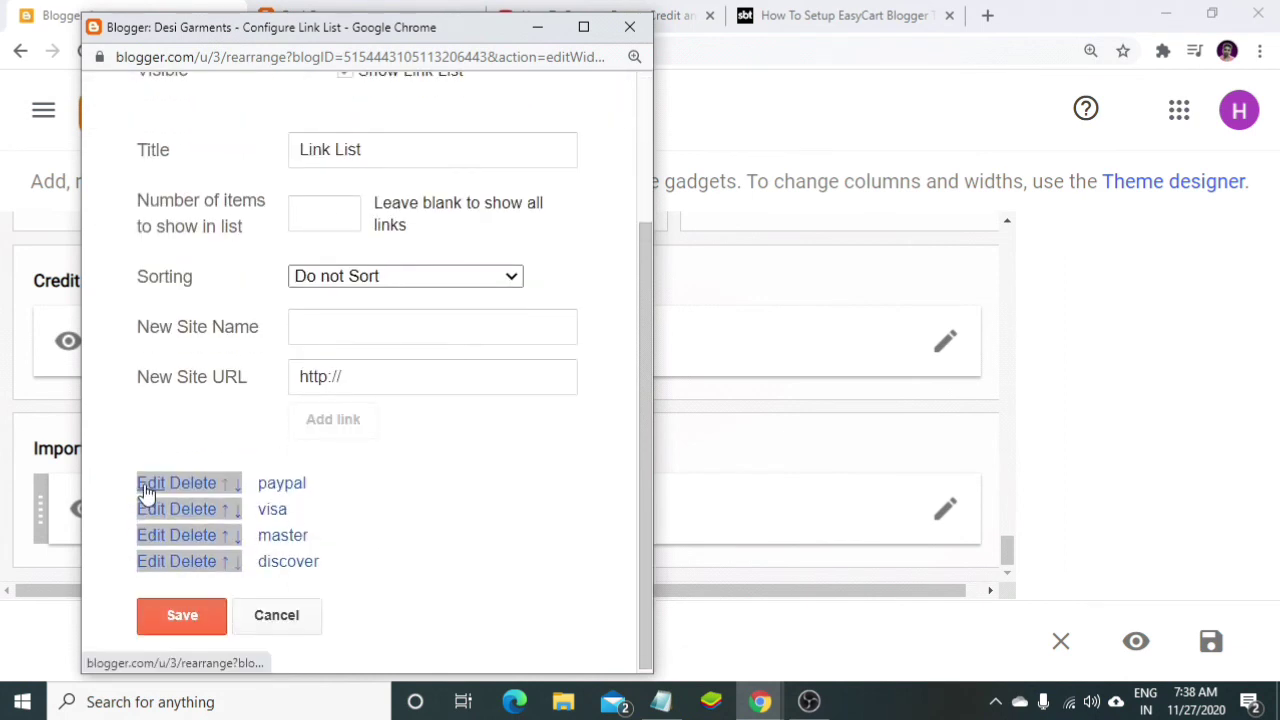
- Open the paypal link's name and URL for editing, keep them as they are, and save the Link List gadget
click(148, 486)
click(424, 530)
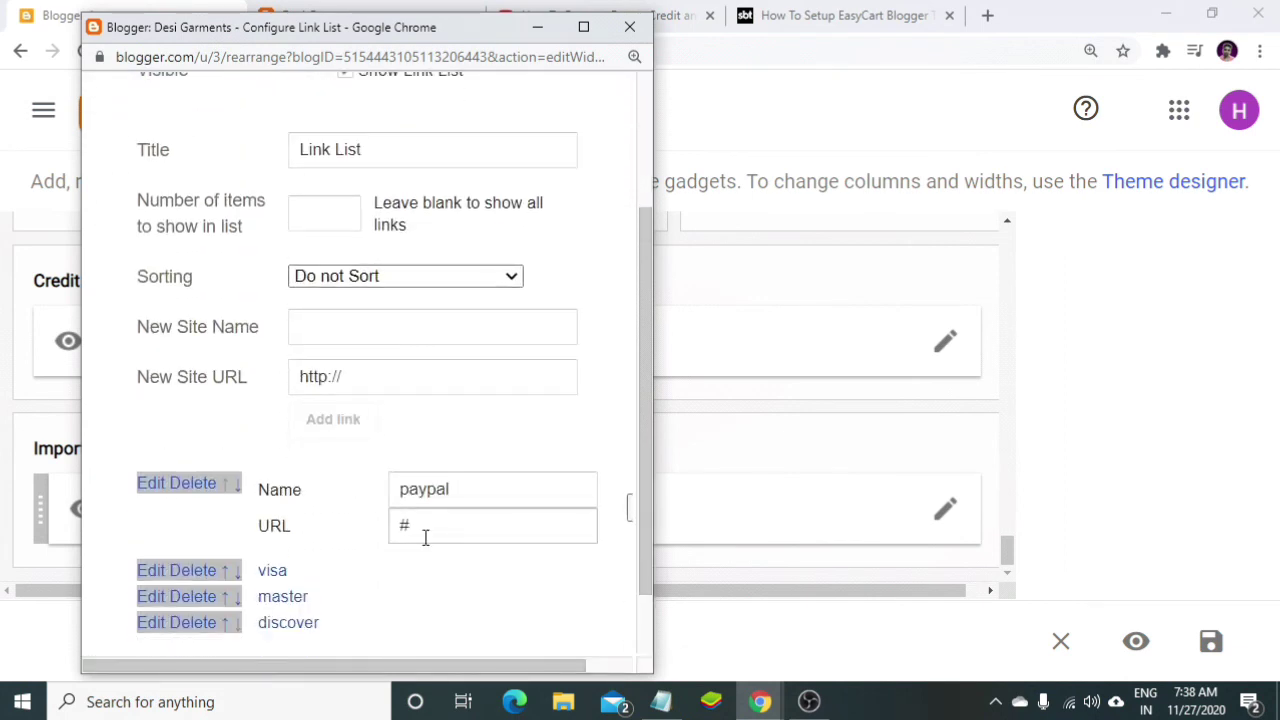
scroll(455, 526, down, 1)
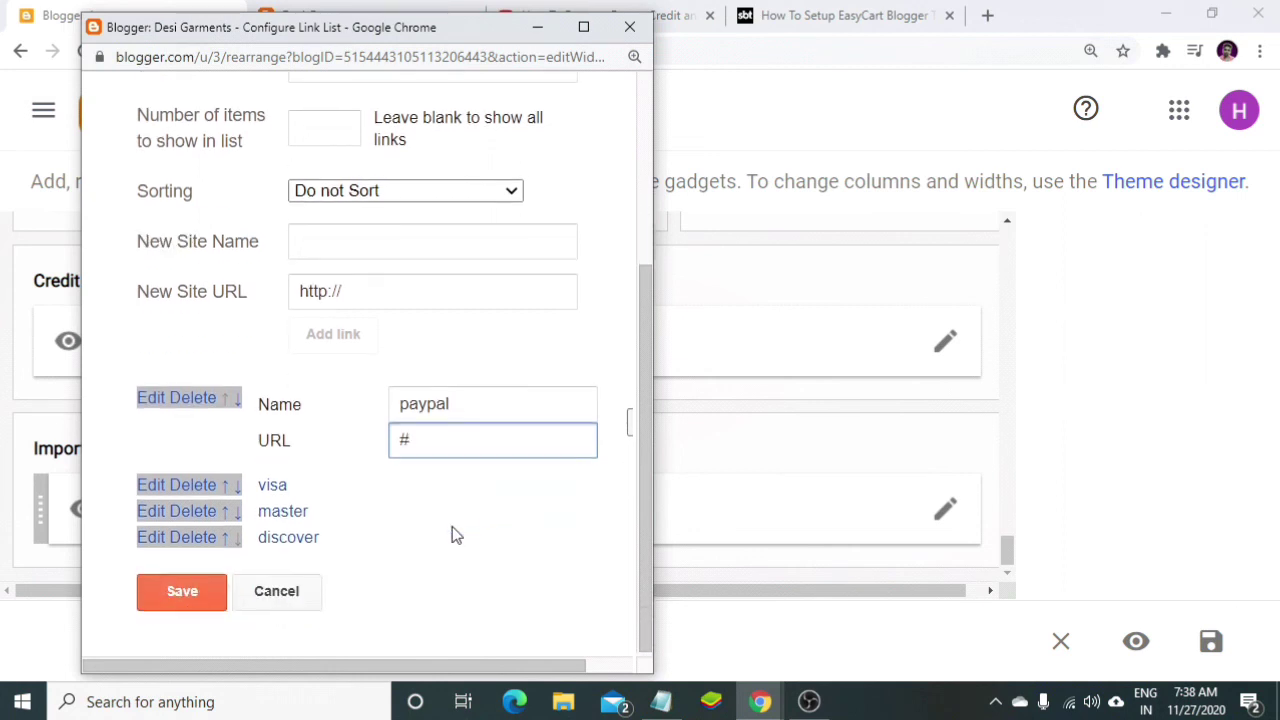
click(207, 597)
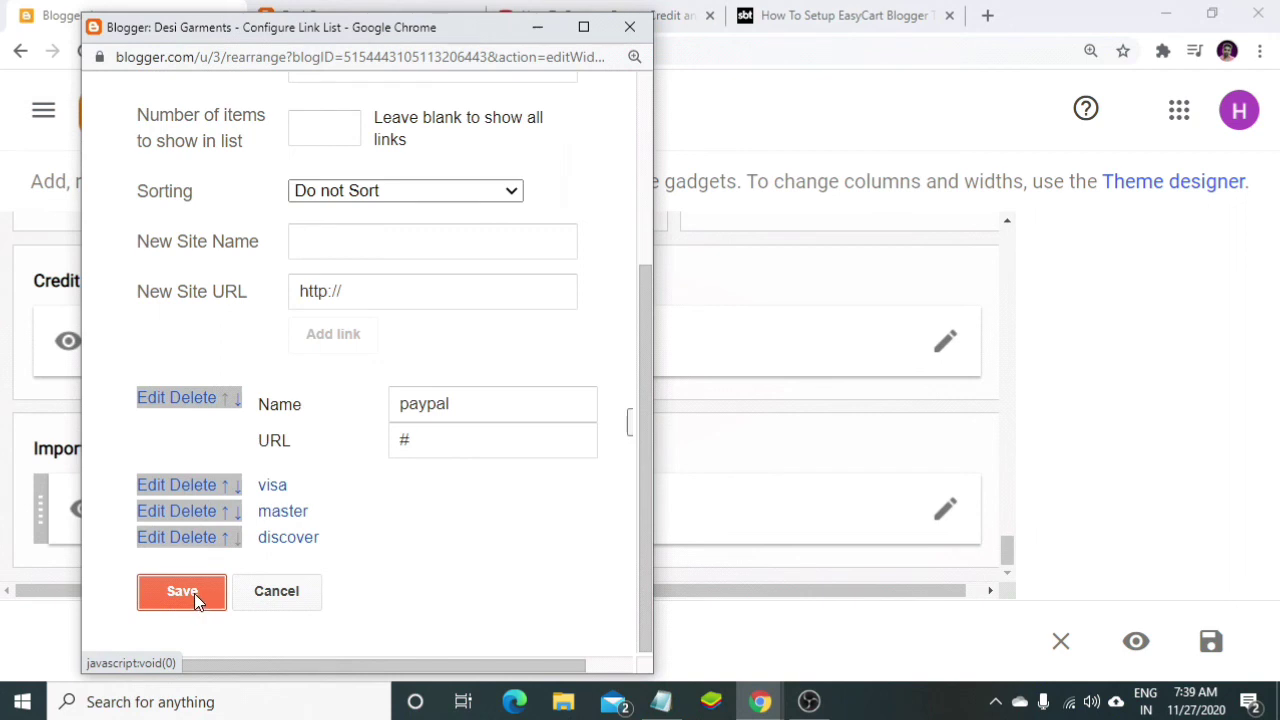
click(194, 593)
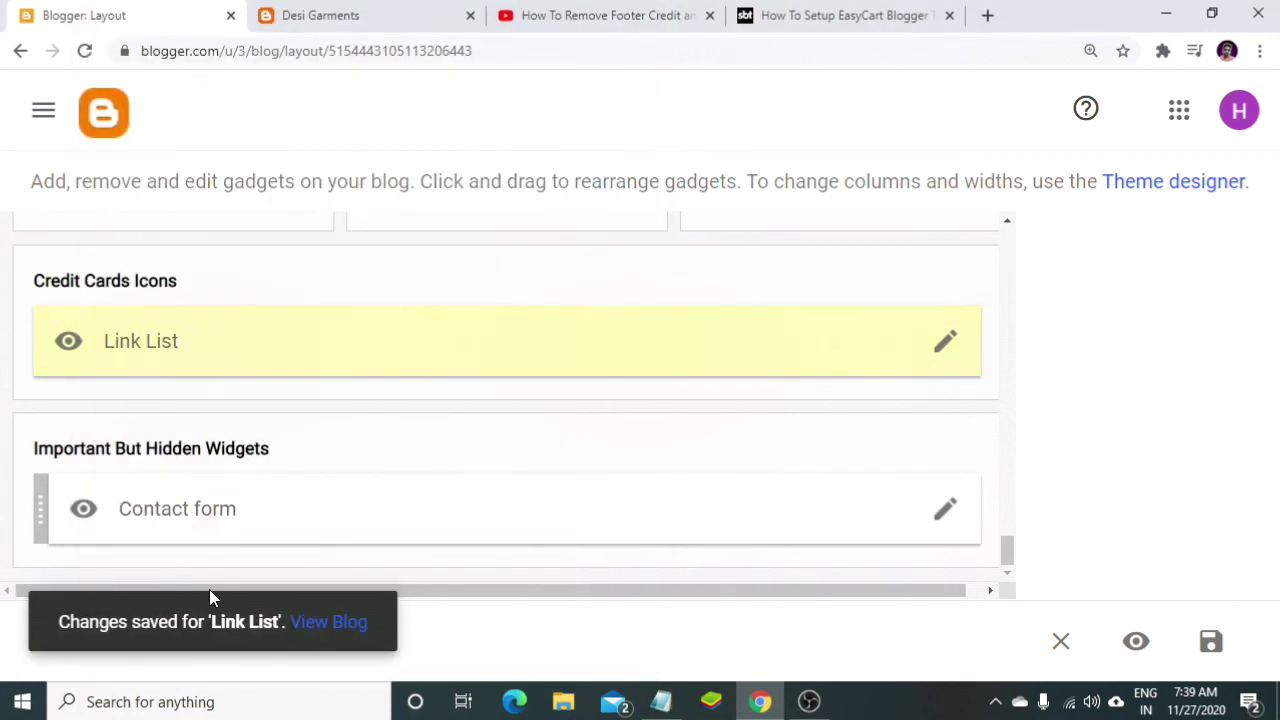
- Reload the live store page and examine the footer columns and the prices shown under the saree products
click(286, 14)
click(84, 50)
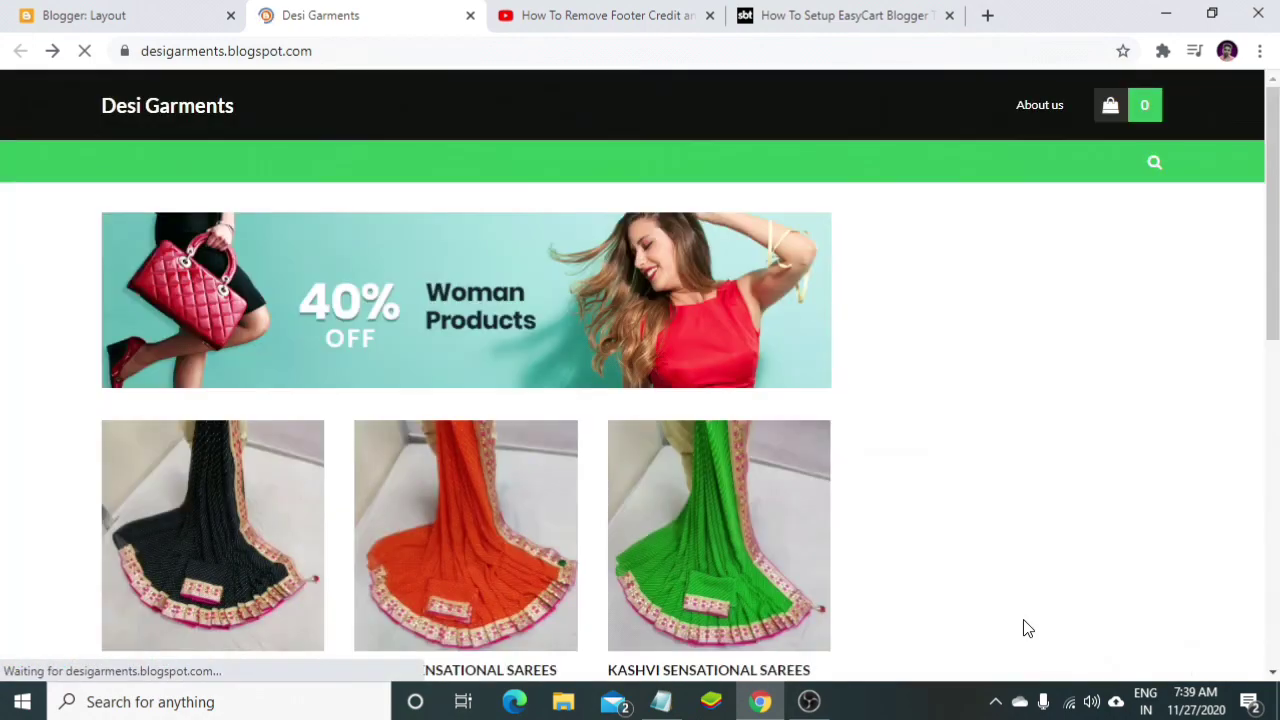
scroll(1020, 532, down, 8)
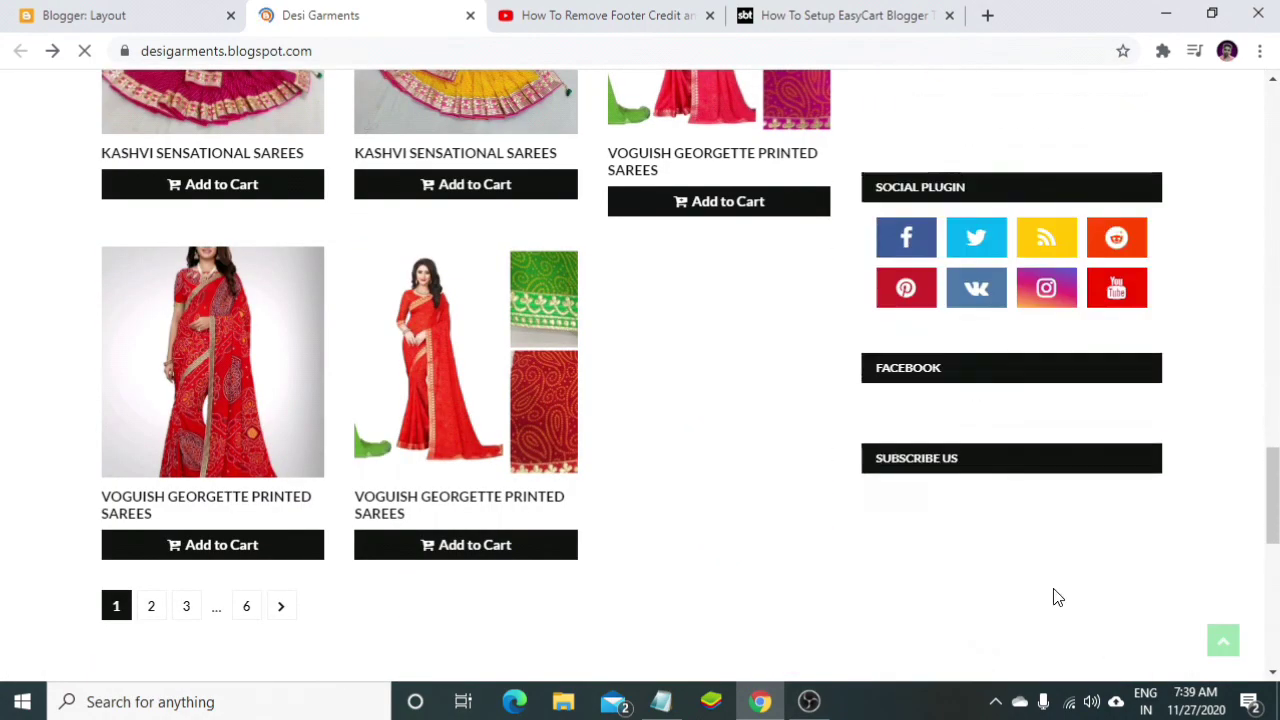
scroll(1051, 594, down, 6)
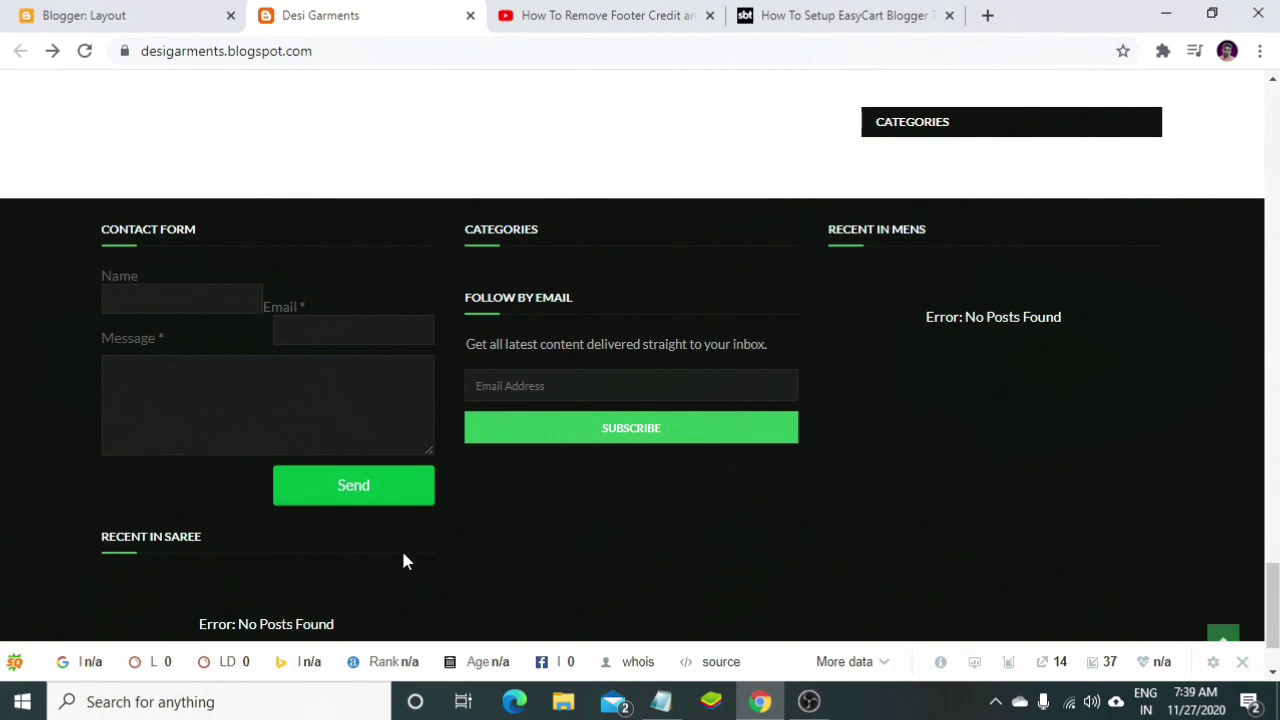
scroll(580, 485, up, 4)
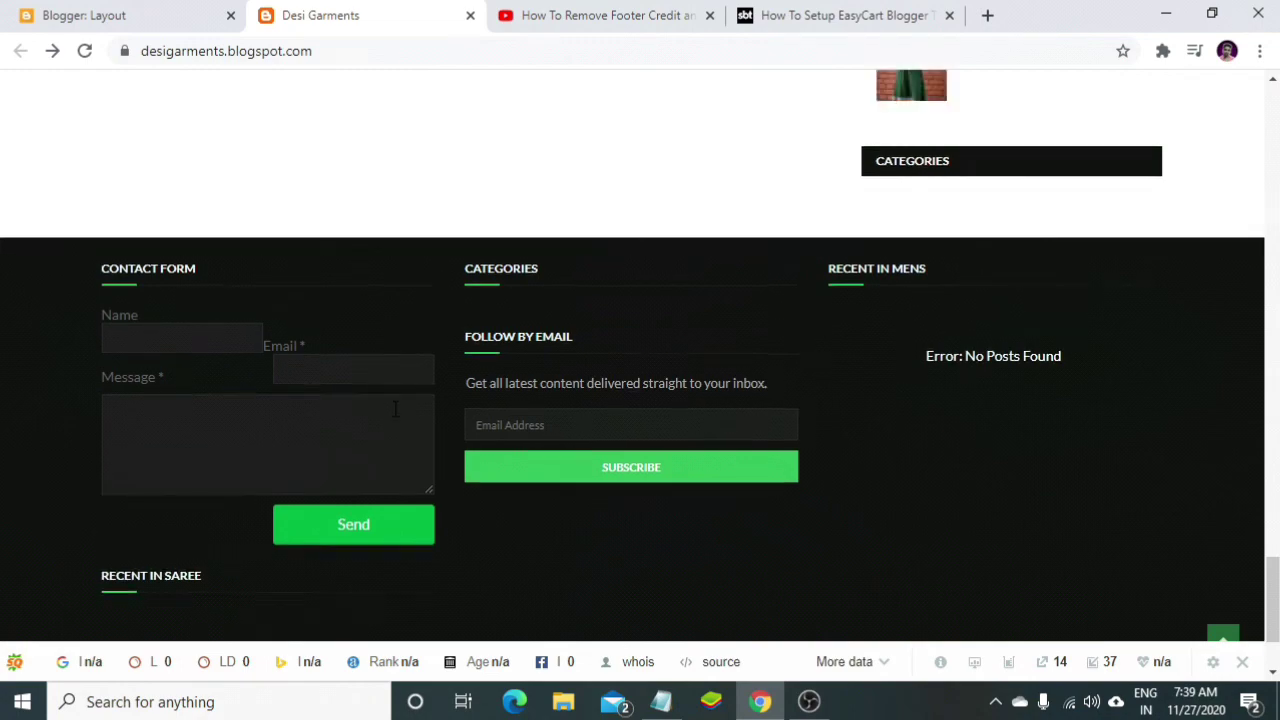
scroll(583, 471, up, 3)
scroll(606, 457, up, 8)
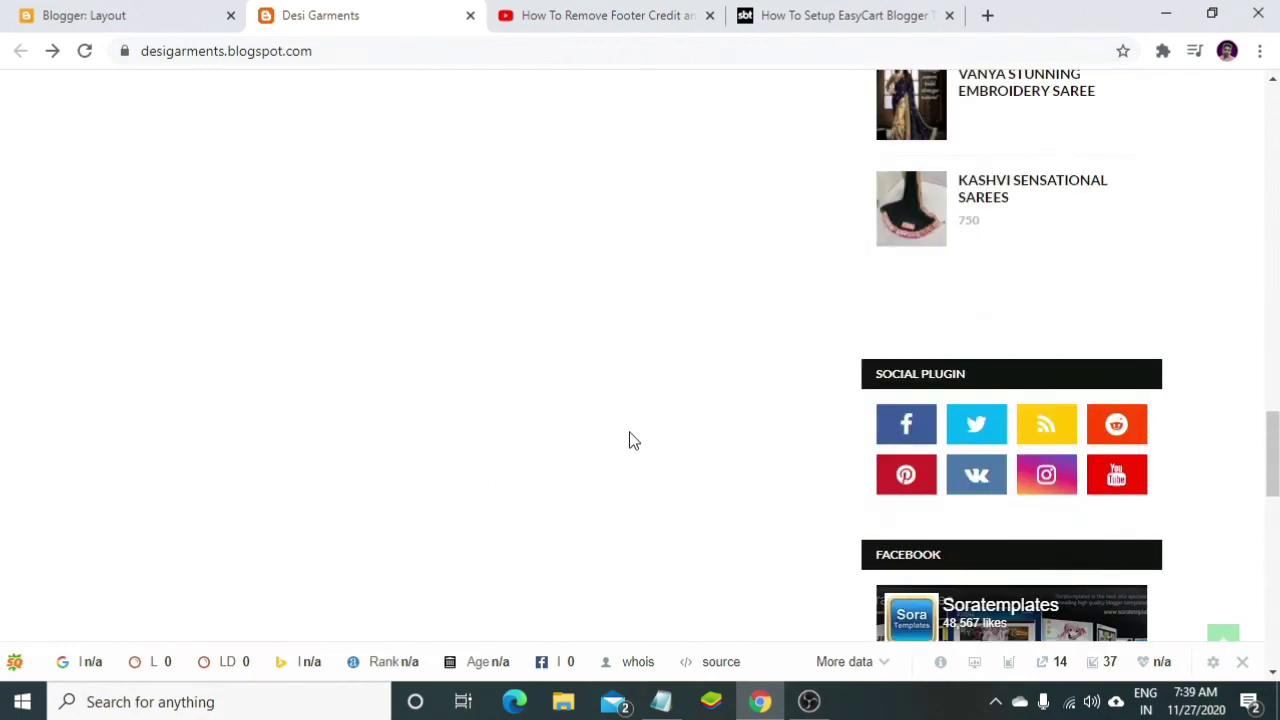
scroll(631, 440, up, 15)
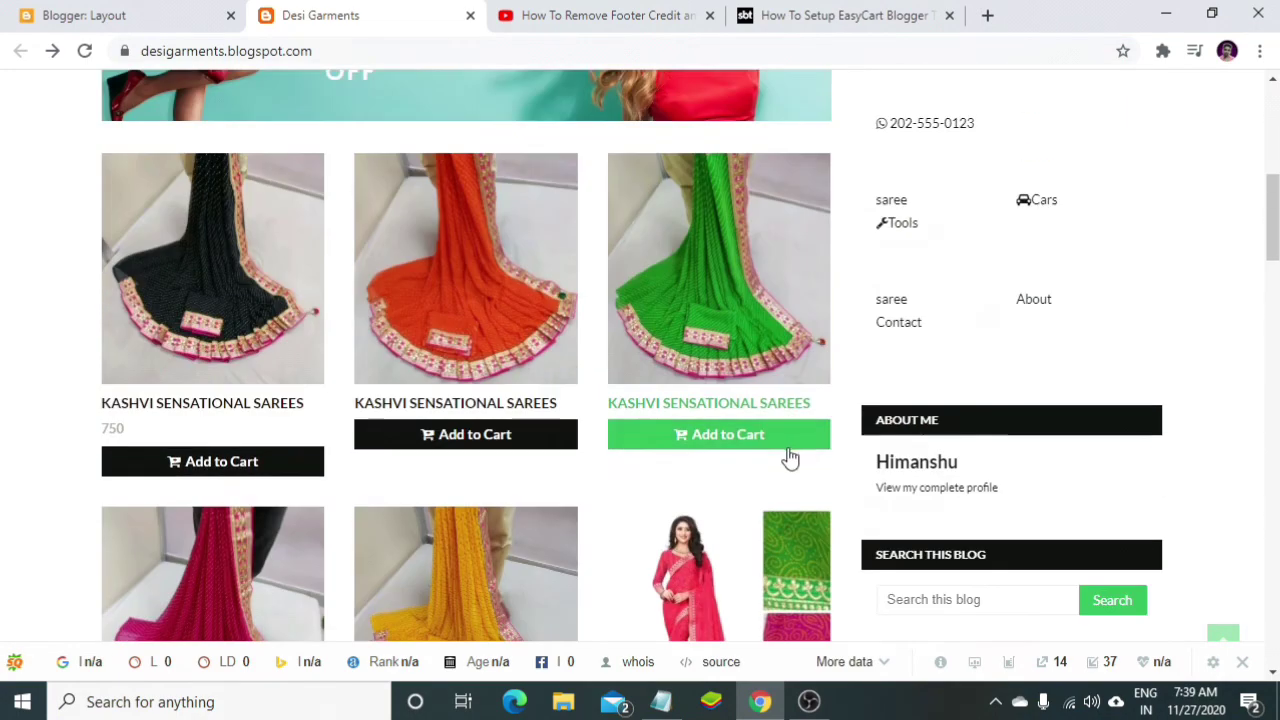
scroll(845, 390, up, 2)
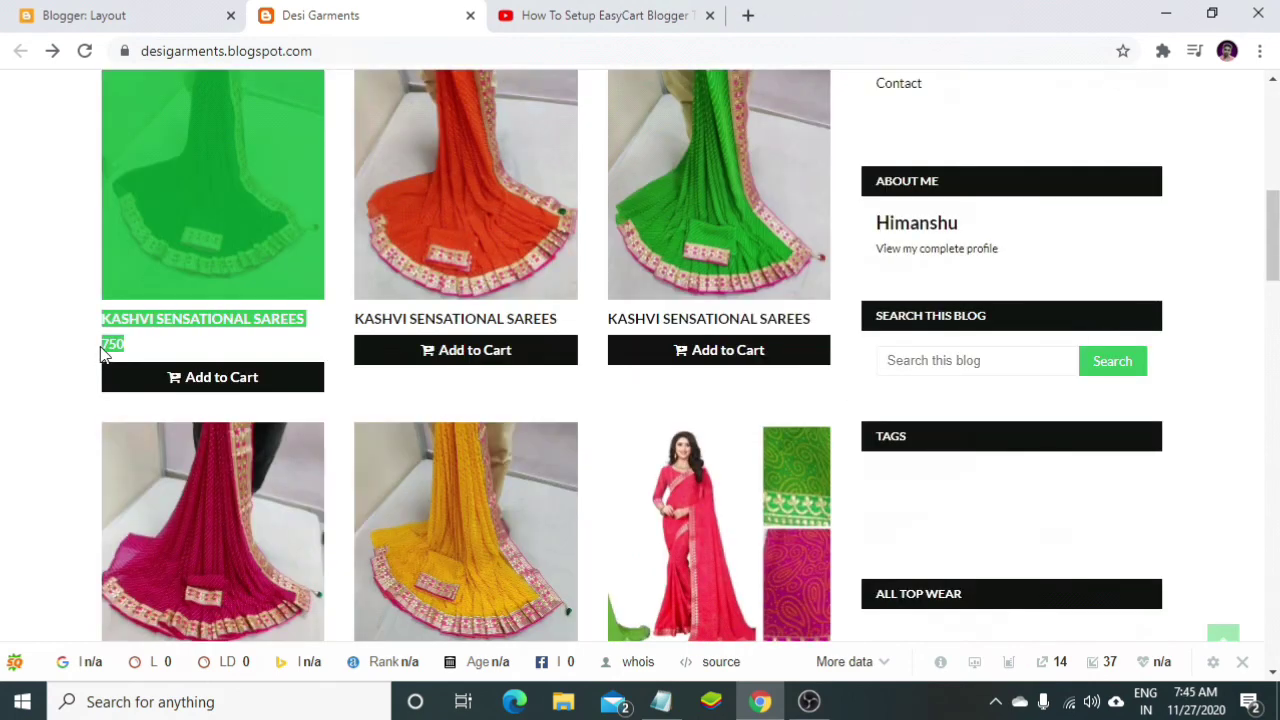
click(106, 350)
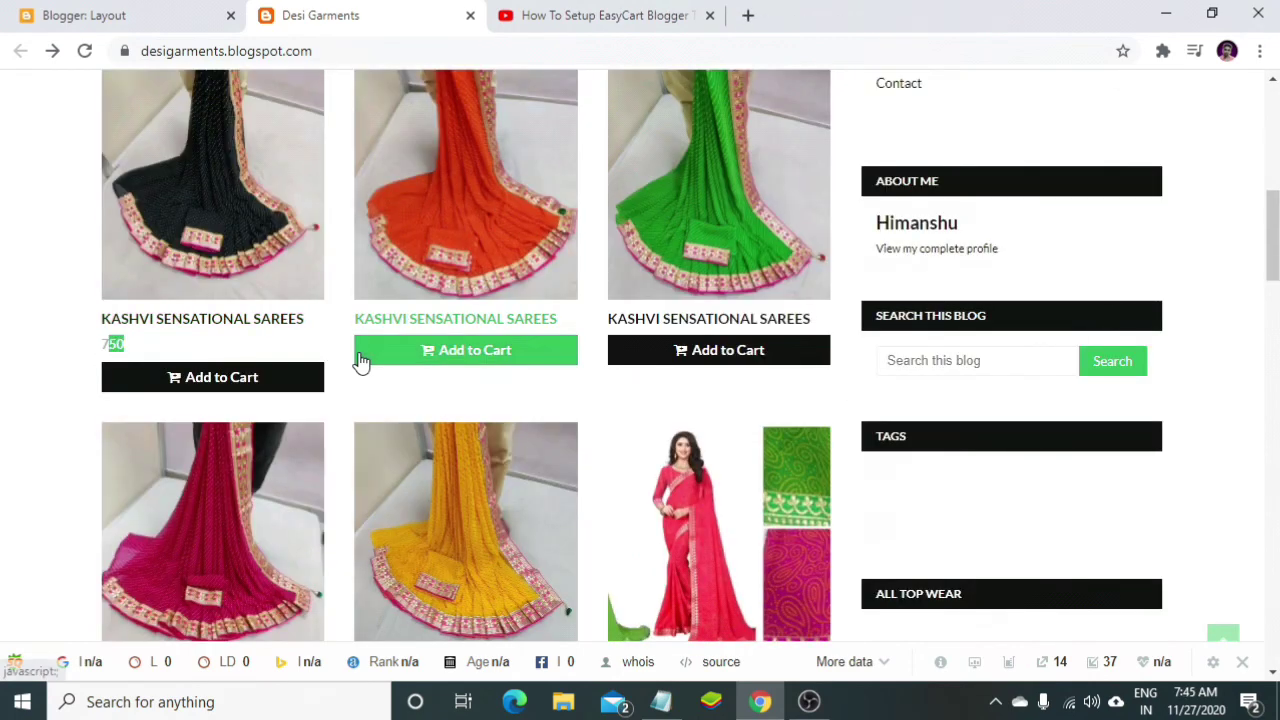
- Return to the Blogger dashboard, go to the Posts list and open the first Kashvi Sensational Sarees post for editing
click(120, 15)
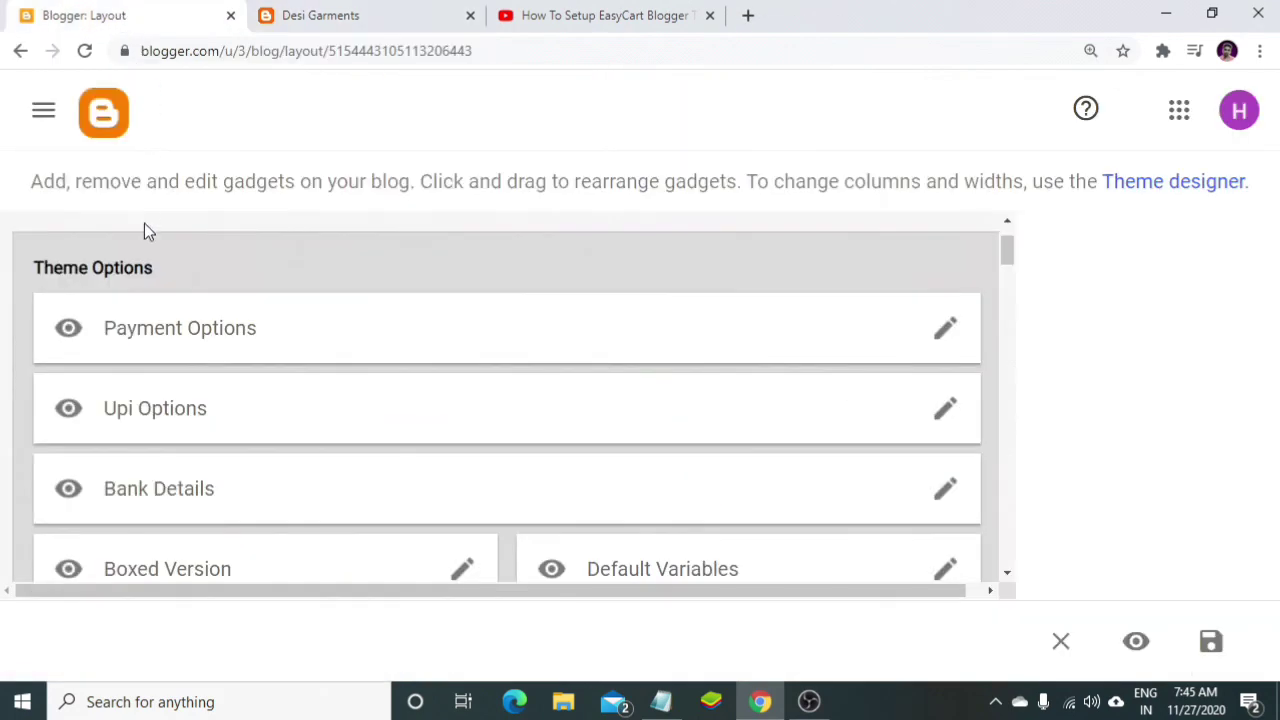
click(41, 112)
scroll(133, 385, down, 2)
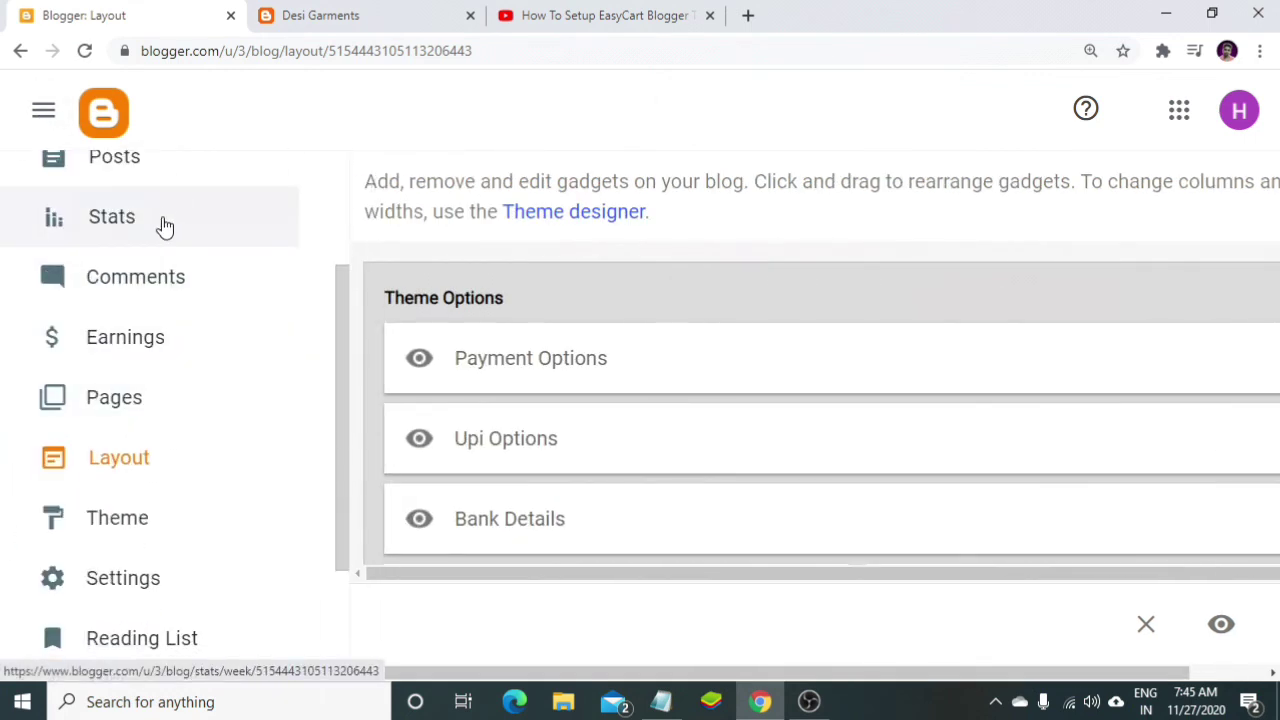
scroll(165, 250, up, 3)
click(171, 272)
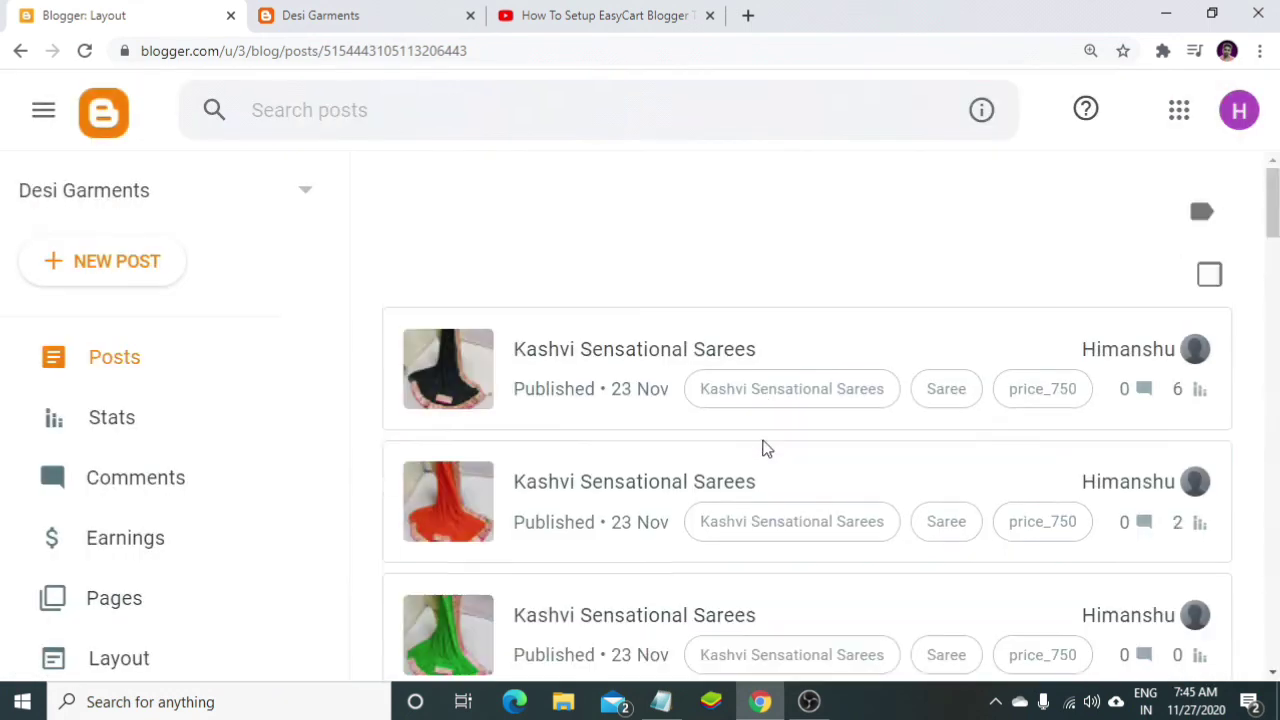
click(706, 350)
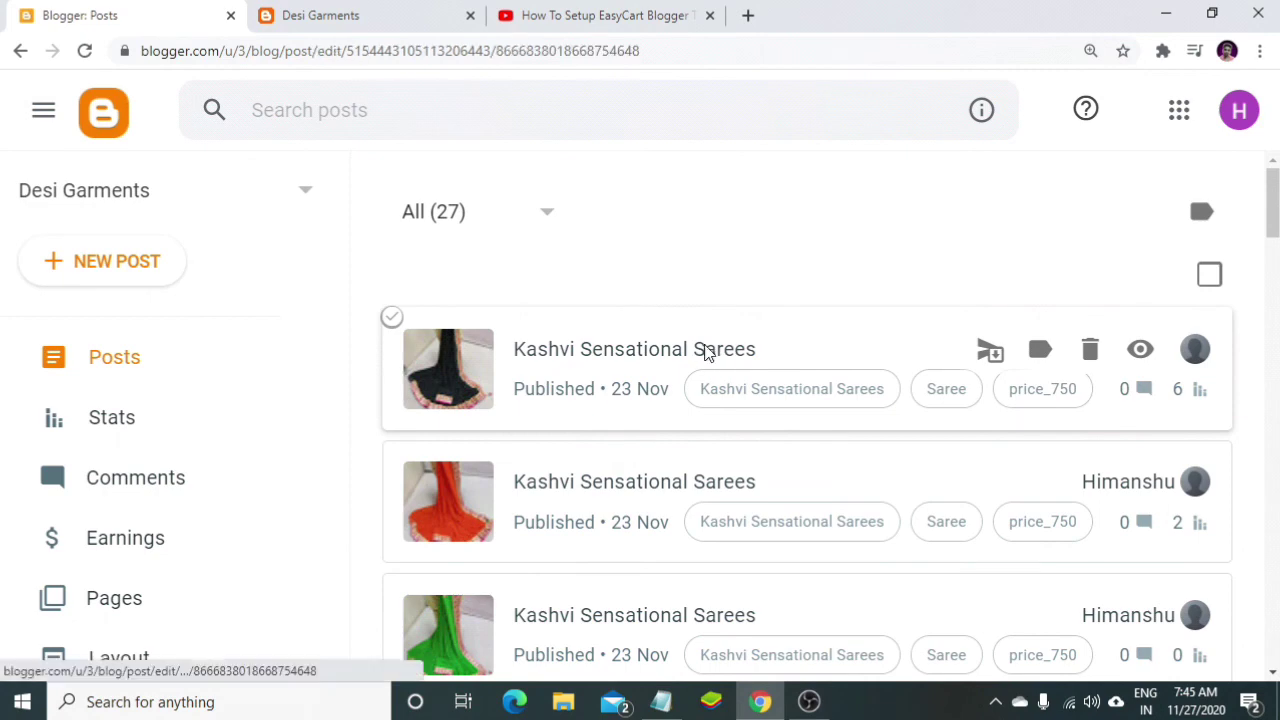
- Add a struck-through "price/800" line below FREE SHIPPING at the end of the post's description
scroll(388, 530, down, 2)
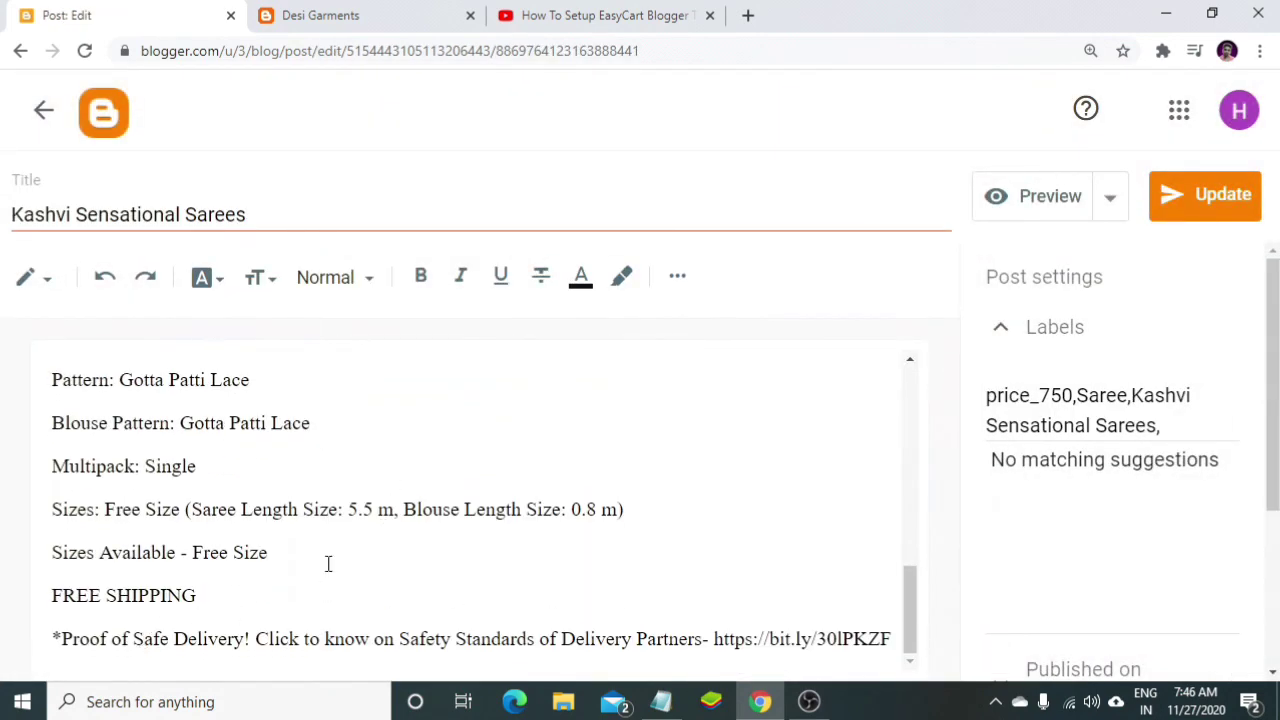
drag(72, 624, 79, 624)
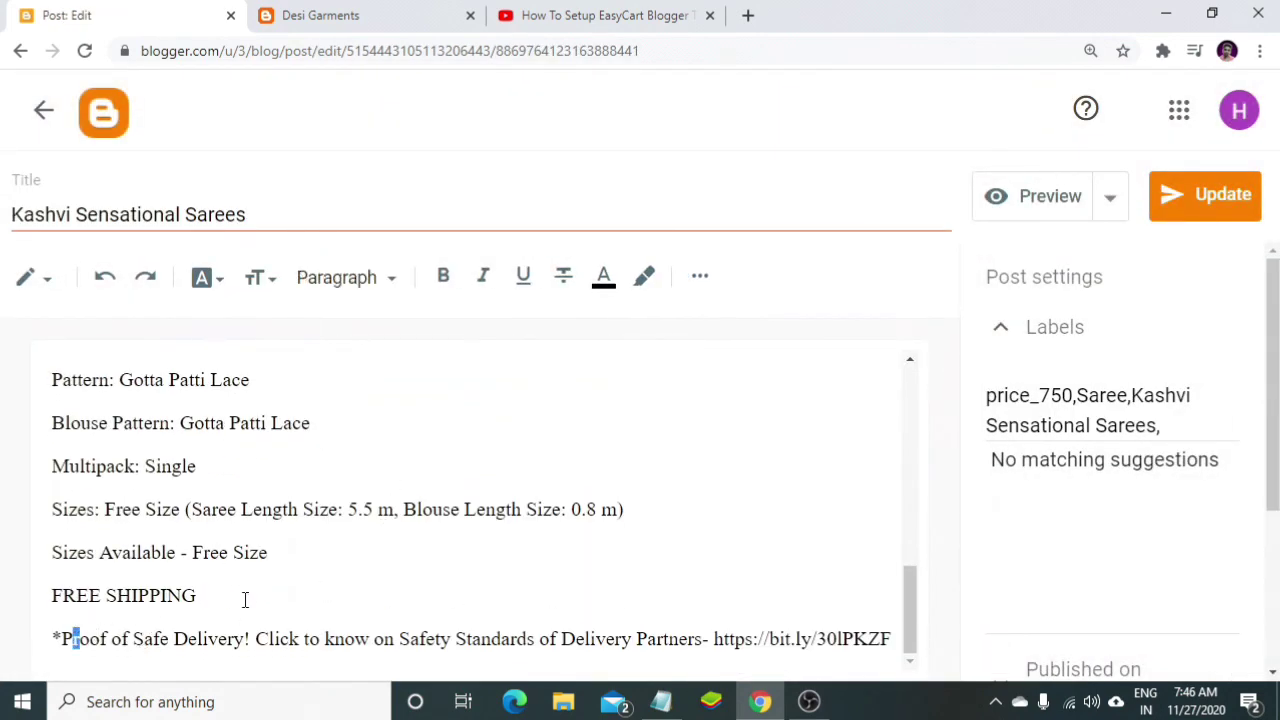
key(BackSpace)
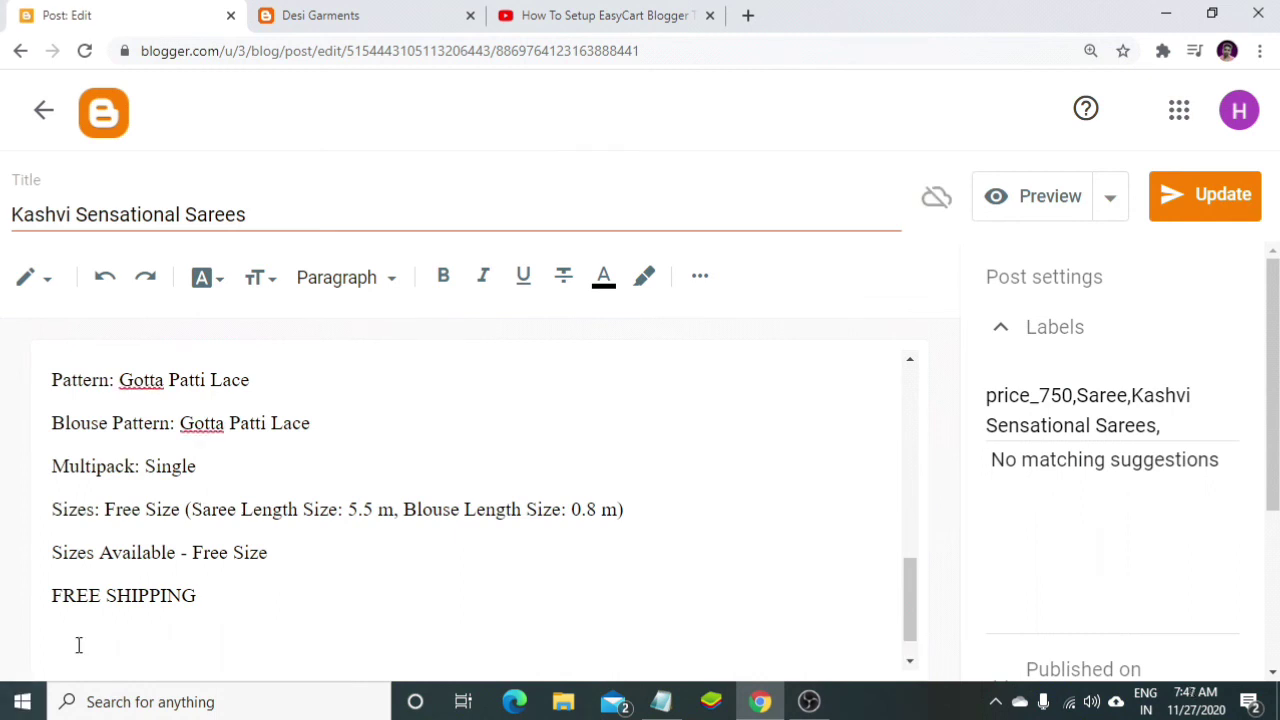
right_click(85, 638)
click(152, 477)
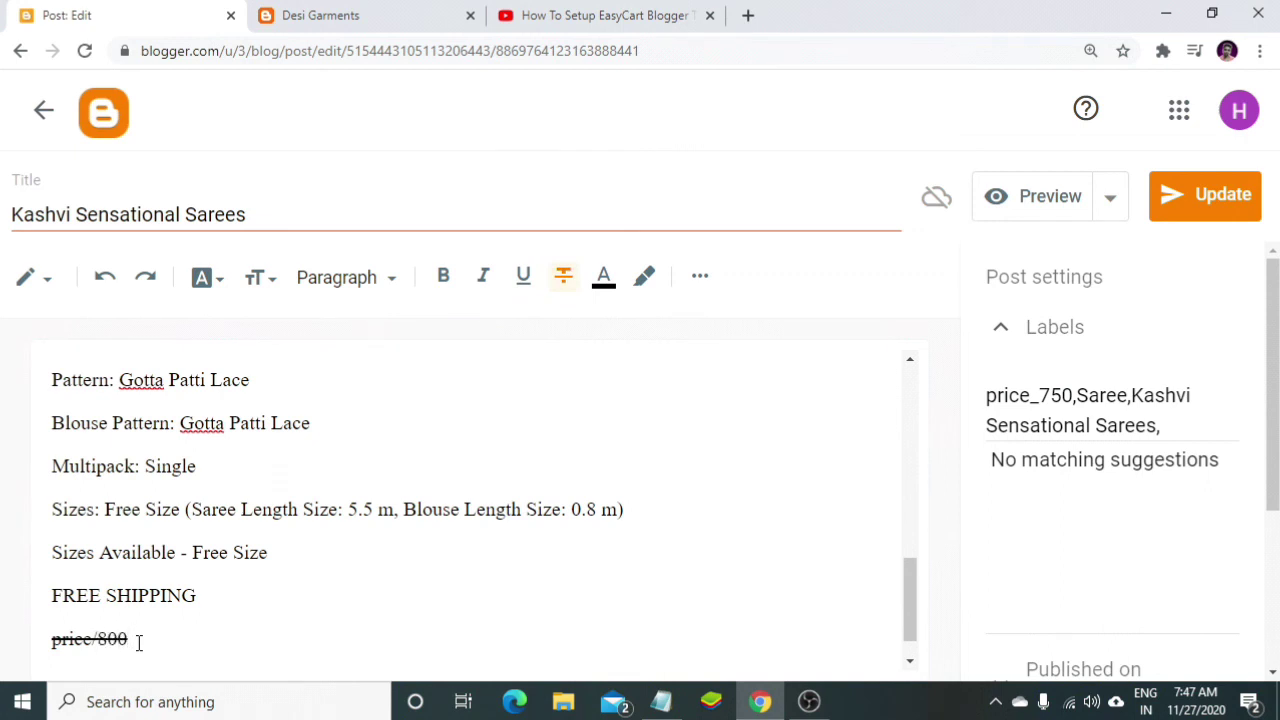
scroll(139, 642, down, 1)
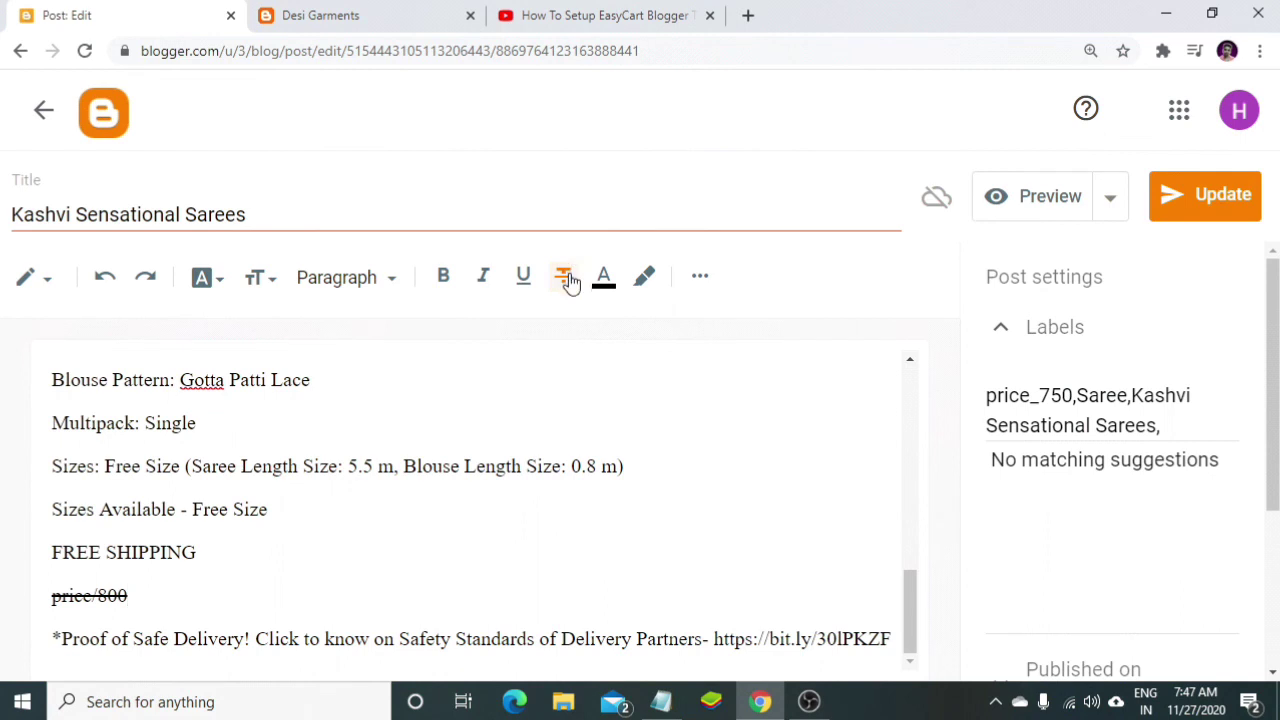
drag(52, 596, 130, 597)
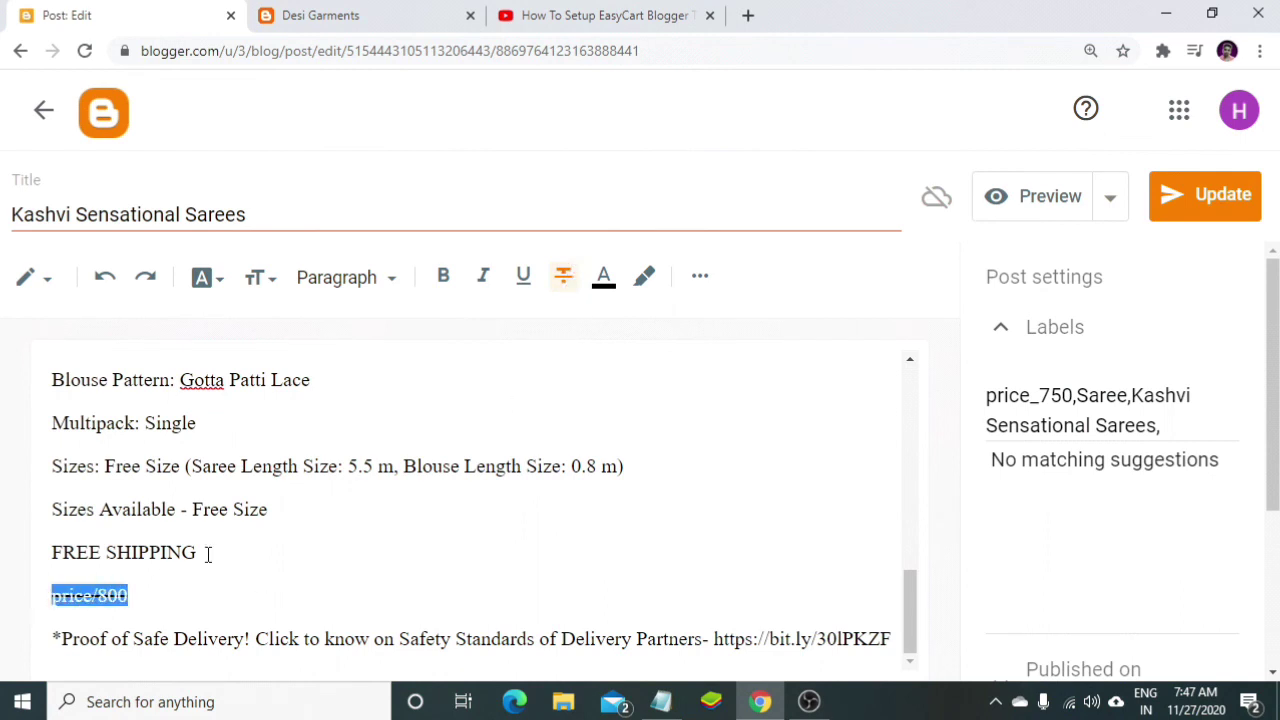
scroll(371, 574, up, 2)
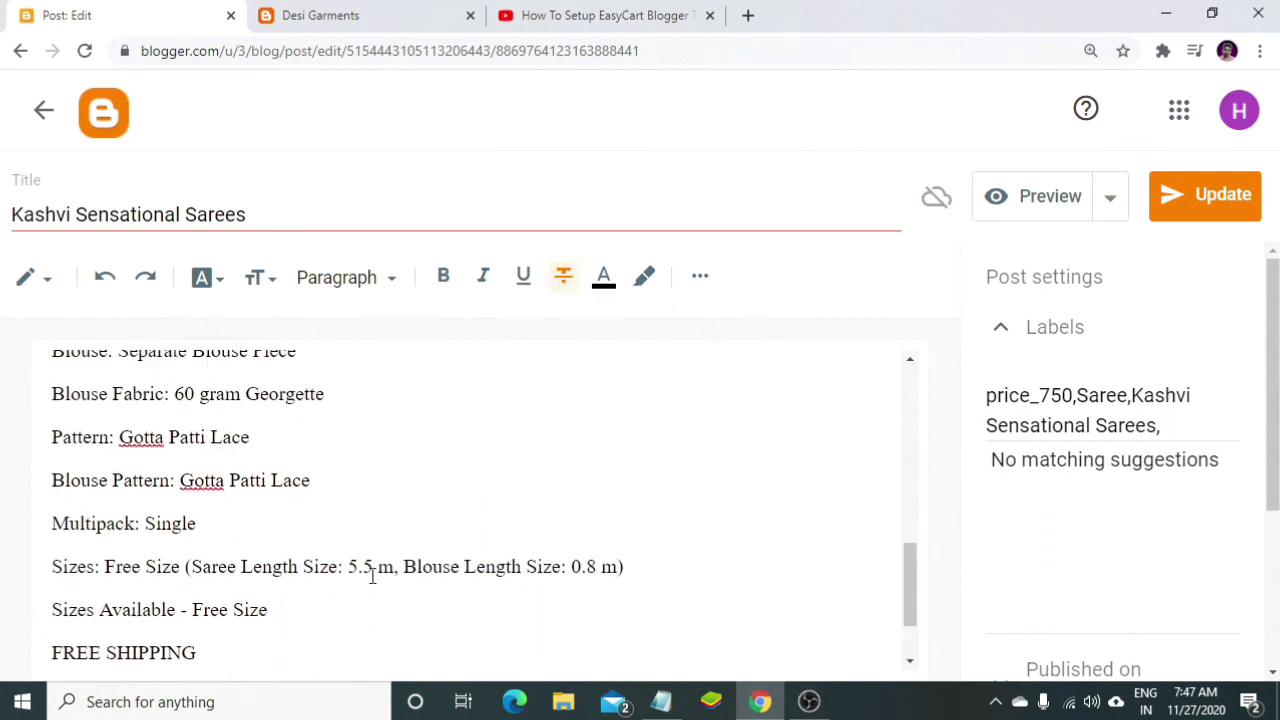
scroll(371, 574, down, 2)
click(210, 589)
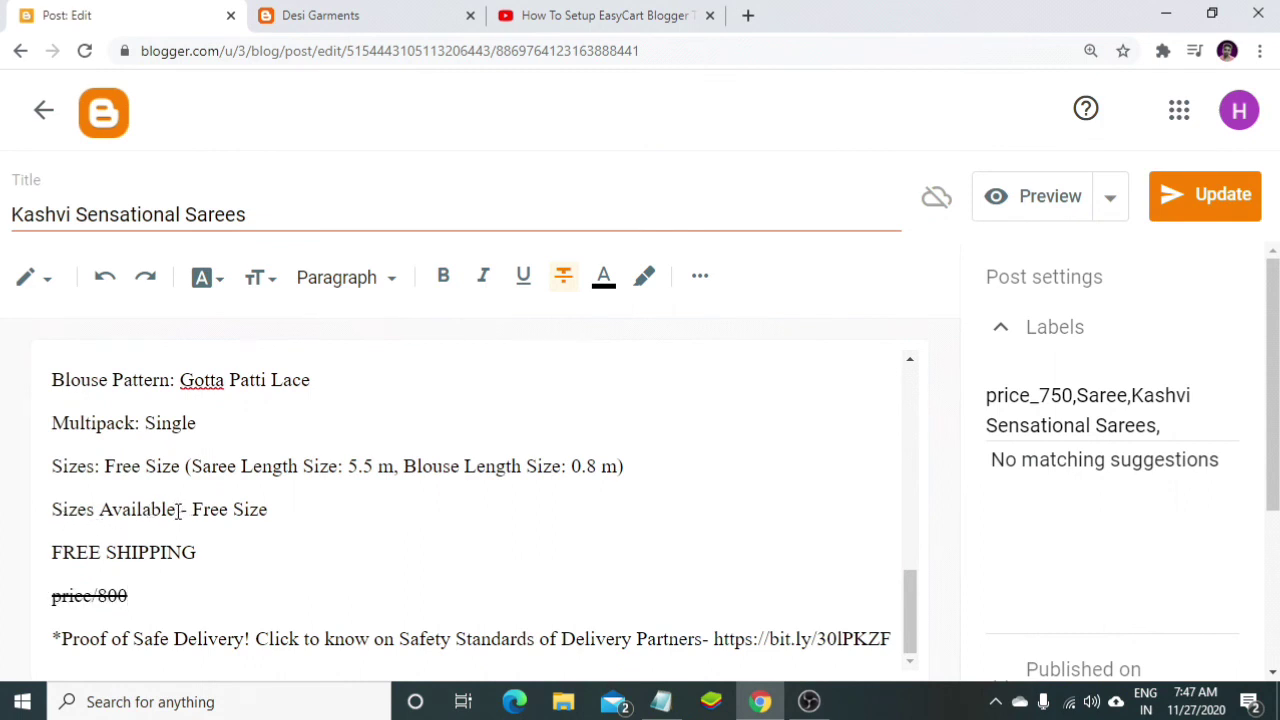
- Change the "Sizes Available - Free Size" line in the post's description to "Sizes/23"
drag(187, 510, 106, 517)
key(BackSpace)
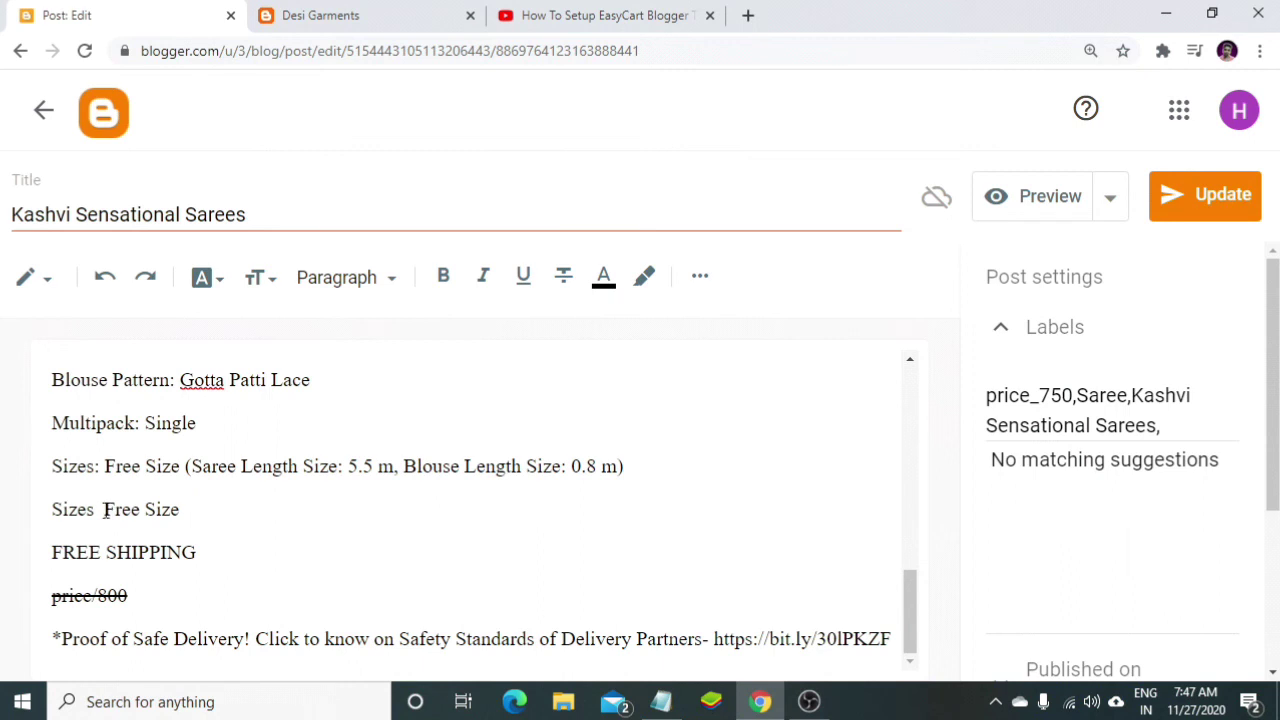
key(BackSpace)
key(BackSpace)
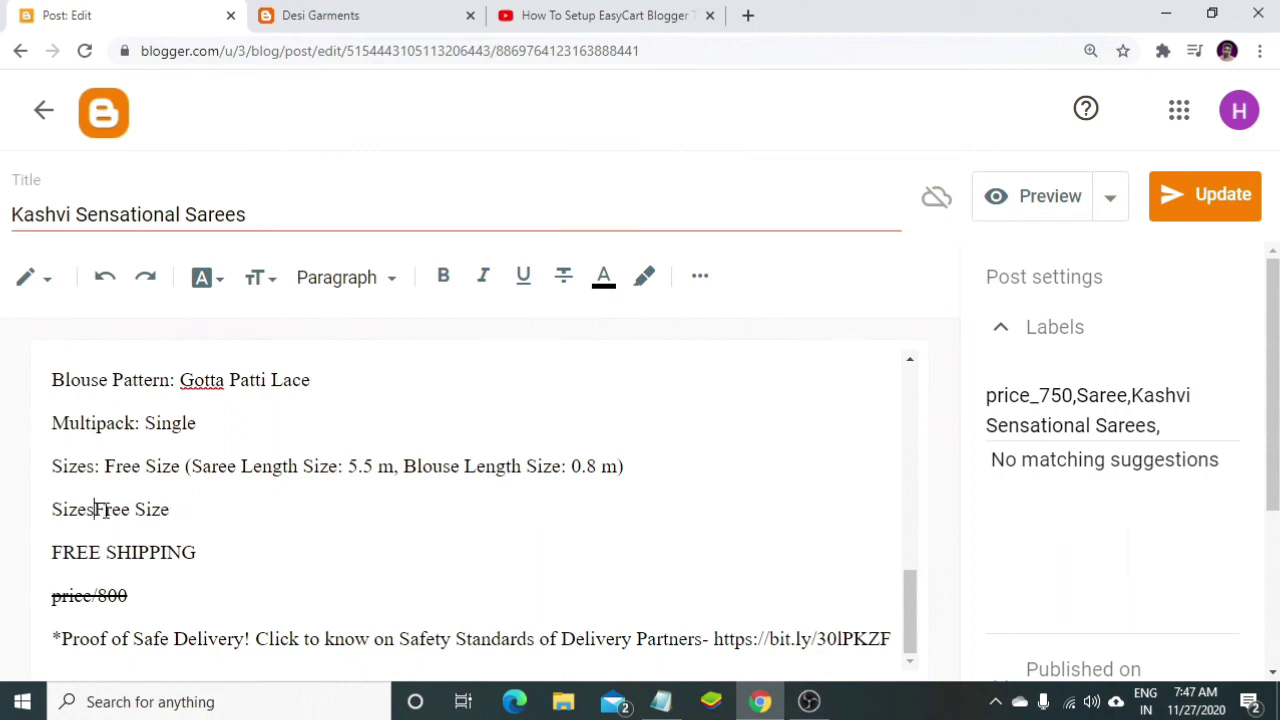
text(/)
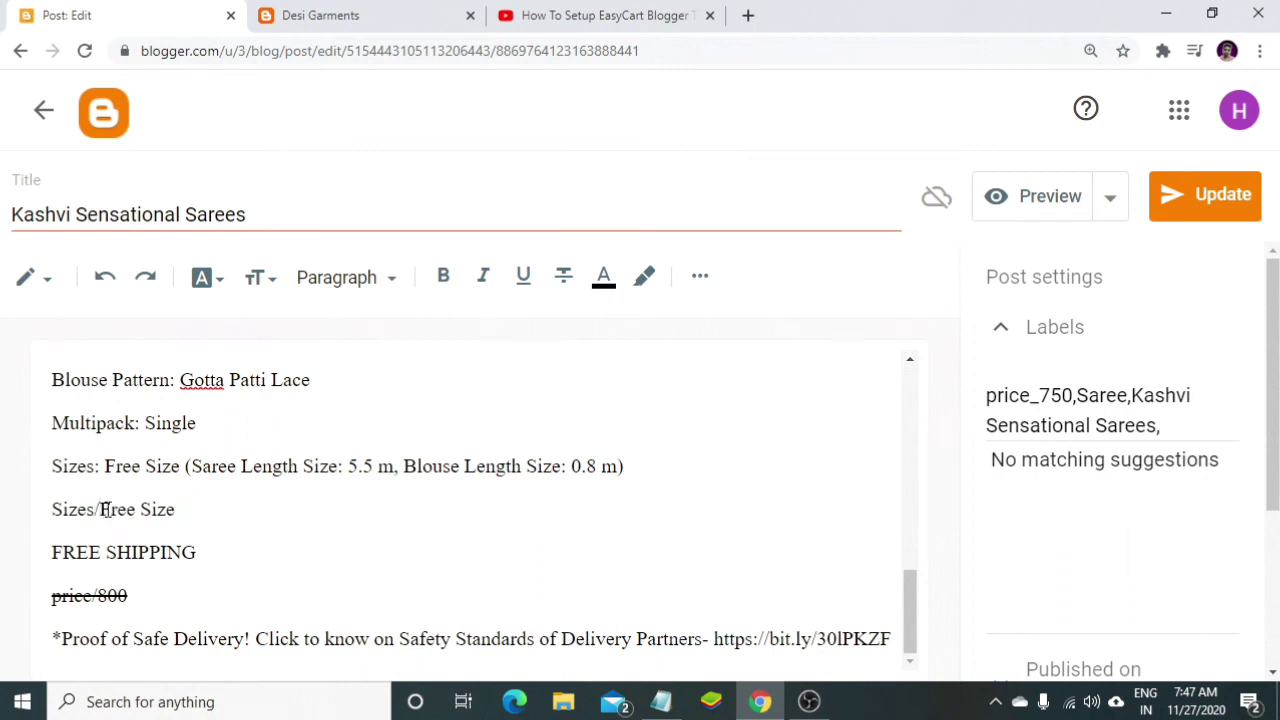
drag(176, 513, 104, 519)
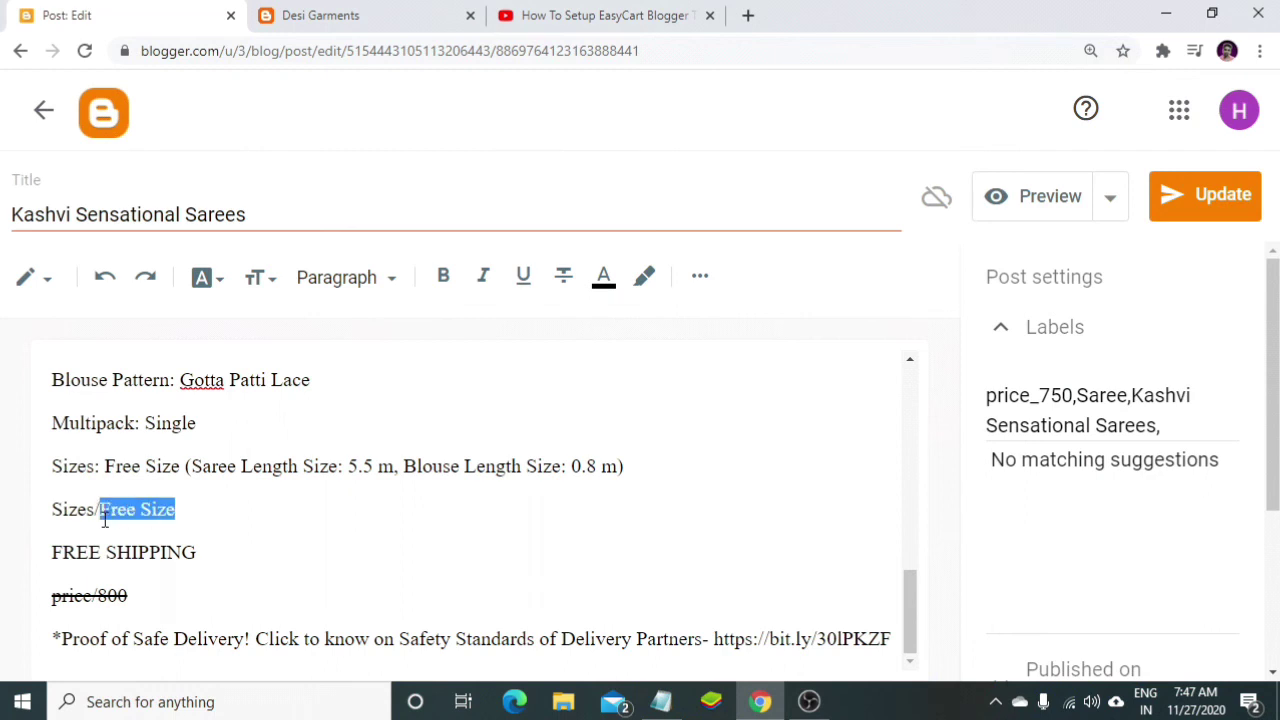
text(23)
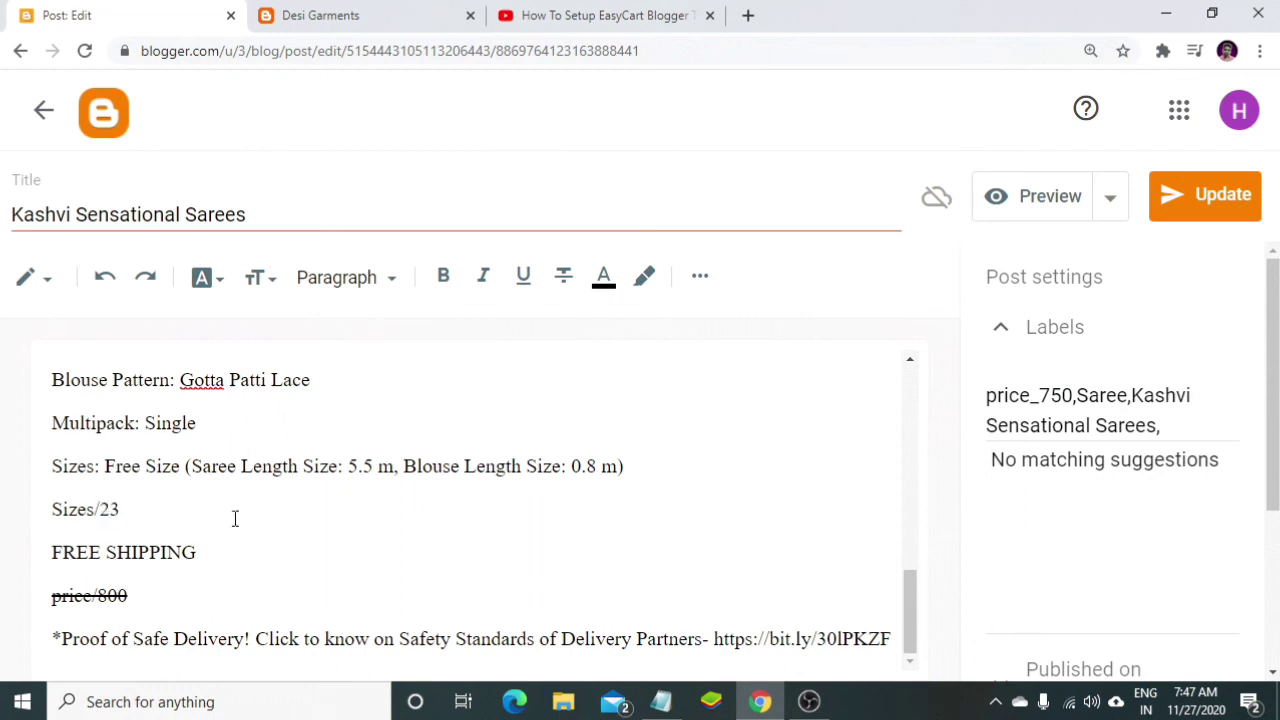
- Strike through the "Sizes/23" line and update the published post
drag(44, 522, 121, 511)
click(563, 278)
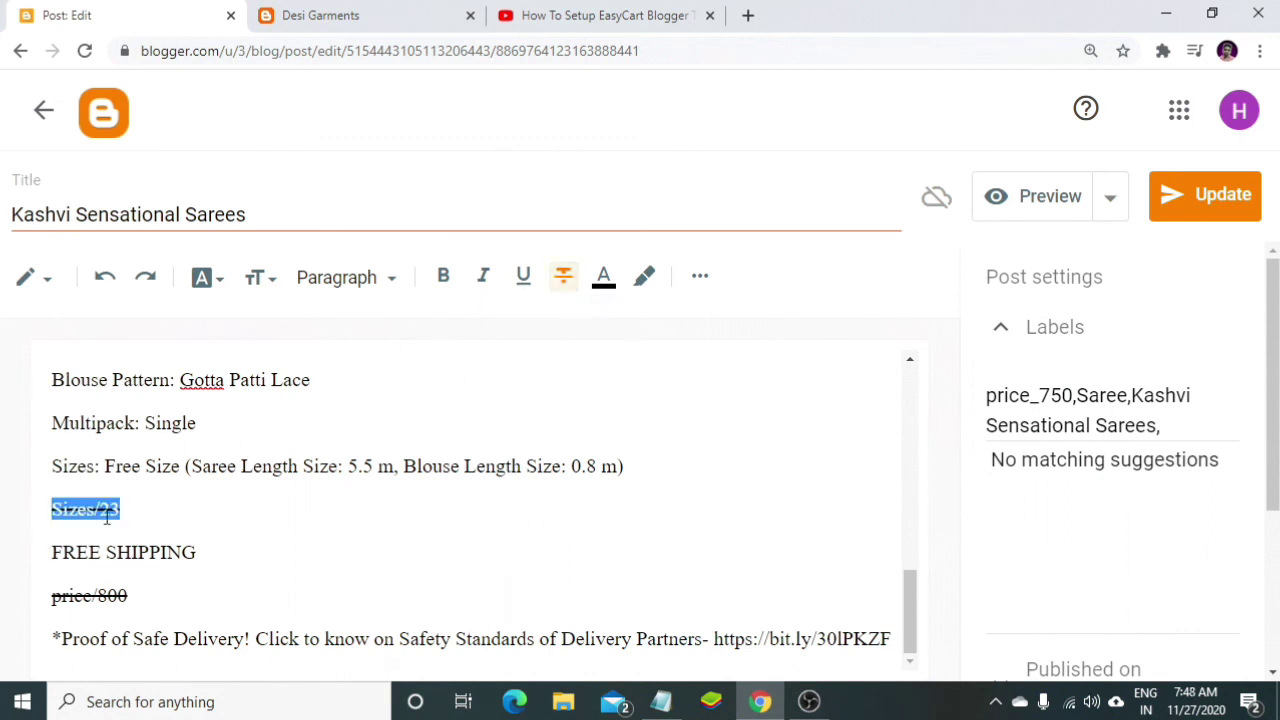
key(Right)
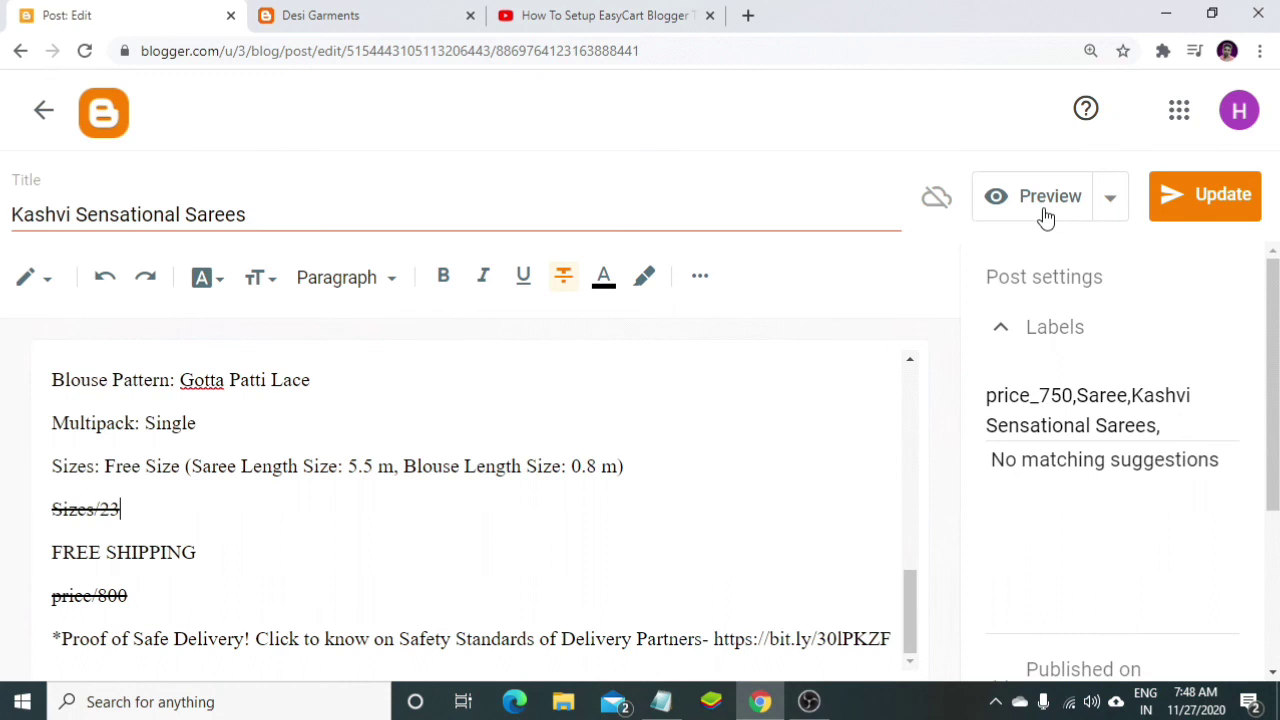
click(1176, 195)
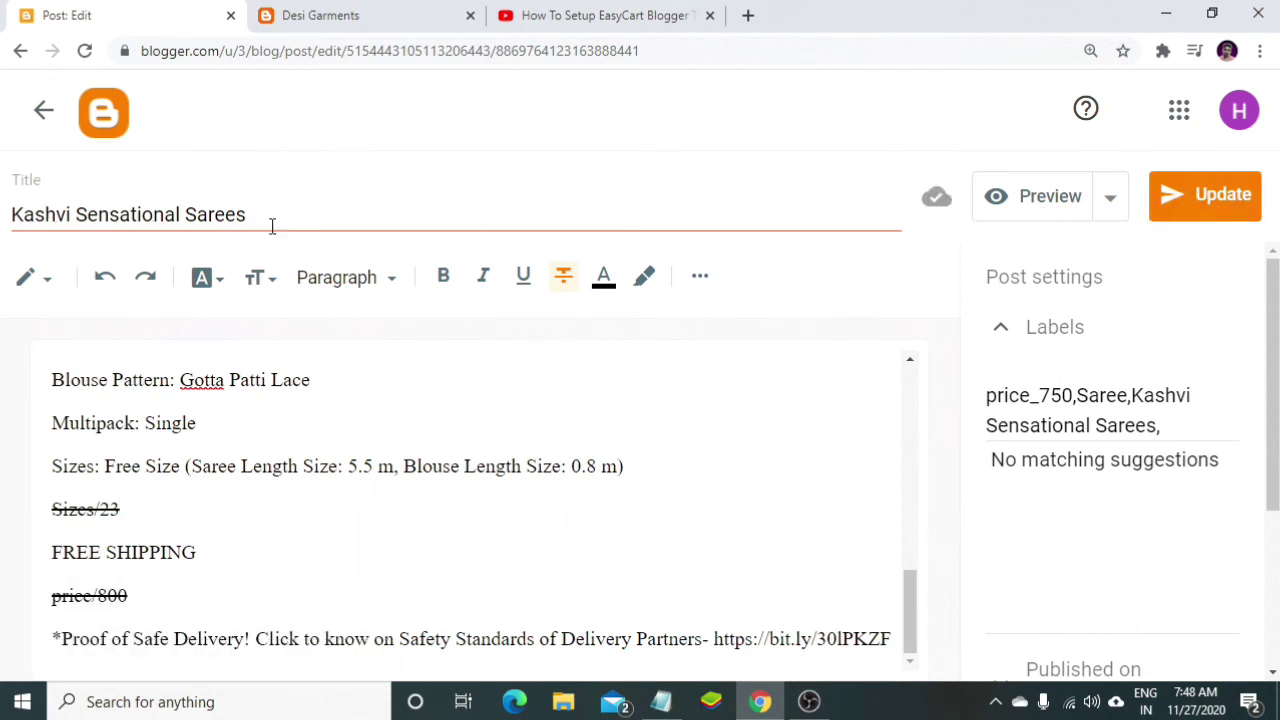
- Reload the live store page, open the orange Kashvi Sensational Sarees product and add it to the cart
click(300, 18)
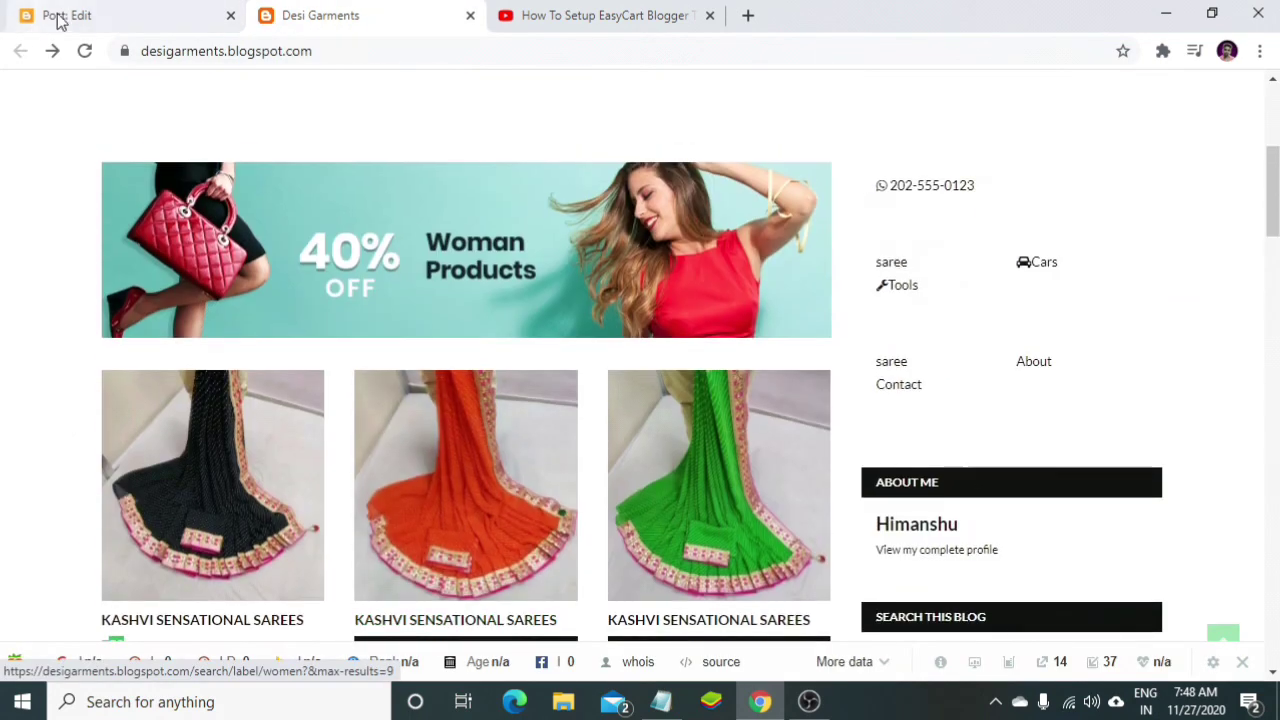
click(85, 51)
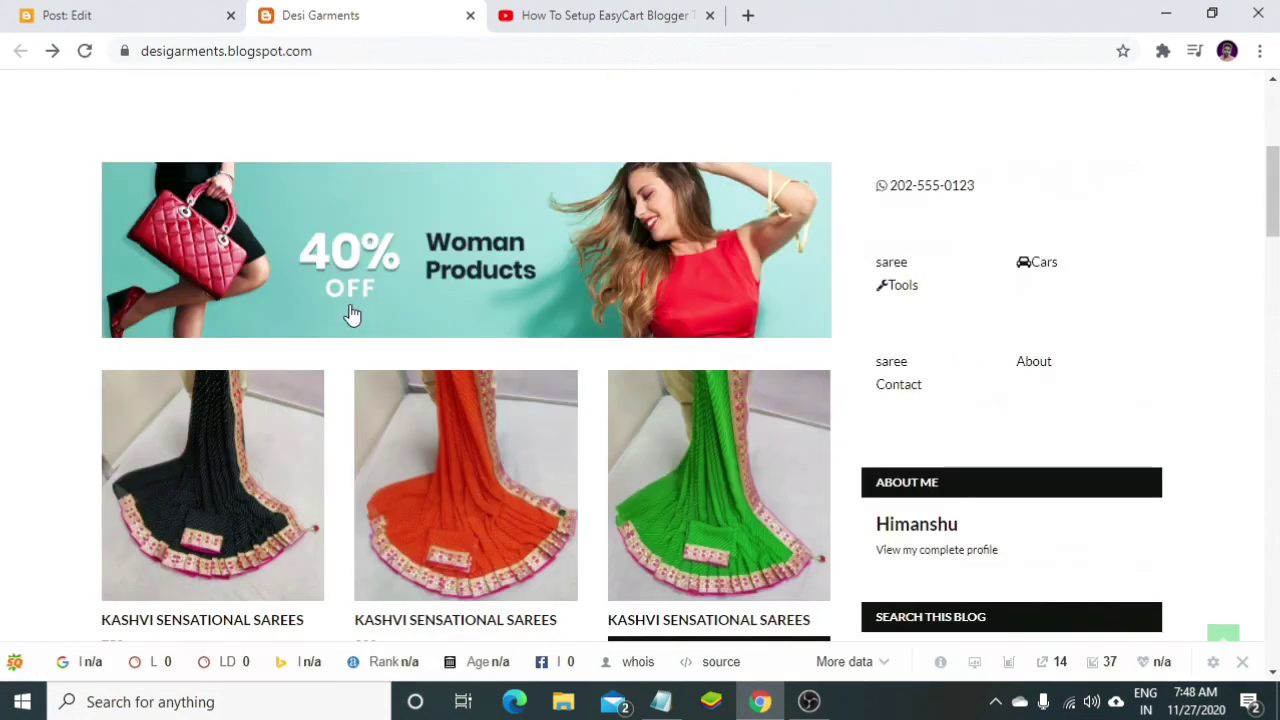
scroll(428, 452, down, 2)
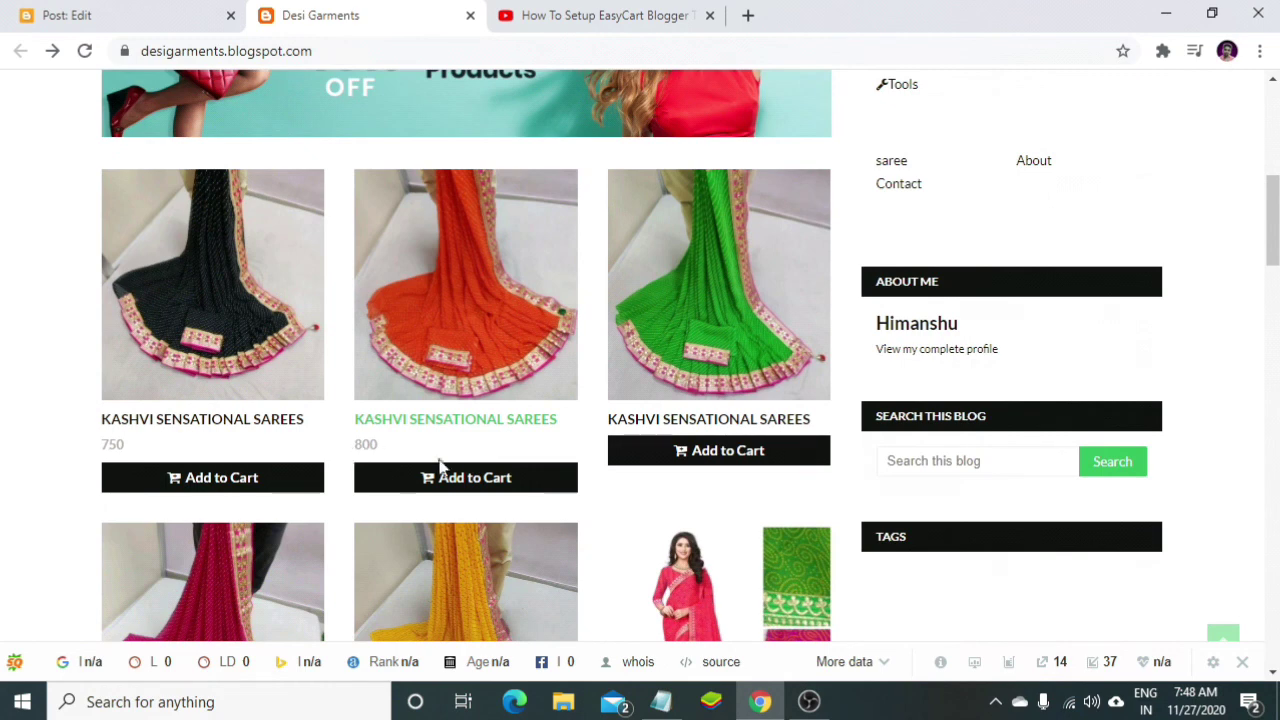
click(443, 440)
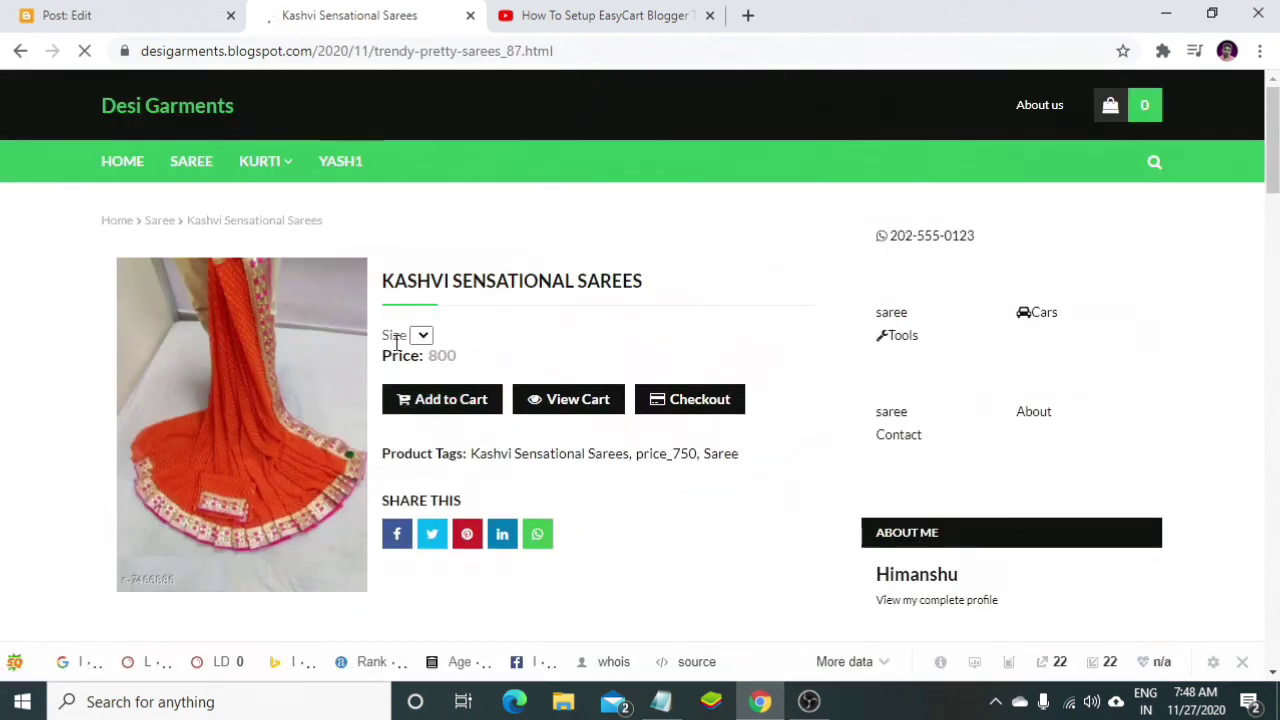
click(430, 403)
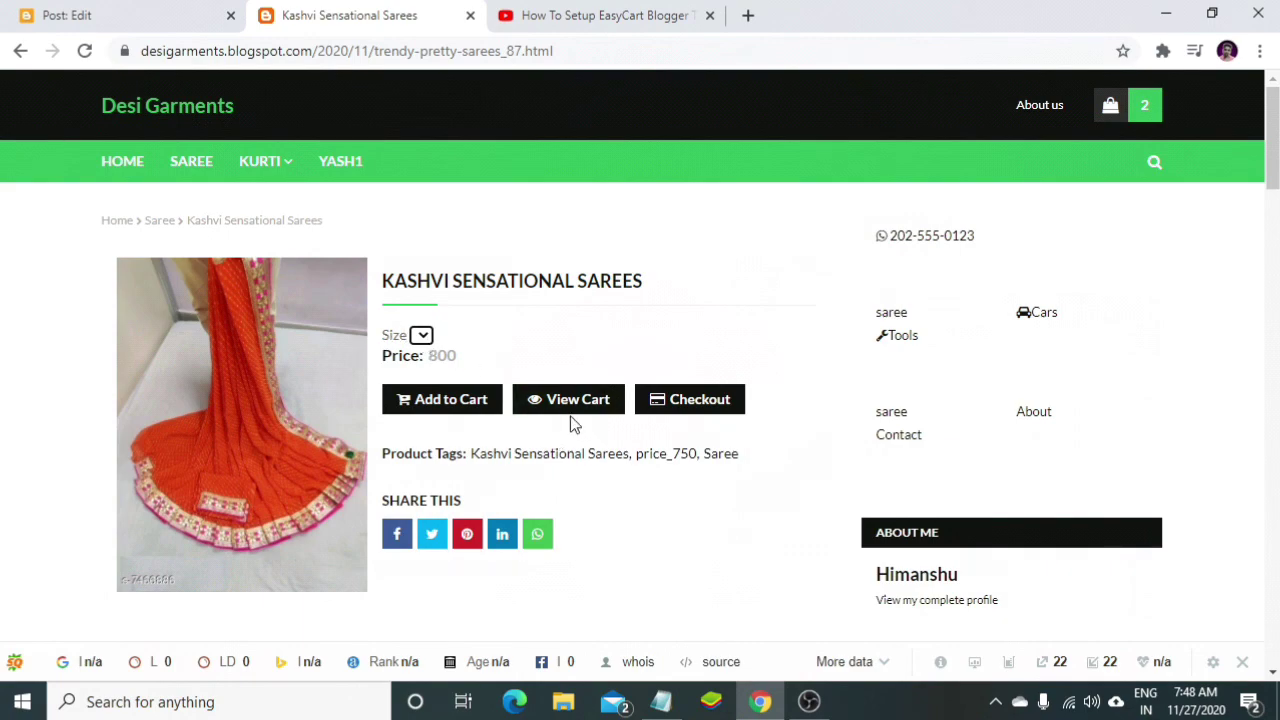
- Examine the product page's description, size line, related products, price and cart options
scroll(606, 545, down, 8)
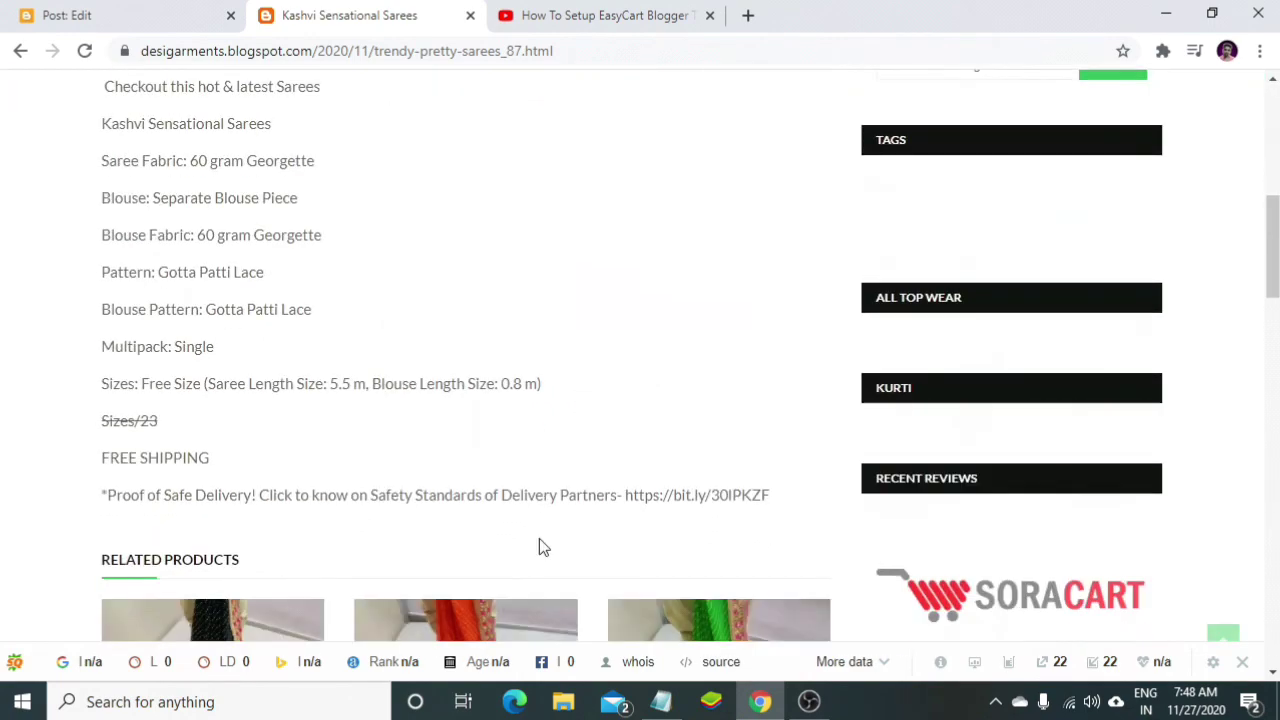
scroll(367, 482, up, 8)
scroll(380, 477, down, 10)
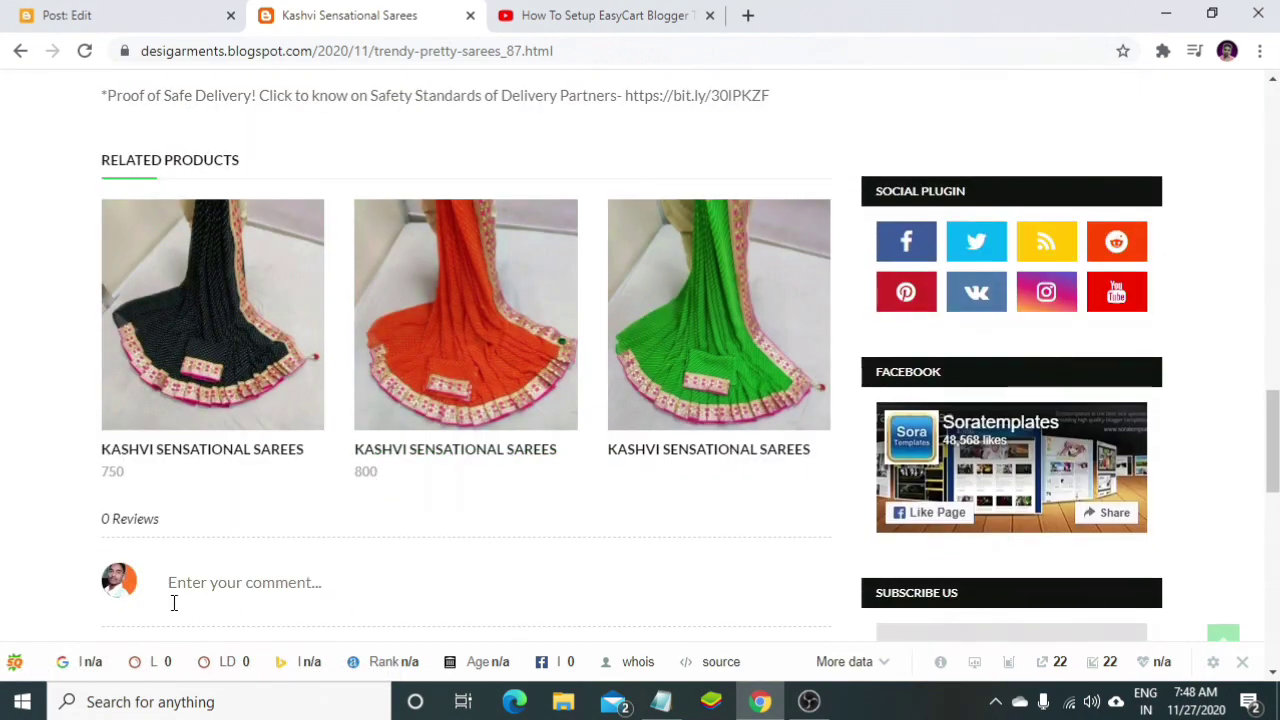
scroll(320, 578, up, 2)
scroll(320, 578, up, 1)
scroll(314, 583, down, 1)
scroll(306, 509, up, 5)
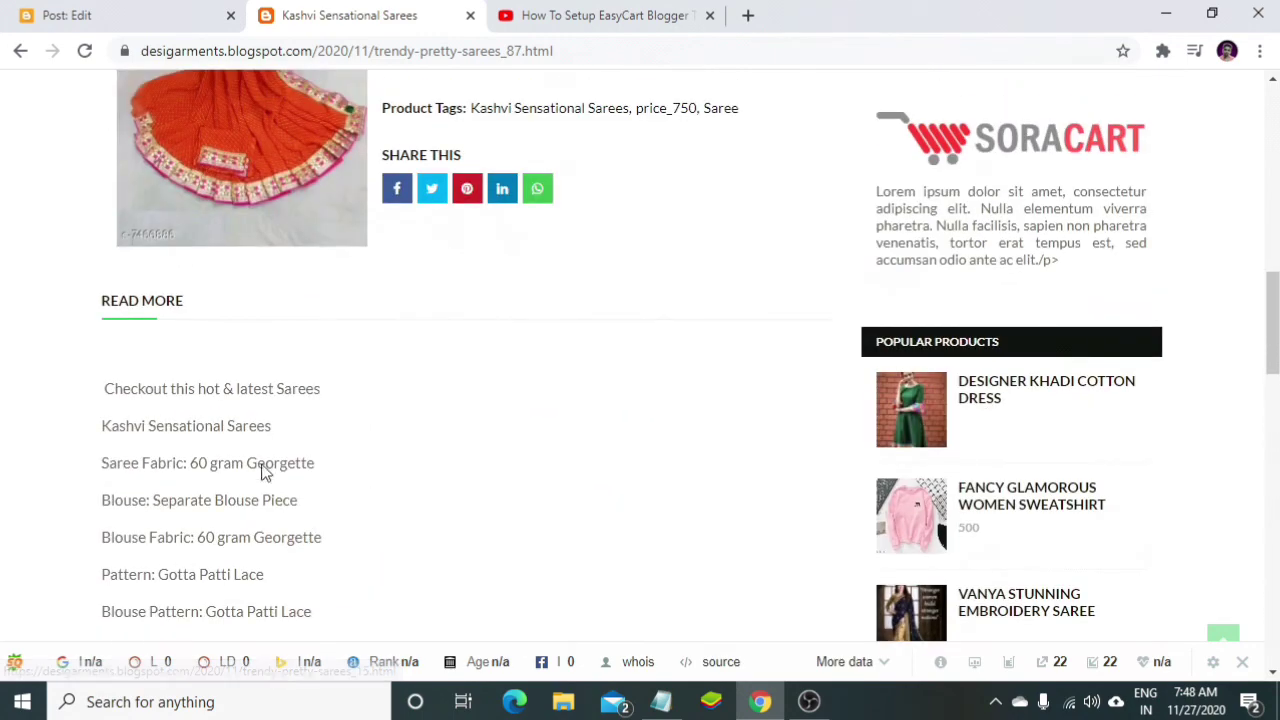
scroll(390, 360, up, 2)
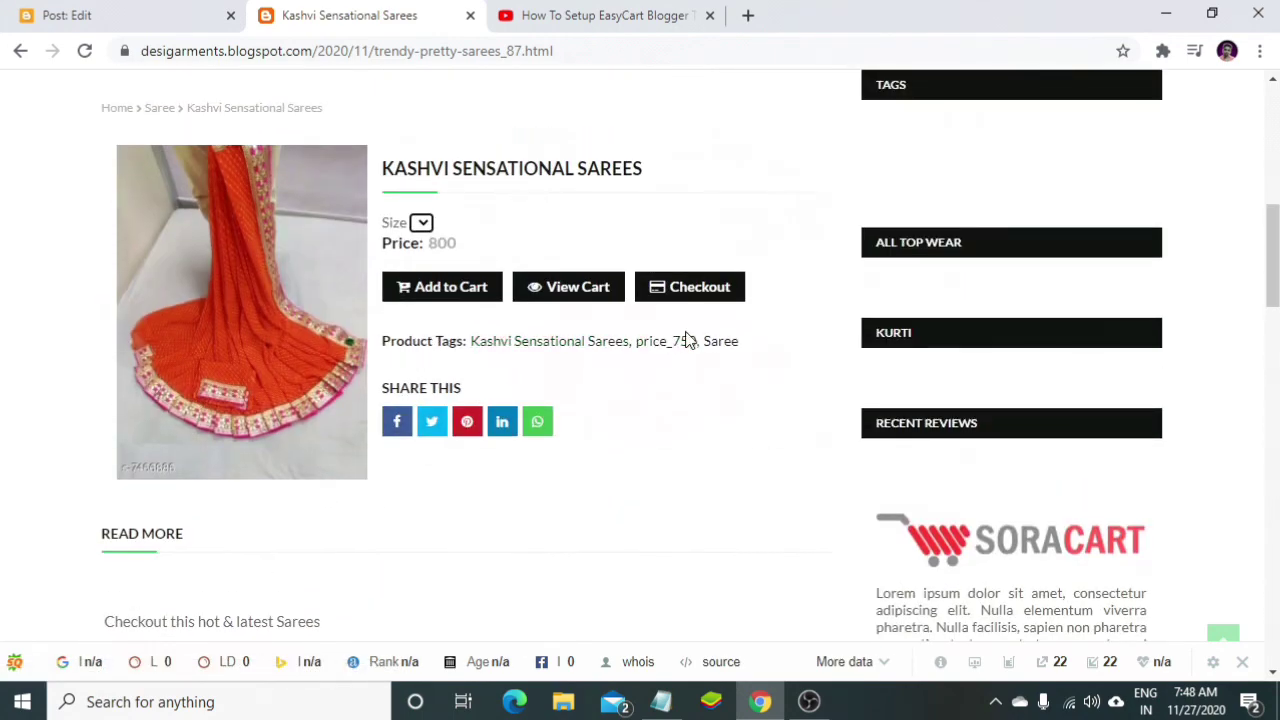
scroll(397, 360, up, 3)
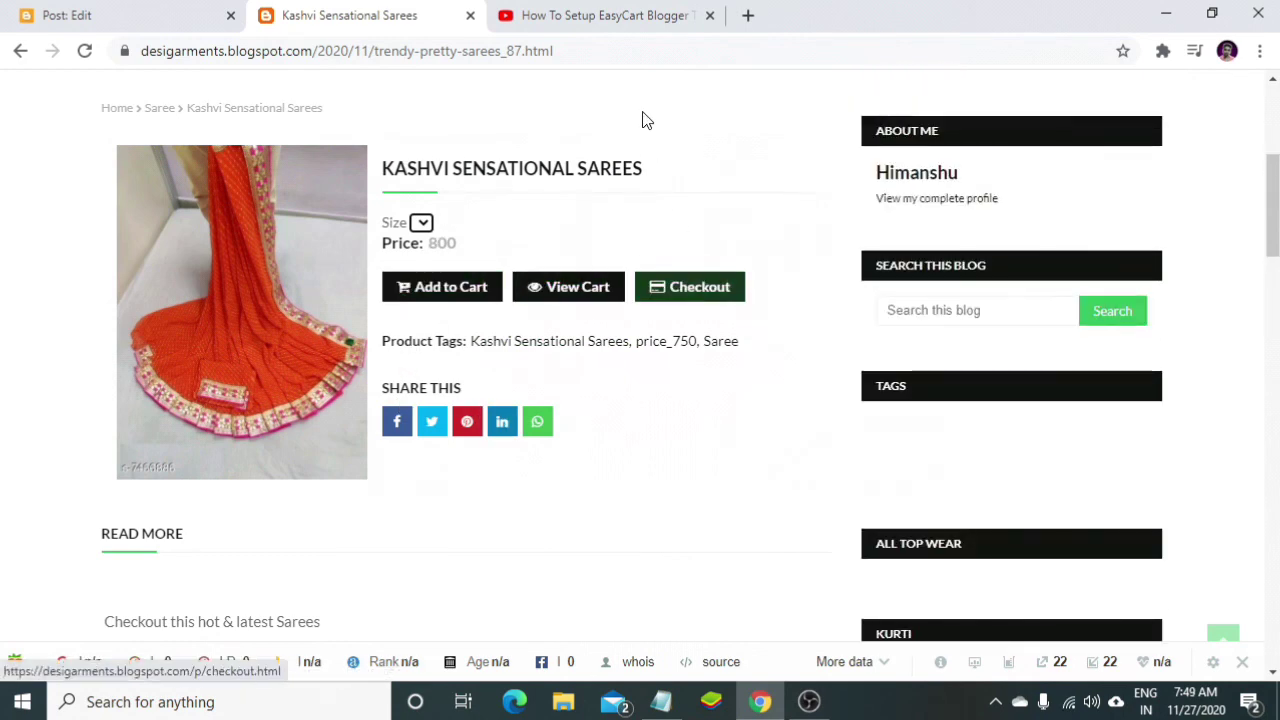
- Return to the Blogger dashboard, open the Pages list and view the checkout page's content in the editor
click(187, 20)
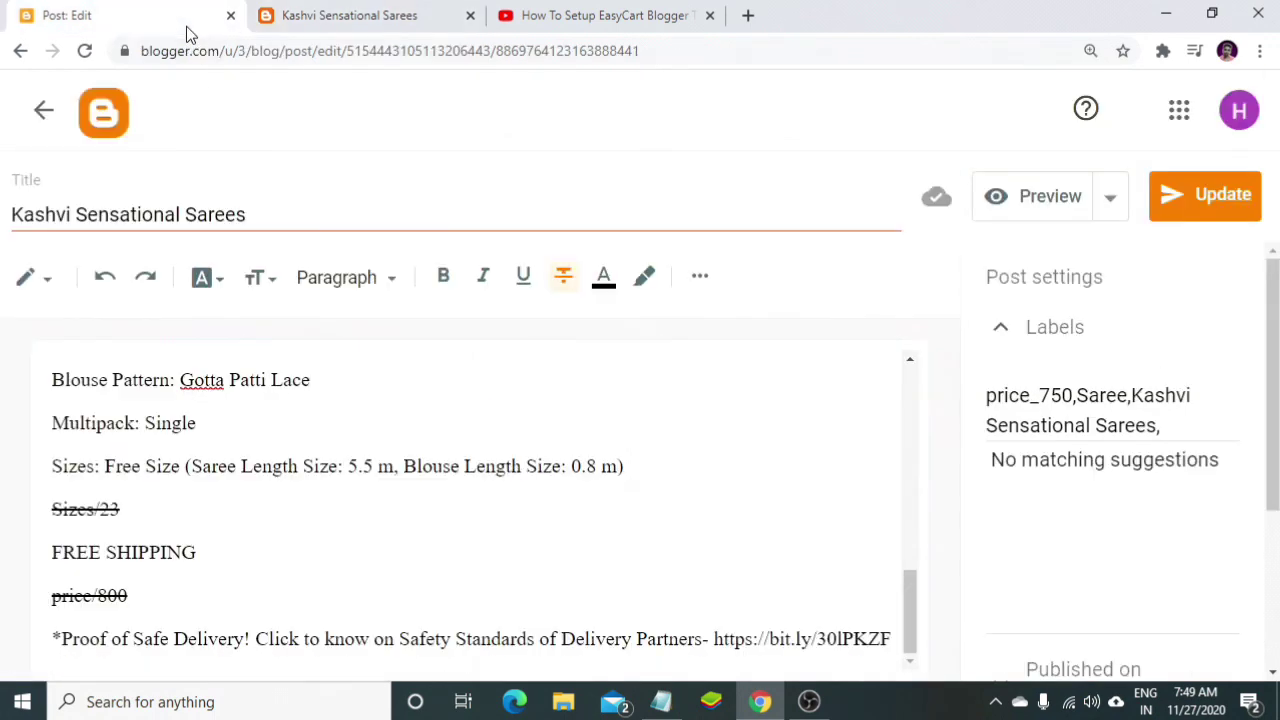
click(57, 126)
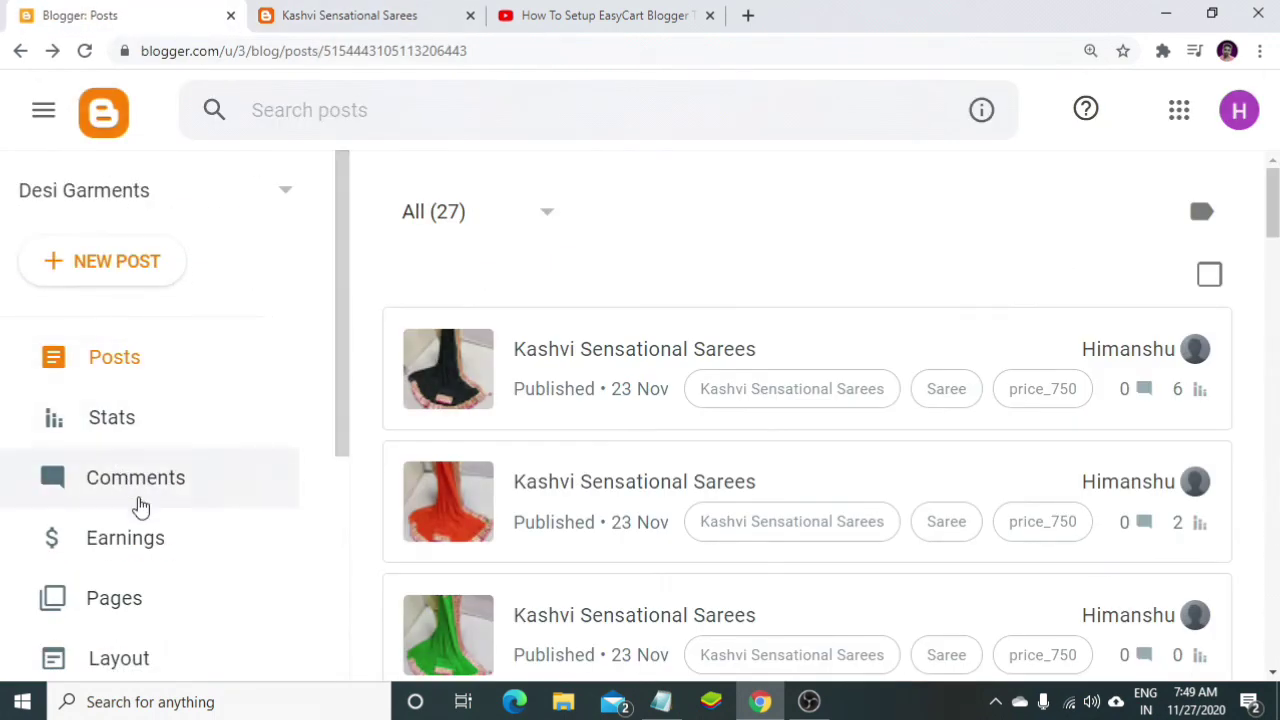
click(151, 588)
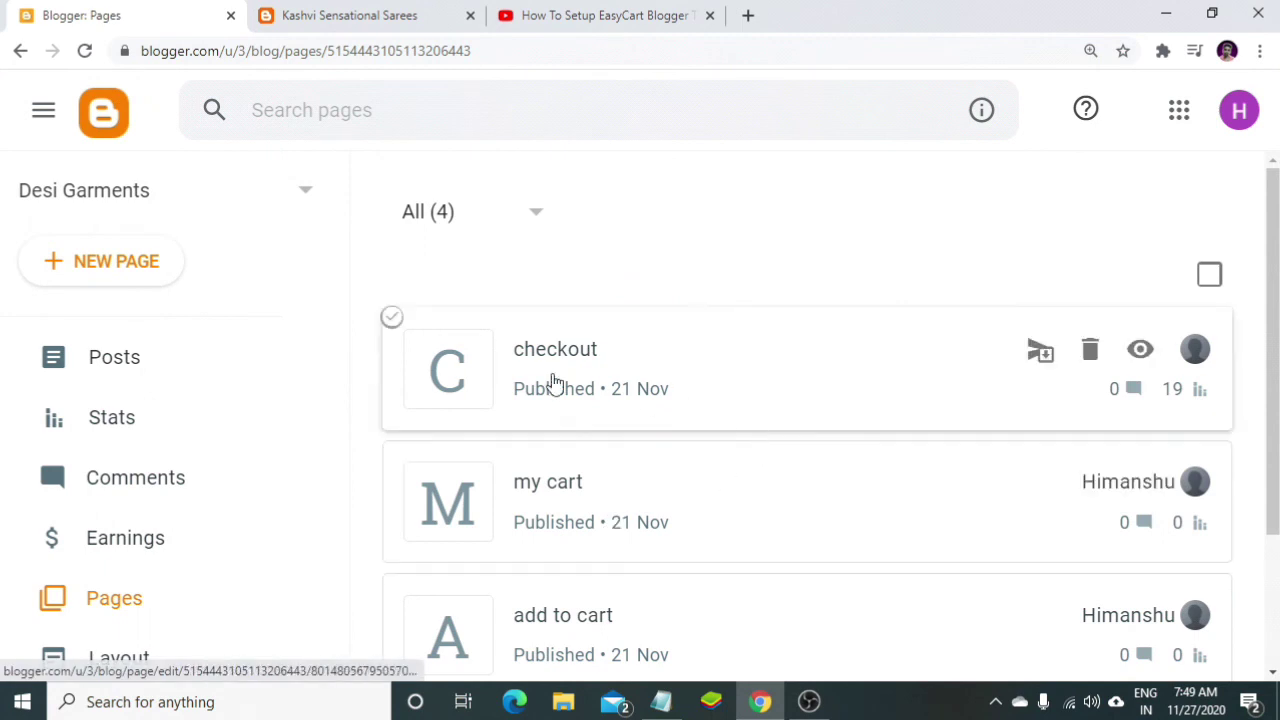
click(574, 349)
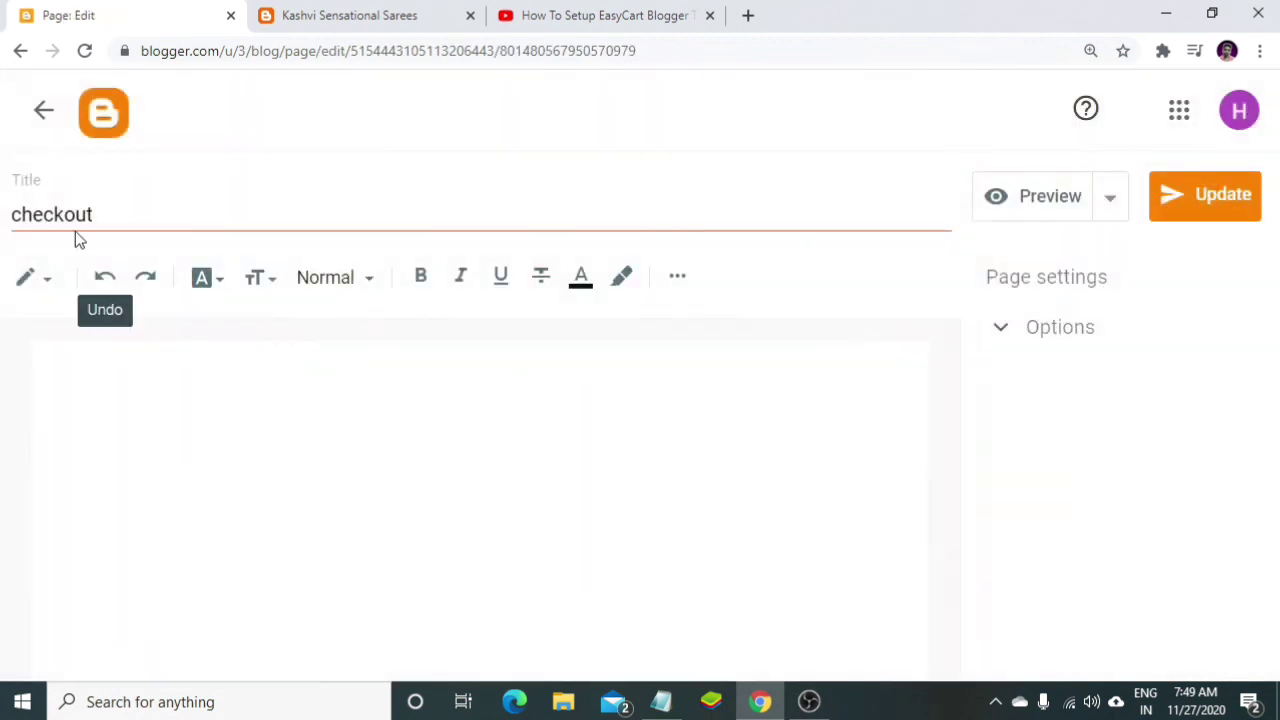
click(43, 116)
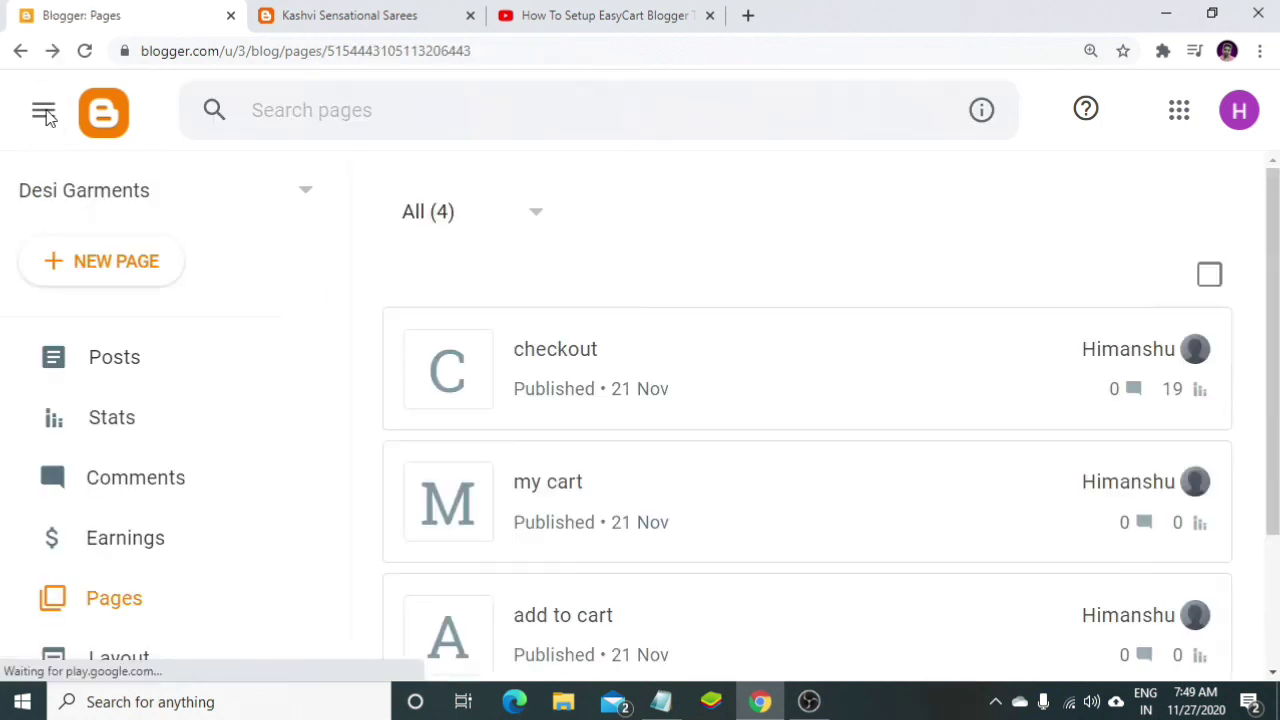
- Review the remaining store pages, view the contact page's content and return to the Pages list
scroll(560, 365, down, 1)
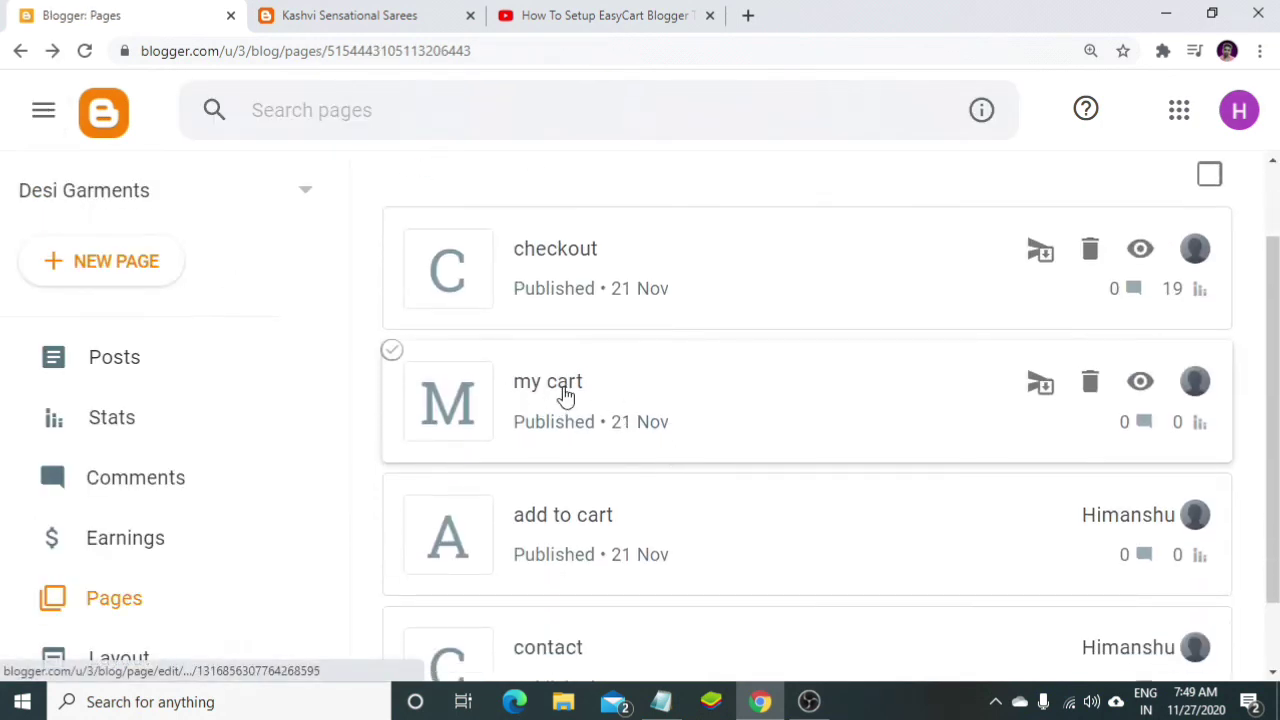
scroll(593, 399, down, 1)
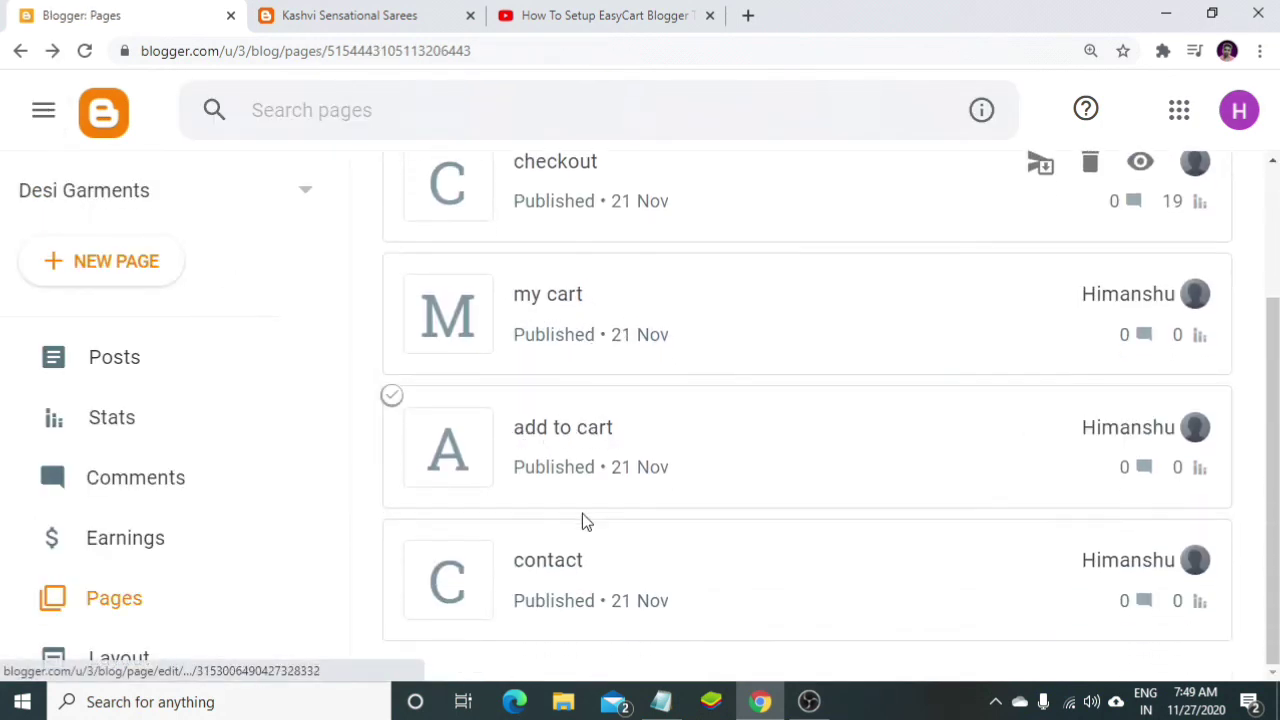
click(548, 561)
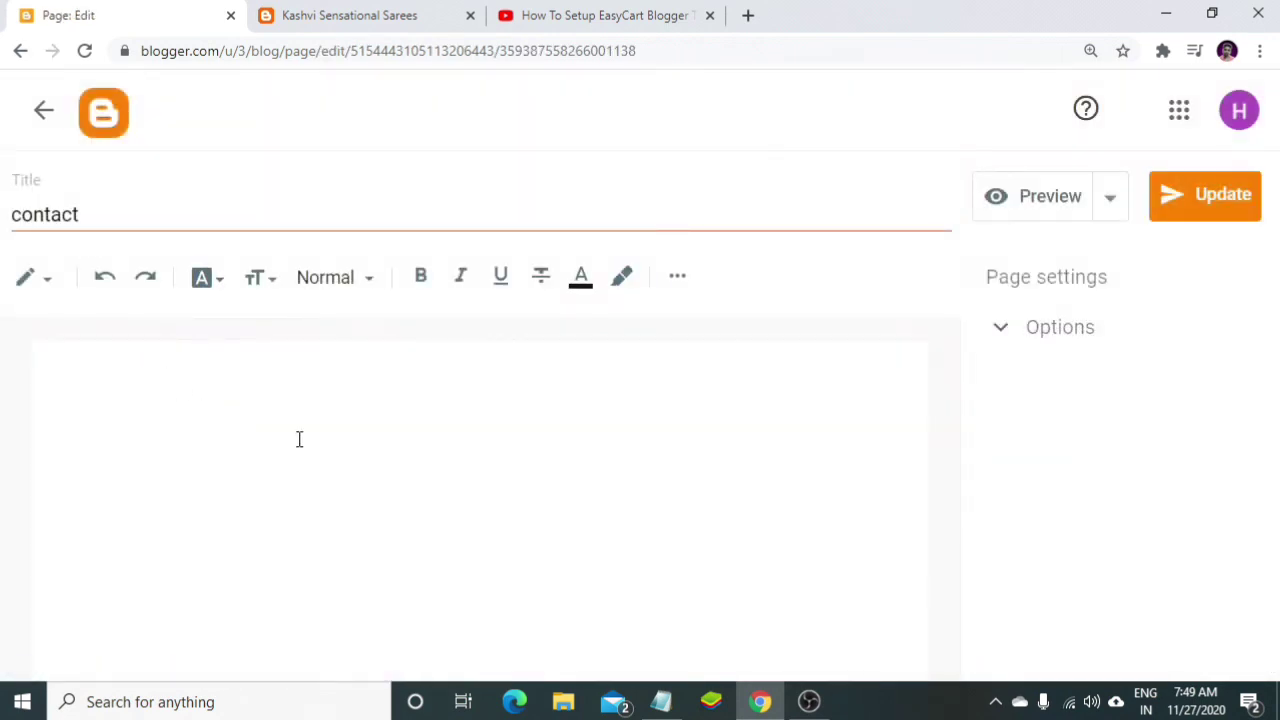
click(43, 112)
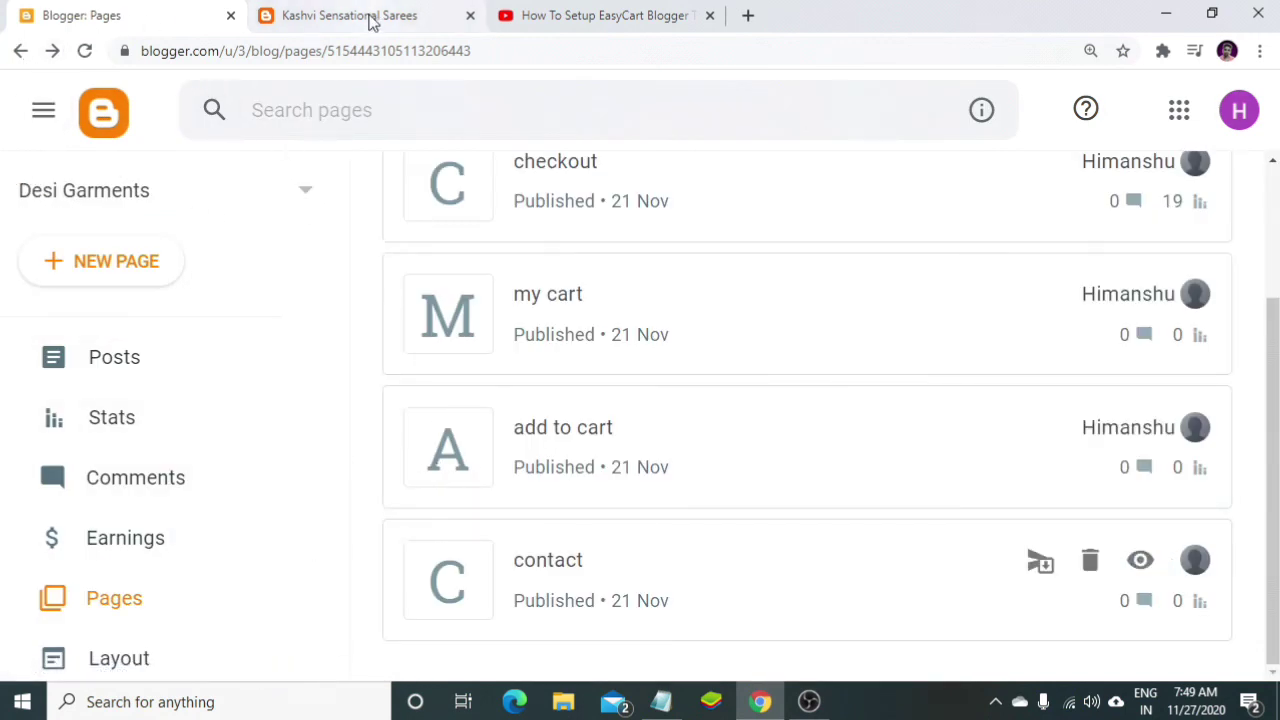
- Reload the live orange saree product page, add the saree to the cart and open the cart
click(370, 13)
click(84, 50)
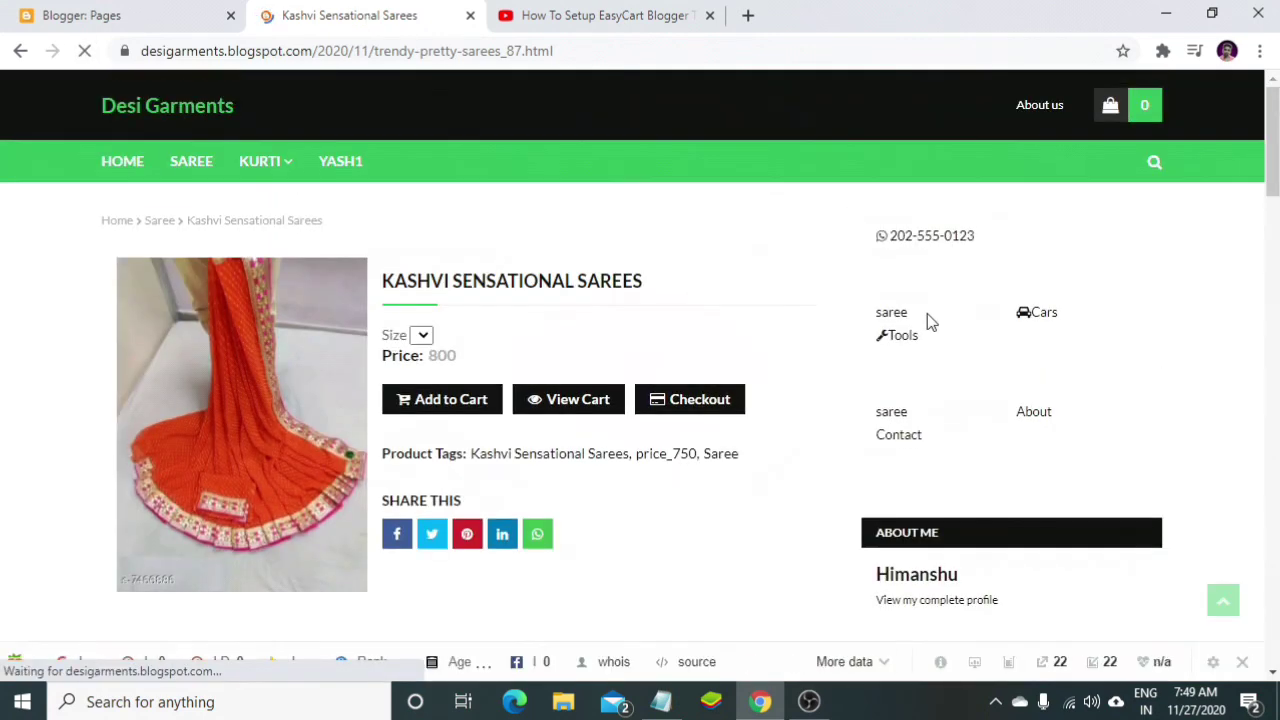
scroll(683, 445, down, 1)
click(437, 305)
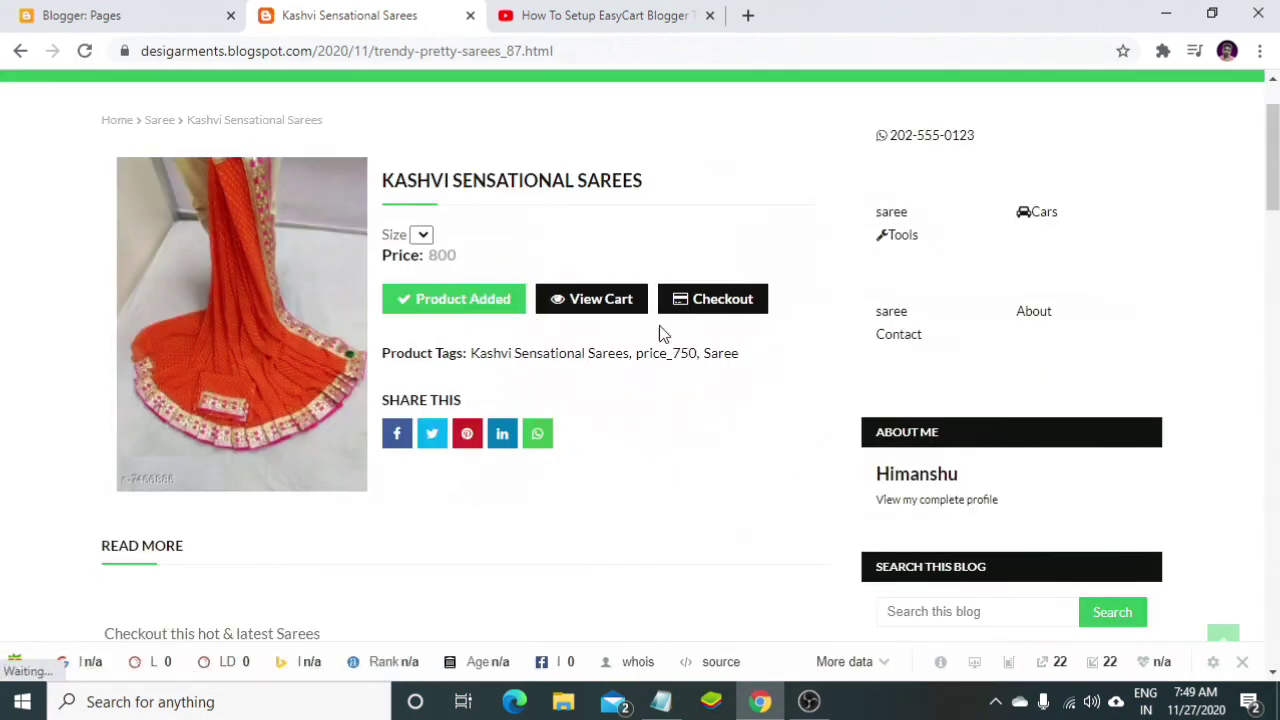
scroll(877, 357, up, 1)
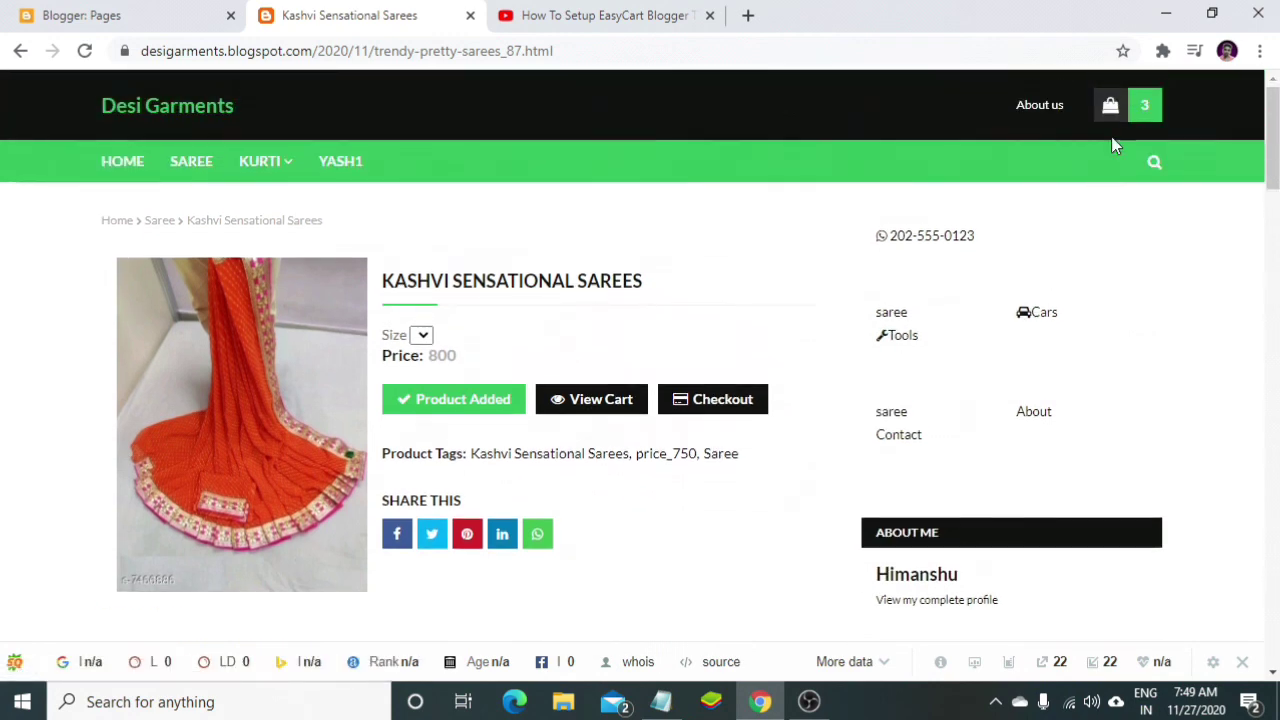
click(1145, 110)
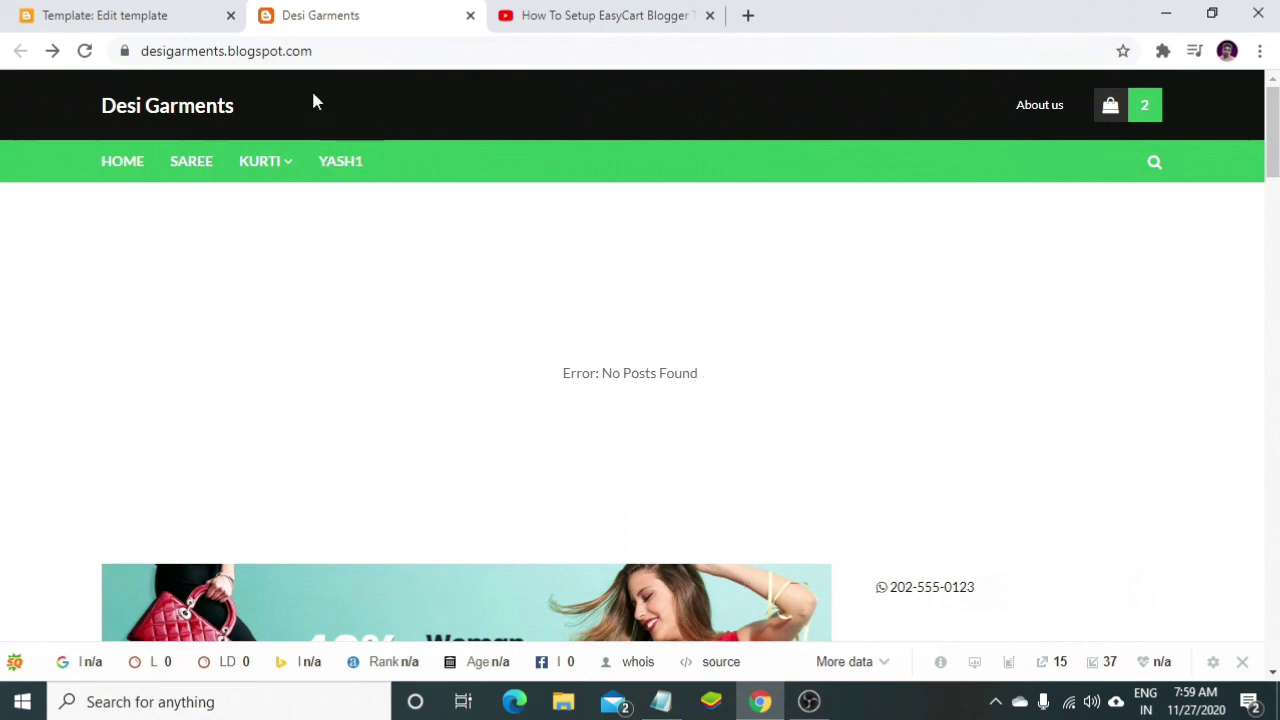
- Leave the theme's HTML editor and open the blog's Layout page at the Bank Details and Default Variables gadgets
click(191, 18)
click(43, 112)
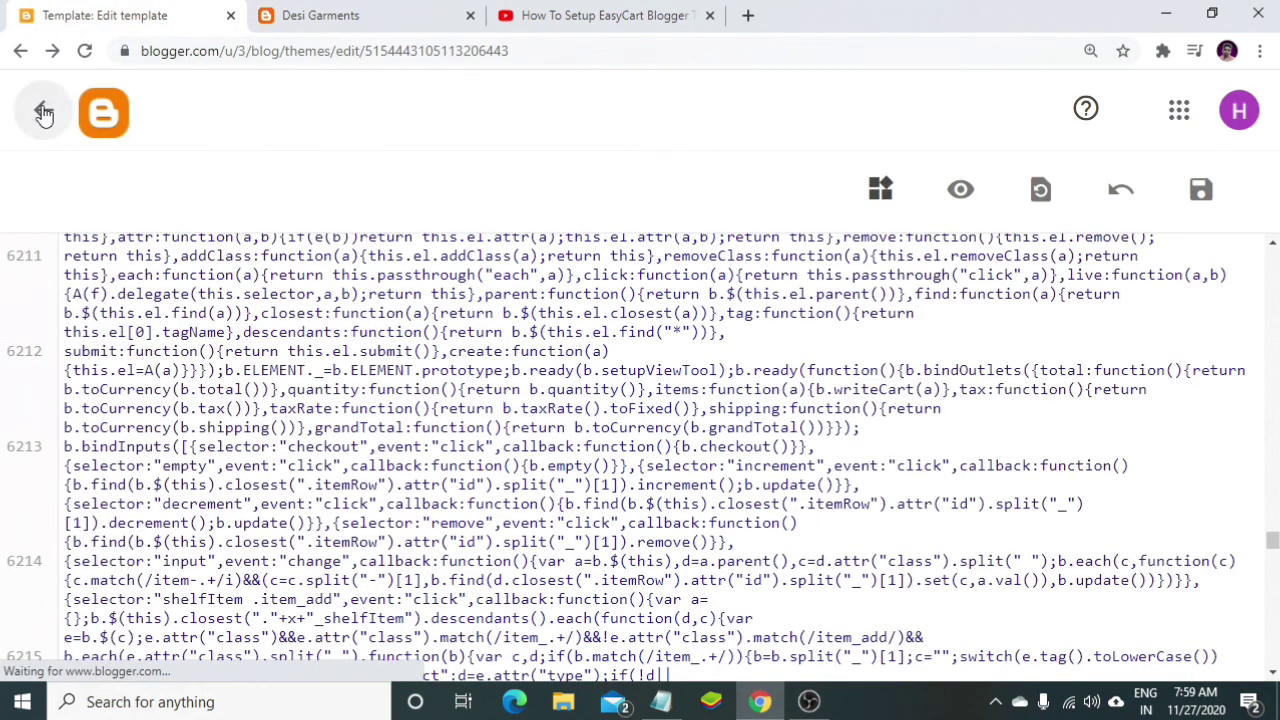
scroll(150, 460, down, 2)
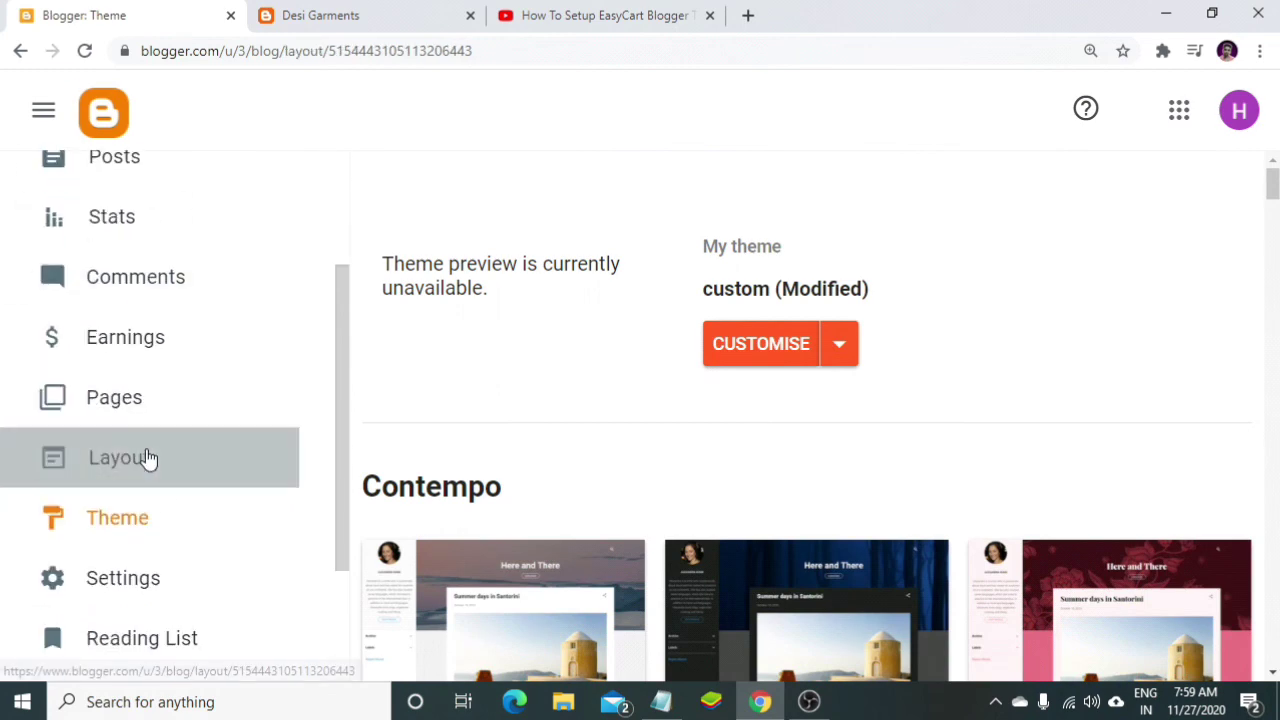
click(145, 457)
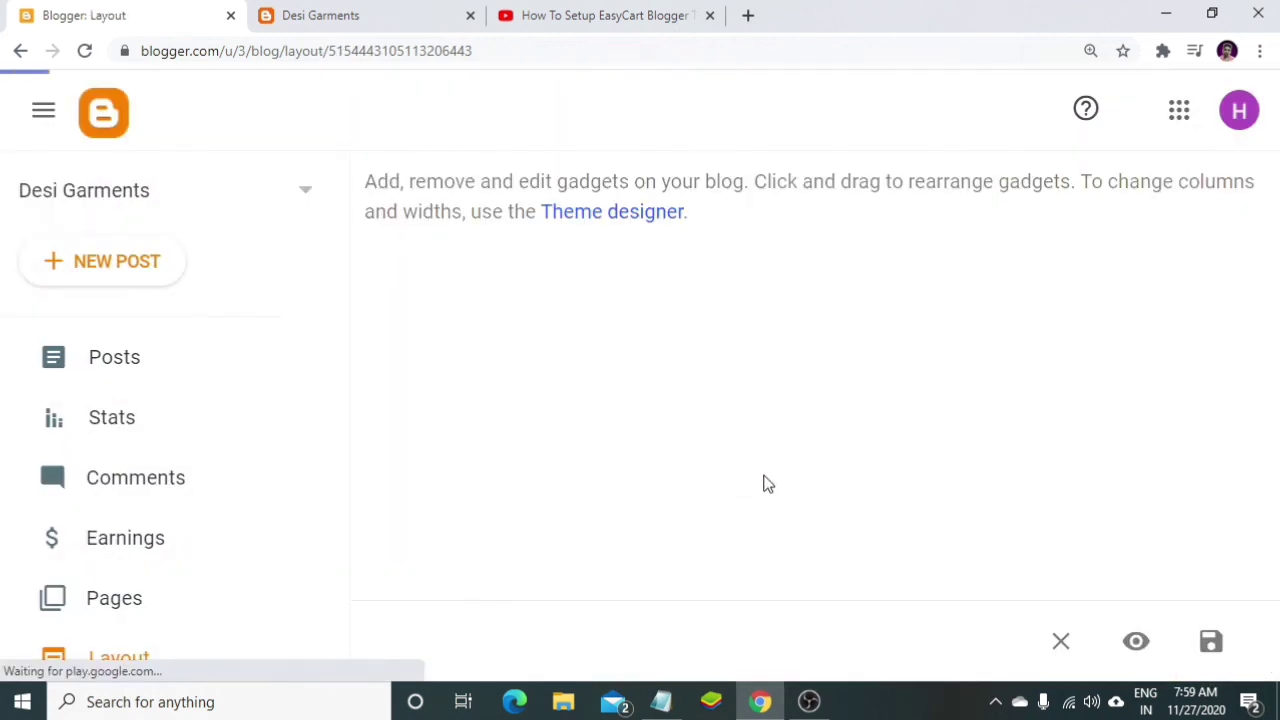
scroll(792, 470, down, 3)
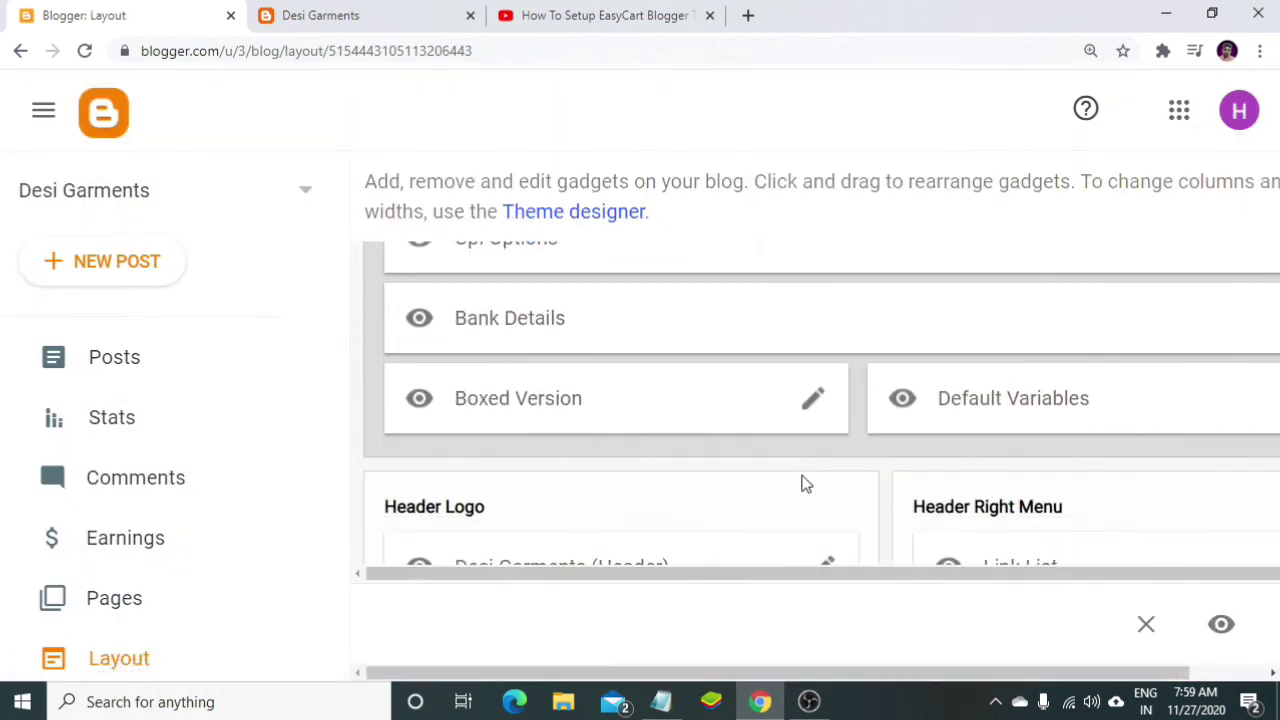
- Change the content of the Follow Us gadget in the Hot Offers section to women/SAREE and save the gadget
scroll(806, 484, down, 3)
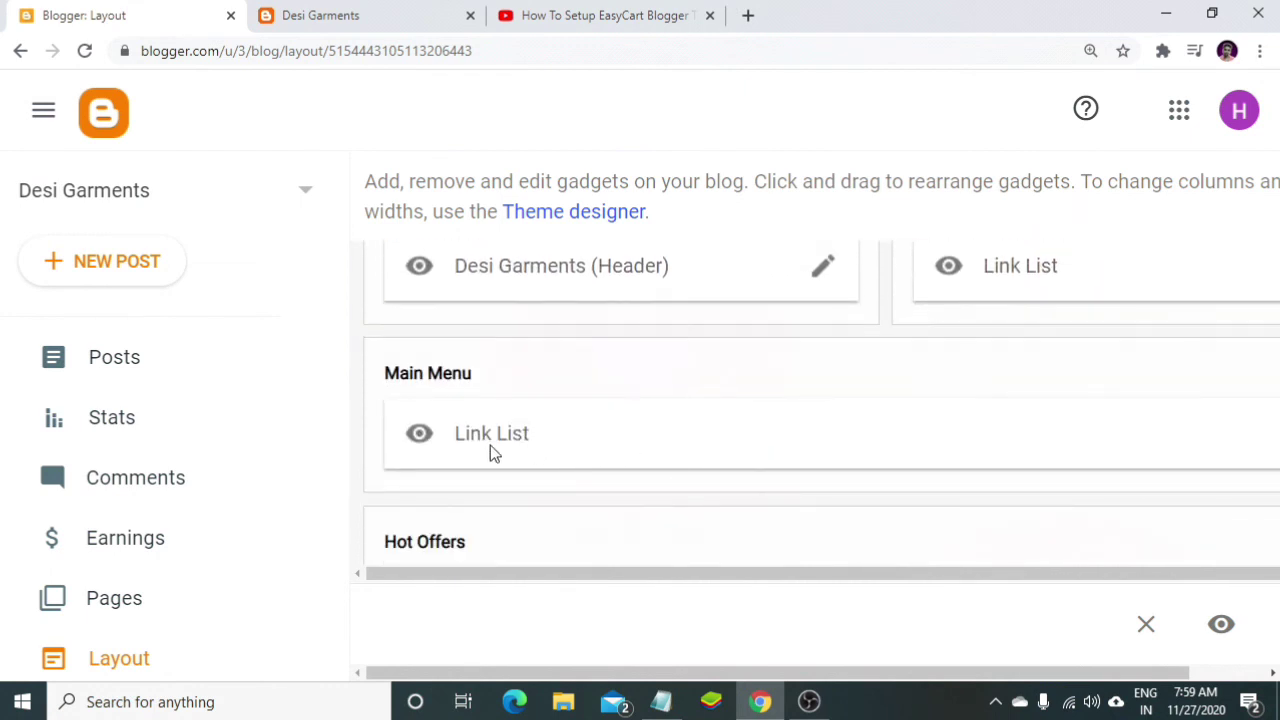
scroll(565, 458, down, 1)
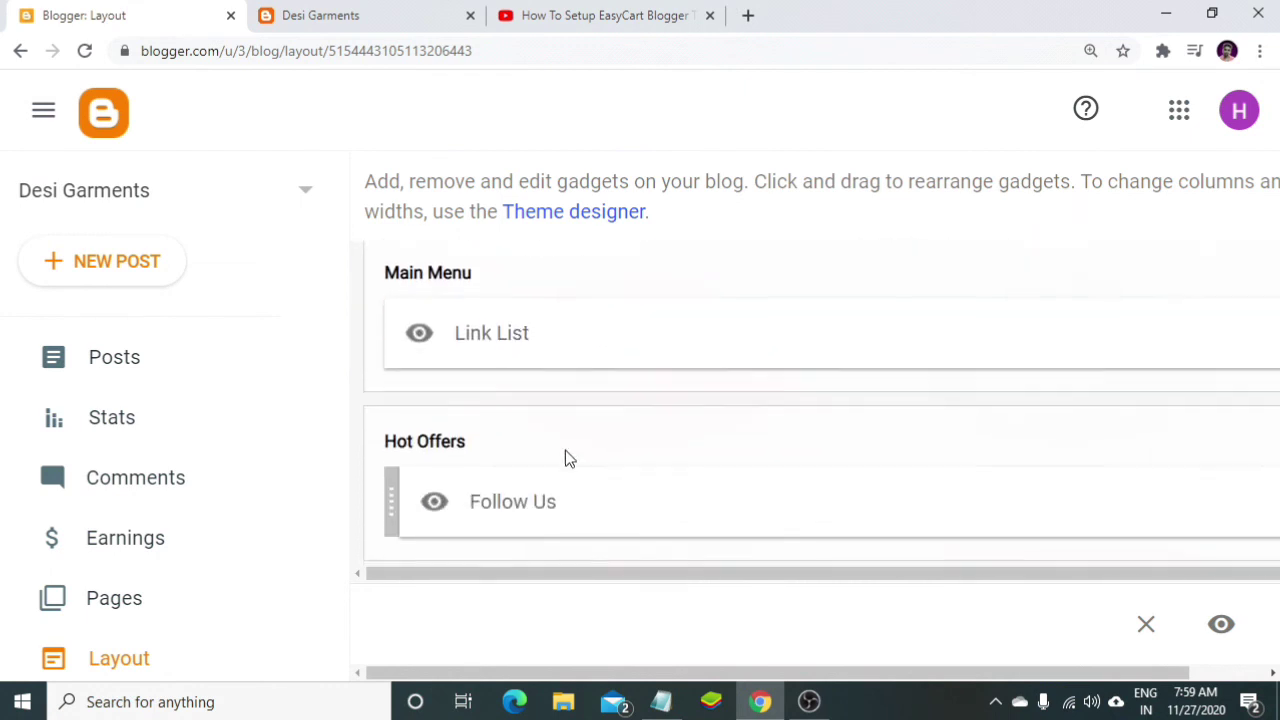
click(42, 111)
click(945, 473)
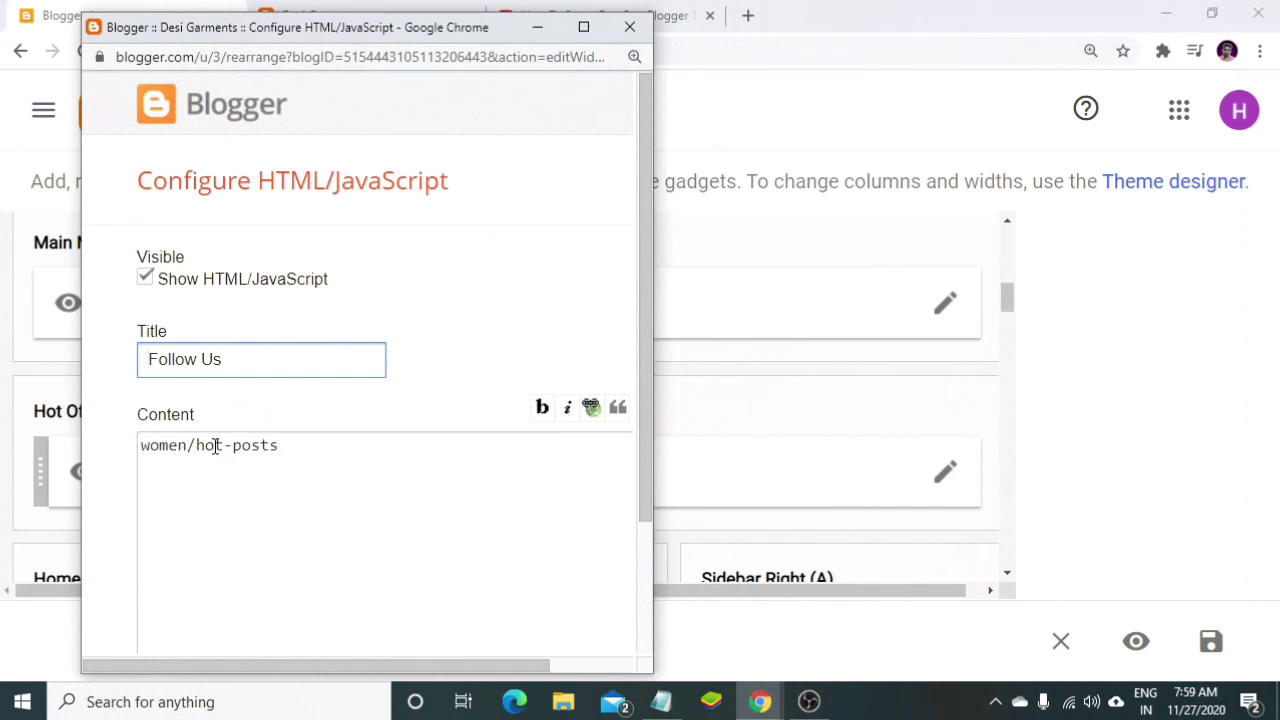
drag(300, 450, 197, 452)
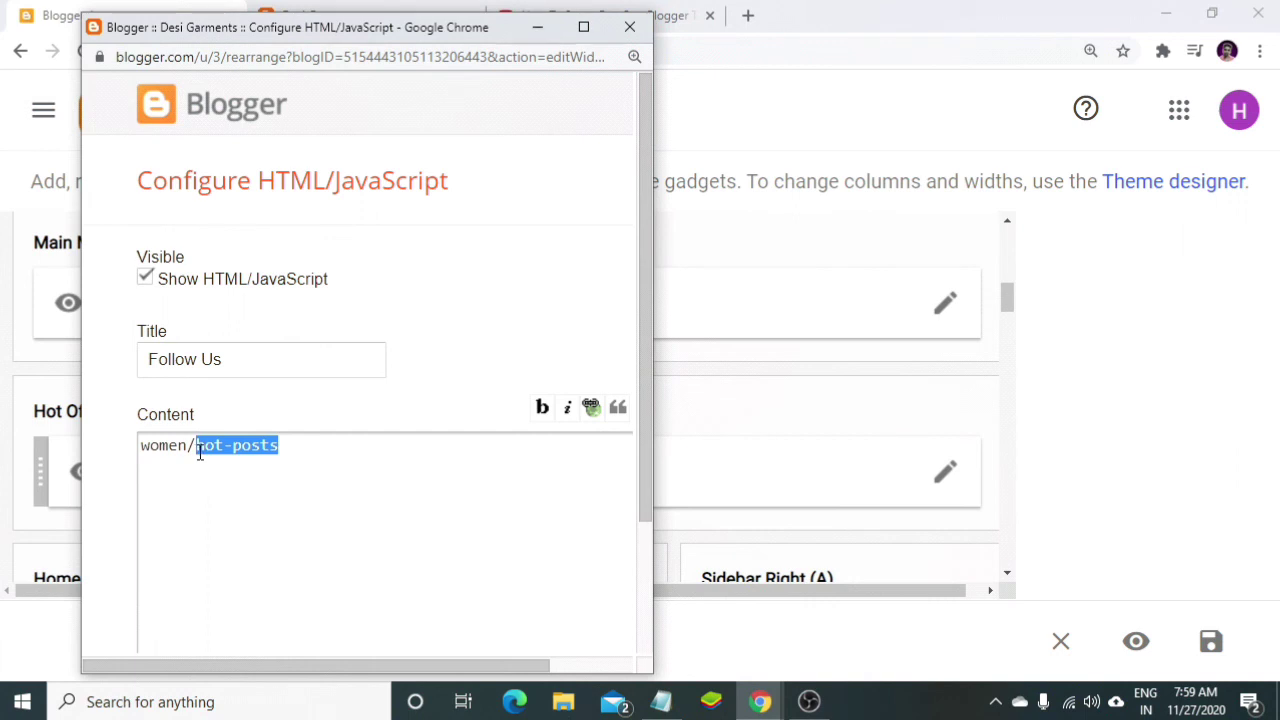
text(s)
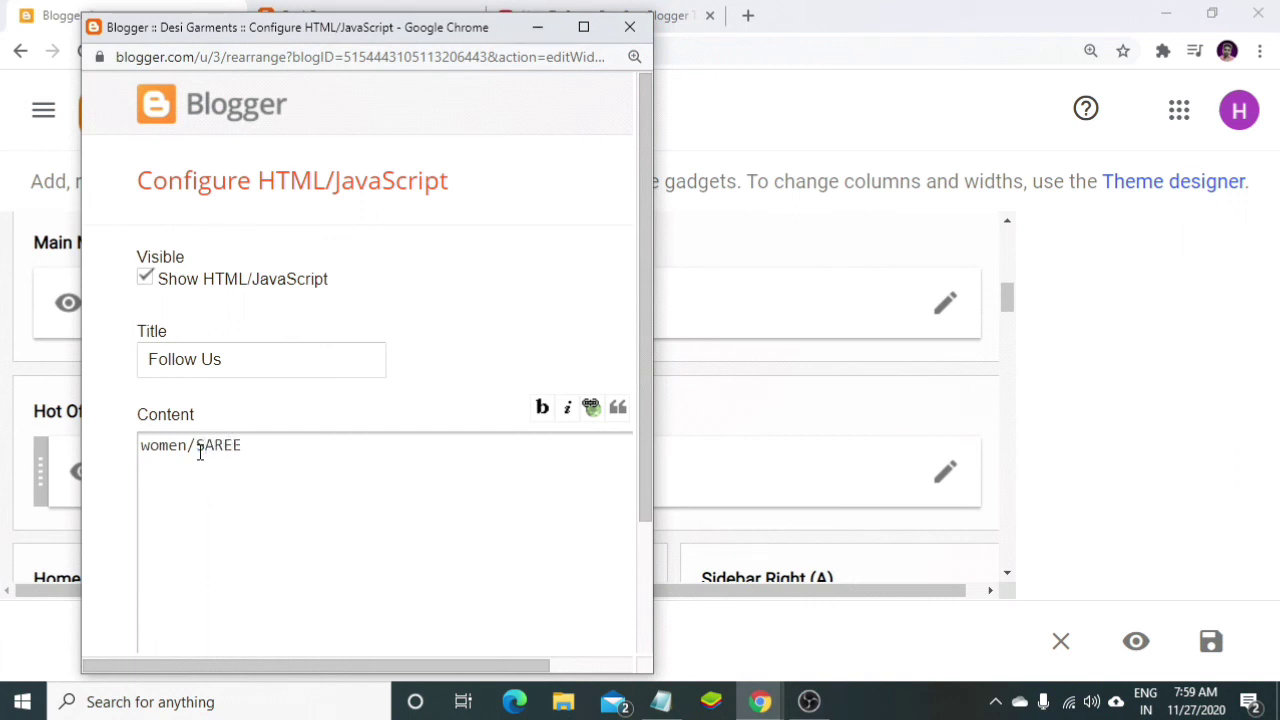
scroll(200, 452, down, 2)
click(190, 616)
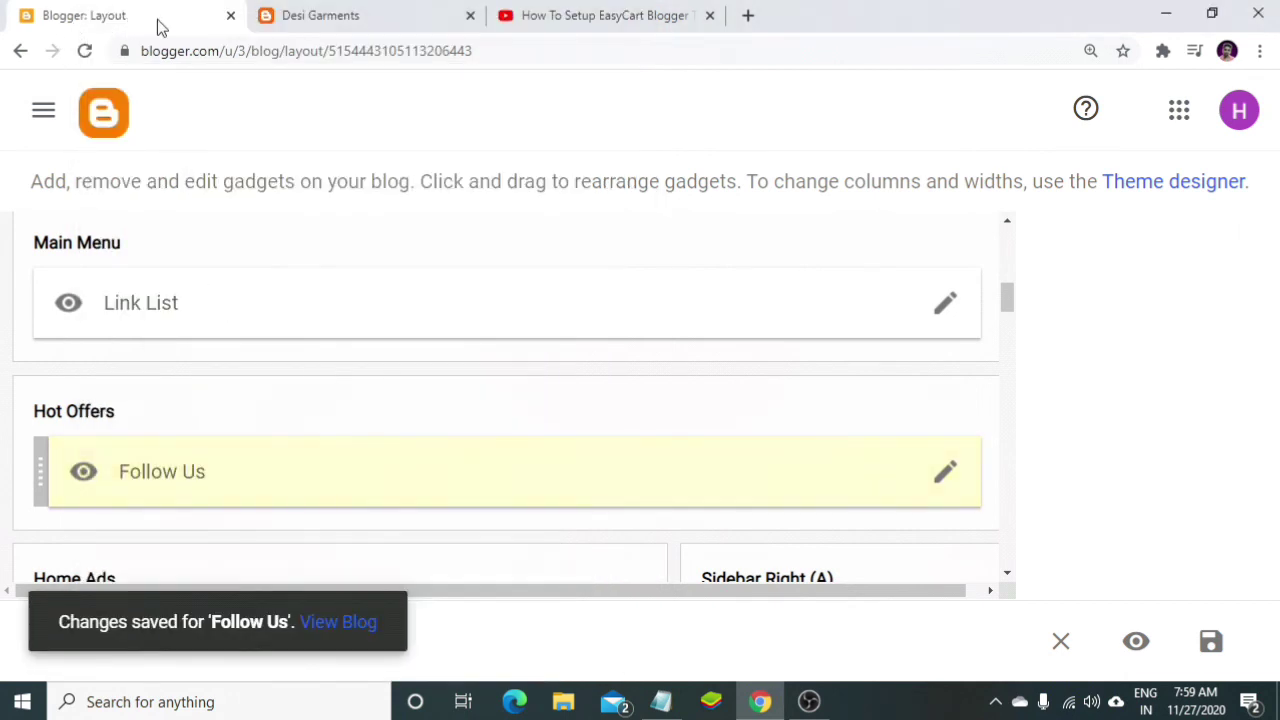
- Reload the live store's home page and examine its product grid, footer and sidebar gadgets
key(ctrl+Tab)
click(84, 51)
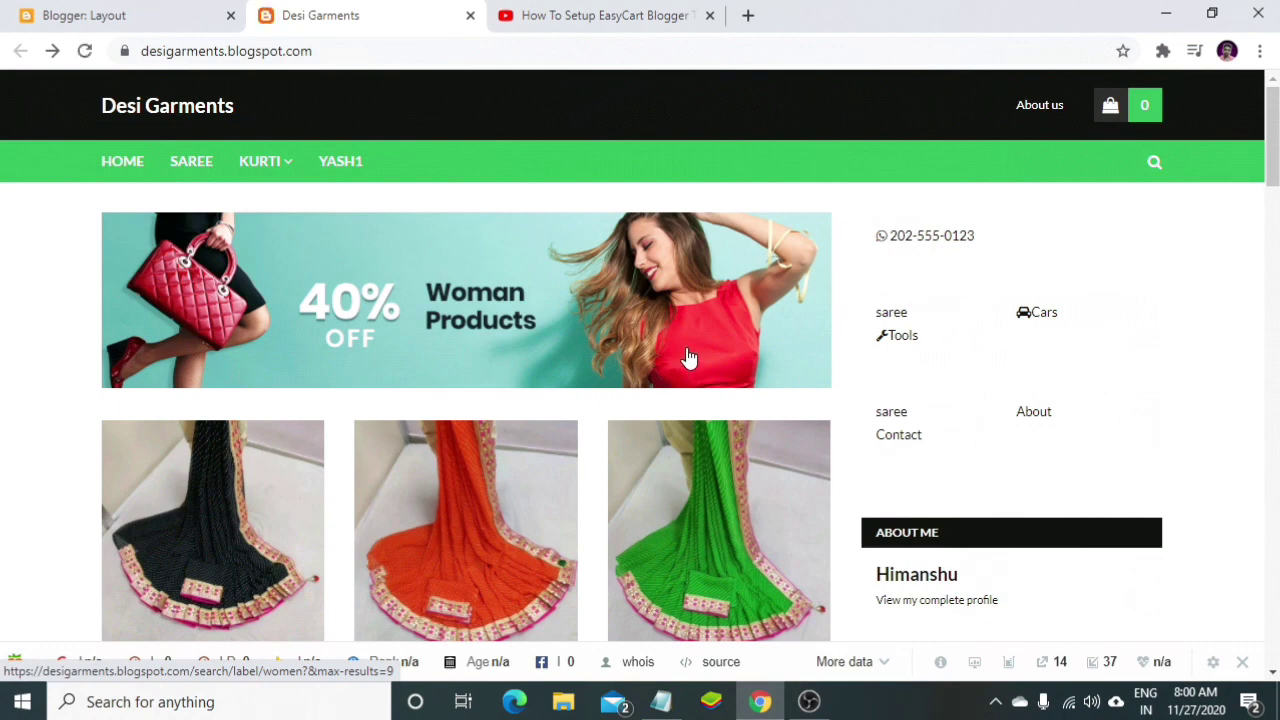
scroll(617, 406, down, 8)
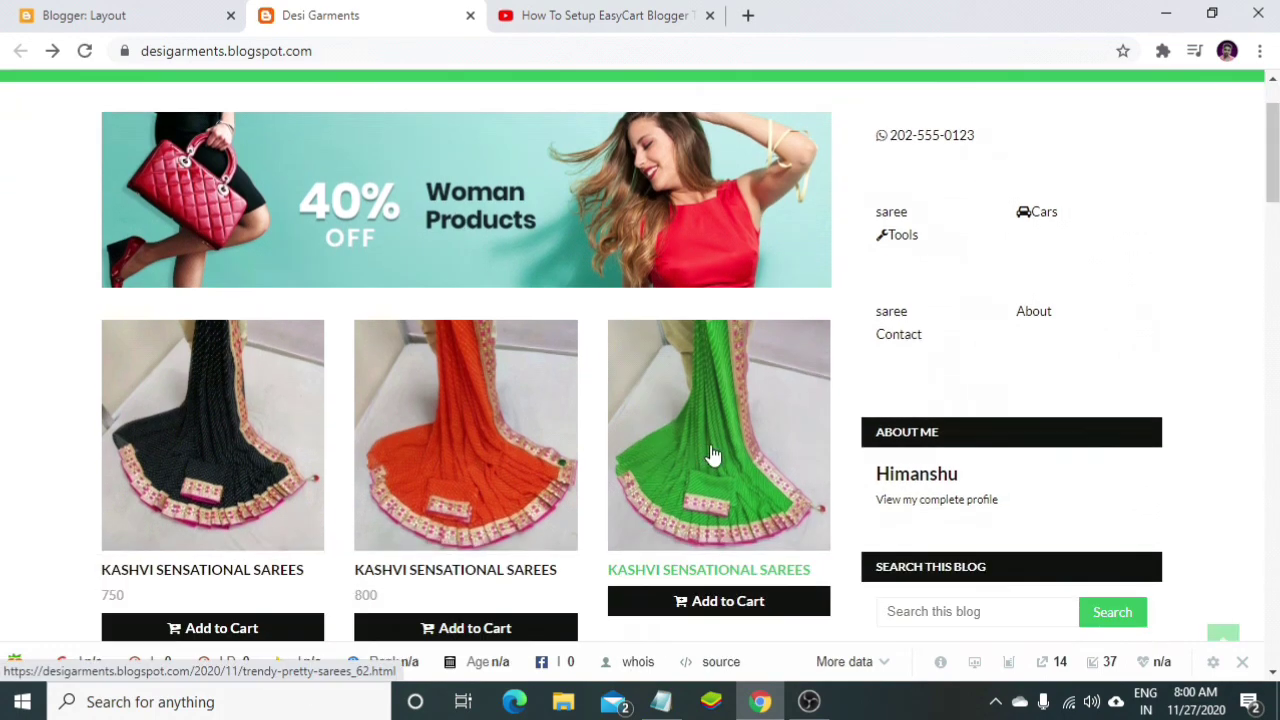
scroll(680, 445, down, 10)
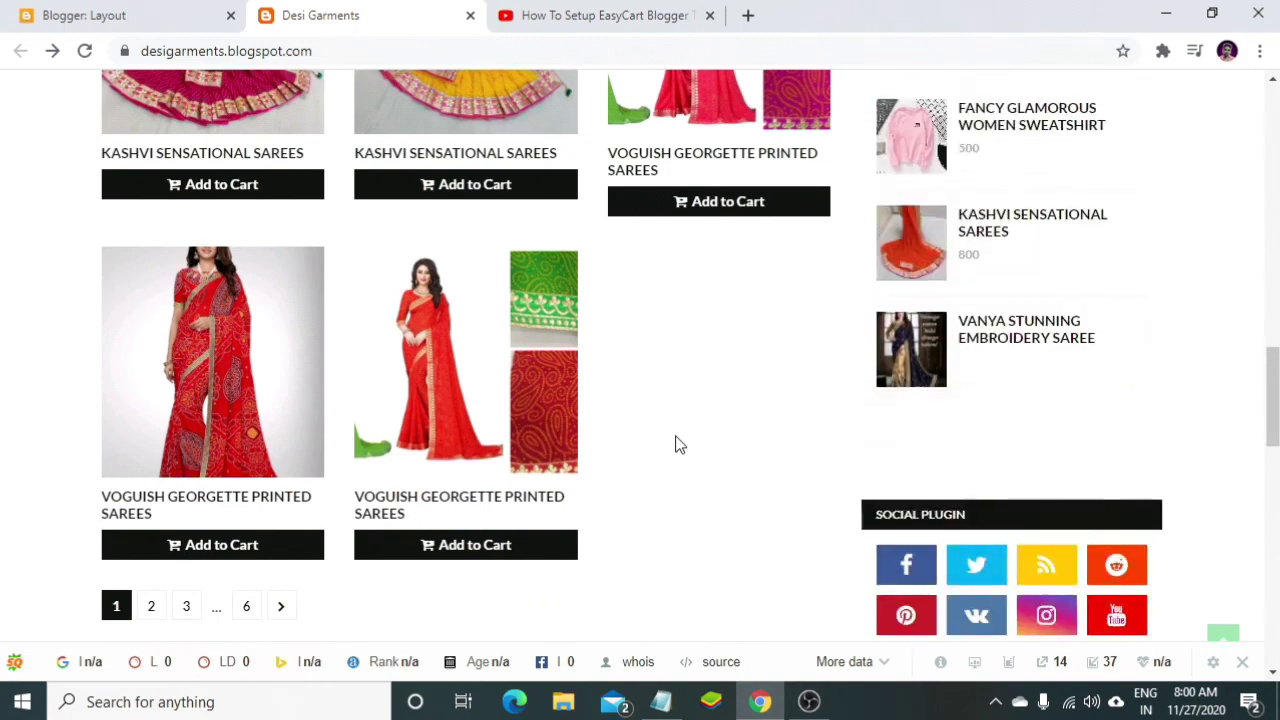
scroll(663, 455, down, 3)
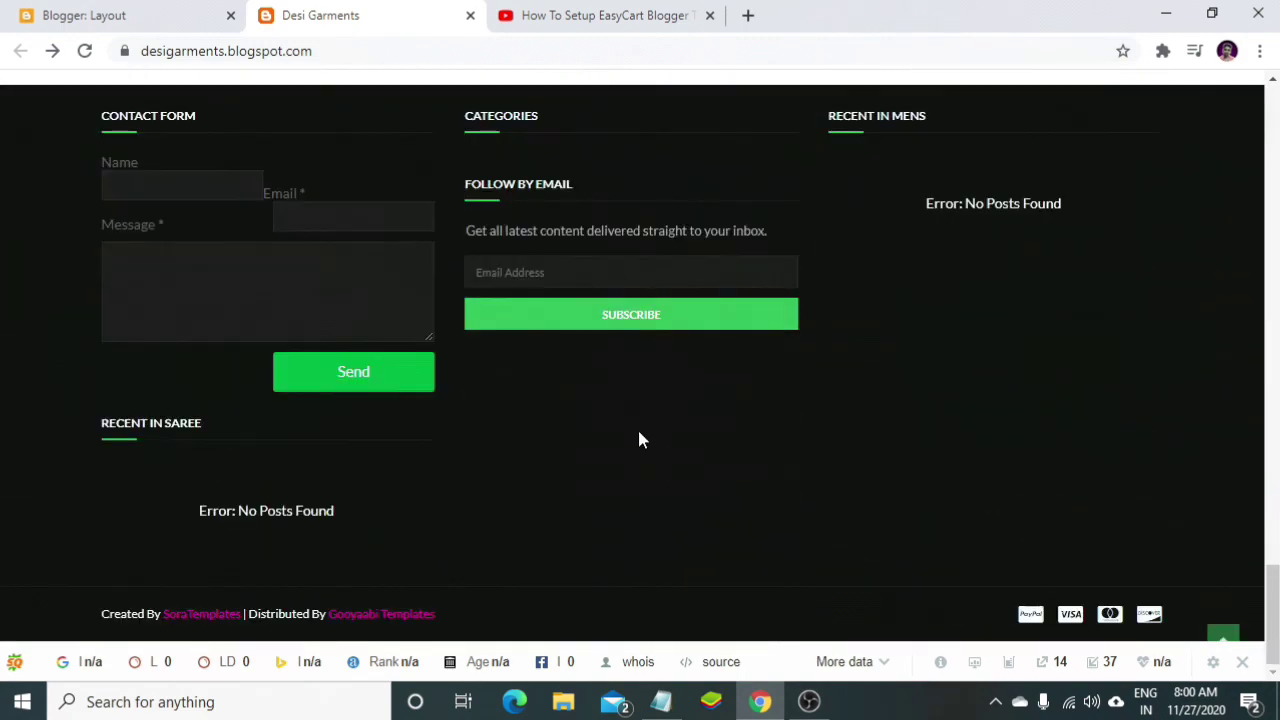
scroll(695, 470, up, 15)
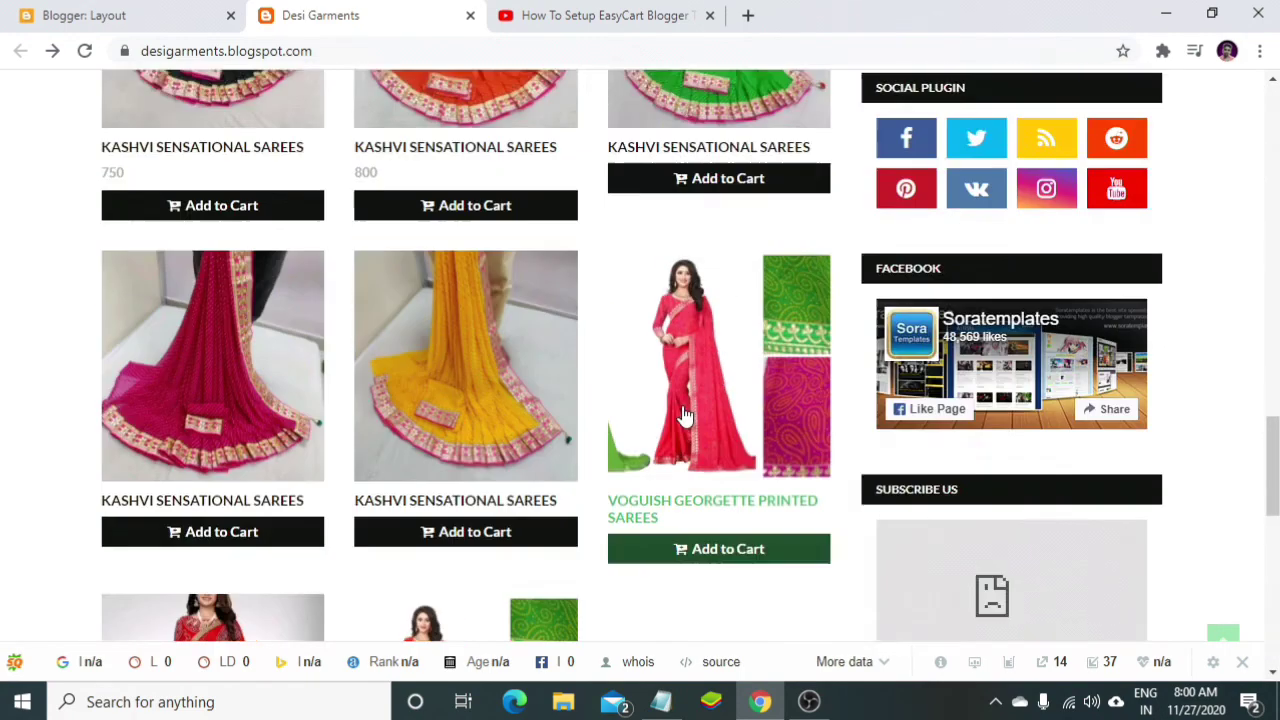
scroll(728, 427, down, 2)
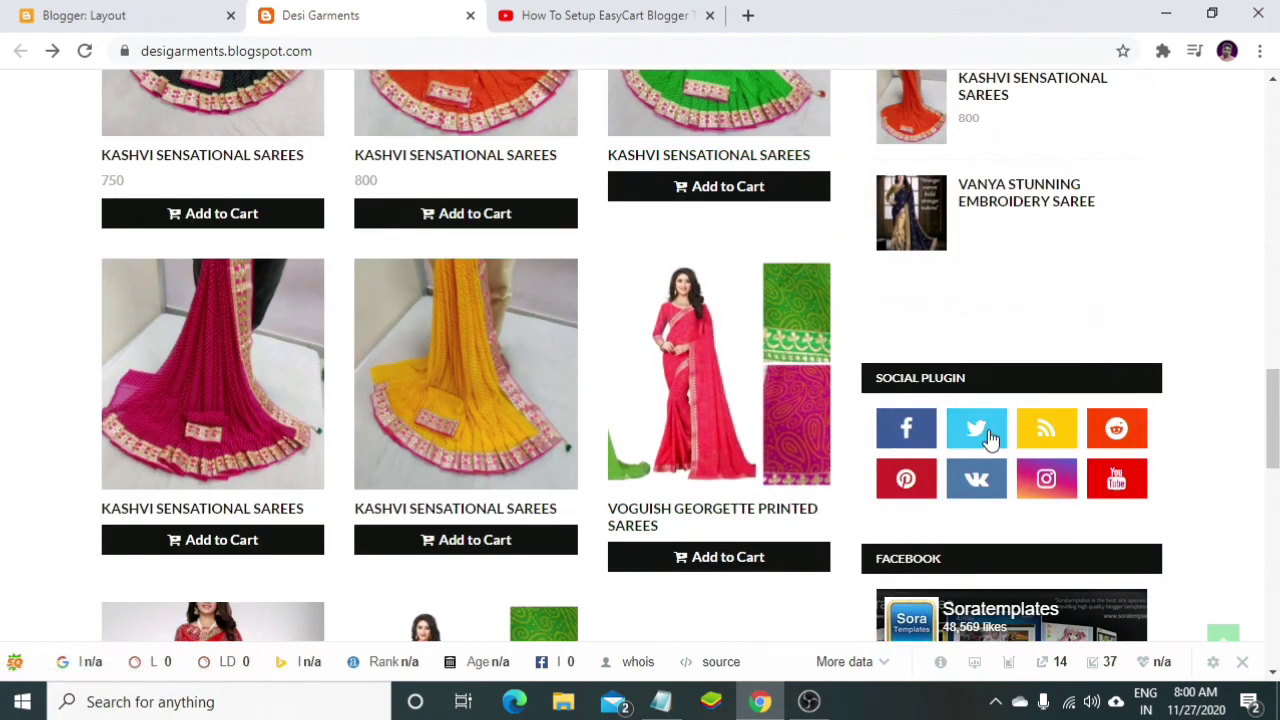
scroll(668, 482, up, 3)
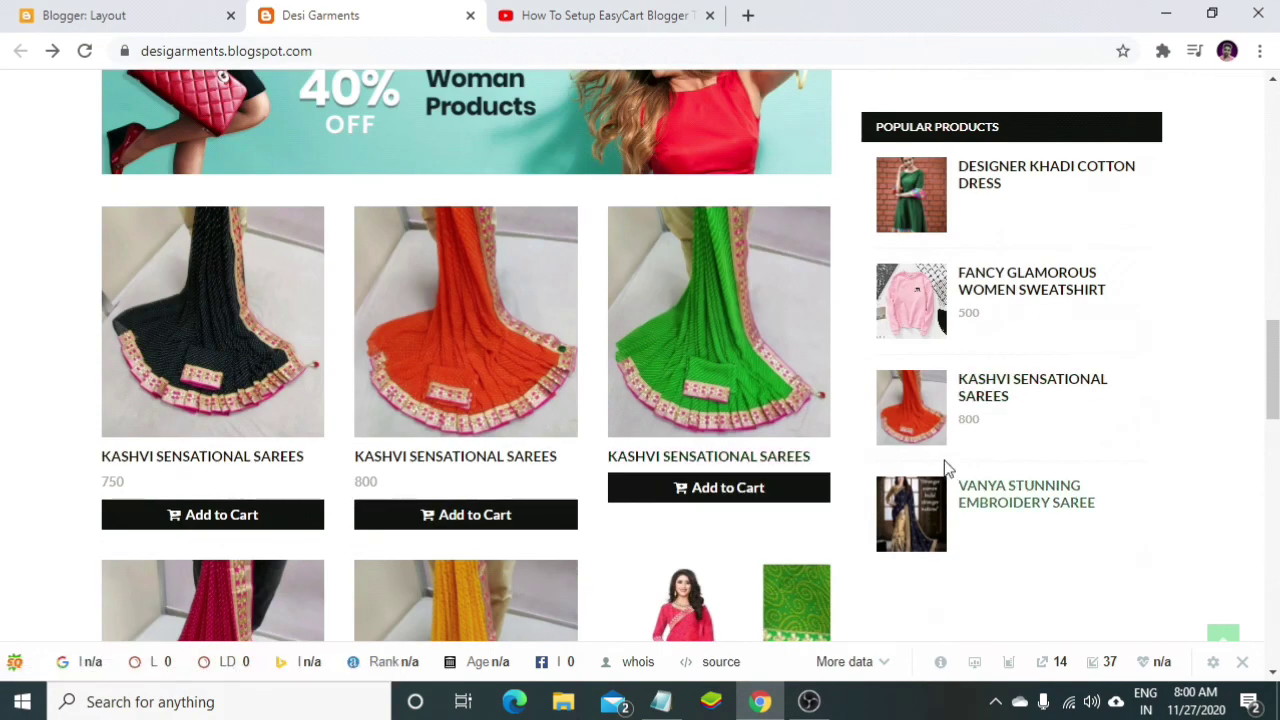
scroll(943, 466, up, 1)
scroll(983, 420, down, 1)
scroll(977, 369, up, 1)
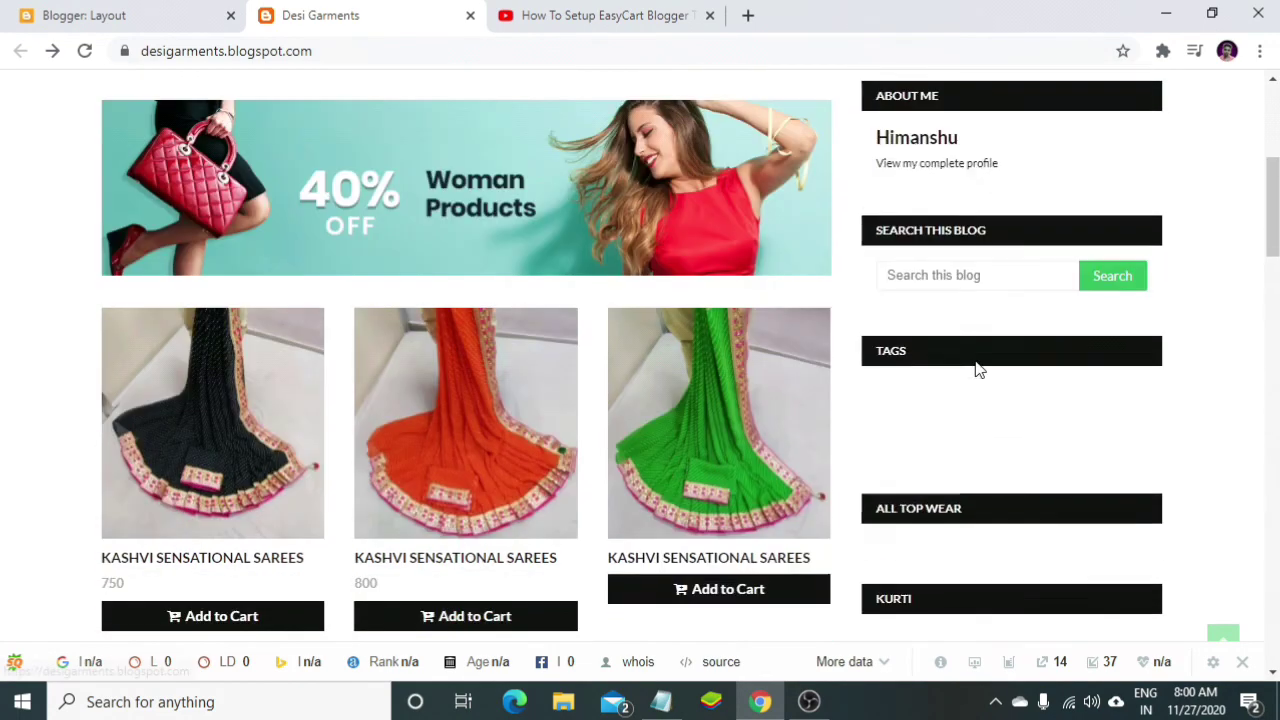
scroll(1014, 434, down, 4)
scroll(960, 434, up, 4)
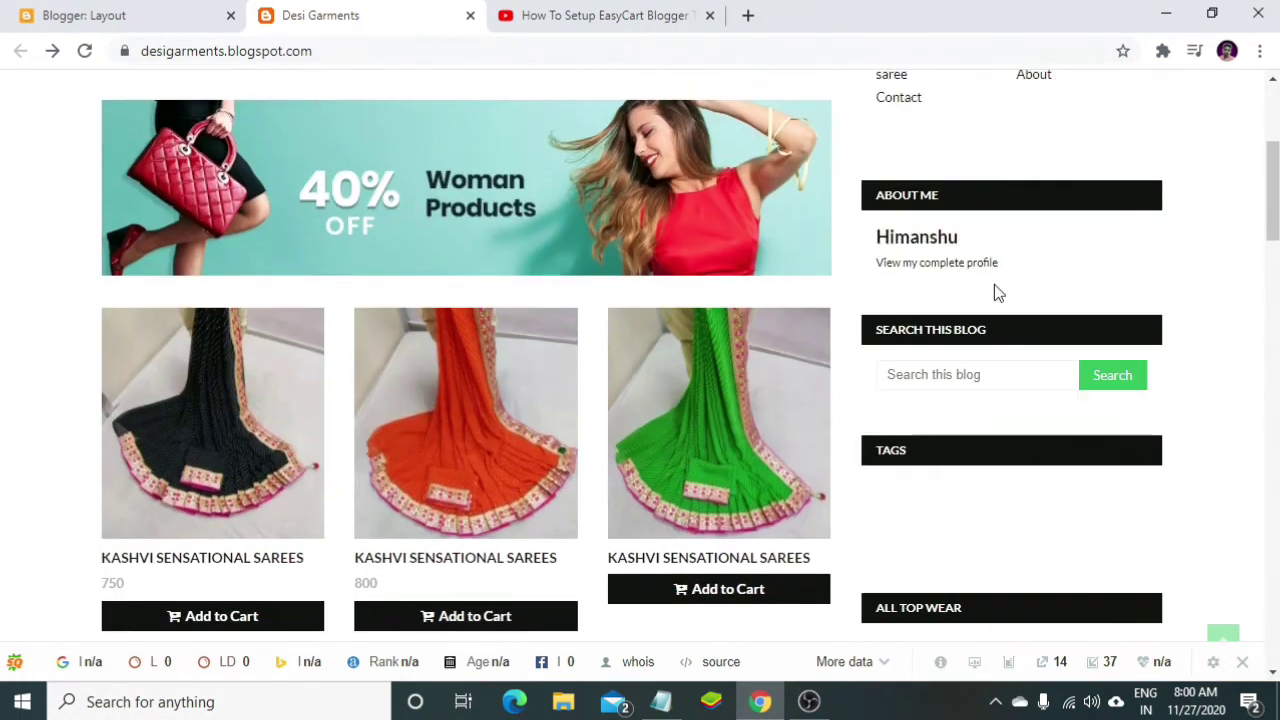